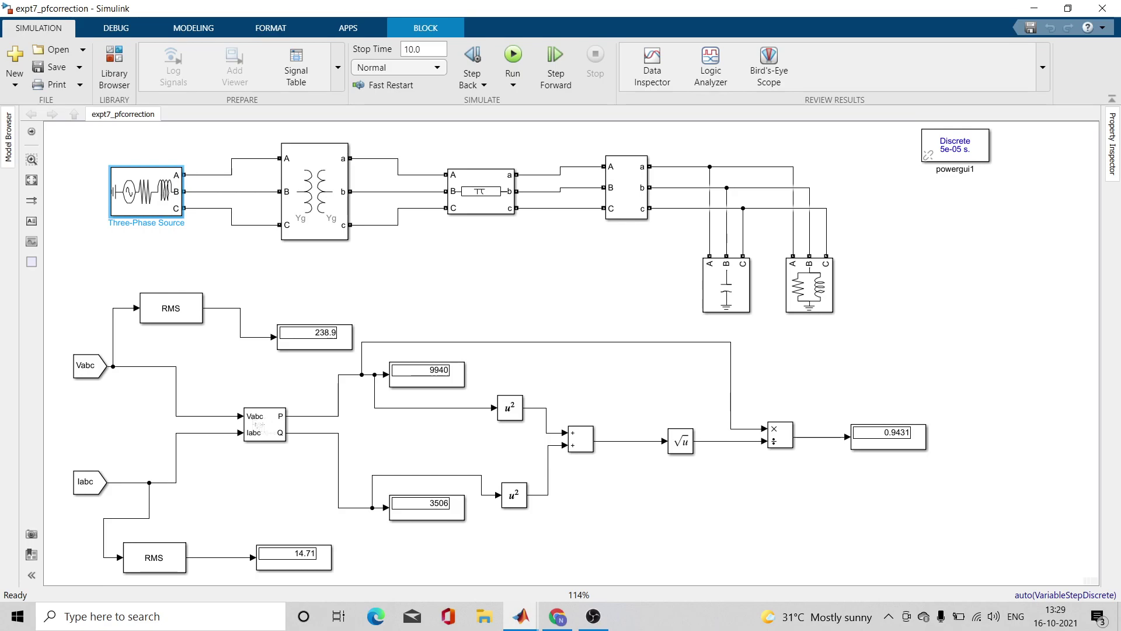
Examine the source, transformer, PI section line, V-I measurement and parallel RLC load blocks in the expt7_pfcorrection model
{"action": "left_click", "coordinate": [160, 244]}
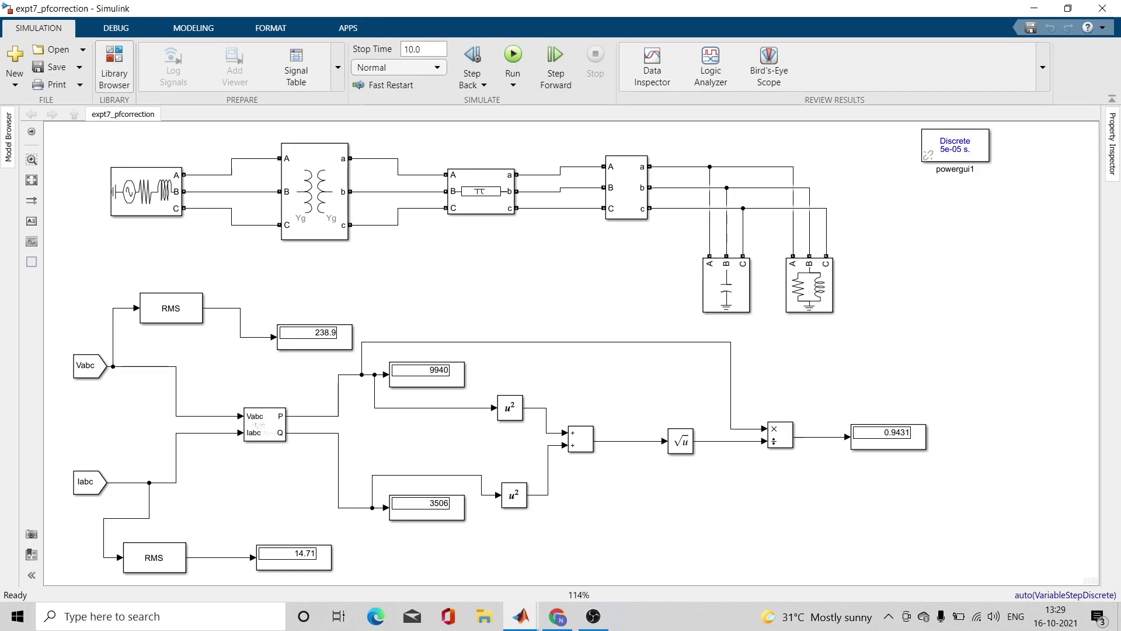
{"action": "left_click", "coordinate": [114, 66]}
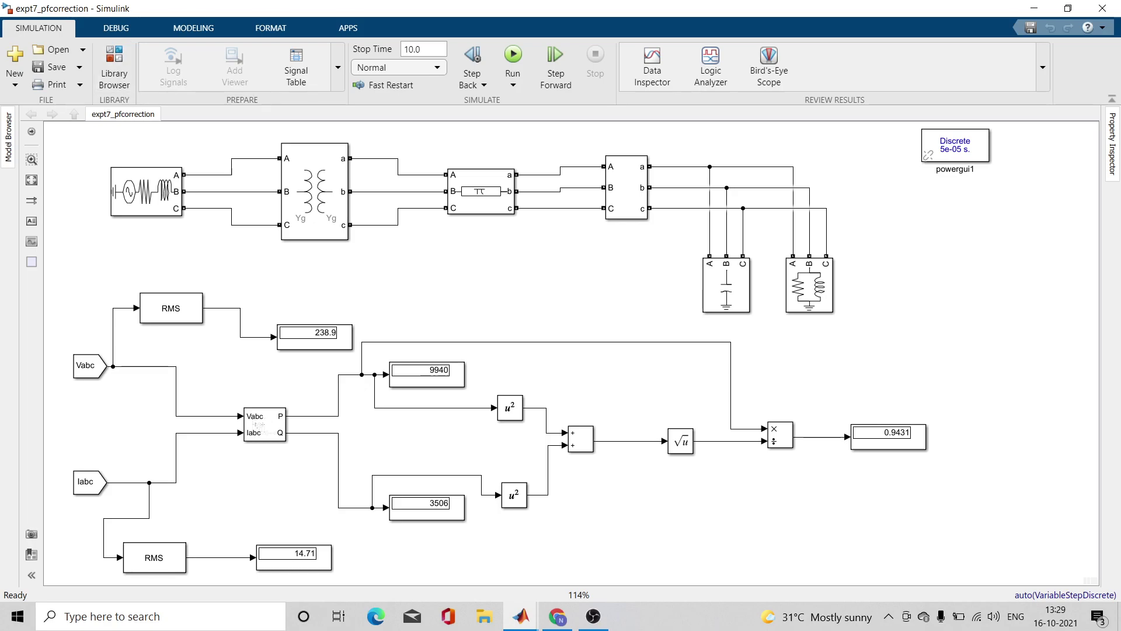
{"action": "left_click", "coordinate": [314, 193]}
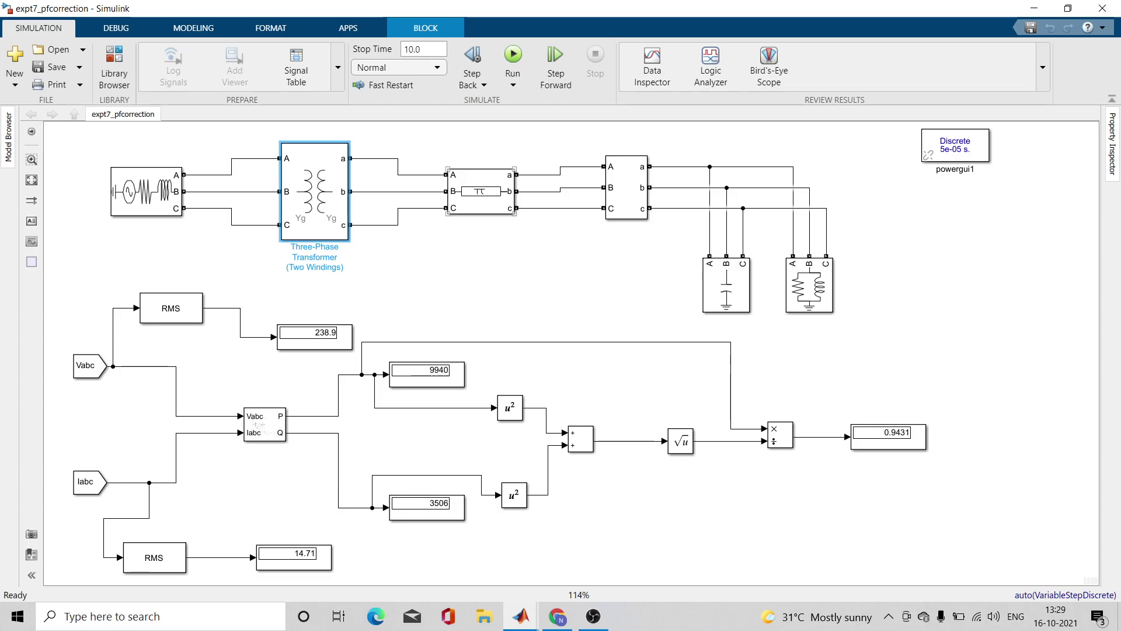
{"action": "left_click", "coordinate": [480, 193]}
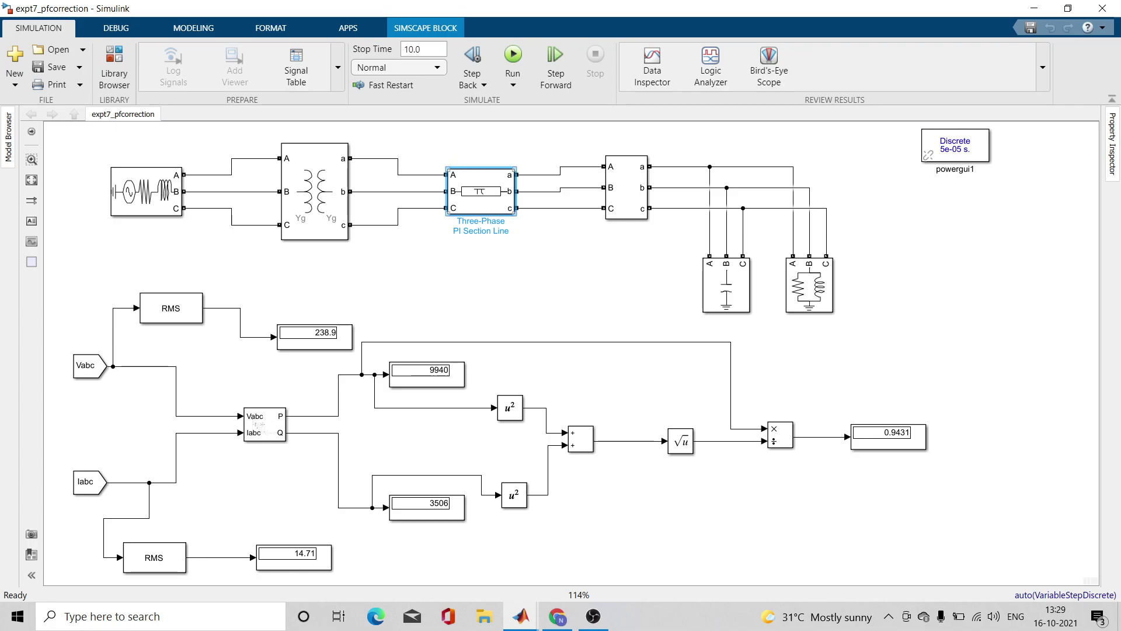
{"action": "left_click", "coordinate": [626, 188]}
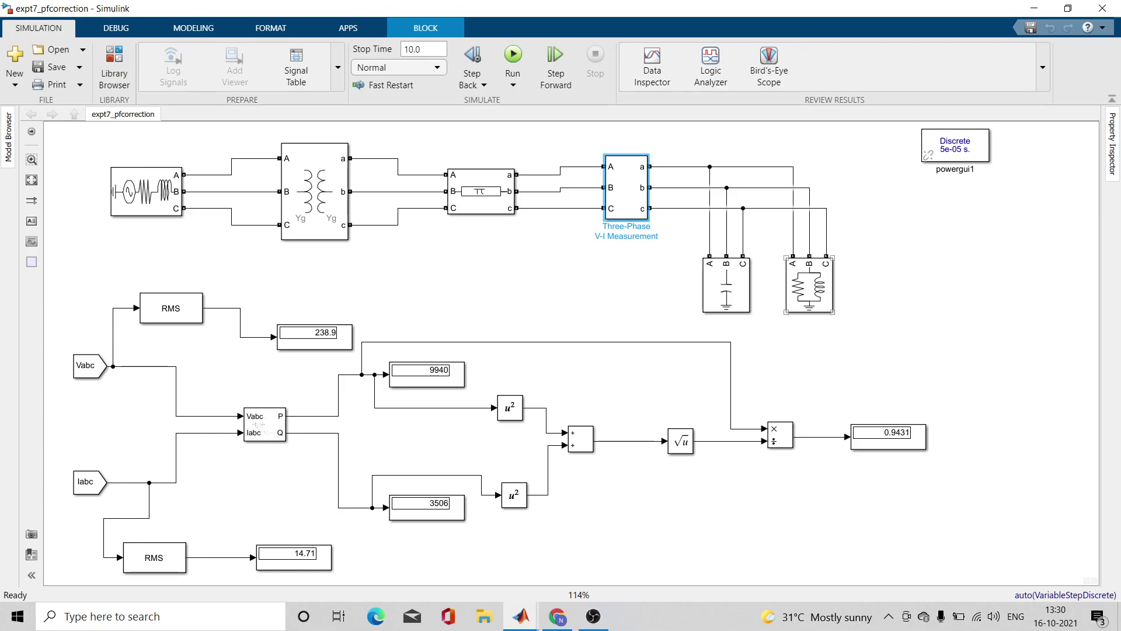
{"action": "left_click", "coordinate": [810, 287]}
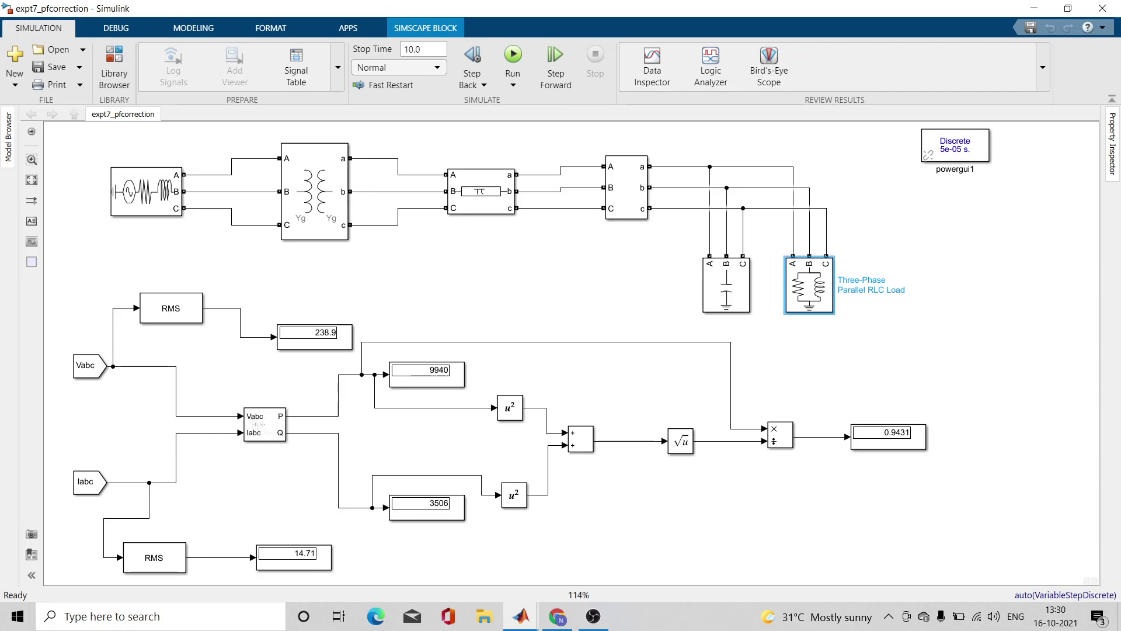
{"action": "left_click", "coordinate": [726, 286]}
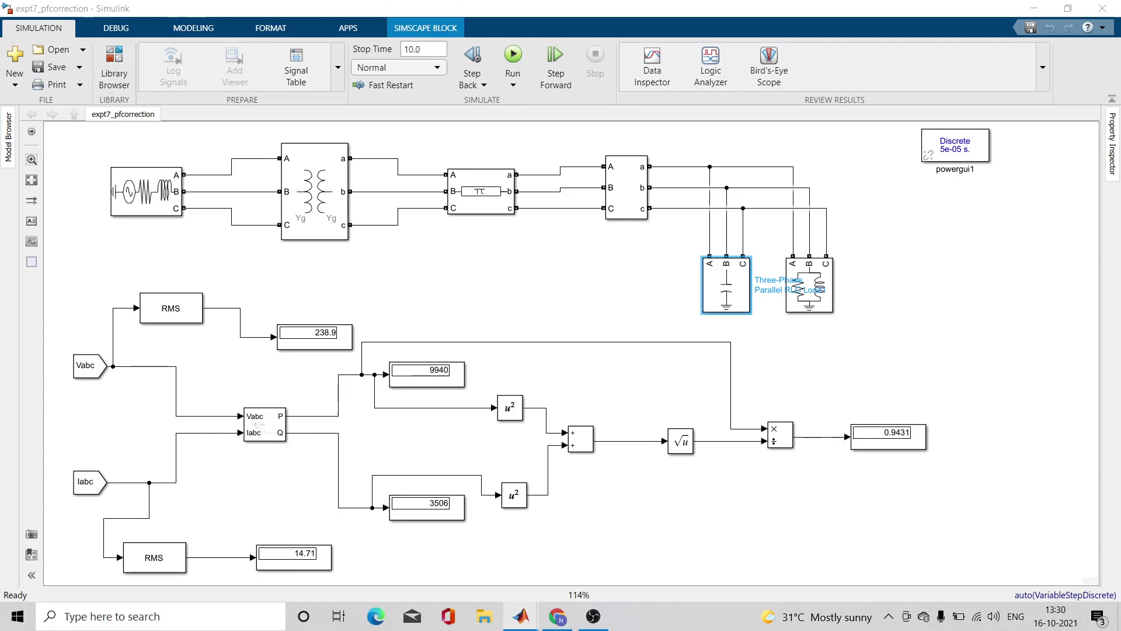
Switch to MATLAB, start Simulink and create a blank model in a maximized window
{"action": "mouse_move", "coordinate": [521, 617]}
{"action": "left_click", "coordinate": [397, 537]}
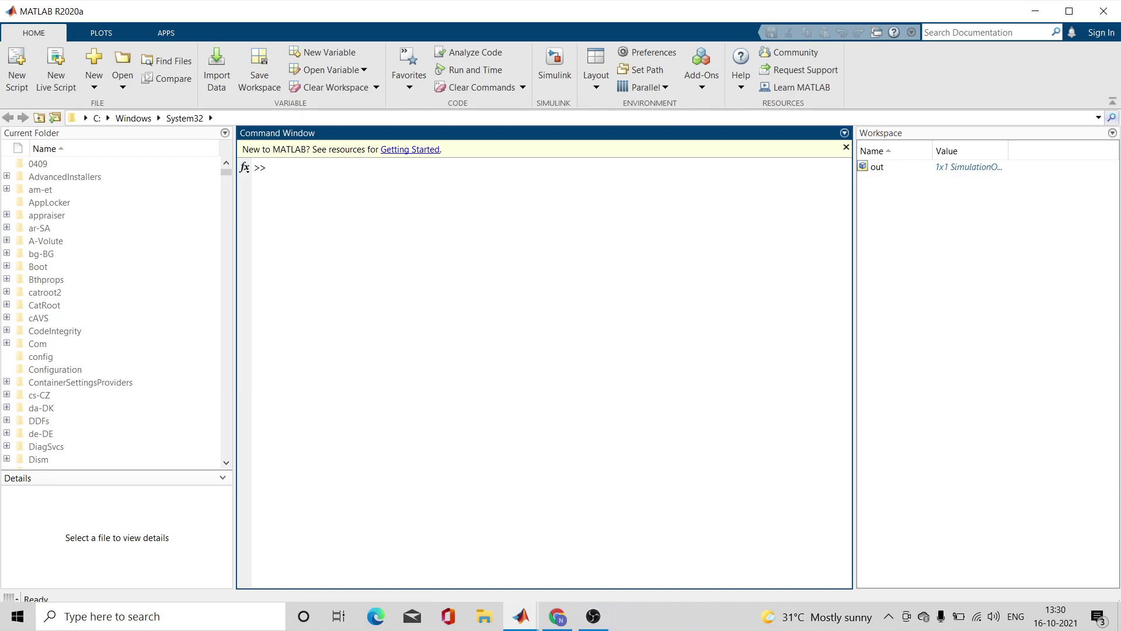
{"action": "left_click", "coordinate": [554, 64]}
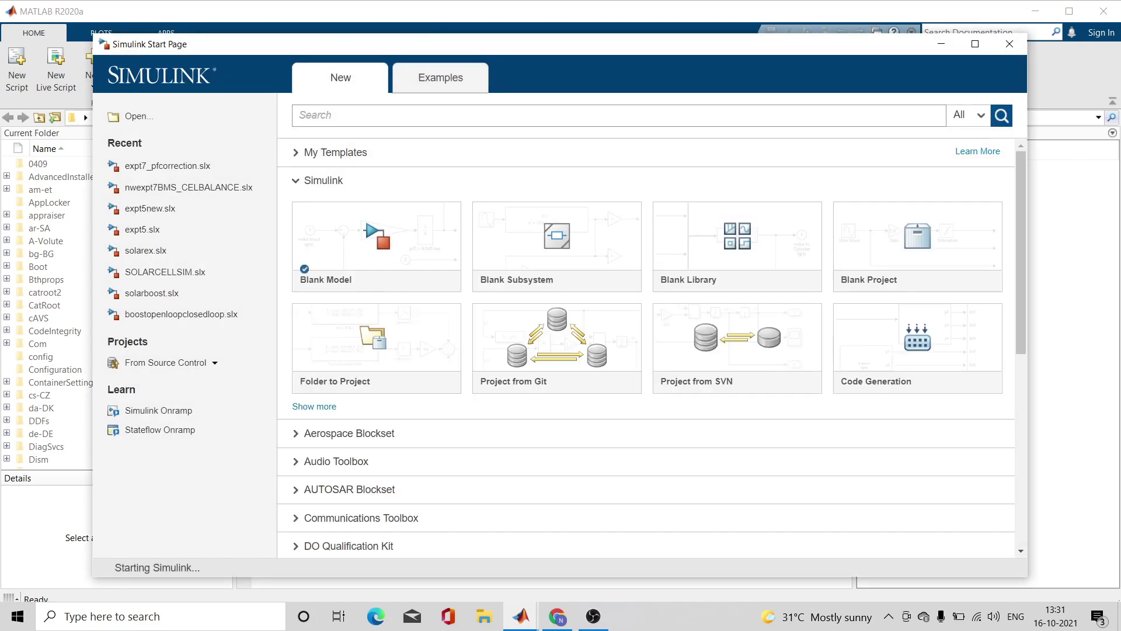
{"action": "left_click", "coordinate": [374, 235]}
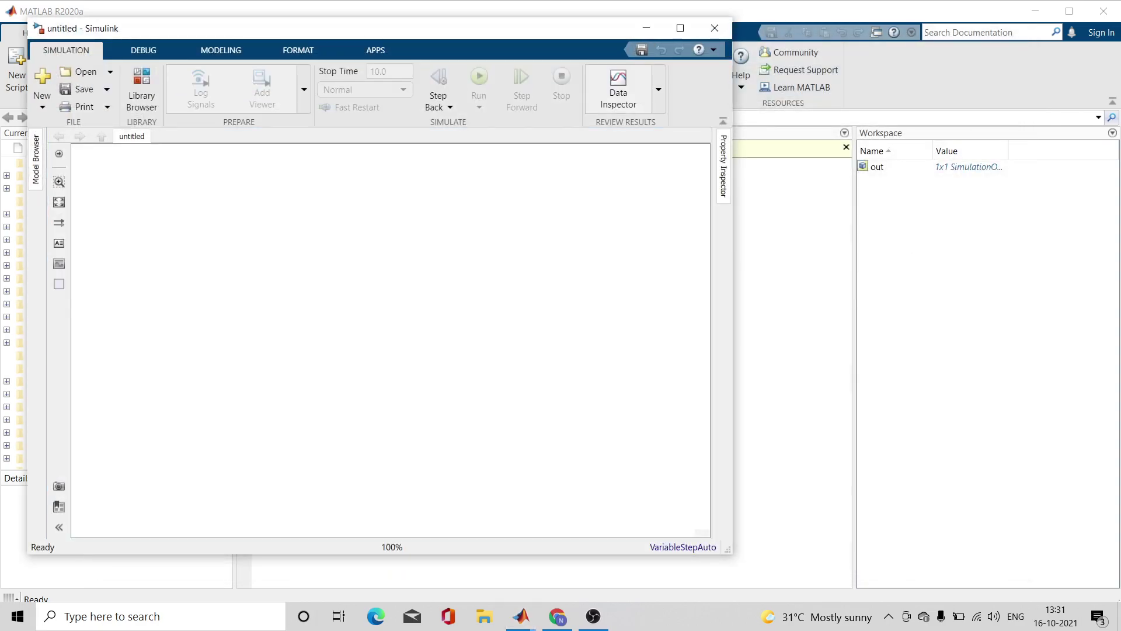
{"action": "left_click", "coordinate": [680, 28]}
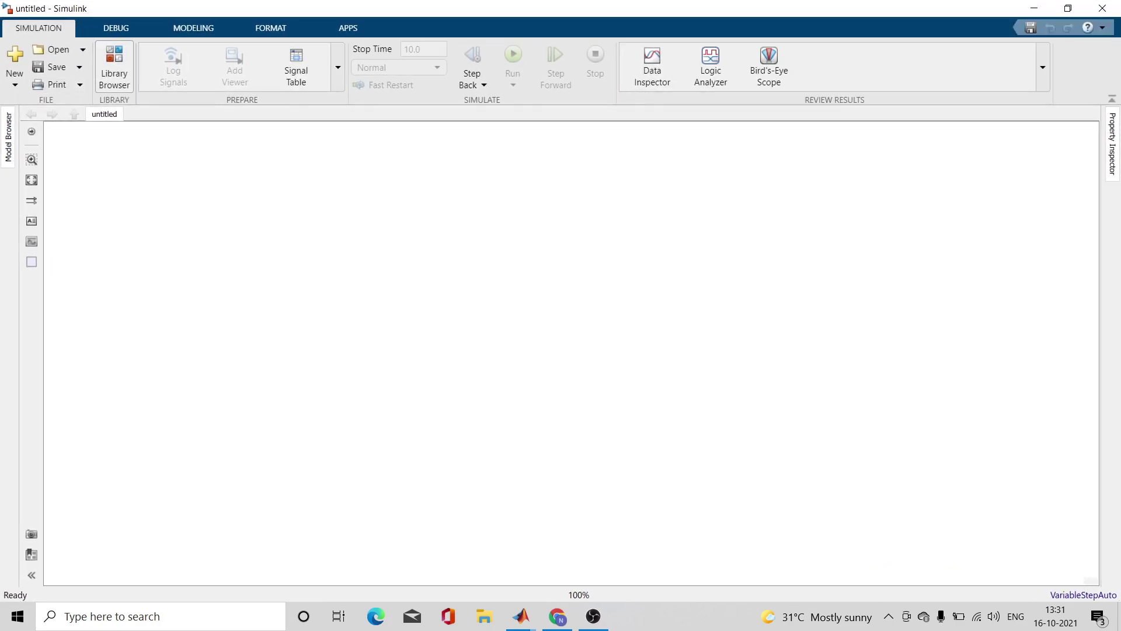
Search the Simulink block library for THREE-PHASE
{"action": "left_click", "coordinate": [114, 66]}
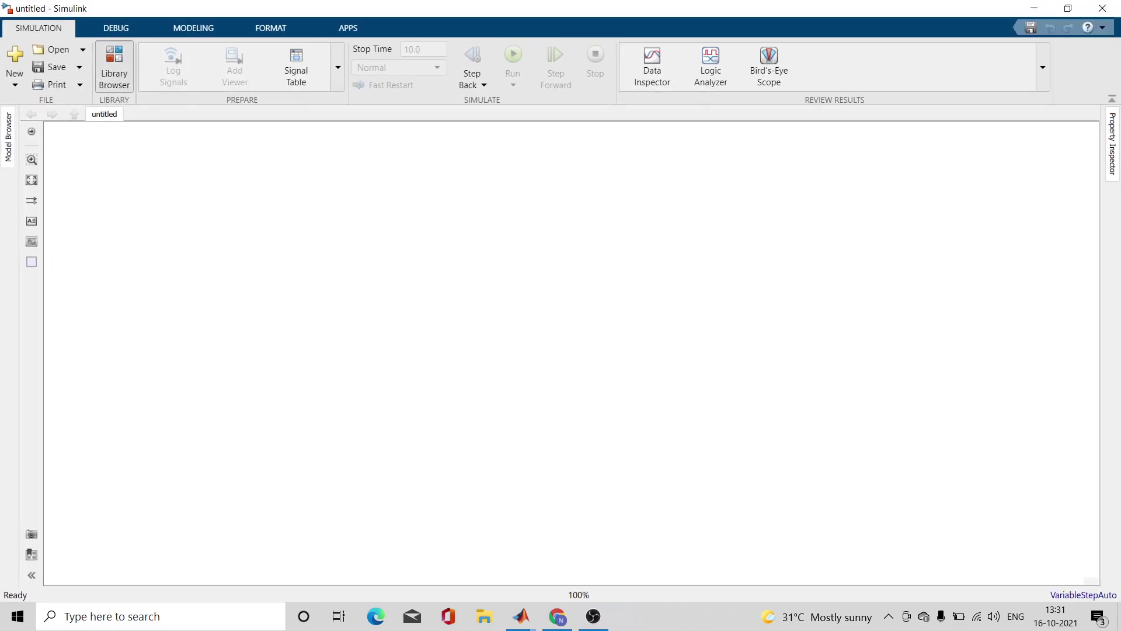
{"action": "double_click", "coordinate": [98, 150]}
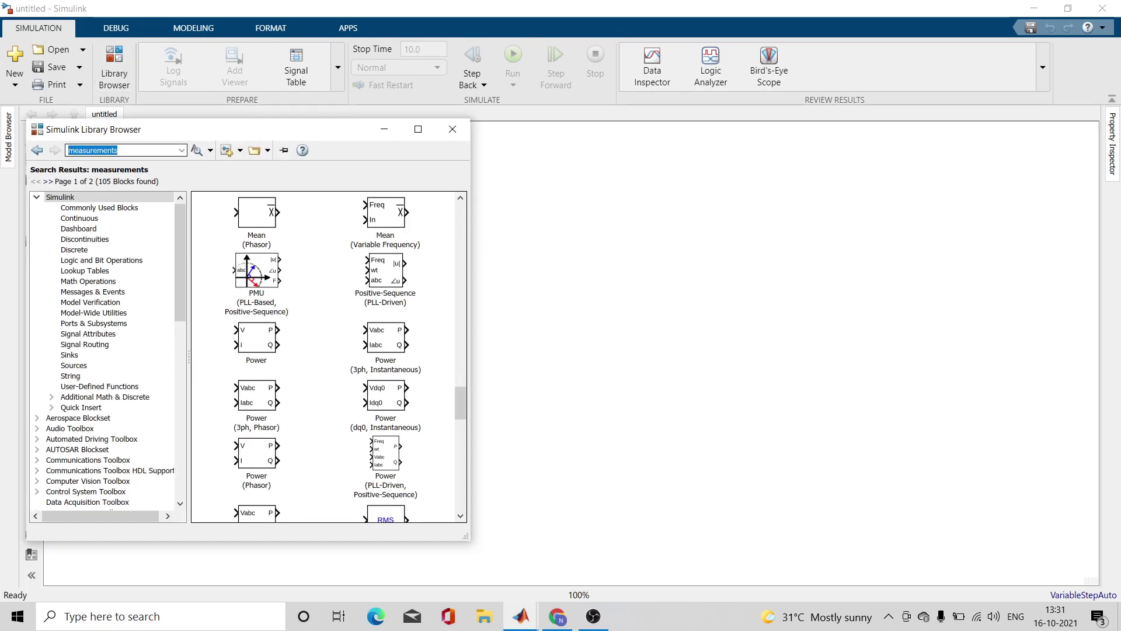
{"action": "type", "text": "3"}
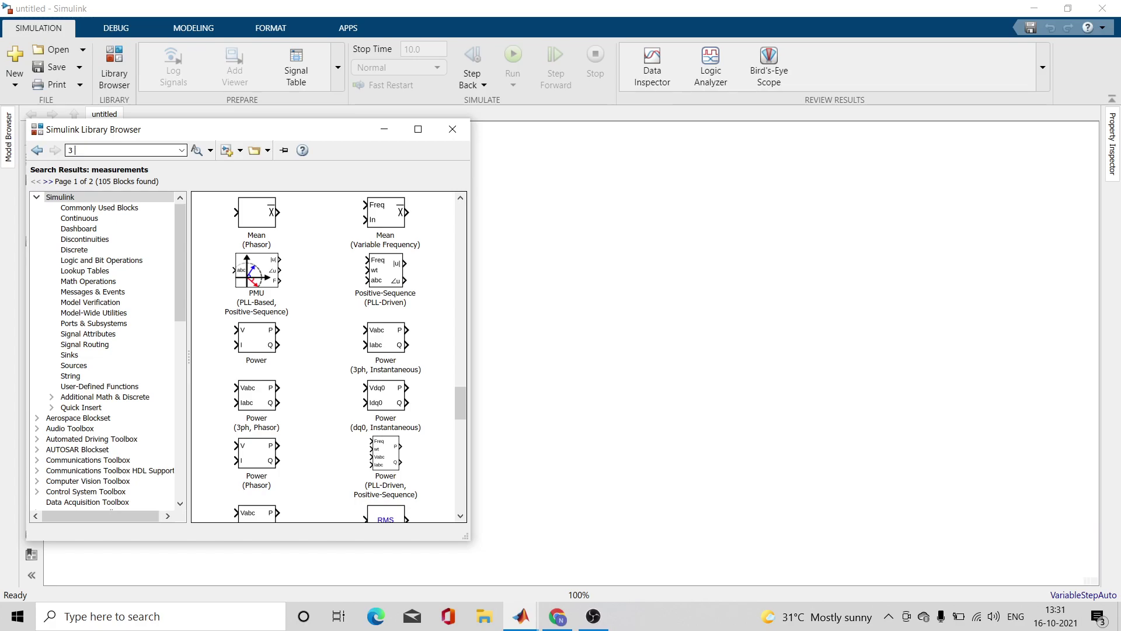
{"action": "key", "text": "BackSpace"}
{"action": "type", "text": "R"}
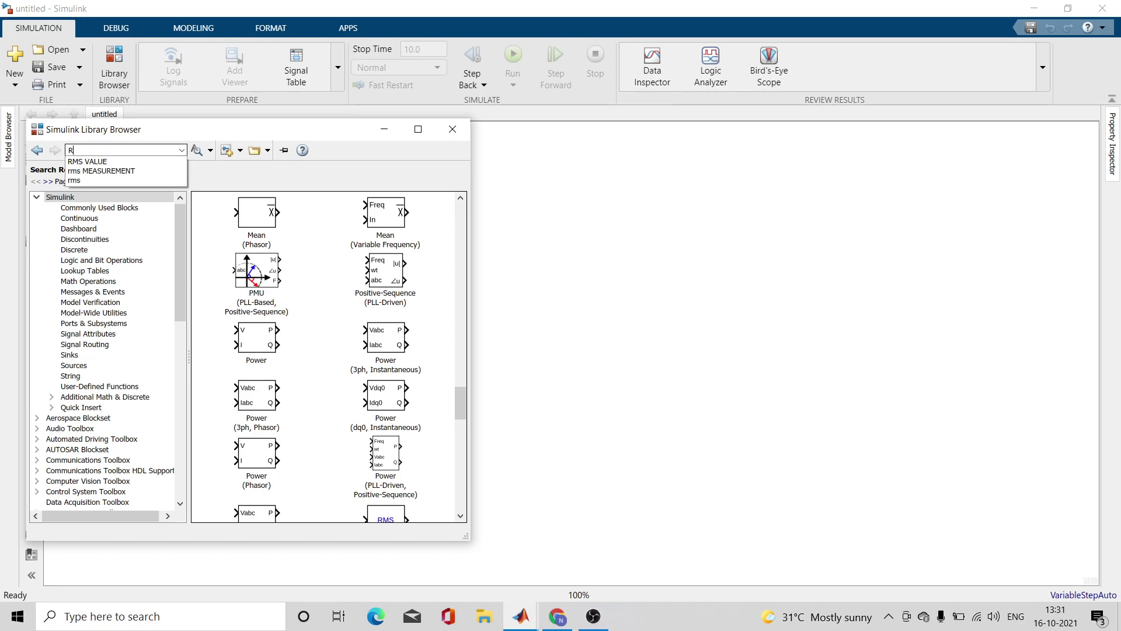
{"action": "type", "text": "HREE"}
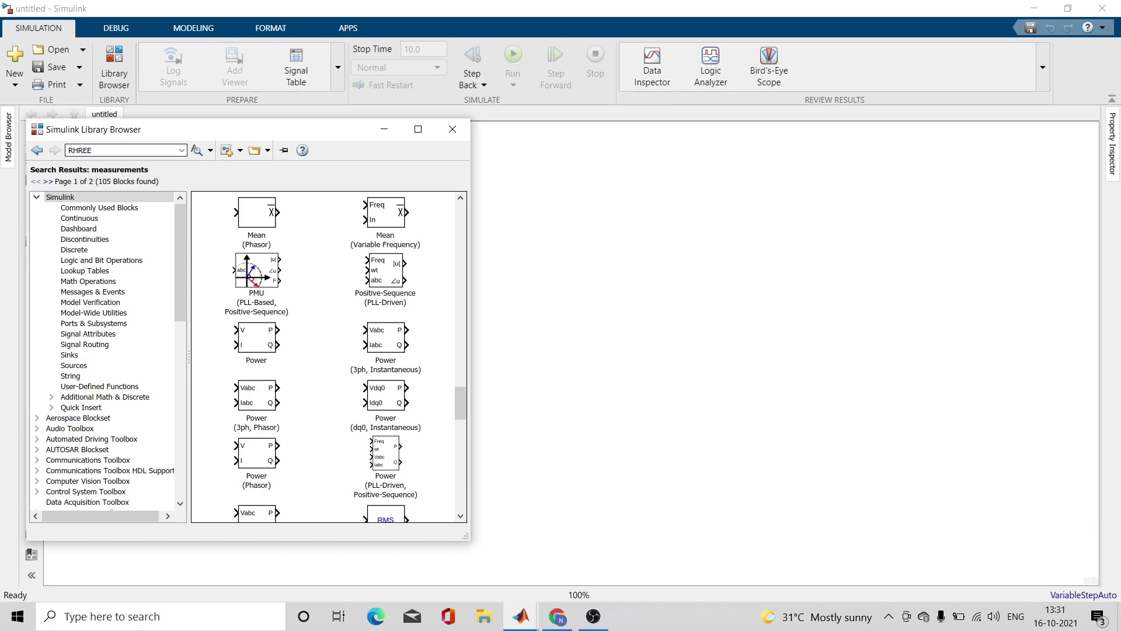
{"action": "key", "text": "BackSpace"}
{"action": "key", "text": "BackSpace"}
{"action": "key", "text": "BackSpace"}
{"action": "key", "text": "BackSpace"}
{"action": "key", "text": "BackSpace"}
{"action": "type", "text": "THREE"}
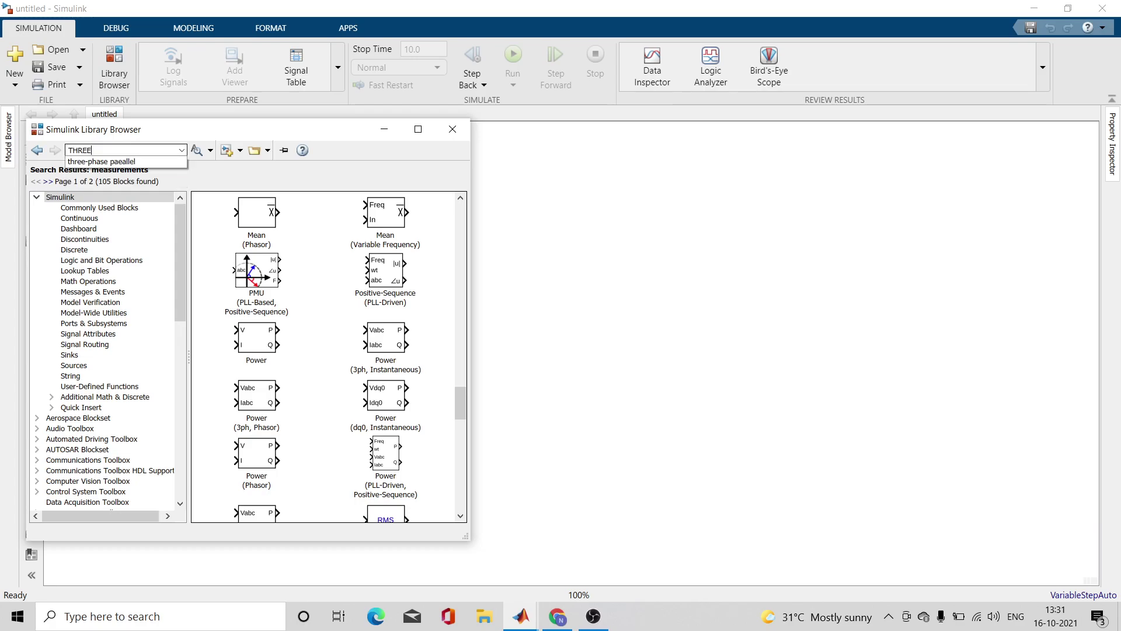
{"action": "type", "text": "-PHASE"}
{"action": "key", "text": "Return"}
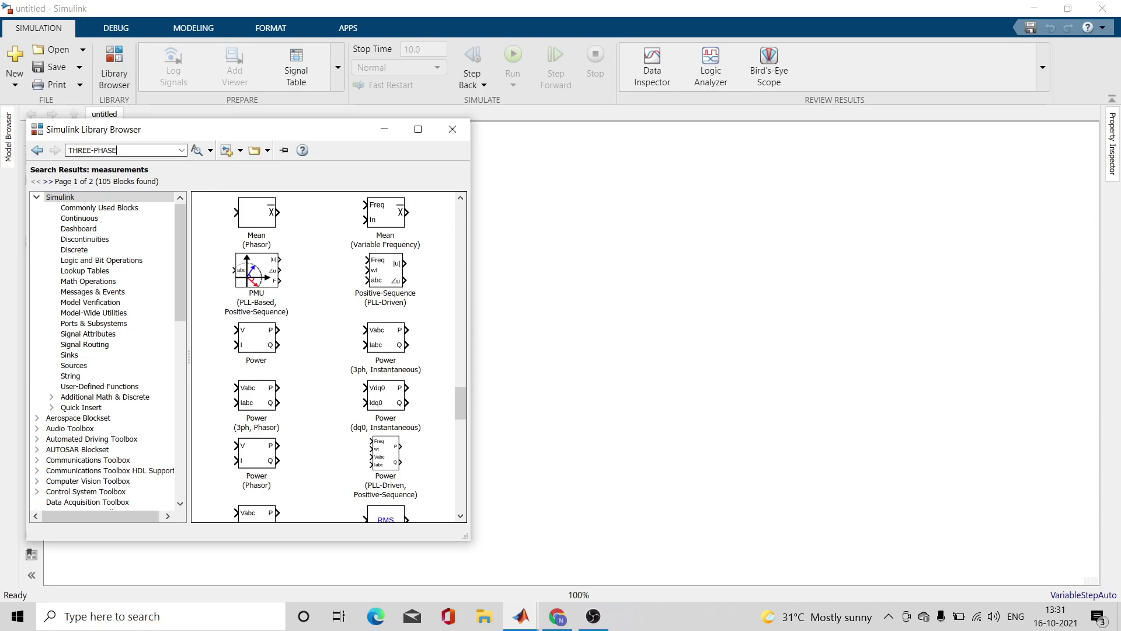
{"action": "key", "text": "Return"}
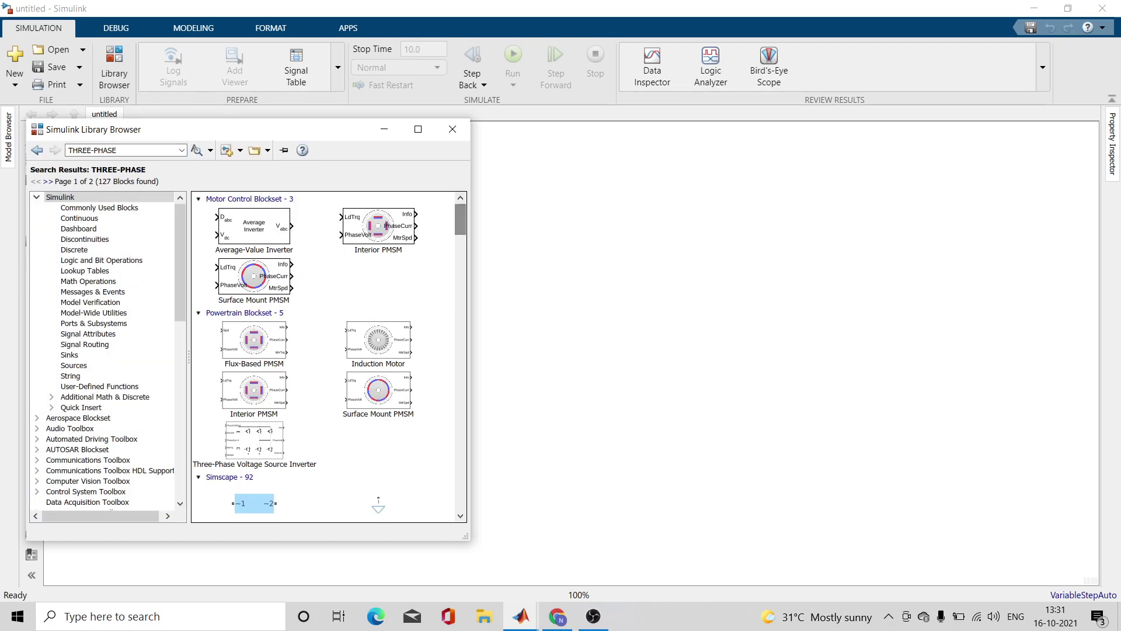
Add the Three-Phase Source block to the untitled model and place it in the upper-left area of the canvas
{"action": "scroll", "coordinate": [327, 356], "scroll_direction": "down", "scroll_amount": 20}
{"action": "scroll", "coordinate": [327, 356], "scroll_direction": "down", "scroll_amount": 2}
{"action": "scroll", "coordinate": [327, 357], "scroll_direction": "up", "scroll_amount": 10}
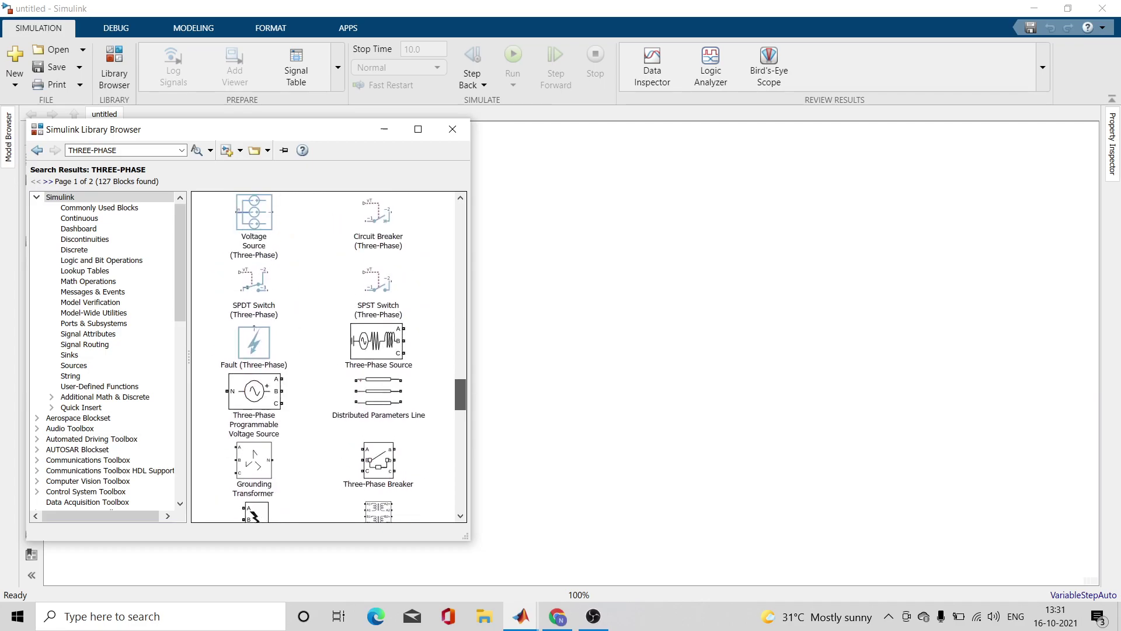
{"action": "left_click", "coordinate": [378, 344]}
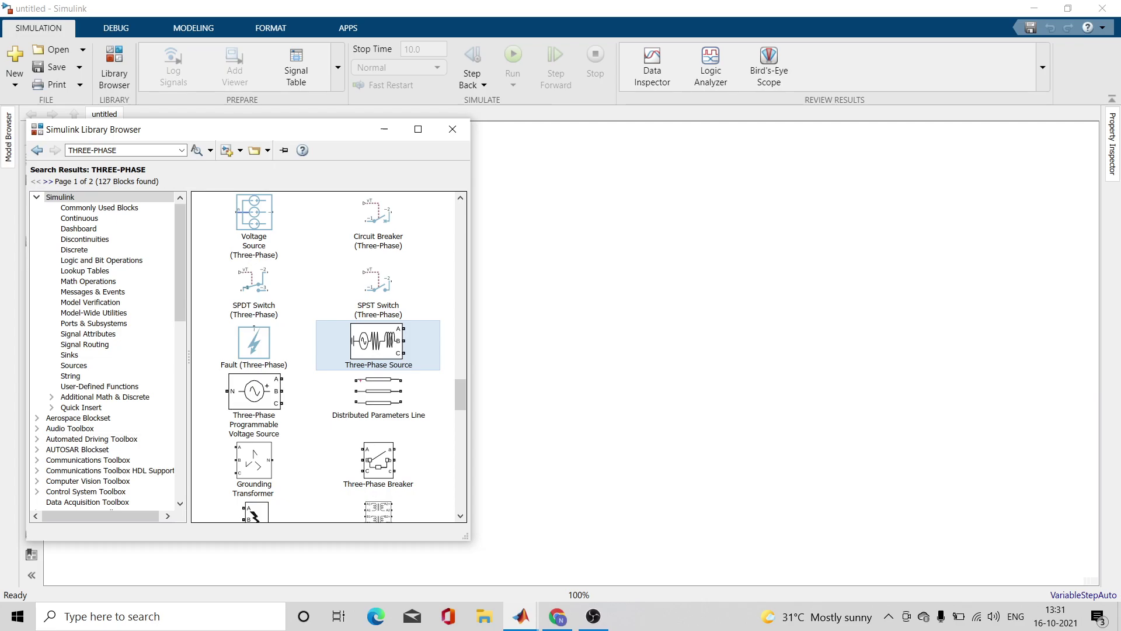
{"action": "right_click", "coordinate": [404, 351]}
{"action": "left_click", "coordinate": [478, 360]}
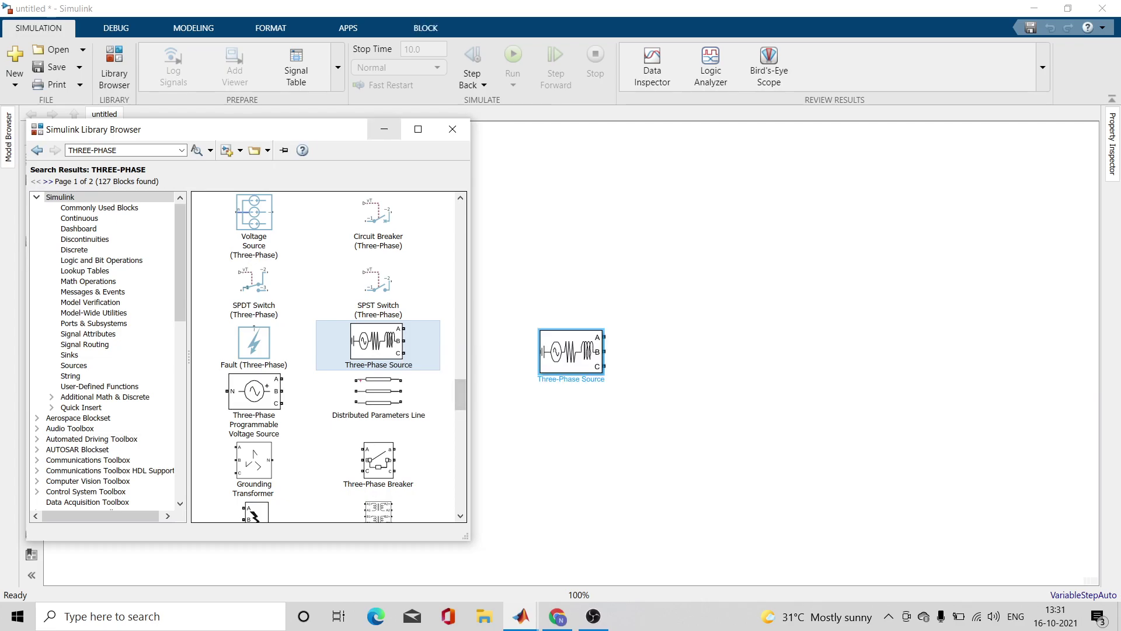
{"action": "left_click", "coordinate": [384, 129]}
{"action": "left_click_drag", "start_coordinate": [571, 351], "coordinate": [148, 191]}
Search the block library for THREE-PHASE TRANSFORMER
{"action": "left_click", "coordinate": [115, 67]}
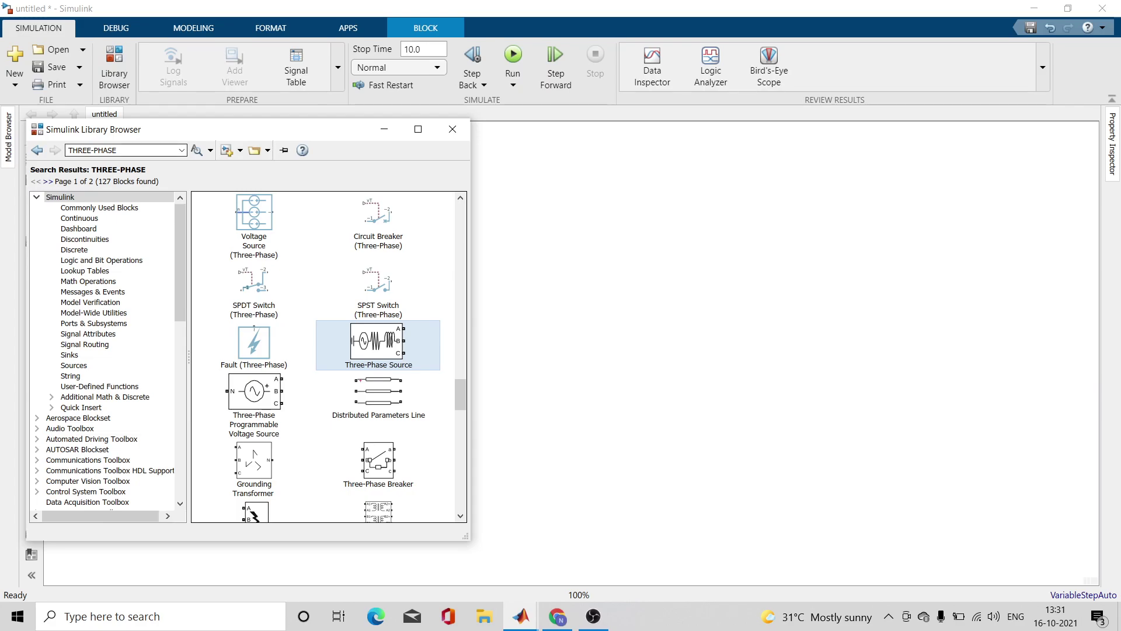
{"action": "type", "text": "TRANS"}
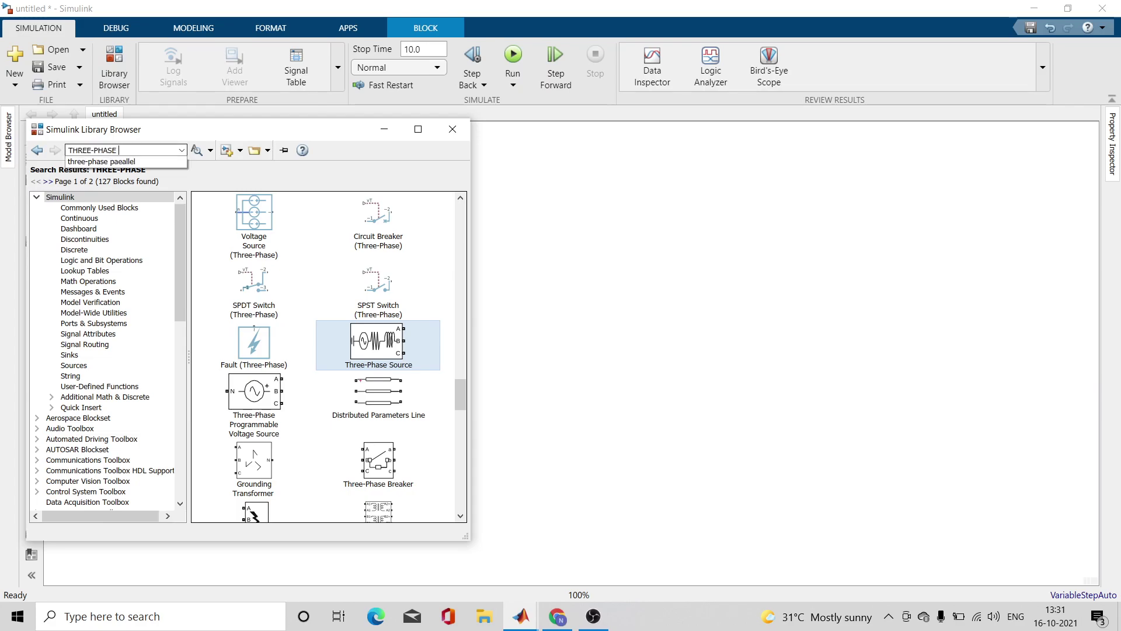
{"action": "type", "text": "FORMER"}
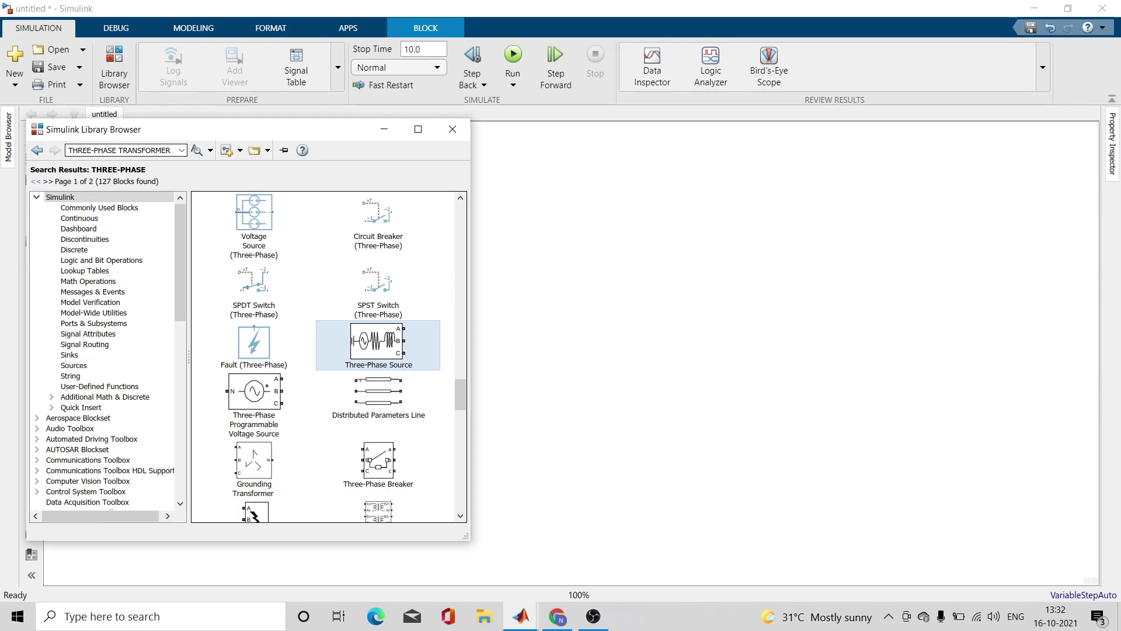
{"action": "key", "text": "Return"}
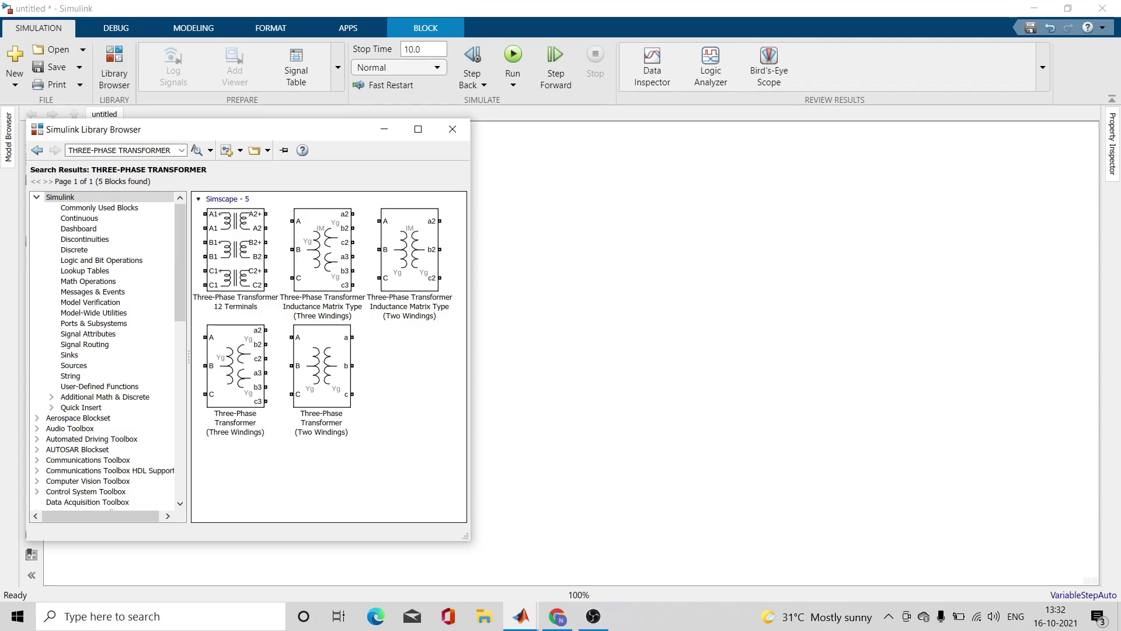
Add the Three-Phase Transformer (Two Windings) block to the model and place it to the right of the Three-Phase Source
{"action": "left_click", "coordinate": [236, 365]}
{"action": "left_click", "coordinate": [321, 365]}
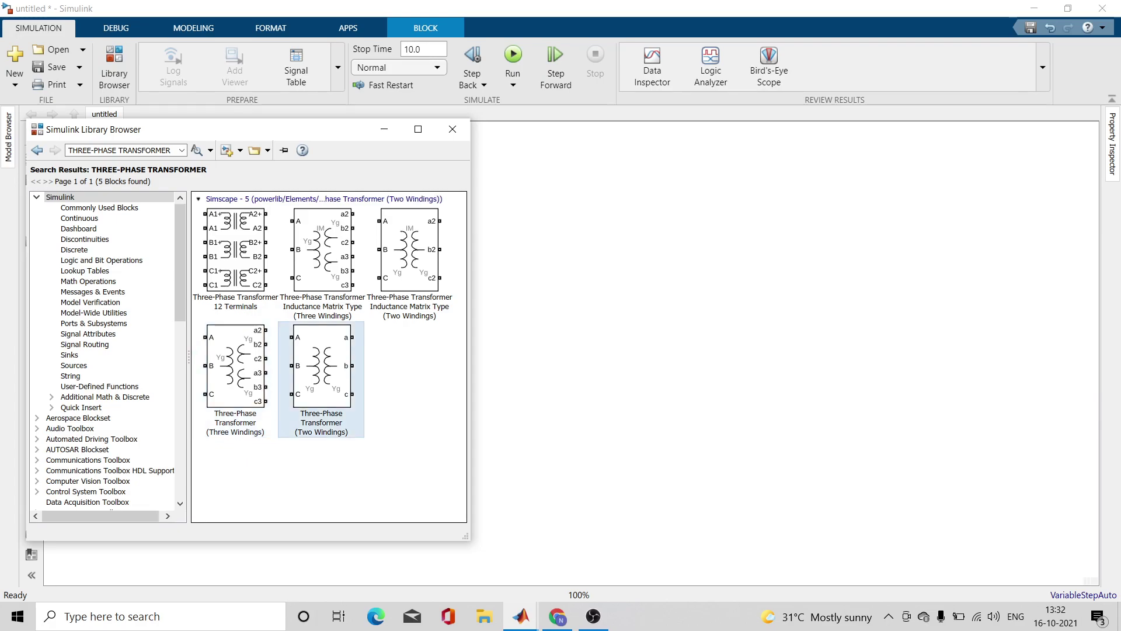
{"action": "right_click", "coordinate": [314, 379]}
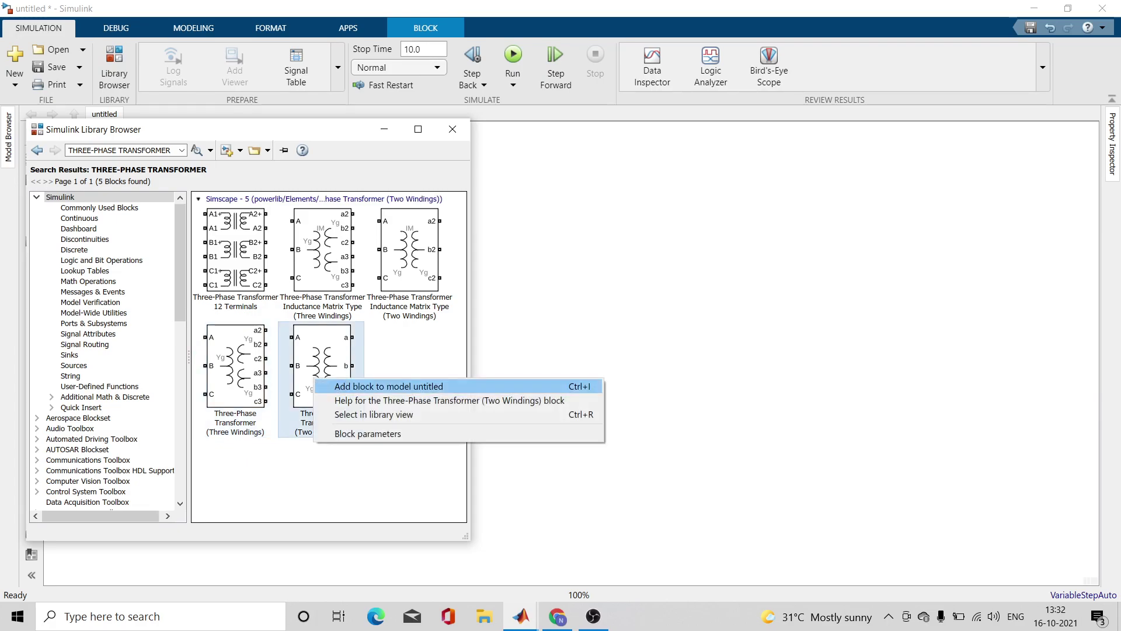
{"action": "key", "text": "Return"}
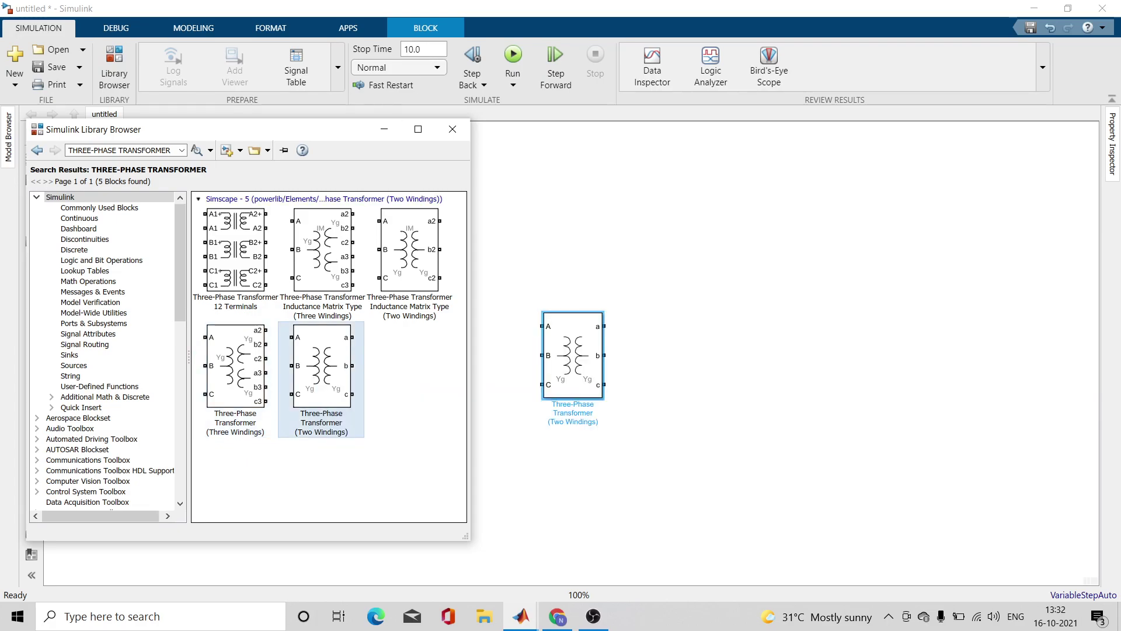
{"action": "left_click", "coordinate": [384, 129]}
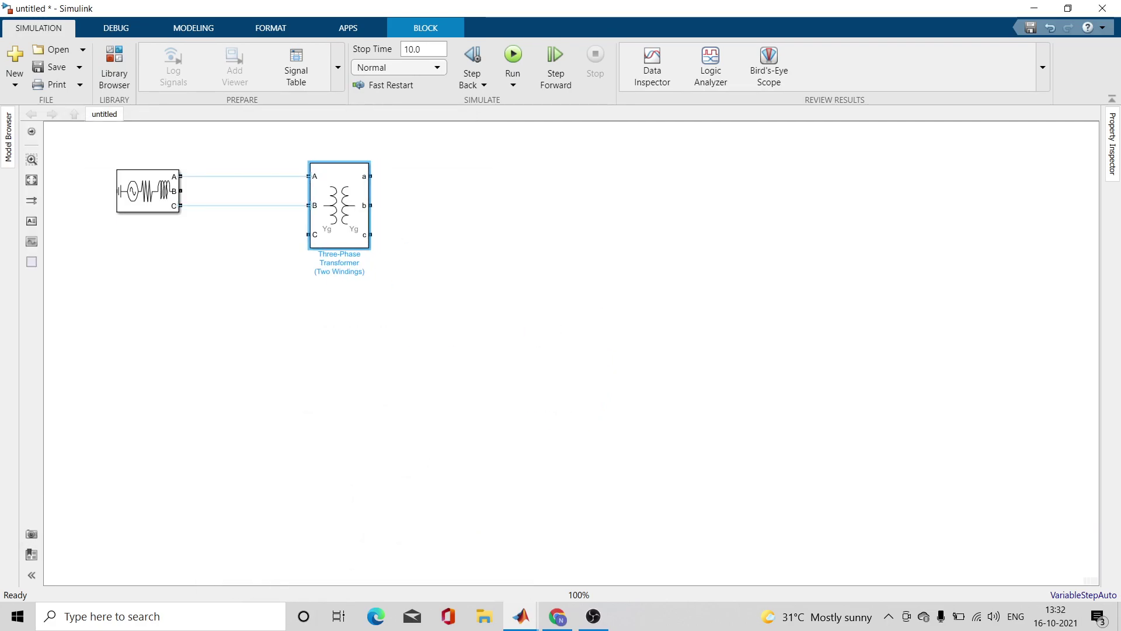
{"action": "left_click_drag", "start_coordinate": [339, 205], "coordinate": [284, 190]}
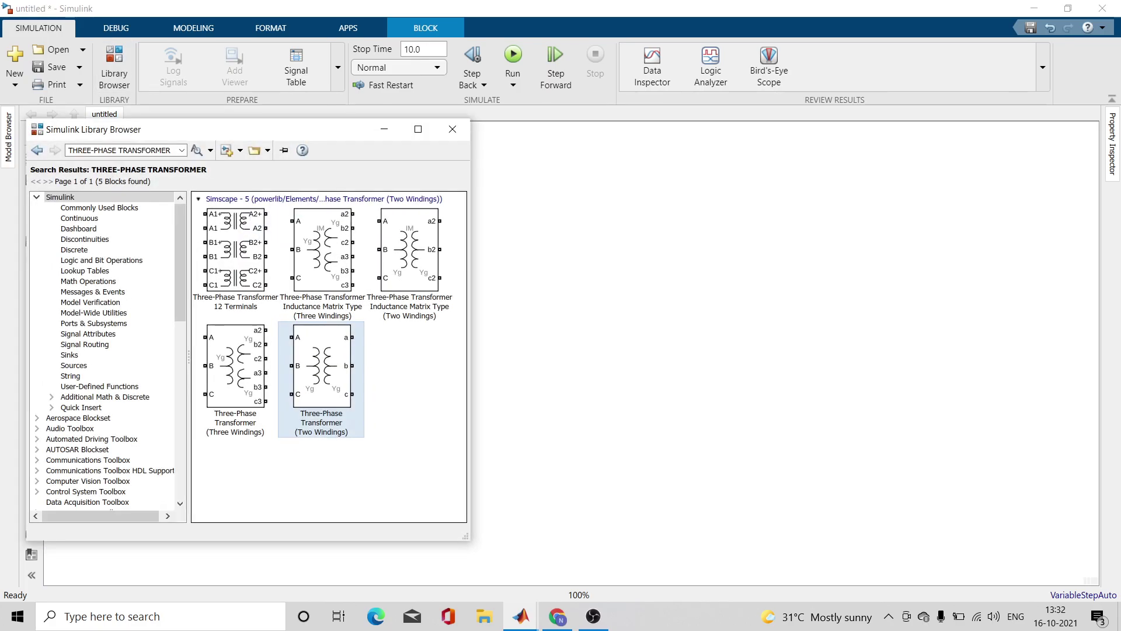
Search the block library for THREE-PHASE PI and add the Three-Phase PI Section Line block to the model
{"action": "left_click", "coordinate": [144, 150]}
{"action": "double_click", "coordinate": [144, 150]}
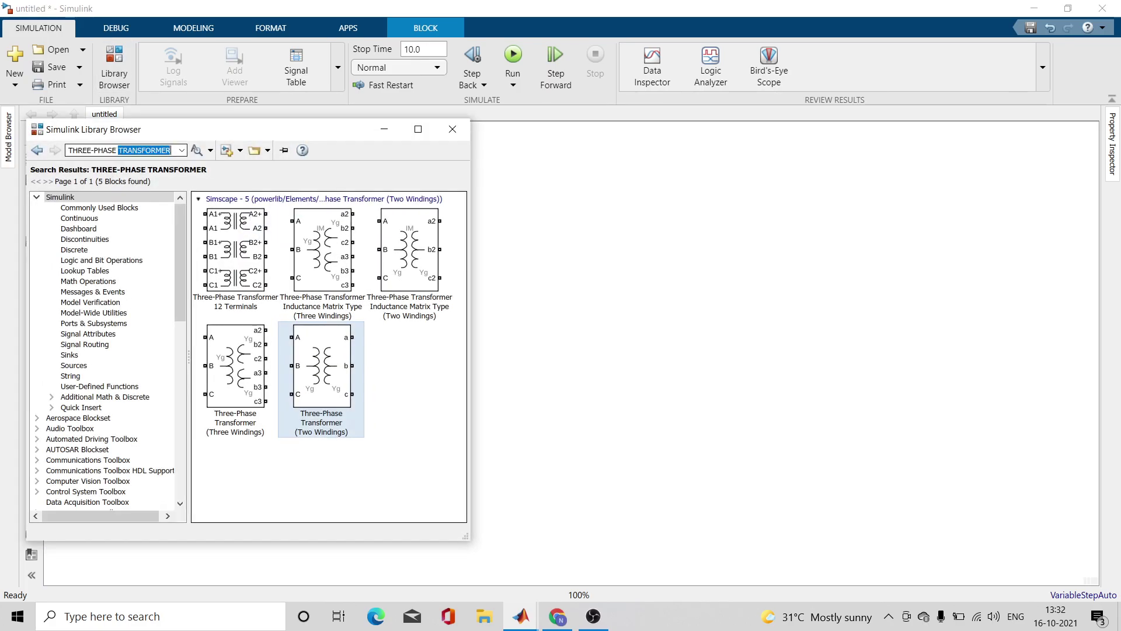
{"action": "key", "text": "End"}
{"action": "key", "text": "BackSpace"}
{"action": "key", "text": "BackSpace"}
{"action": "key", "text": "BackSpace"}
{"action": "key", "text": "BackSpace"}
{"action": "key", "text": "BackSpace"}
{"action": "key", "text": "BackSpace"}
{"action": "key", "text": "BackSpace"}
{"action": "key", "text": "BackSpace"}
{"action": "key", "text": "BackSpace"}
{"action": "key", "text": "BackSpace"}
{"action": "key", "text": "BackSpace"}
{"action": "type", "text": "PI"}
{"action": "key", "text": "Return"}
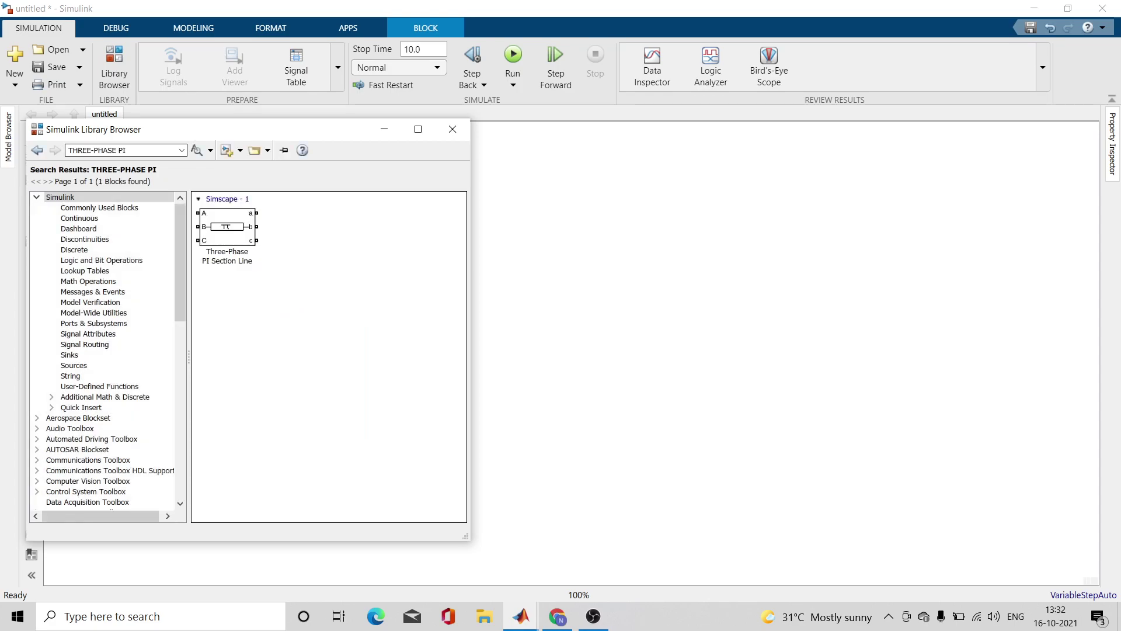
{"action": "right_click", "coordinate": [207, 240]}
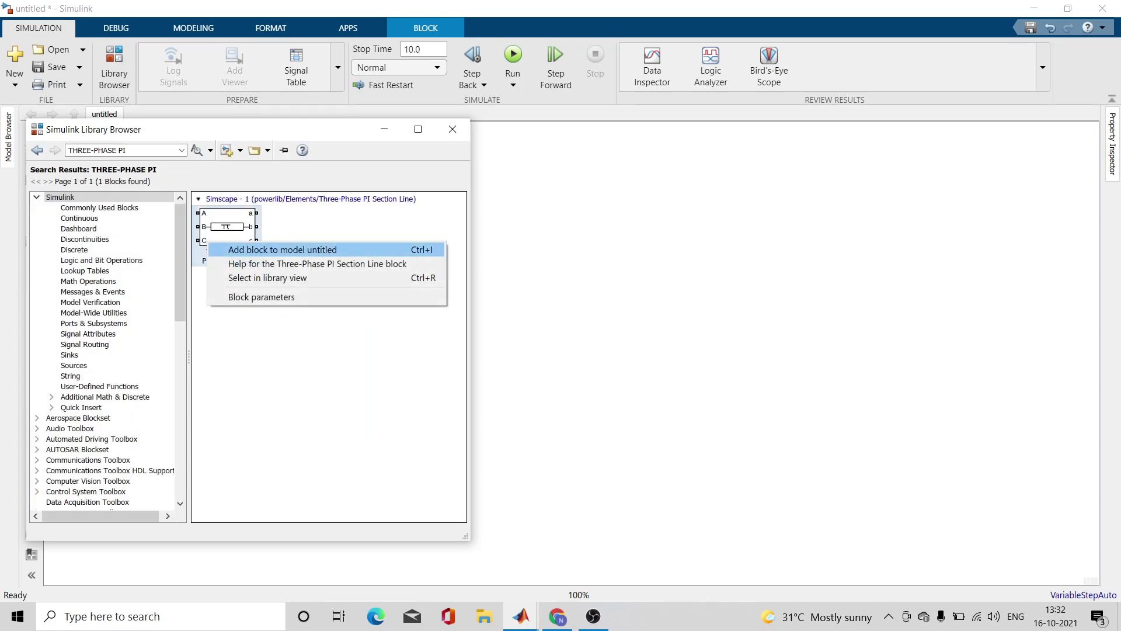
{"action": "left_click", "coordinate": [283, 250]}
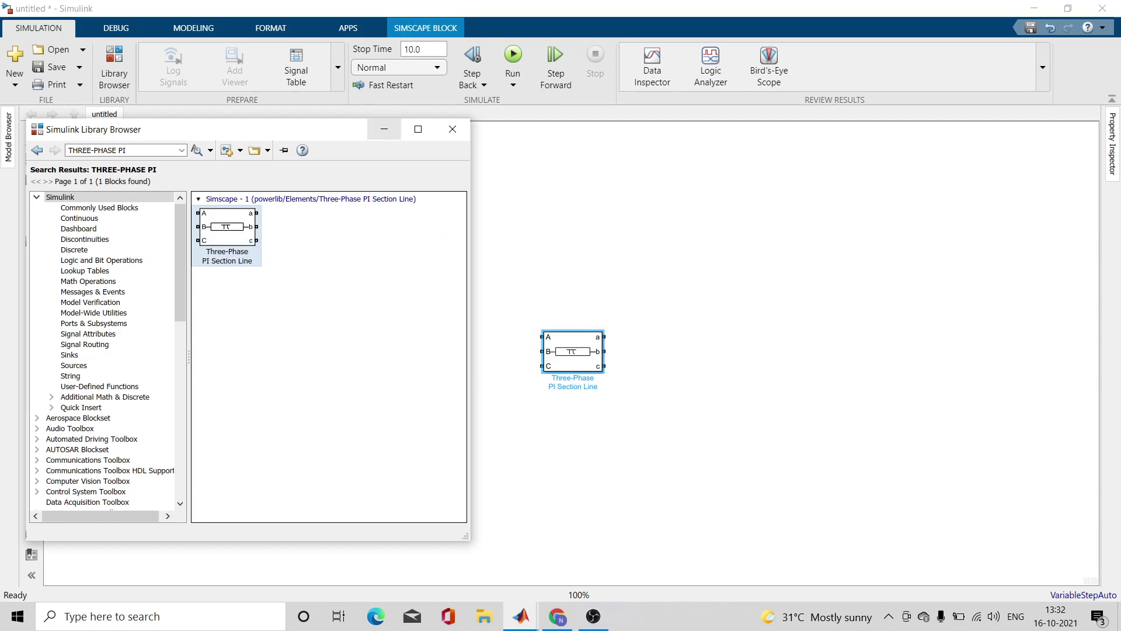
Search the block library for THREE-PHASE VI and add the Three-Phase V-I Measurement block to the model
{"action": "triple_click", "coordinate": [126, 150]}
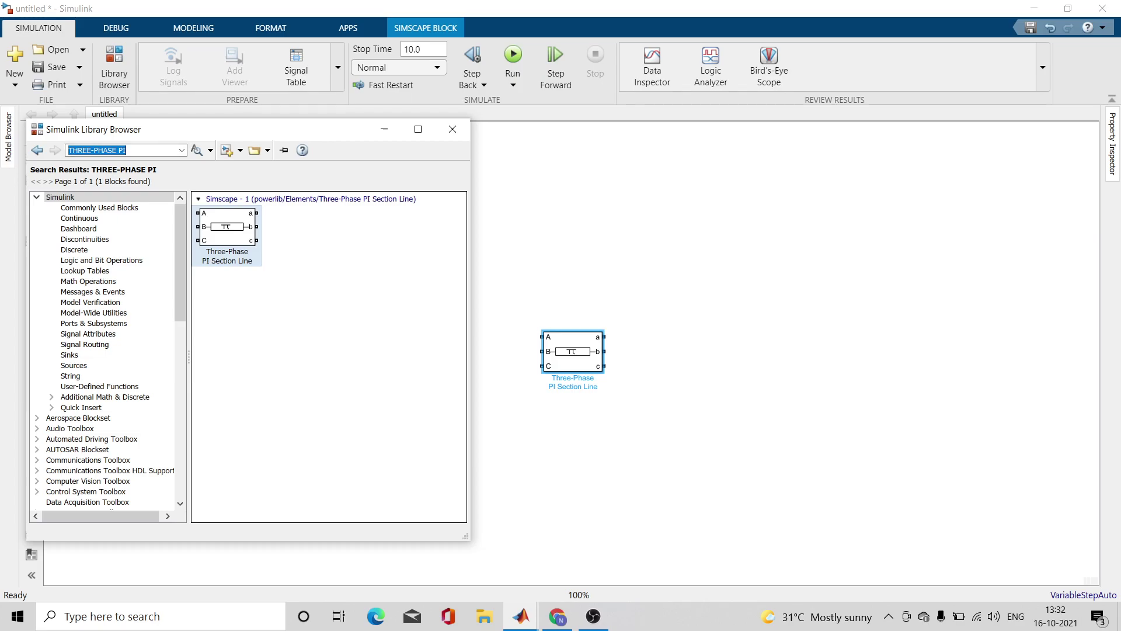
{"action": "left_click", "coordinate": [133, 150]}
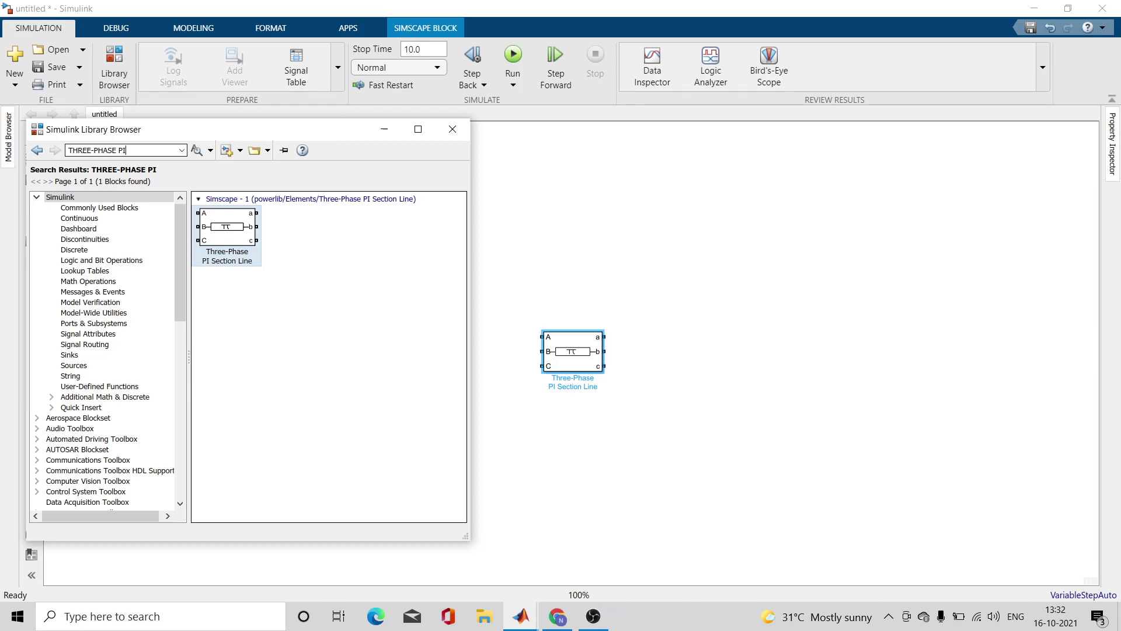
{"action": "key", "text": "BackSpace"}
{"action": "key", "text": "BackSpace"}
{"action": "type", "text": "VI"}
{"action": "key", "text": "Return"}
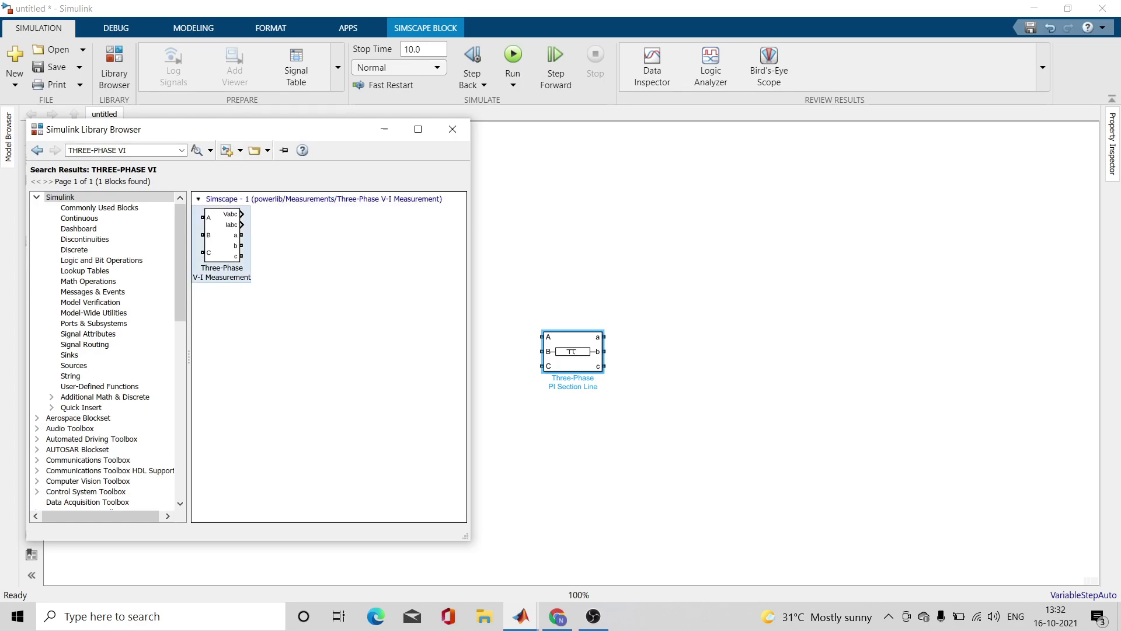
{"action": "right_click", "coordinate": [232, 236]}
{"action": "left_click", "coordinate": [265, 244]}
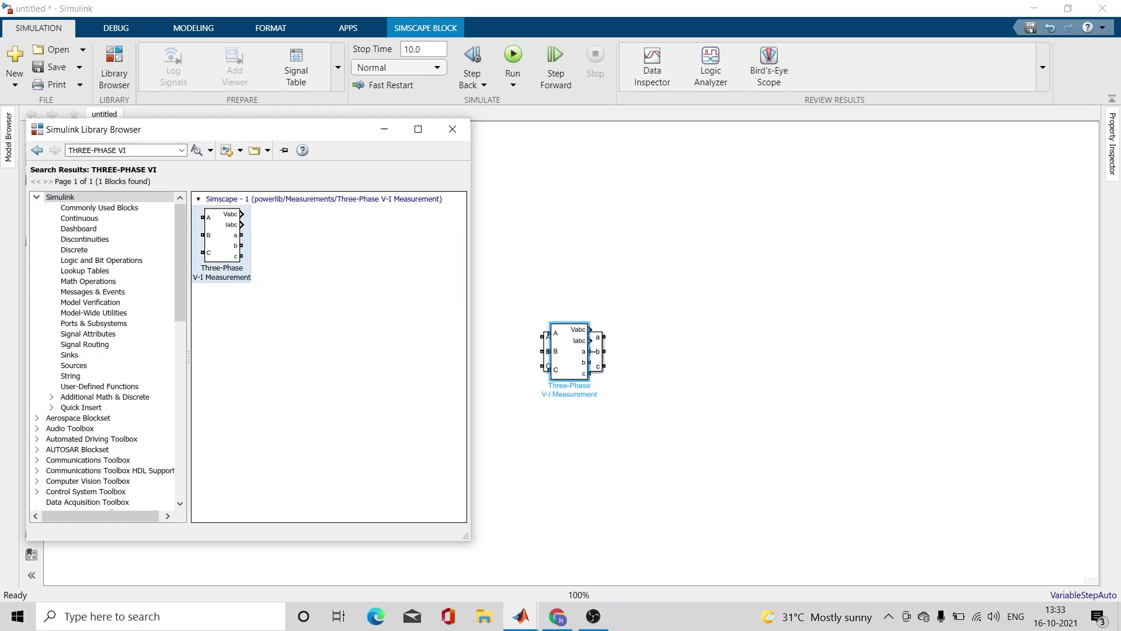
Place the V-I Measurement block in the upper row and the PI Section Line between it and the transformer
{"action": "left_click", "coordinate": [384, 129]}
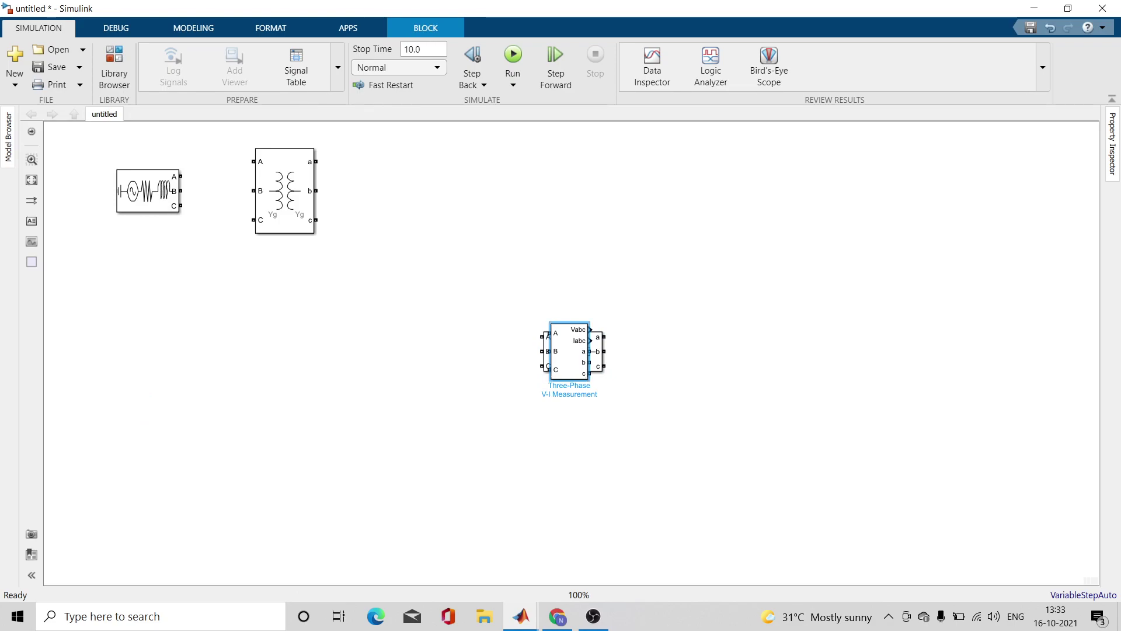
{"action": "left_click_drag", "start_coordinate": [570, 350], "coordinate": [573, 190]}
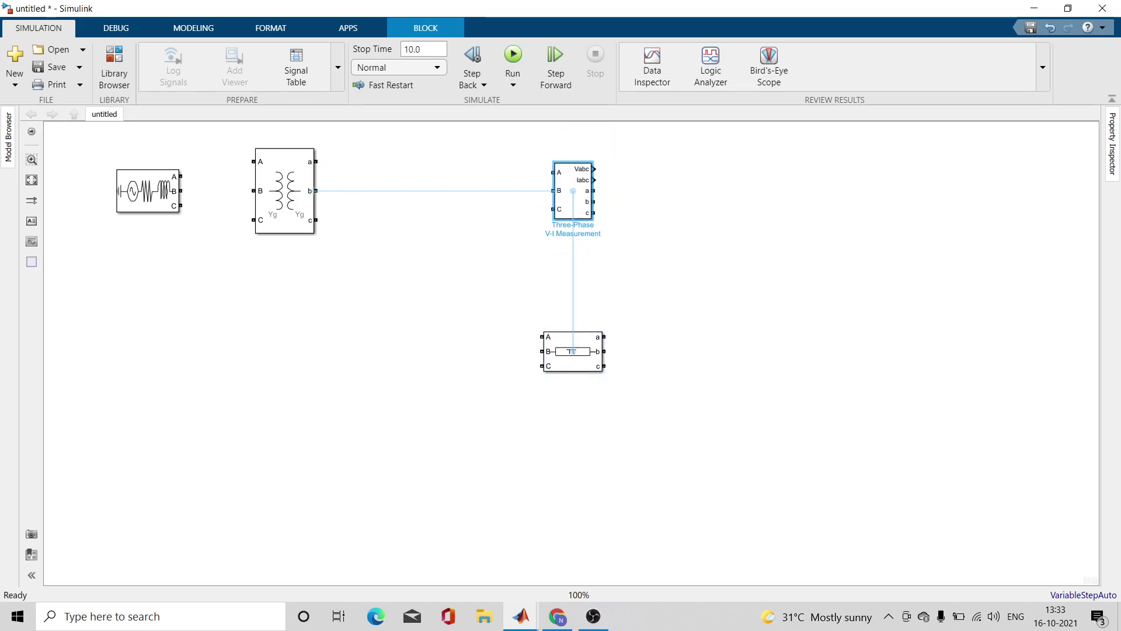
{"action": "left_click_drag", "start_coordinate": [573, 351], "coordinate": [442, 187]}
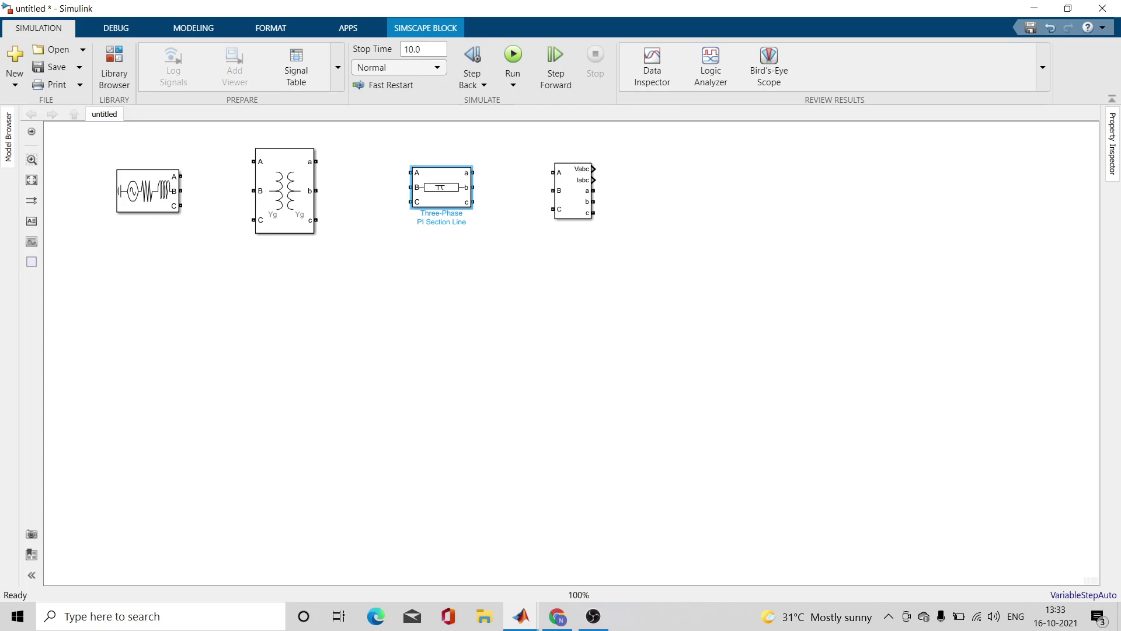
Search the block library for THREE-PHASE LOAD
{"action": "left_click", "coordinate": [114, 67]}
{"action": "double_click", "coordinate": [122, 150]}
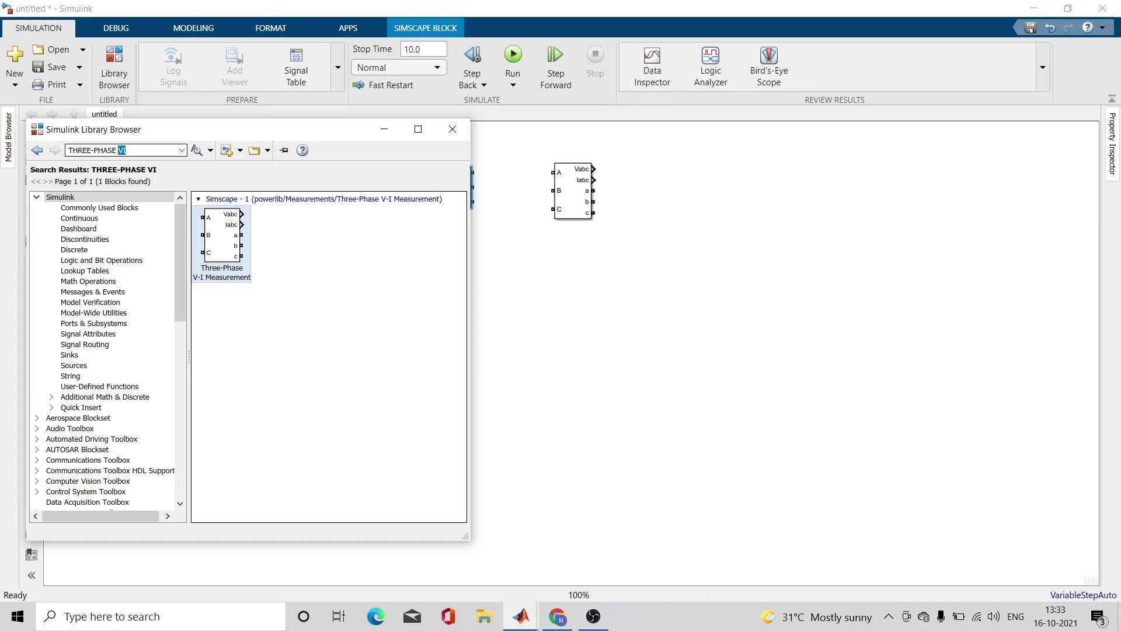
{"action": "key", "text": "BackSpace"}
{"action": "key", "text": "BackSpace"}
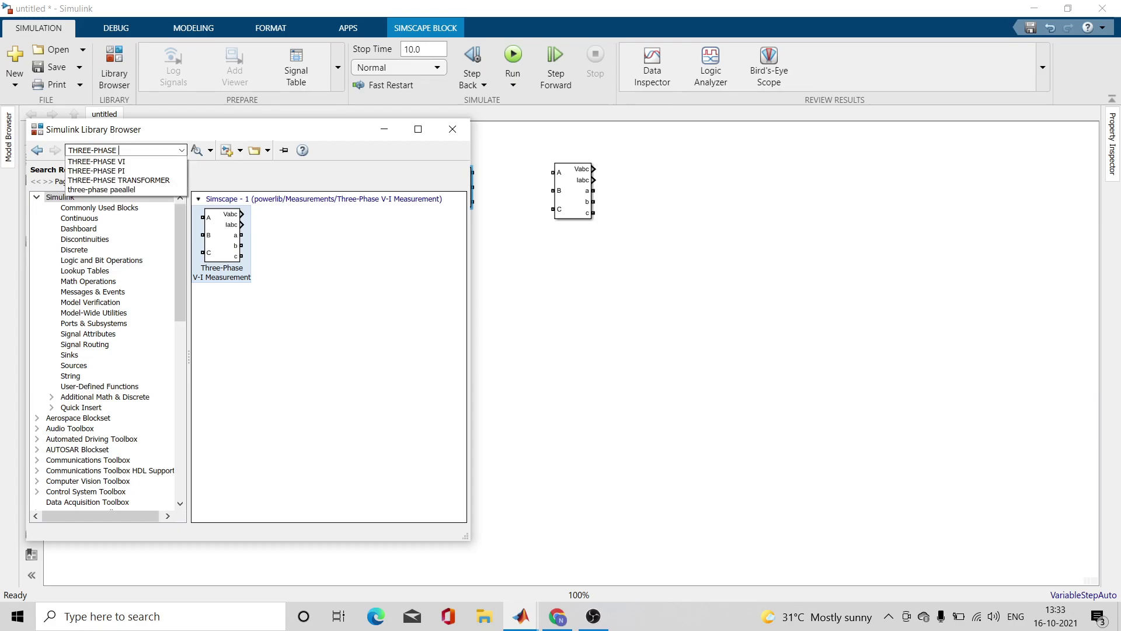
{"action": "type", "text": "LOAD"}
{"action": "key", "text": "Return"}
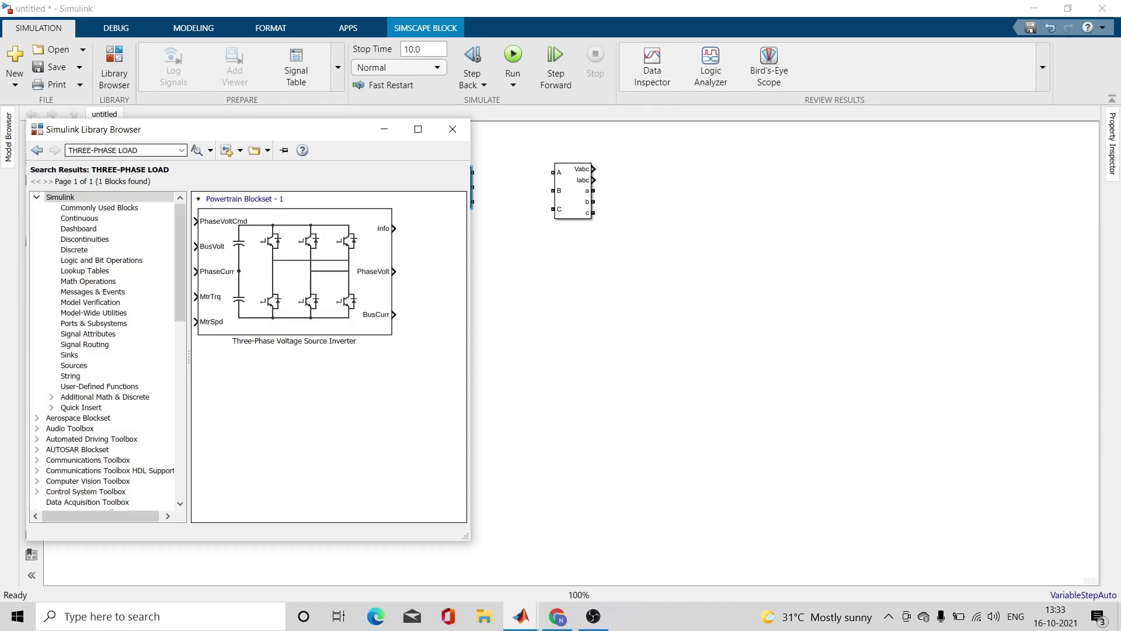
Search the block library for THREE-PHASE PARAL
{"action": "key", "text": "BackSpace"}
{"action": "key", "text": "BackSpace"}
{"action": "key", "text": "BackSpace"}
{"action": "key", "text": "BackSpace"}
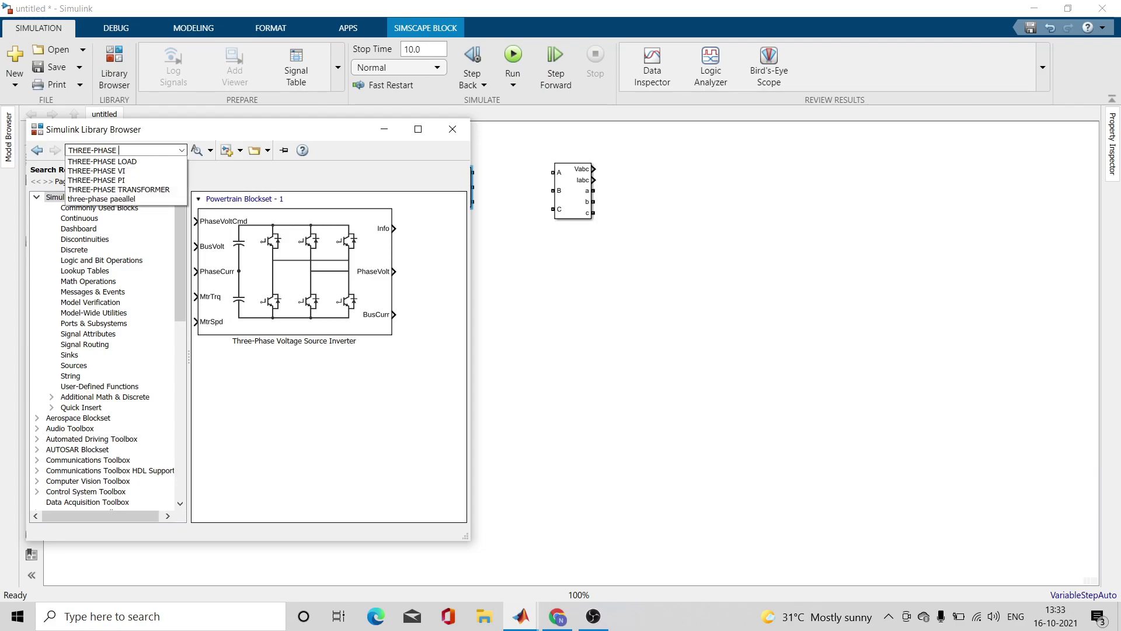
{"action": "type", "text": "PARAL"}
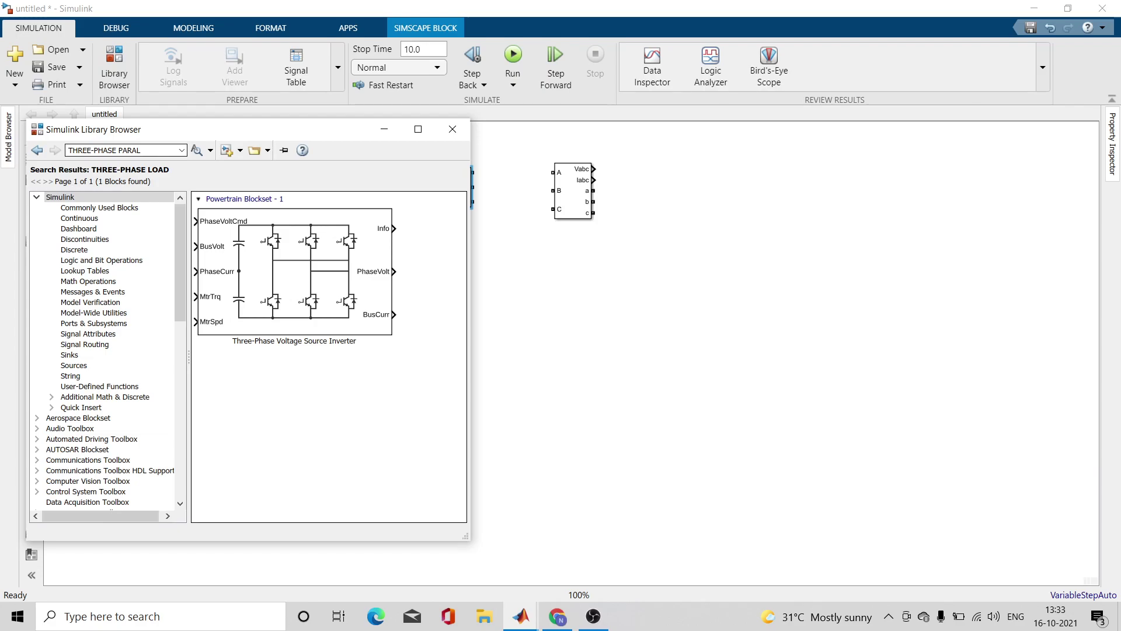
{"action": "key", "text": "Return"}
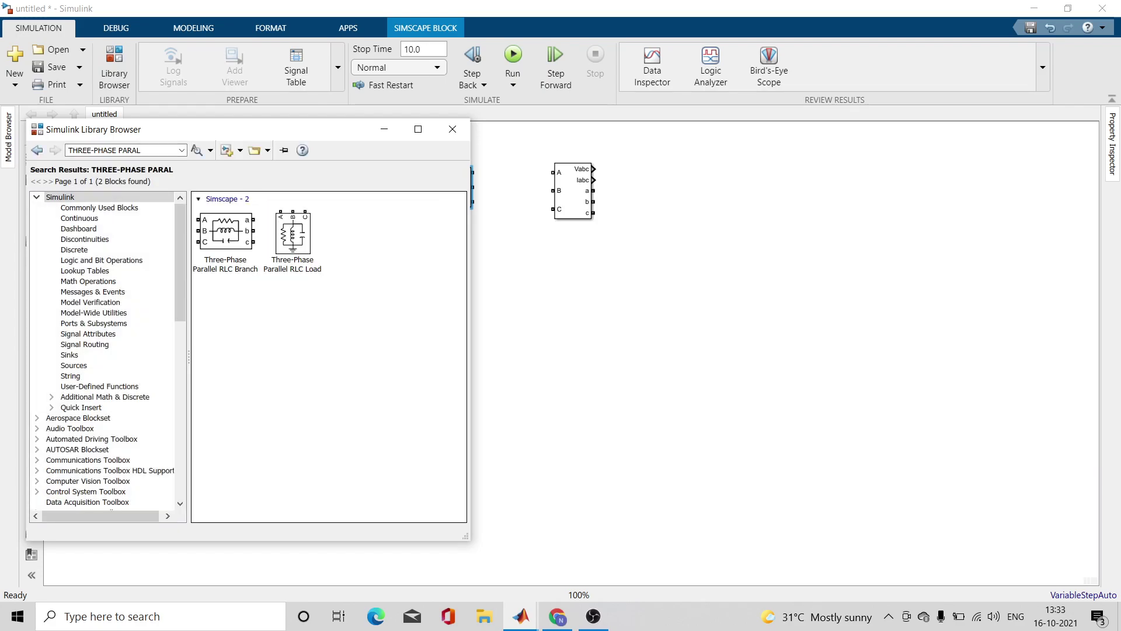
Add the Three-Phase Parallel RLC Load block to the model and place it to the right of the V-I Measurement block
{"action": "left_click", "coordinate": [224, 234]}
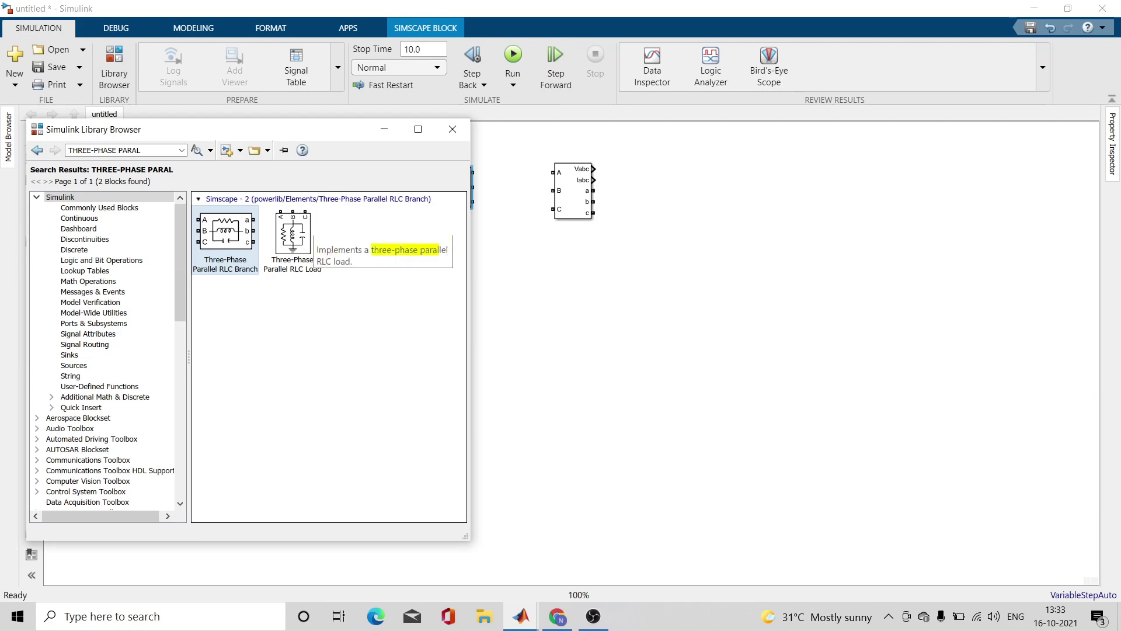
{"action": "left_click", "coordinate": [292, 233]}
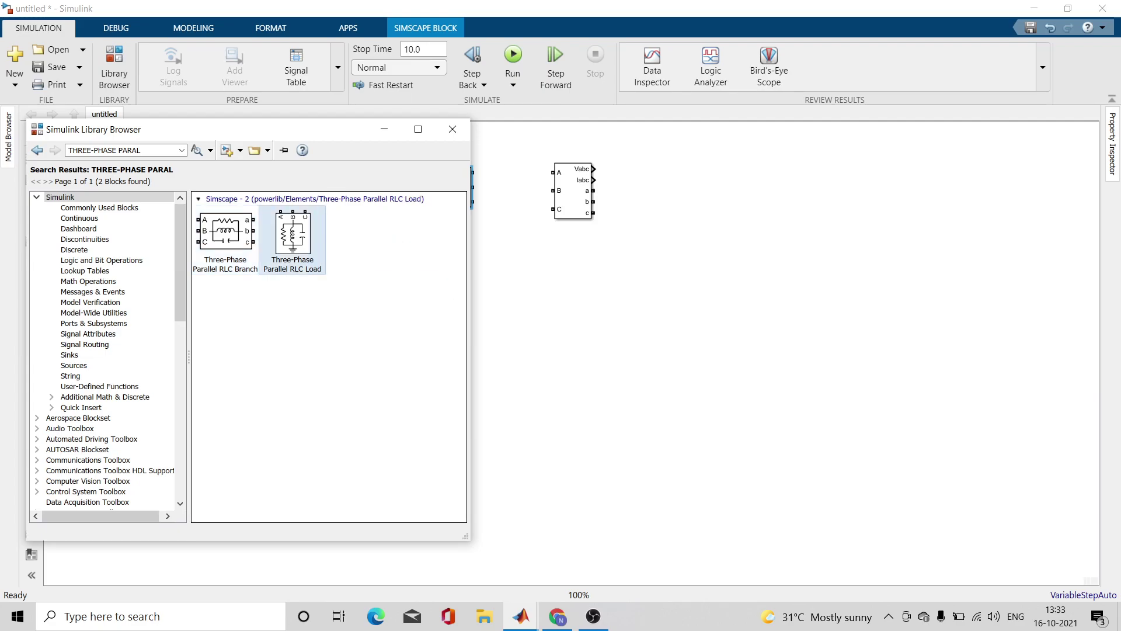
{"action": "right_click", "coordinate": [293, 237]}
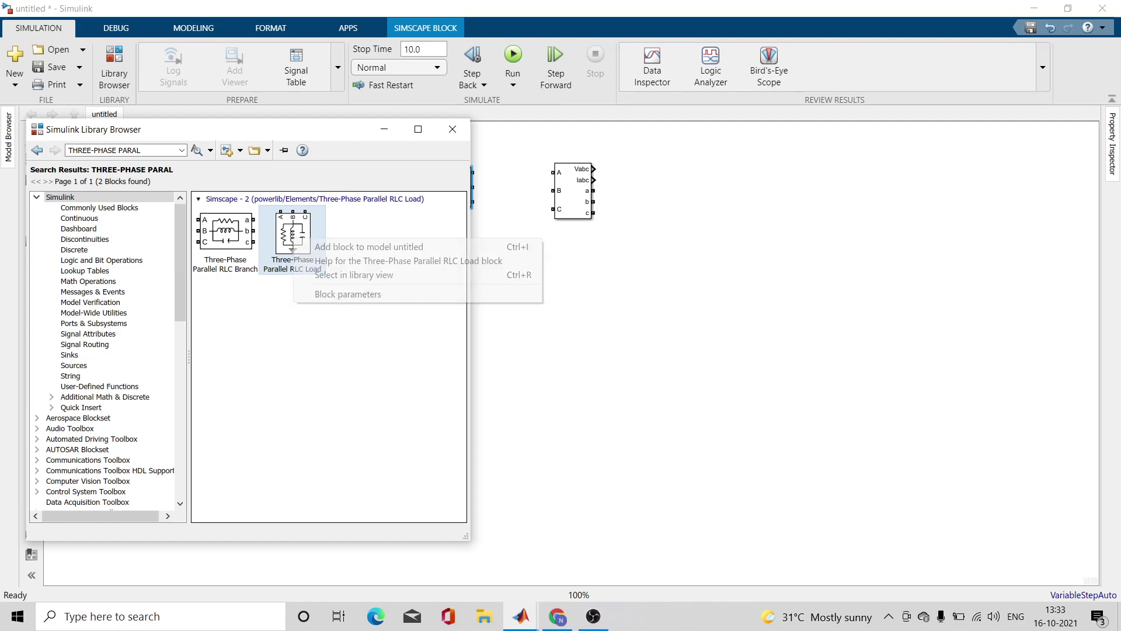
{"action": "left_click", "coordinate": [327, 246]}
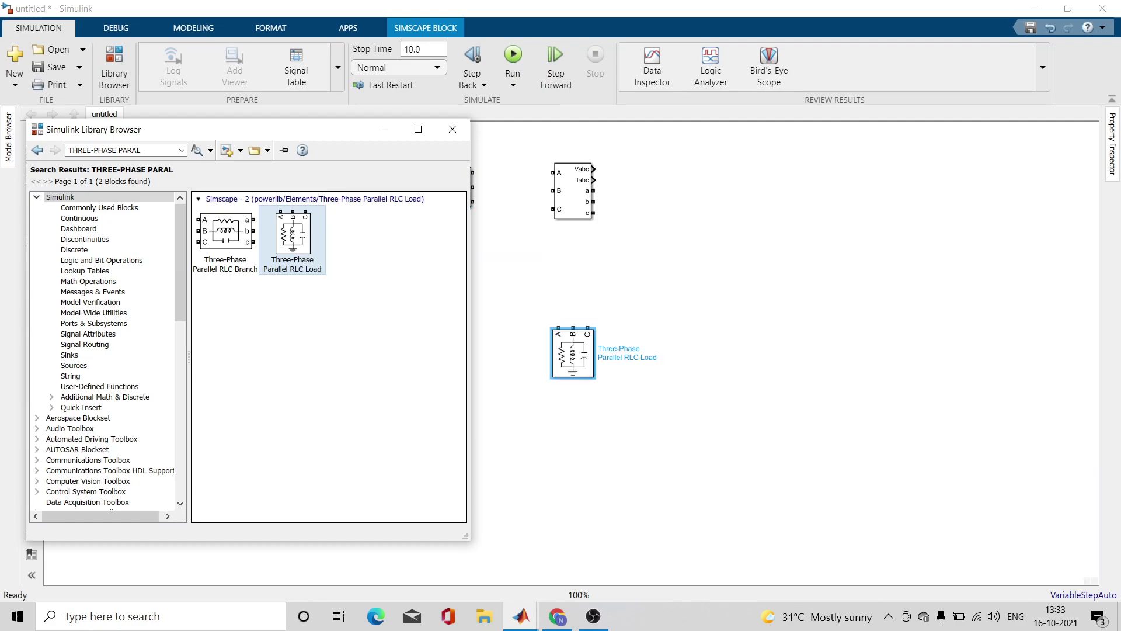
{"action": "left_click", "coordinate": [384, 129]}
{"action": "left_click_drag", "start_coordinate": [573, 353], "coordinate": [686, 210]}
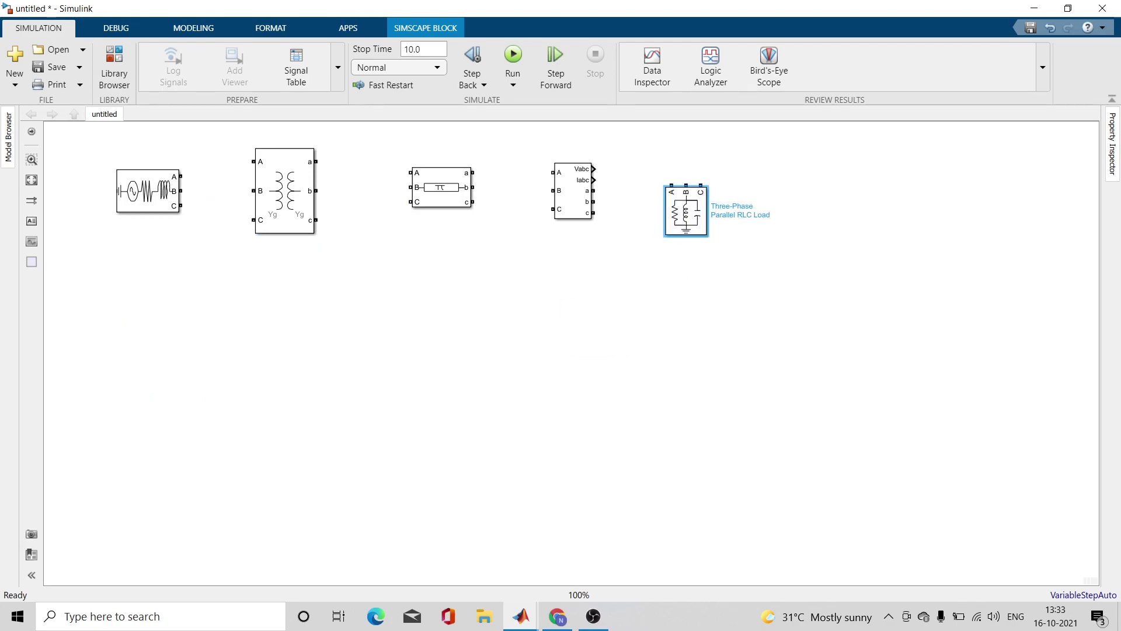
{"action": "key", "text": "ctrl+r"}
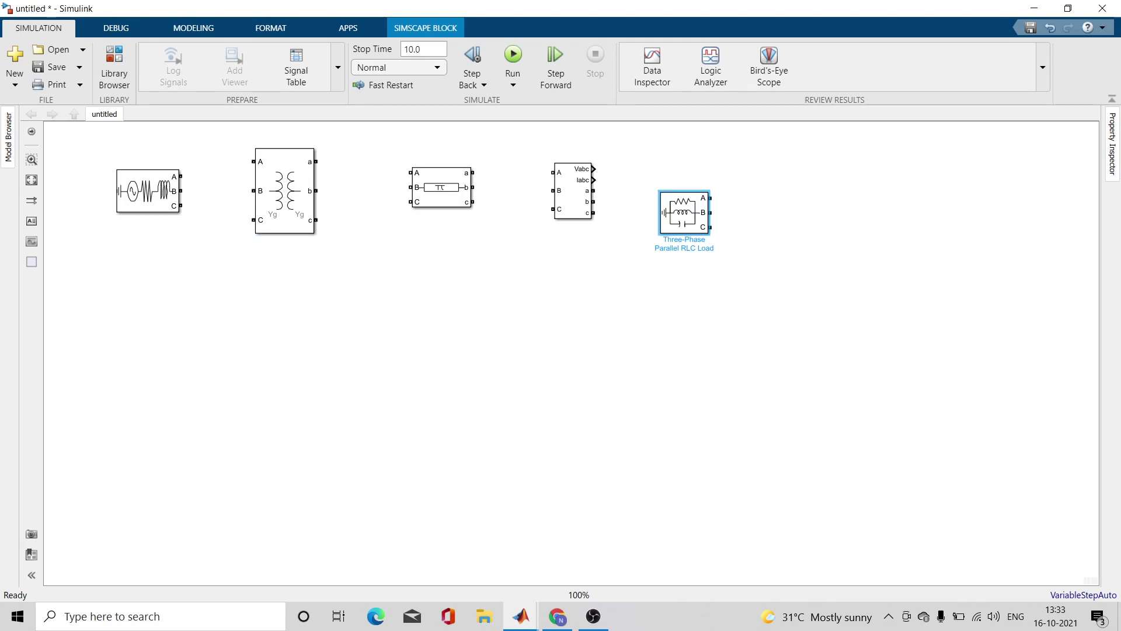
{"action": "key", "text": "ctrl+r"}
{"action": "key", "text": "ctrl+r"}
{"action": "key", "text": "ctrl+r"}
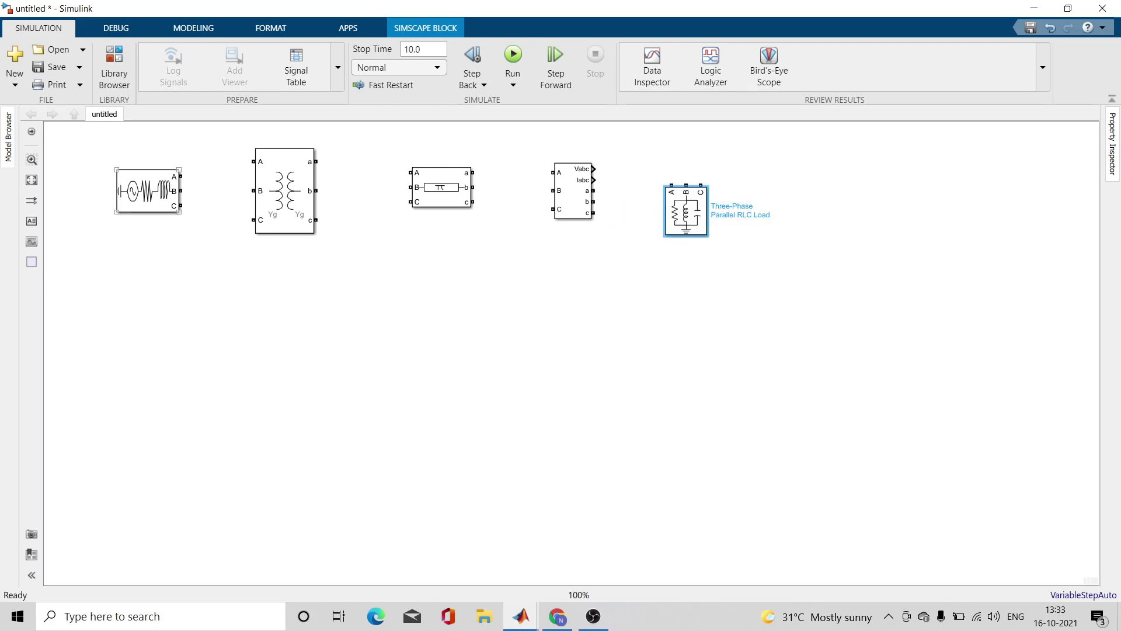
Wire all three phases from the source to the transformer and from the transformer to the PI Section Line
{"action": "left_click_drag", "start_coordinate": [181, 175], "coordinate": [254, 162]}
{"action": "left_click_drag", "start_coordinate": [181, 190], "coordinate": [254, 190]}
{"action": "left_click_drag", "start_coordinate": [181, 206], "coordinate": [255, 220]}
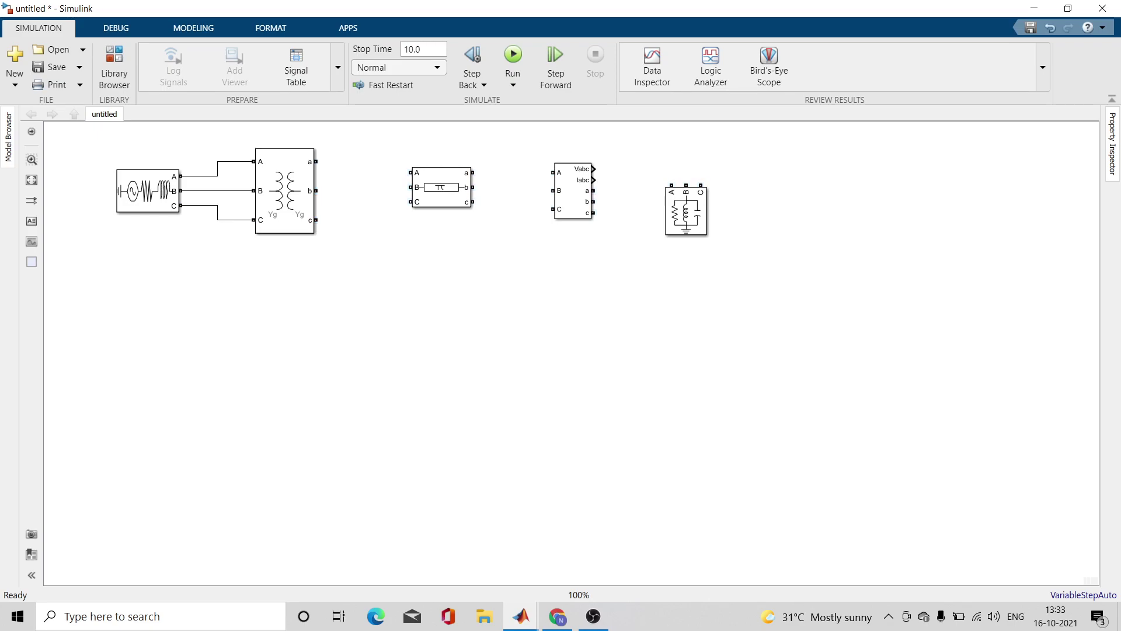
{"action": "left_click_drag", "start_coordinate": [316, 161], "coordinate": [411, 172]}
{"action": "left_click_drag", "start_coordinate": [316, 190], "coordinate": [411, 186]}
{"action": "left_click_drag", "start_coordinate": [316, 221], "coordinate": [410, 201]}
Configure the V-I Measurement block with phase-to-ground voltage measurement and signal labels Vabc for voltage and Iabc for current
{"action": "left_click", "coordinate": [573, 190]}
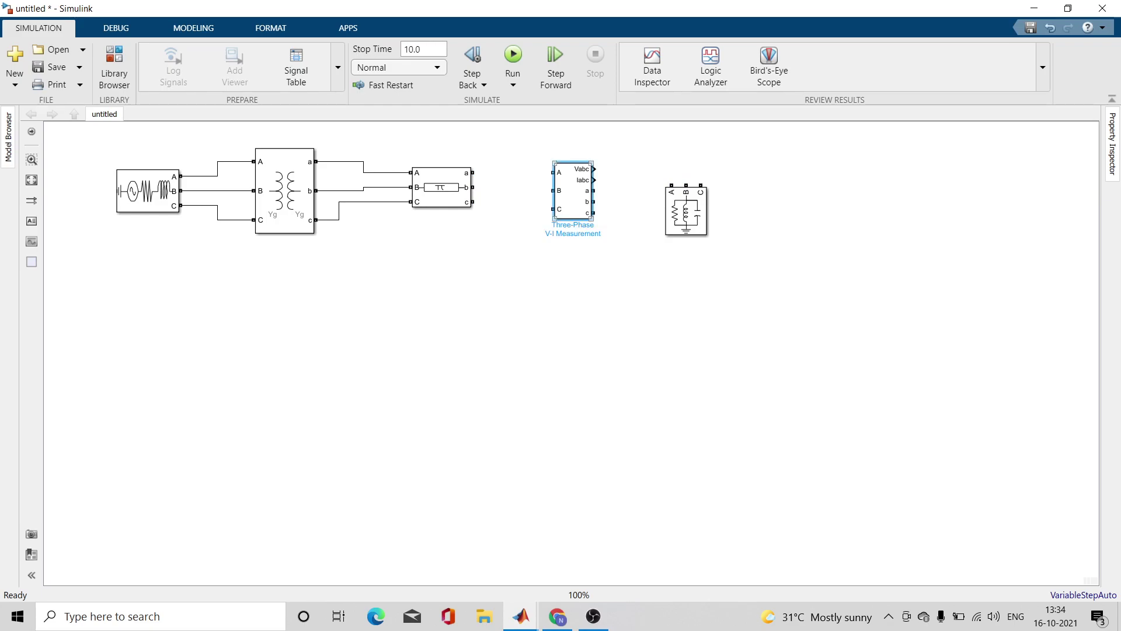
{"action": "double_click", "coordinate": [573, 190]}
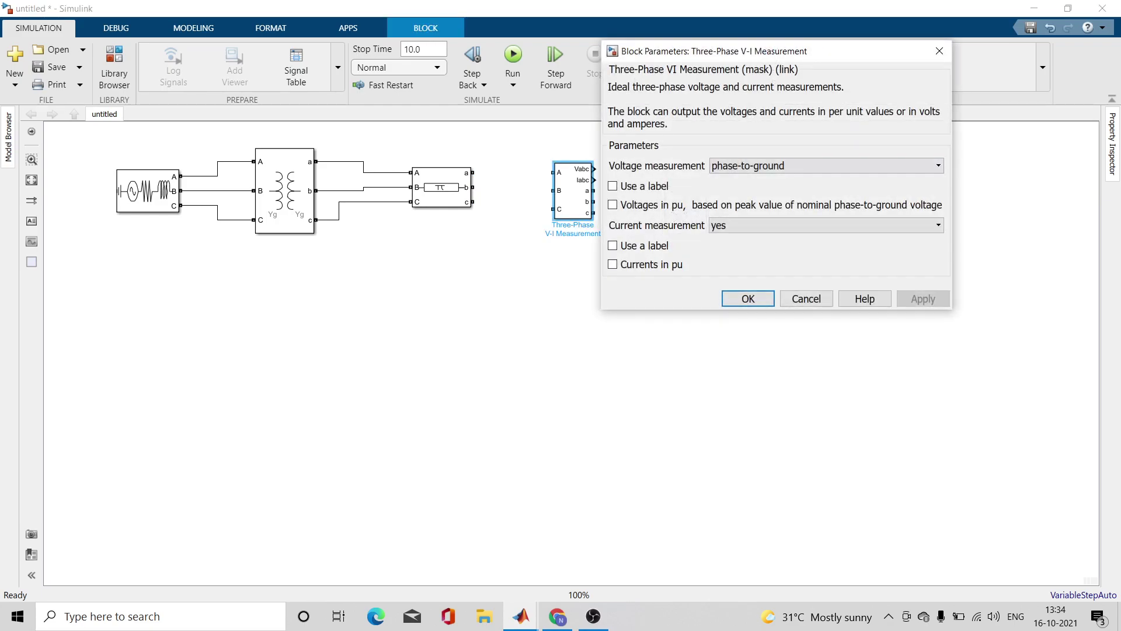
{"action": "left_click", "coordinate": [826, 165]}
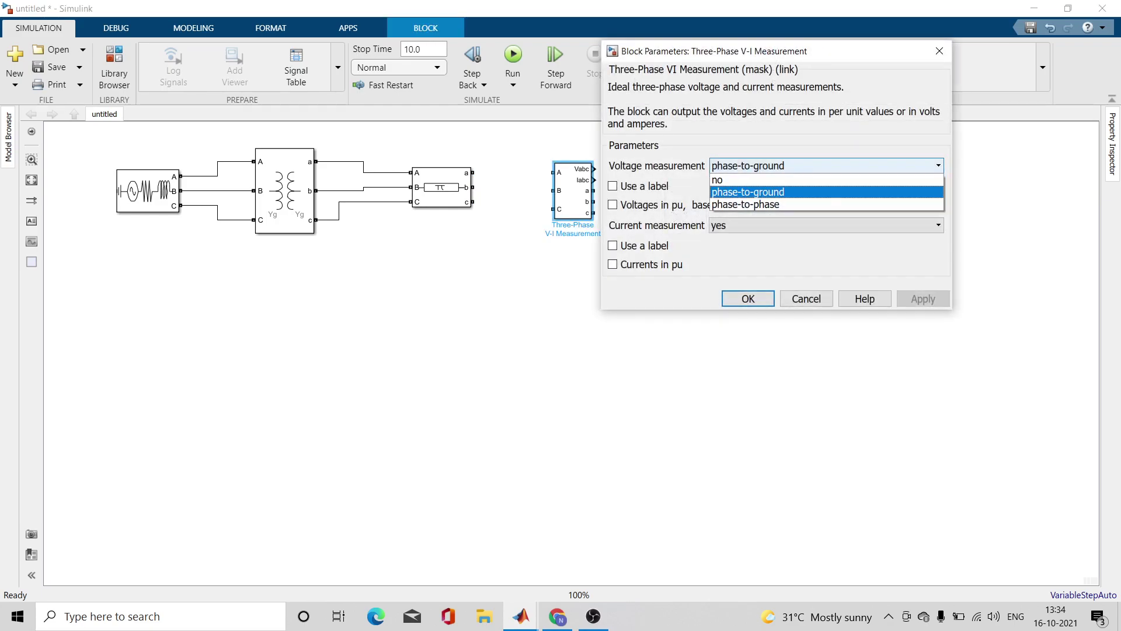
{"action": "key", "text": "Return"}
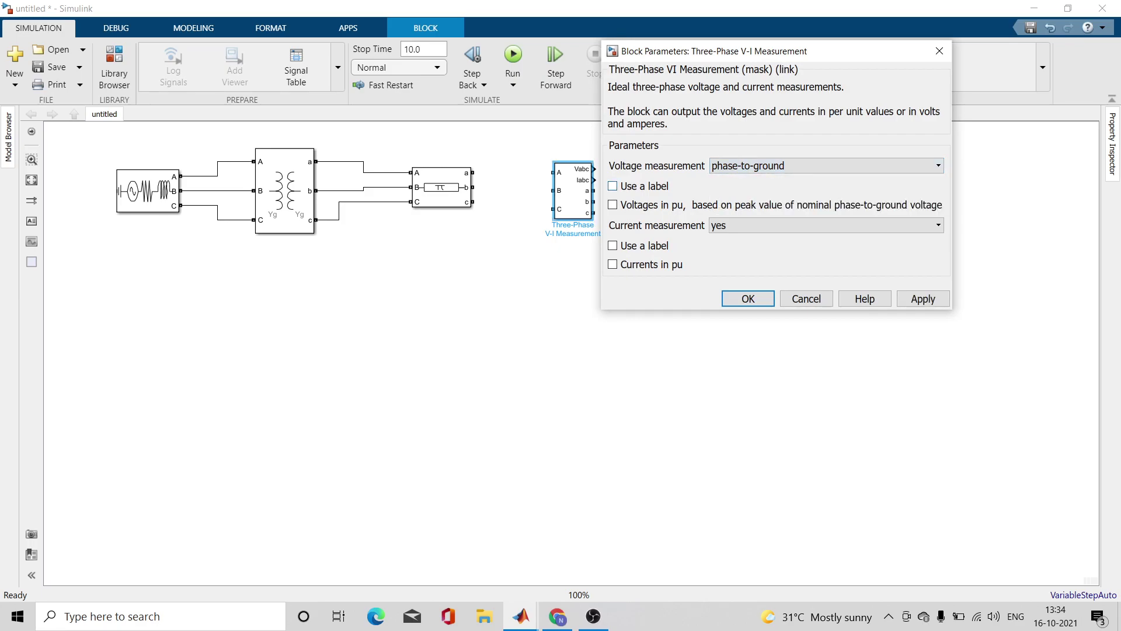
{"action": "left_click", "coordinate": [613, 186]}
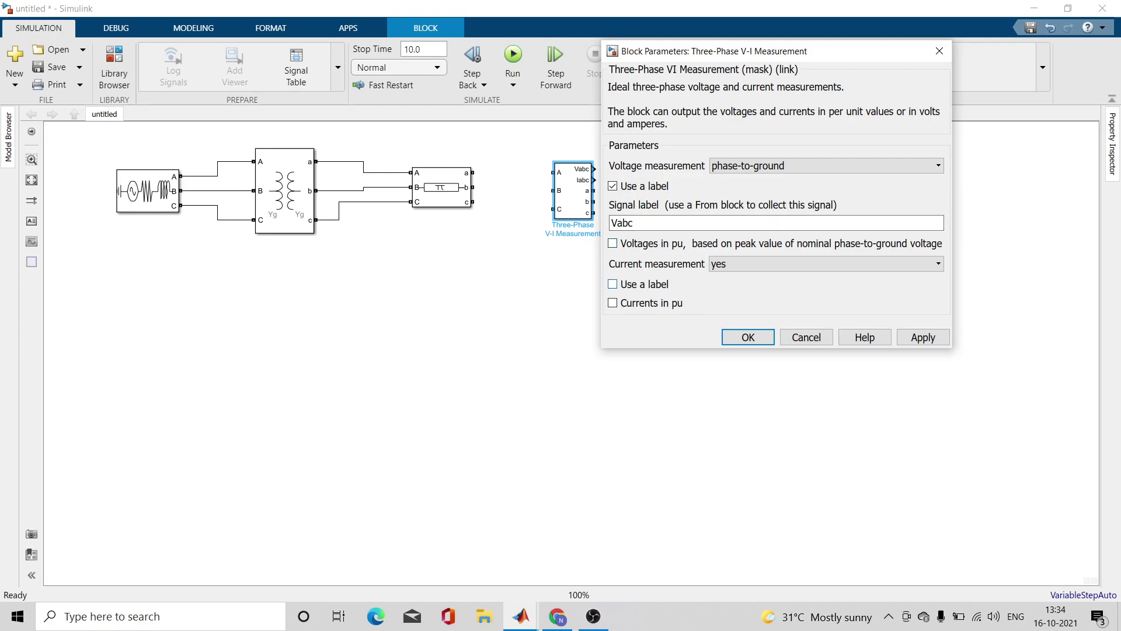
{"action": "left_click", "coordinate": [613, 284]}
{"action": "left_click", "coordinate": [923, 375]}
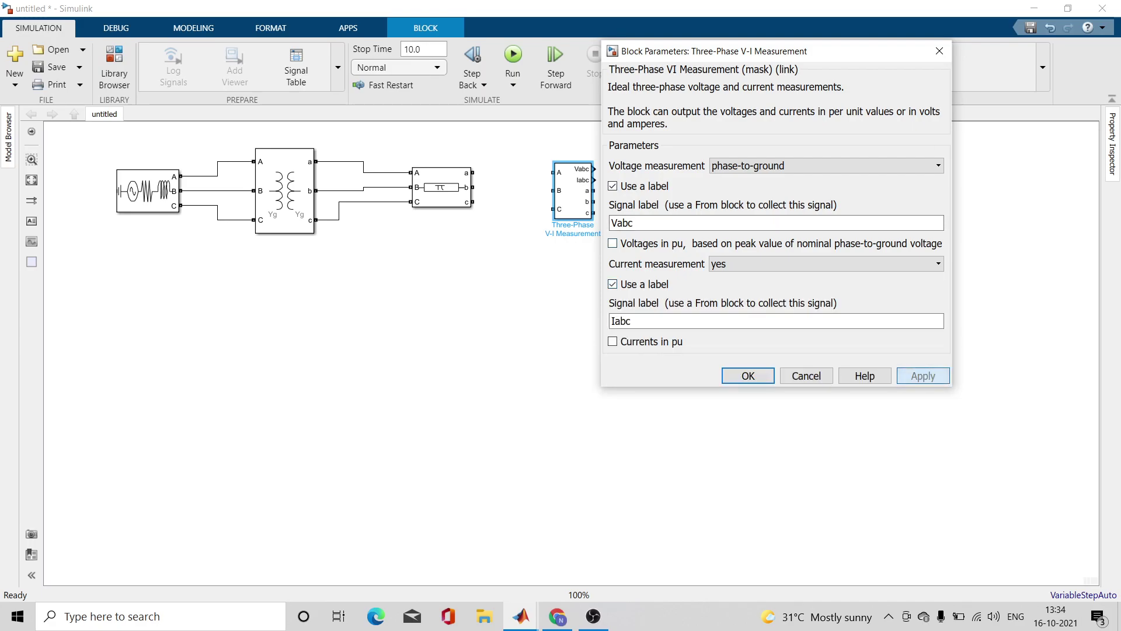
{"action": "left_click", "coordinate": [748, 376]}
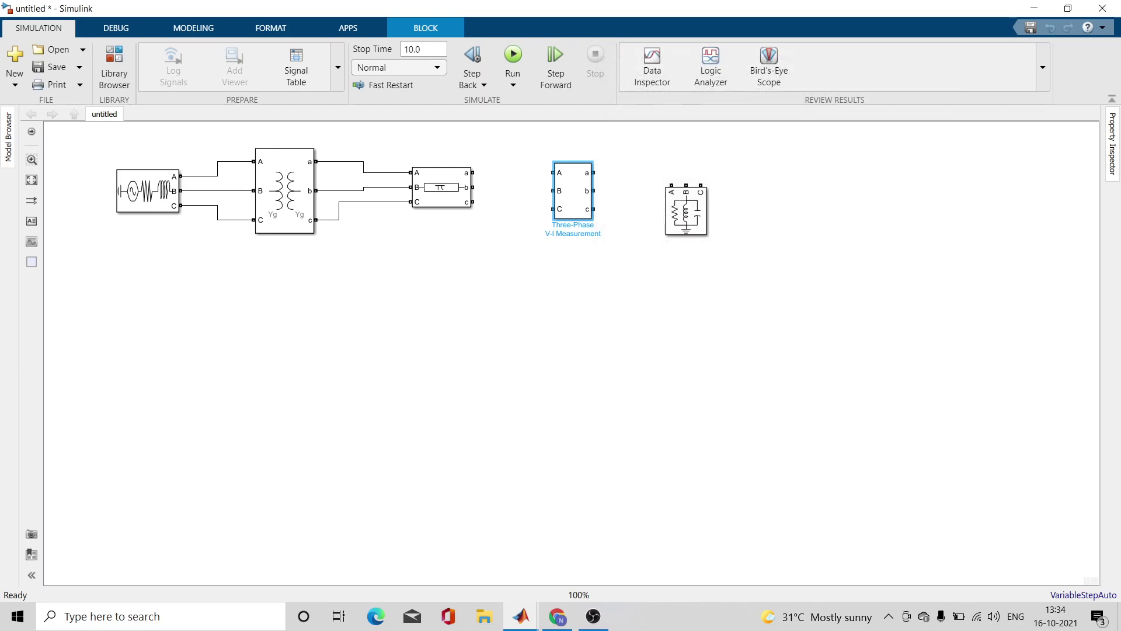
Wire the PI Section Line's three phases to the V-I Measurement block, and enlarge that block in line with it
{"action": "left_click_drag", "start_coordinate": [473, 172], "coordinate": [553, 172]}
{"action": "left_click_drag", "start_coordinate": [472, 188], "coordinate": [553, 190]}
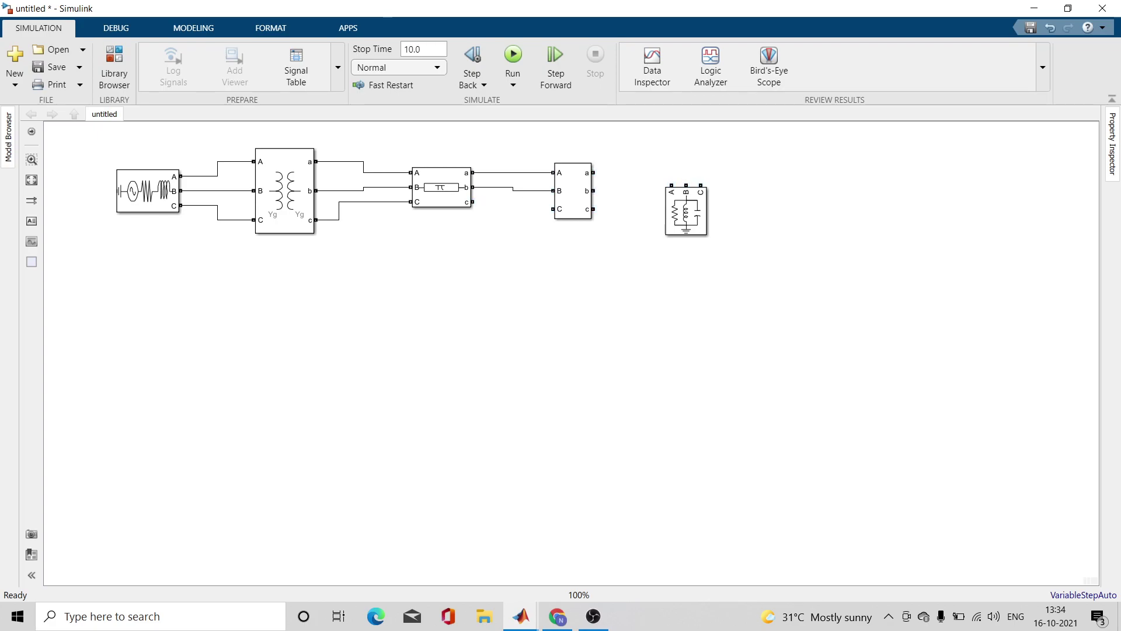
{"action": "left_click_drag", "start_coordinate": [473, 202], "coordinate": [553, 209]}
{"action": "left_click", "coordinate": [585, 209]}
{"action": "left_click_drag", "start_coordinate": [592, 163], "coordinate": [595, 189]}
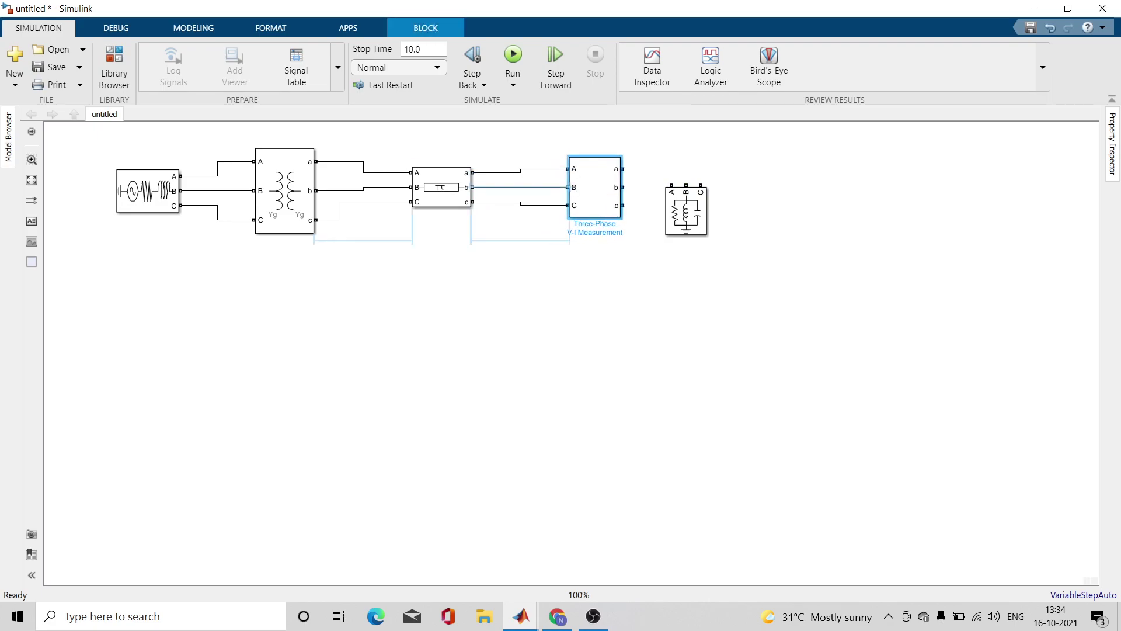
Move the Parallel RLC Load farther right and below the wires, and connect its A, B and C ports to the V-I Measurement outputs
{"action": "left_click_drag", "start_coordinate": [686, 211], "coordinate": [771, 212]}
{"action": "left_click_drag", "start_coordinate": [622, 169], "coordinate": [756, 186]}
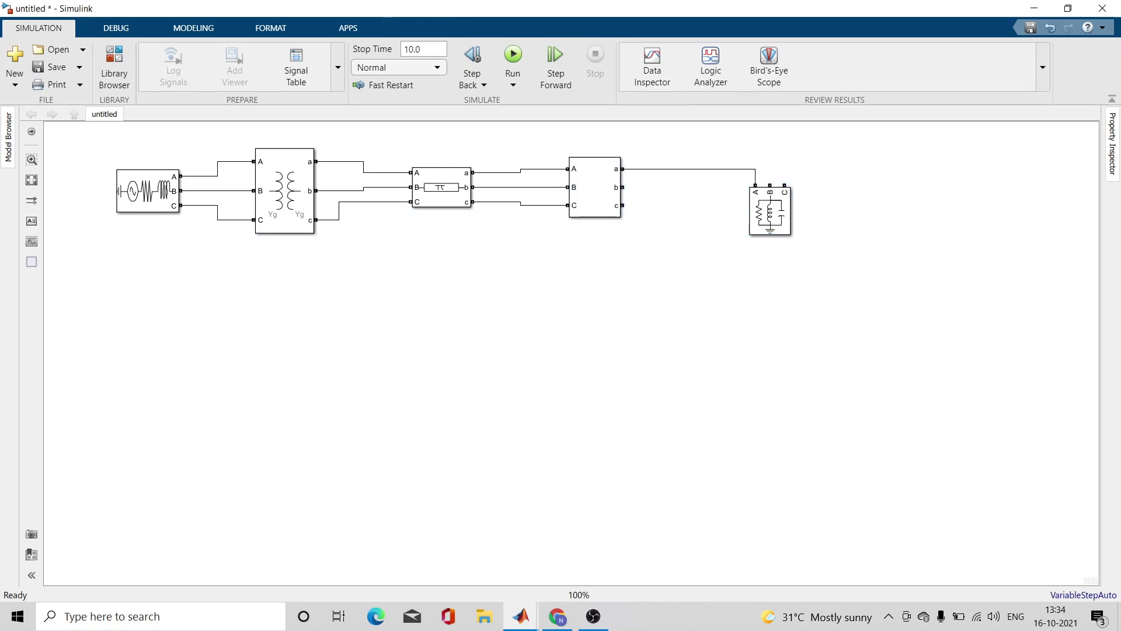
{"action": "left_click_drag", "start_coordinate": [622, 187], "coordinate": [770, 185]}
{"action": "left_click_drag", "start_coordinate": [770, 210], "coordinate": [803, 232]}
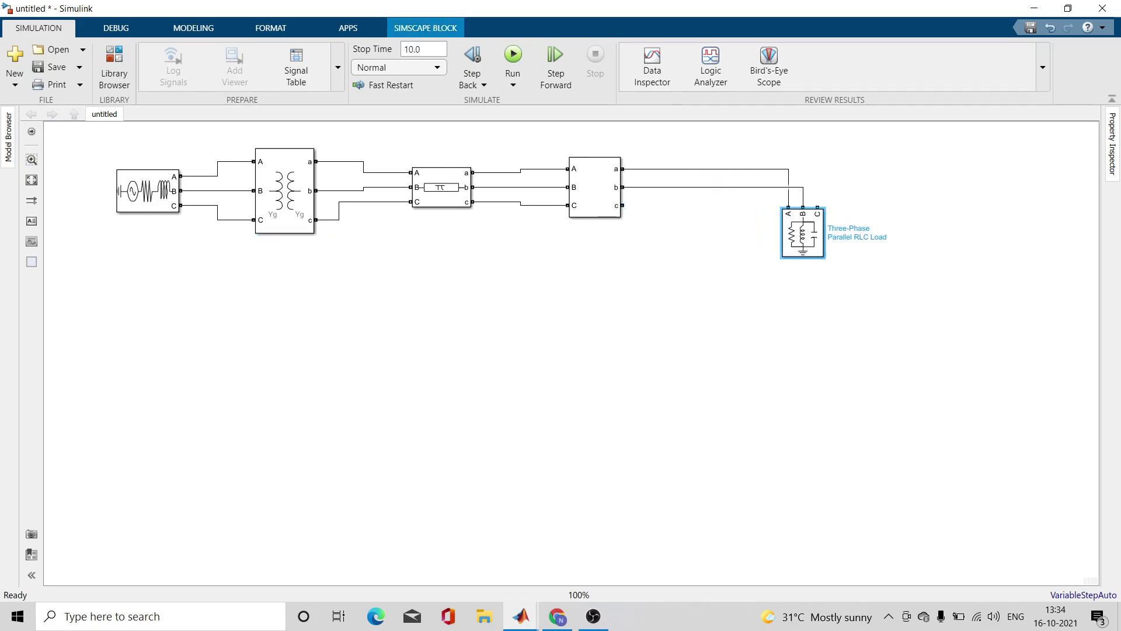
{"action": "left_click_drag", "start_coordinate": [623, 205], "coordinate": [847, 245]}
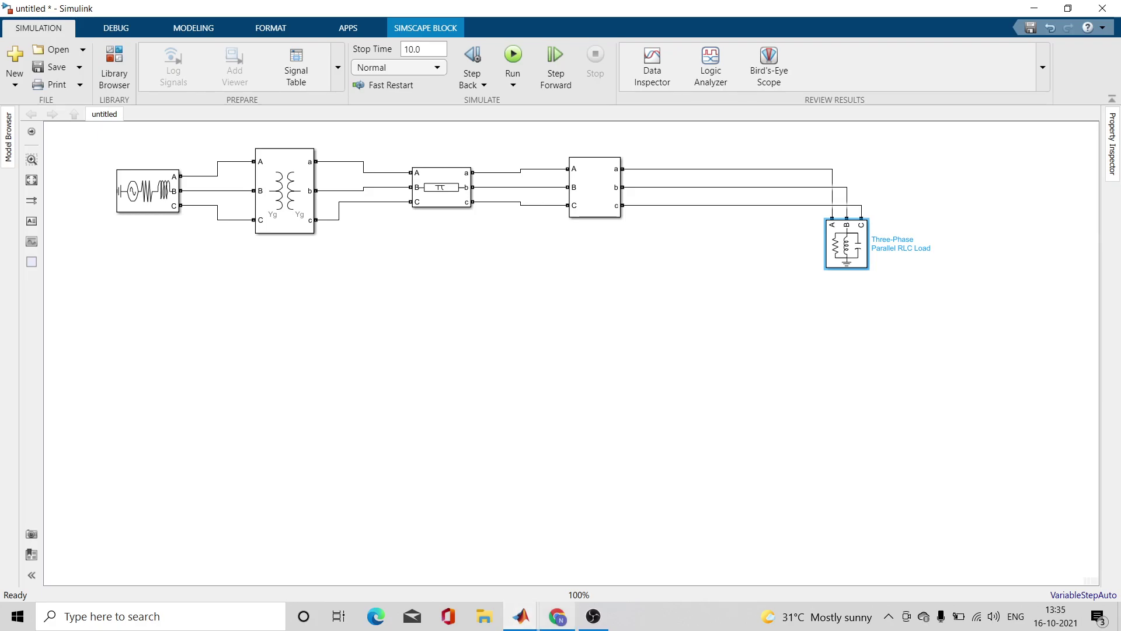
Switch to the experiment document in Chrome, reduce its window size, and examine the power factor problem and the Modeling of system parameters
{"action": "left_click", "coordinate": [557, 555]}
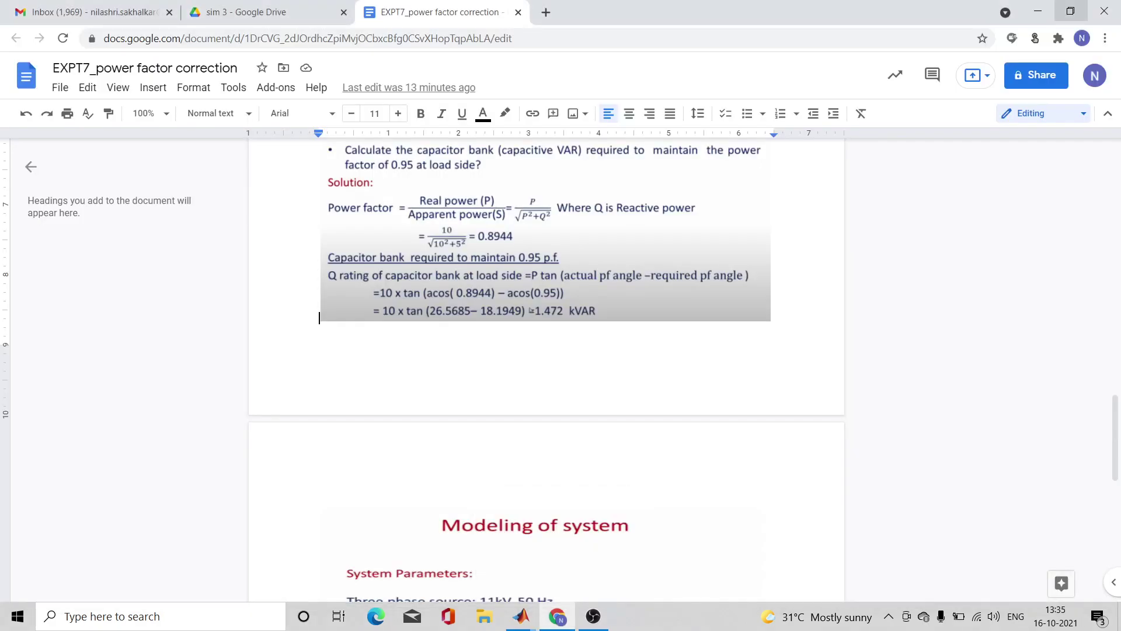
{"action": "left_click", "coordinate": [1071, 12]}
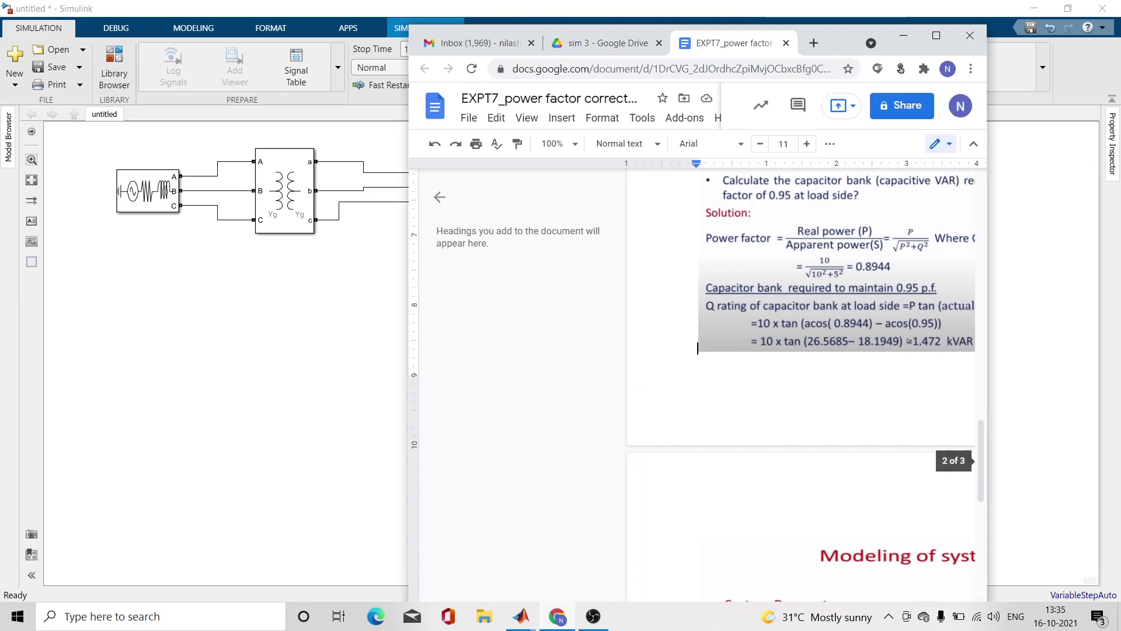
{"action": "scroll", "coordinate": [909, 341], "scroll_direction": "up", "scroll_amount": 5}
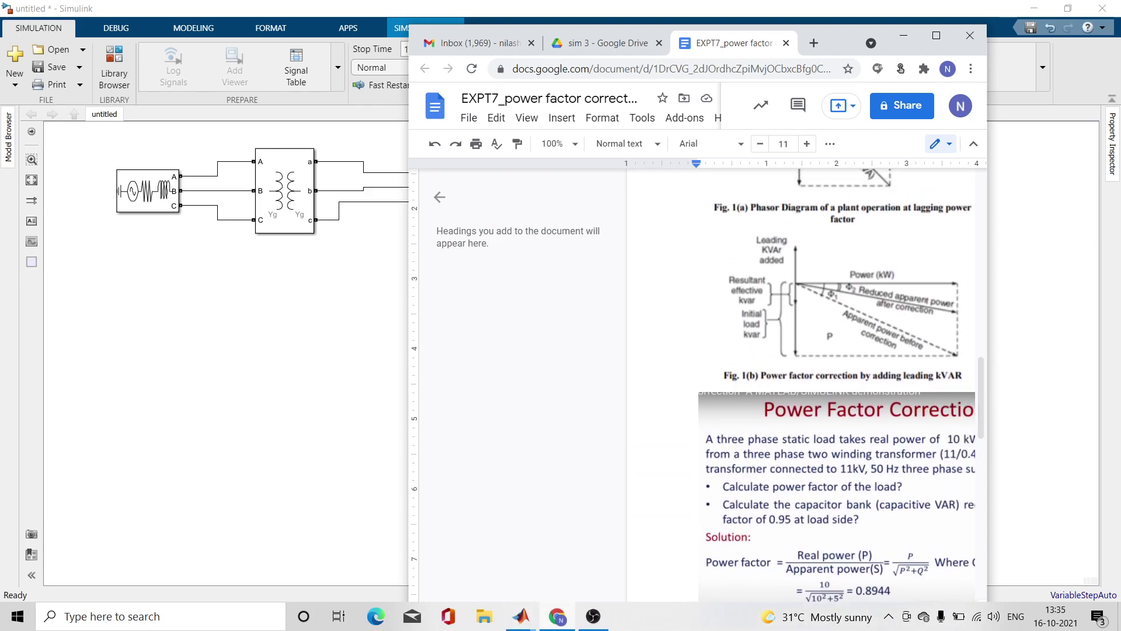
{"action": "key", "text": "Down"}
{"action": "key", "text": "Down"}
{"action": "key", "text": "Down"}
{"action": "key", "text": "Up"}
{"action": "key", "text": "Up"}
{"action": "key", "text": "Up"}
{"action": "key", "text": "Up"}
{"action": "key", "text": "Down"}
{"action": "key", "text": "Down"}
{"action": "key", "text": "Down"}
{"action": "key", "text": "Down"}
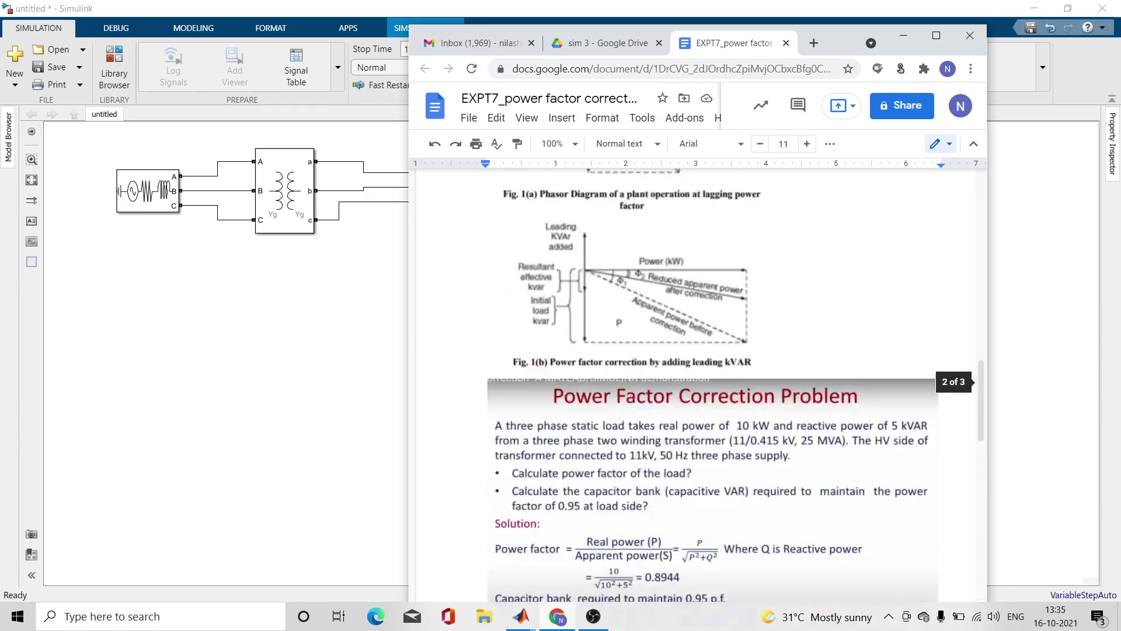
{"action": "key", "text": "Up"}
{"action": "key", "text": "Up"}
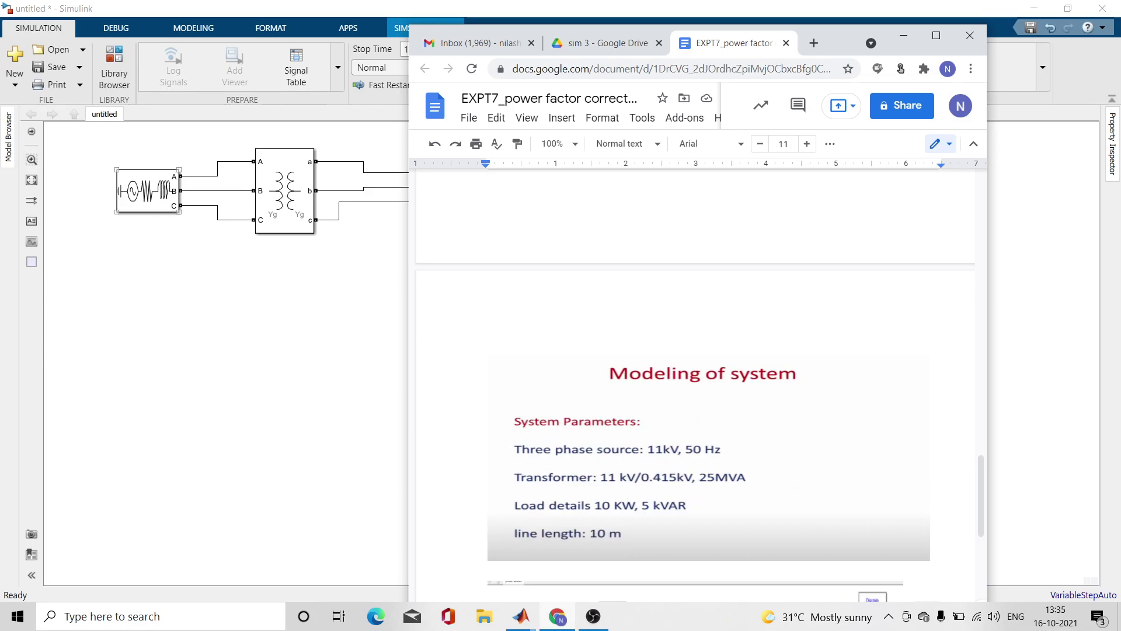
Return to Simulink and set the Three-Phase Source's phase-to-phase voltage to 11e3 Vrms and its frequency to 50 Hz
{"action": "key", "text": "alt+Tab"}
{"action": "key", "text": "Return"}
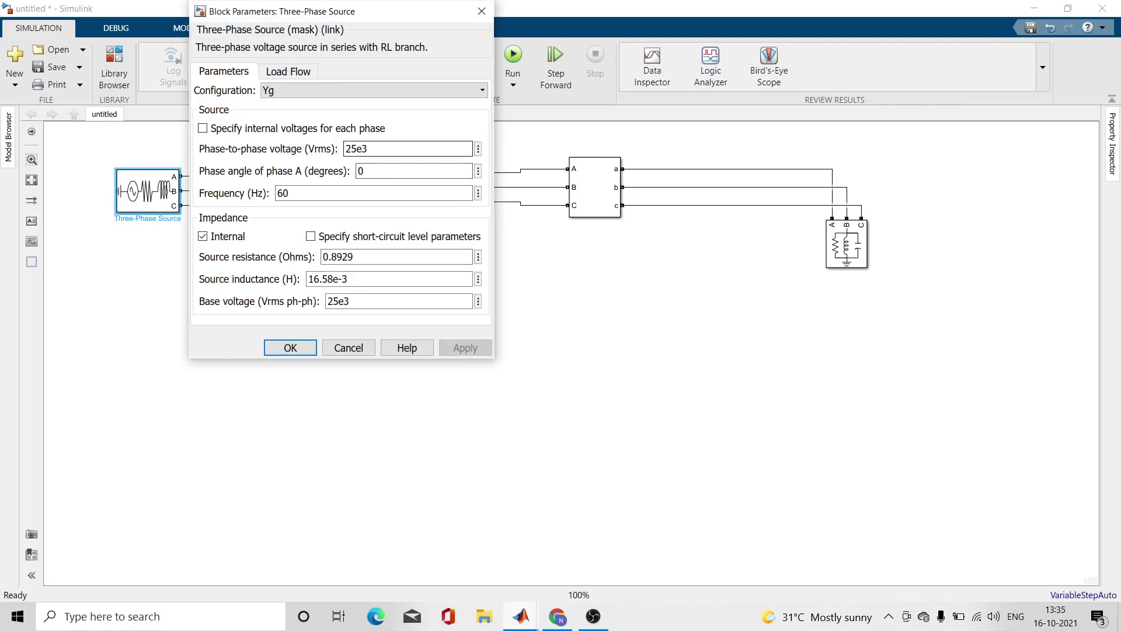
{"action": "double_click", "coordinate": [356, 149]}
{"action": "left_click", "coordinate": [362, 148]}
{"action": "key", "text": "BackSpace"}
{"action": "key", "text": "BackSpace"}
{"action": "type", "text": "11"}
{"action": "key", "text": "Tab"}
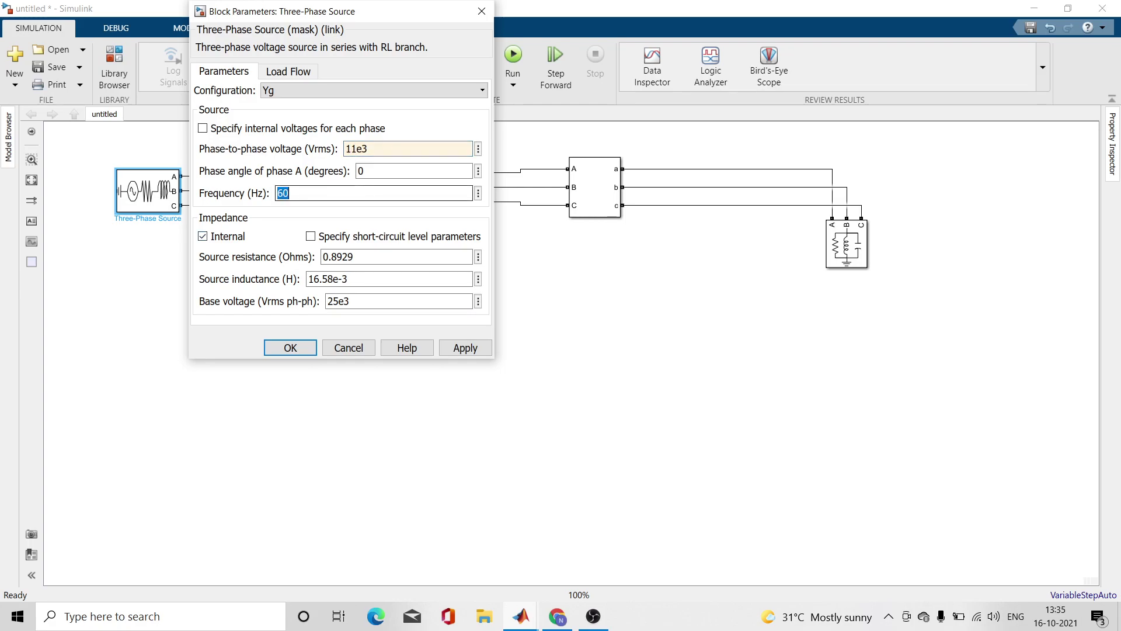
{"action": "type", "text": "50"}
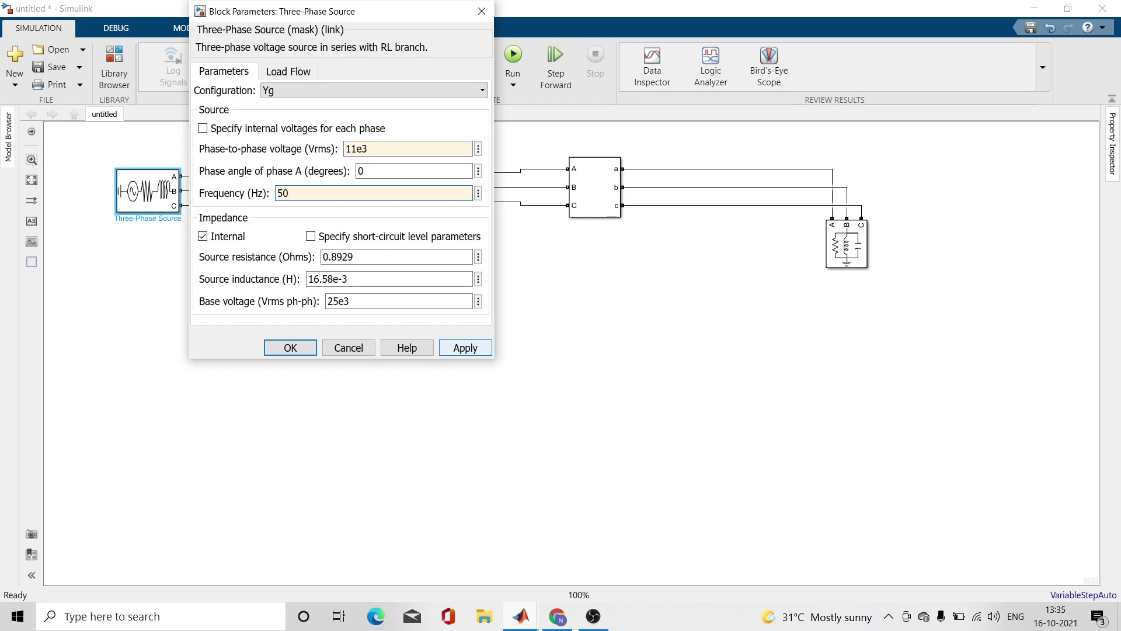
{"action": "left_click", "coordinate": [466, 347]}
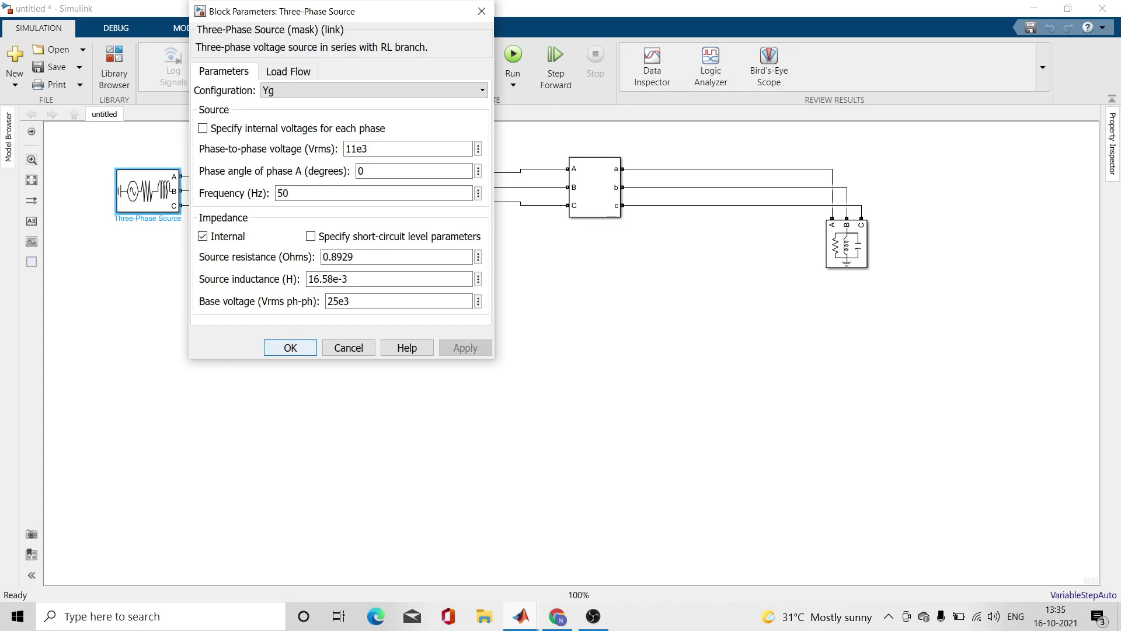
{"action": "left_click", "coordinate": [291, 348]}
Check the transformer rating in the experiment document and set the two-winding transformer's nominal power and frequency to [25e6, 50]
{"action": "left_click", "coordinate": [284, 193]}
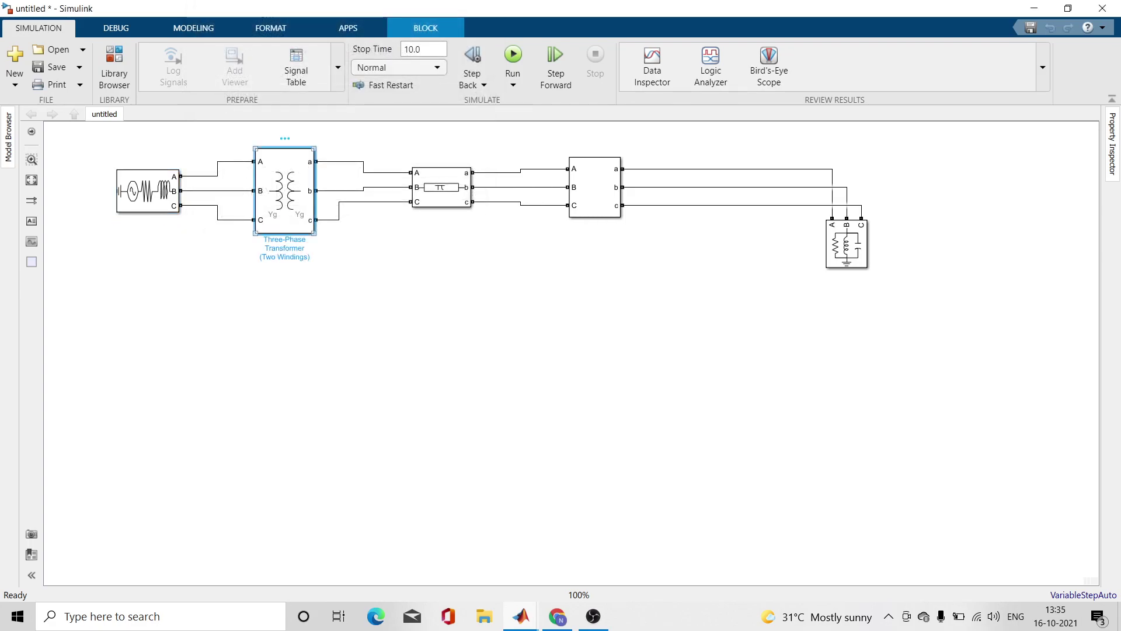
{"action": "double_click", "coordinate": [284, 193]}
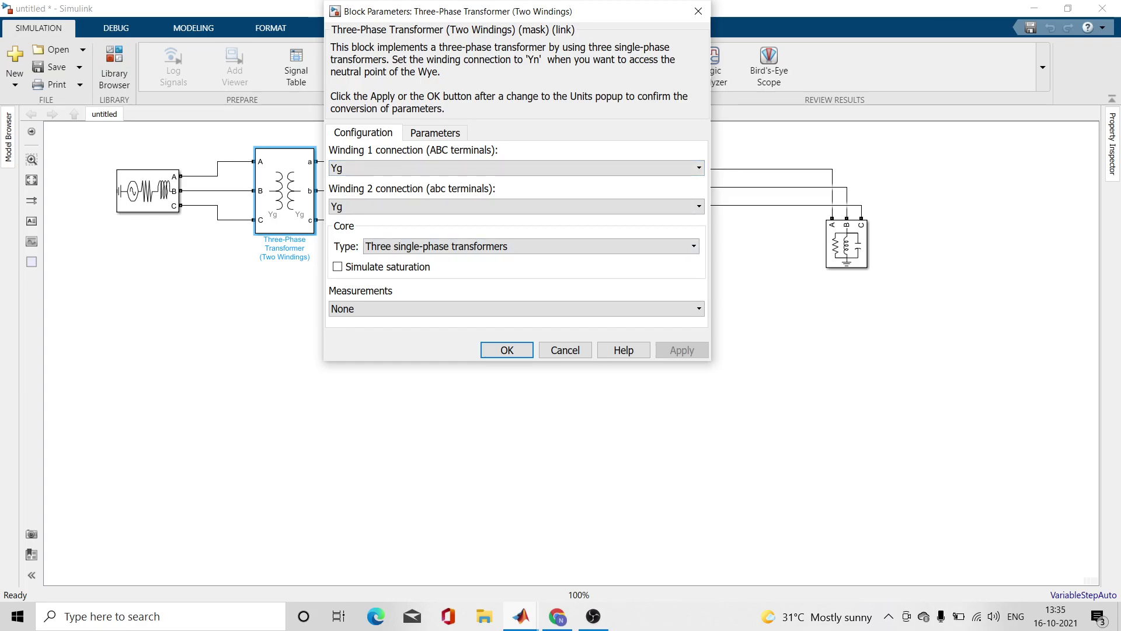
{"action": "left_click", "coordinate": [435, 132]}
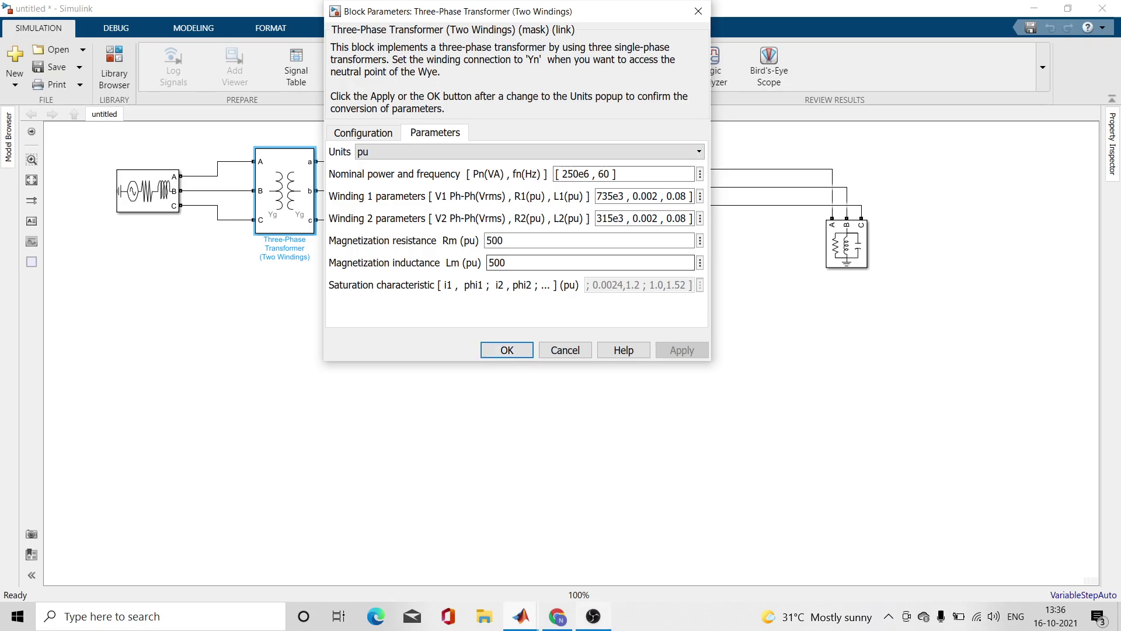
{"action": "mouse_move", "coordinate": [558, 616]}
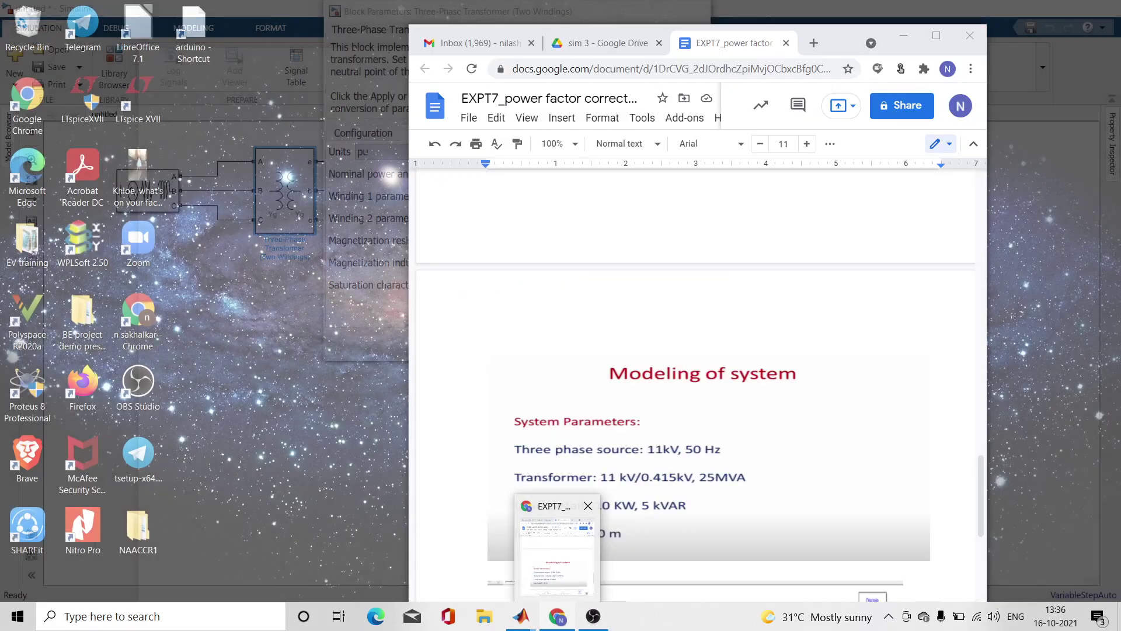
{"action": "left_click", "coordinate": [551, 555]}
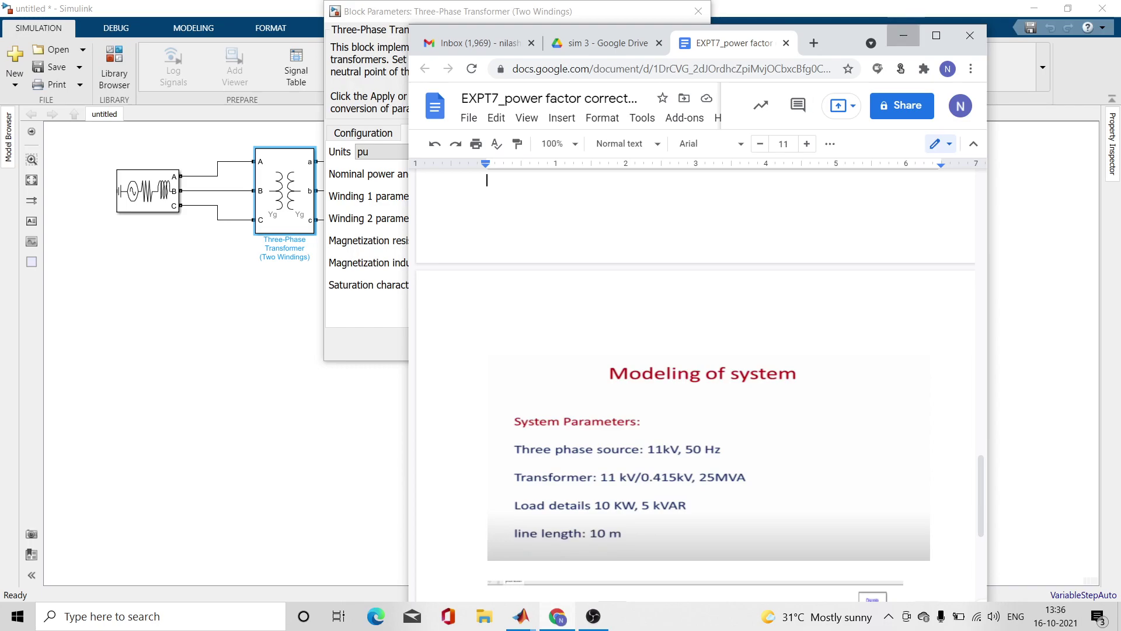
{"action": "left_click", "coordinate": [903, 35]}
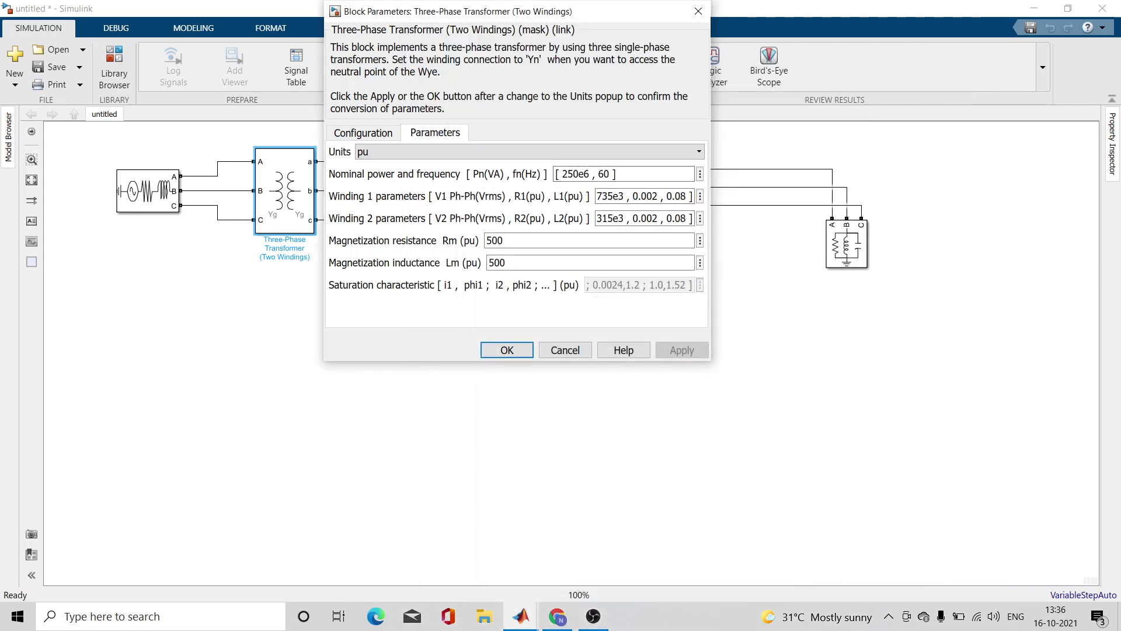
{"action": "left_click", "coordinate": [579, 174]}
{"action": "left_click", "coordinate": [579, 174]}
{"action": "key", "text": "BackSpace"}
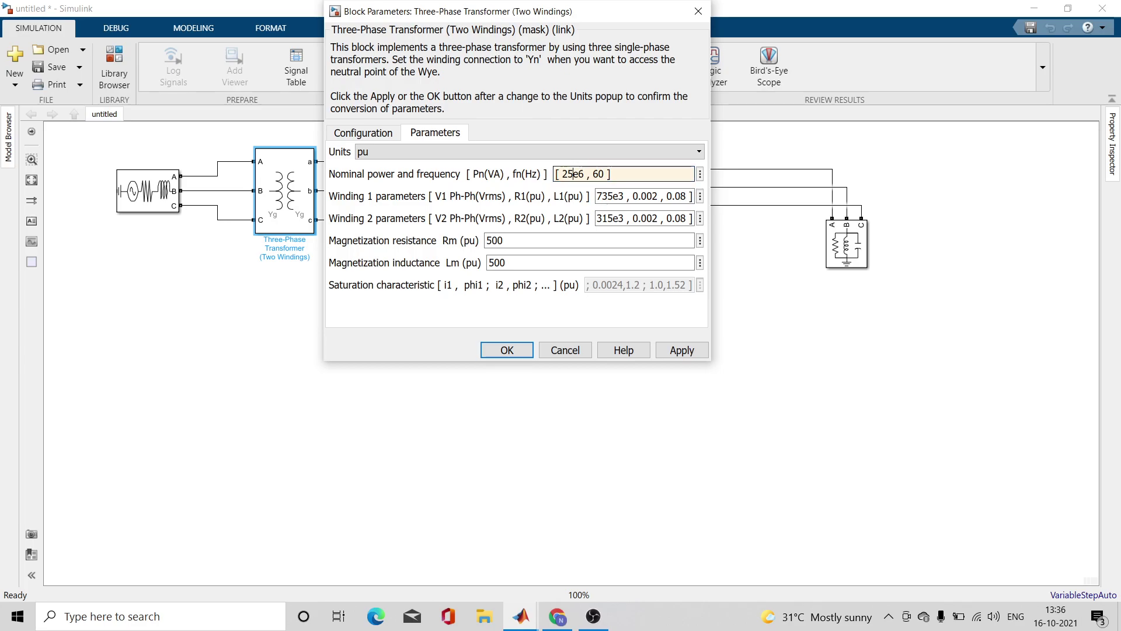
{"action": "key", "text": "BackSpace"}
{"action": "type", "text": "5"}
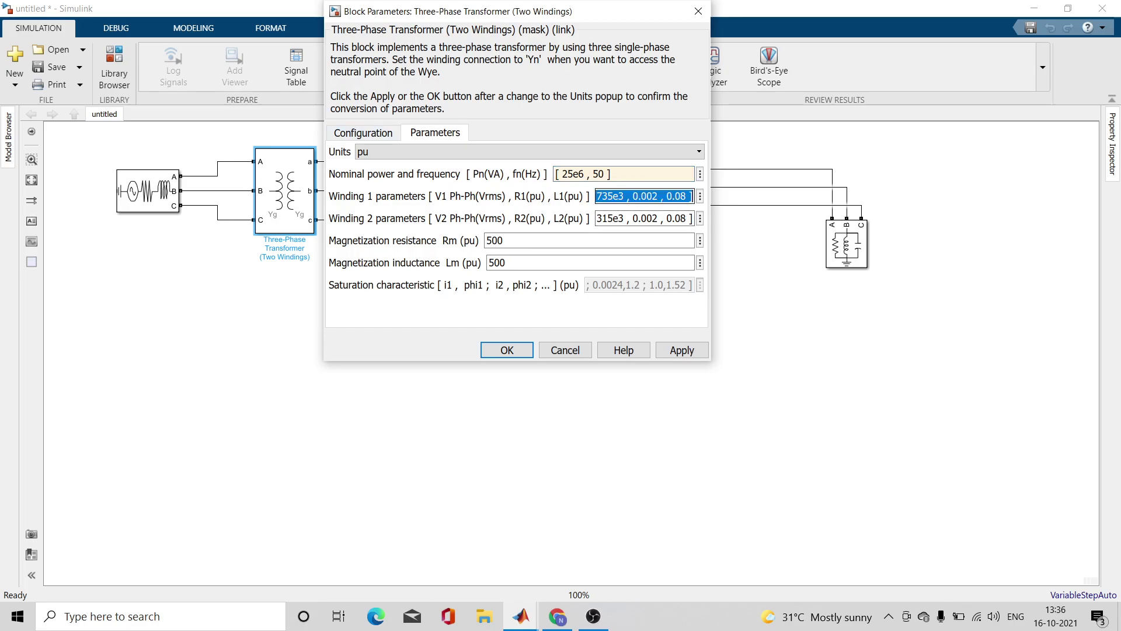
Set the transformer's winding 1 phase-to-phase voltage to 11e3 Vrms and accept the block parameters
{"action": "left_click", "coordinate": [612, 197]}
{"action": "key", "text": "BackSpace"}
{"action": "key", "text": "BackSpace"}
{"action": "key", "text": "BackSpace"}
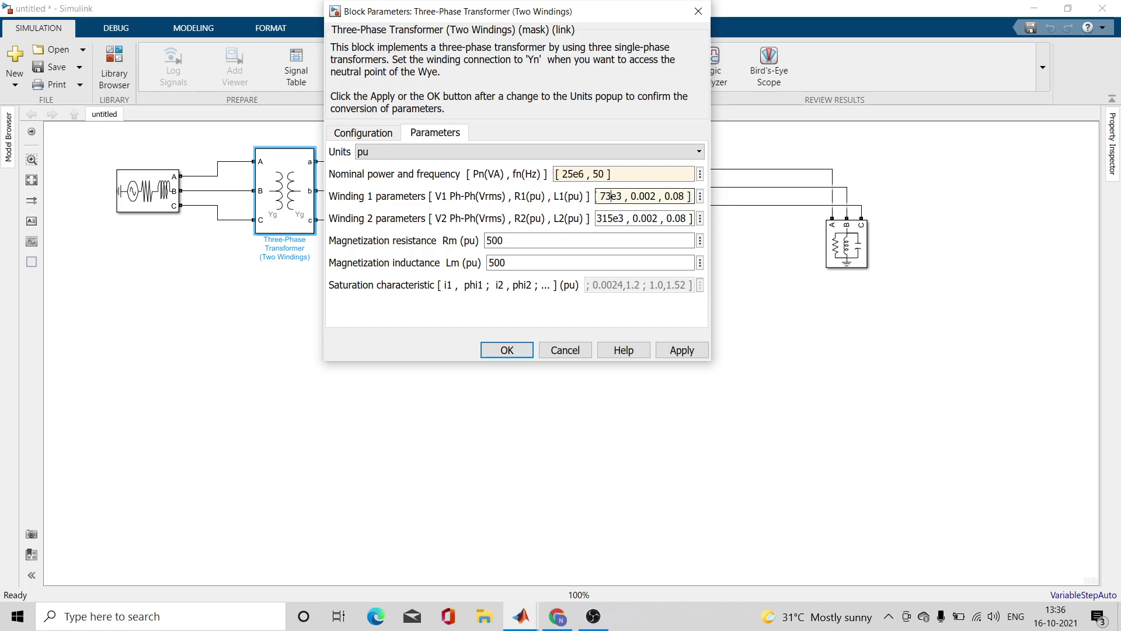
{"action": "type", "text": "11"}
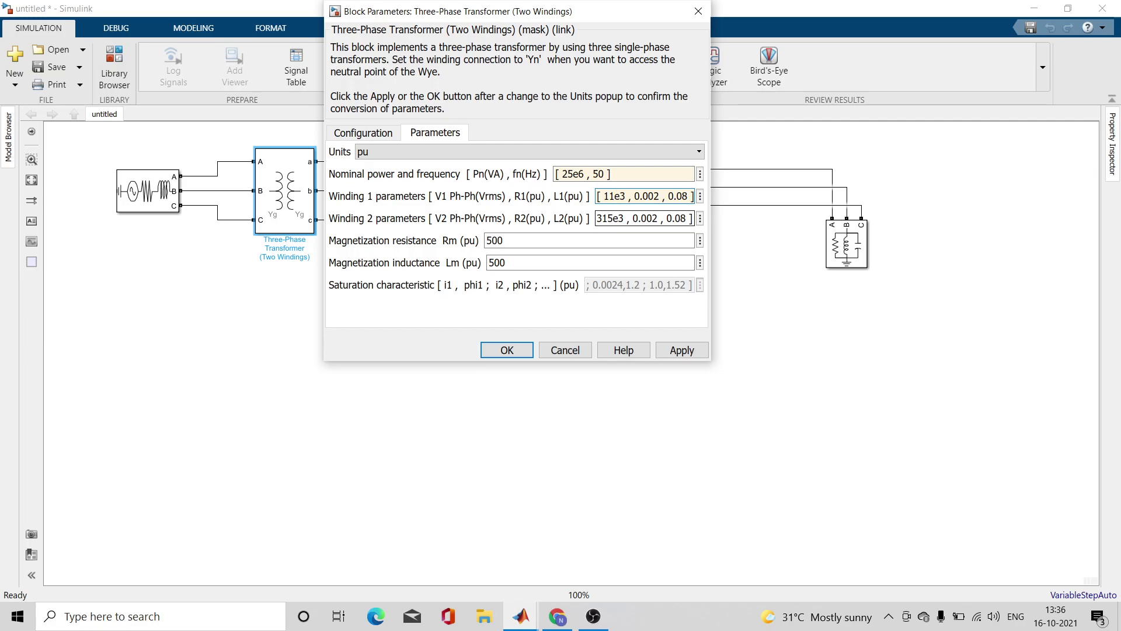
{"action": "key", "text": "Return"}
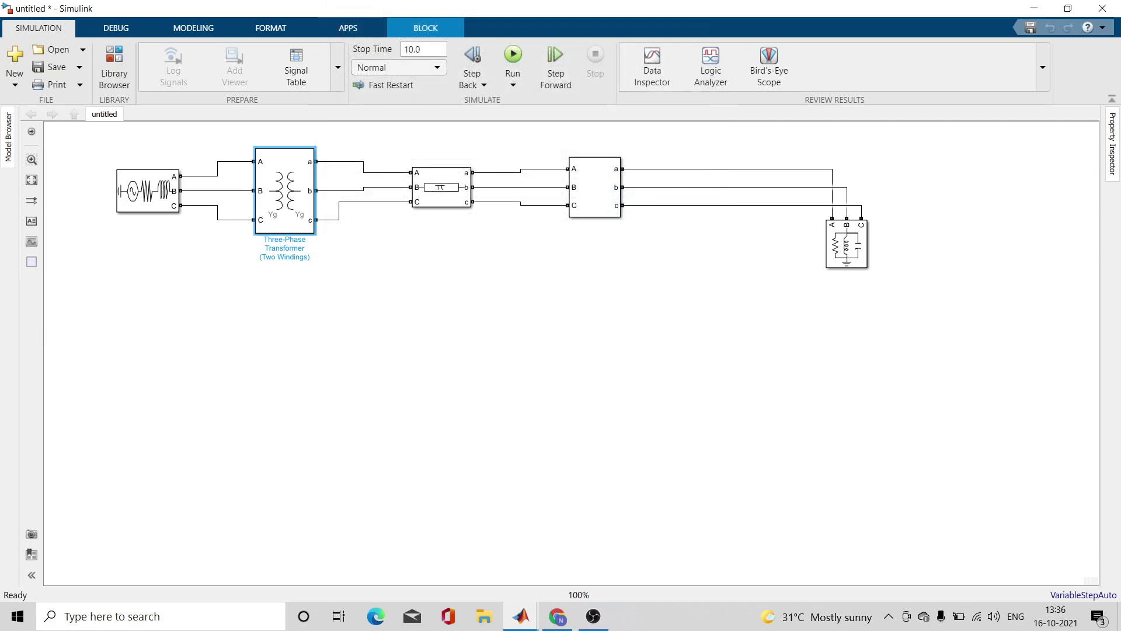
Set the transformer's winding 2 phase-to-phase voltage to 0.415e3 Vrms and accept the block parameters
{"action": "double_click", "coordinate": [285, 191]}
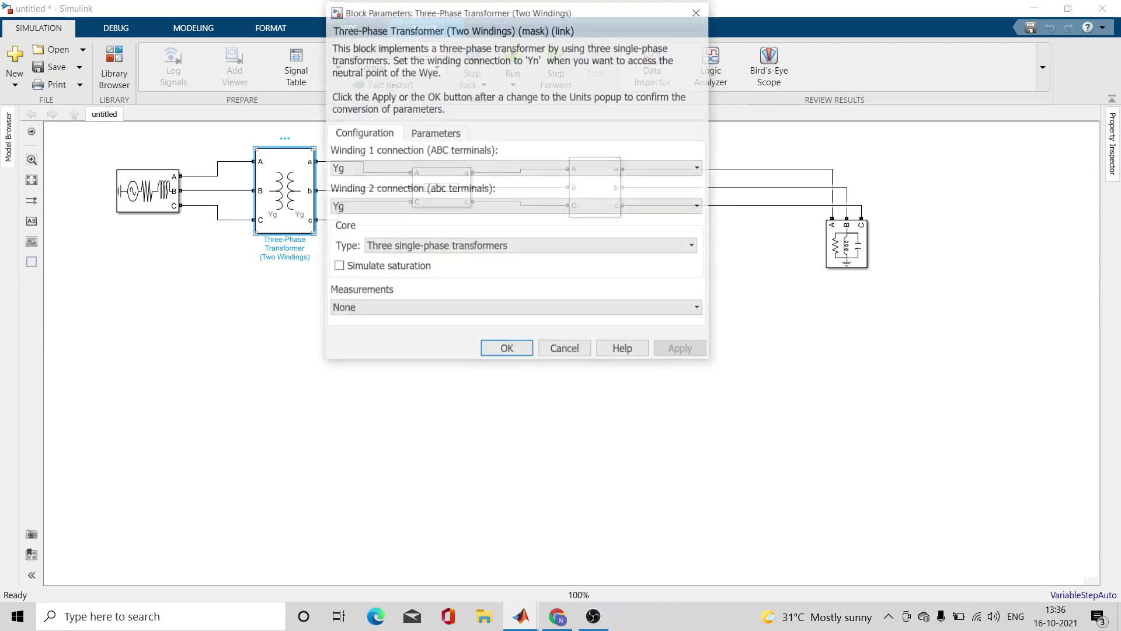
{"action": "left_click", "coordinate": [435, 132]}
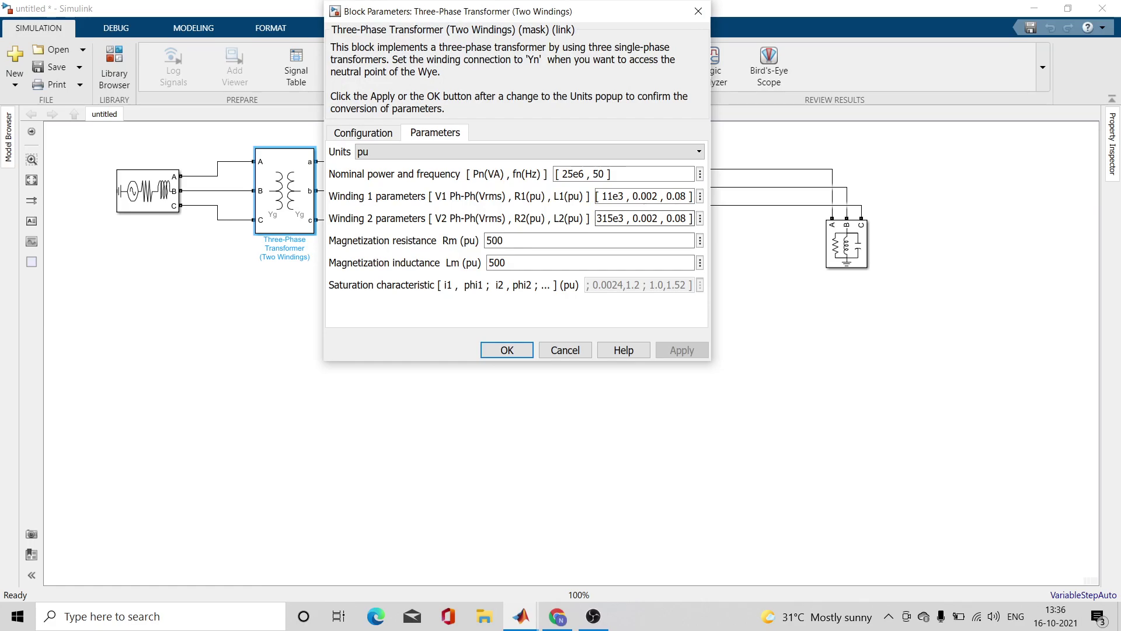
{"action": "double_click", "coordinate": [609, 218]}
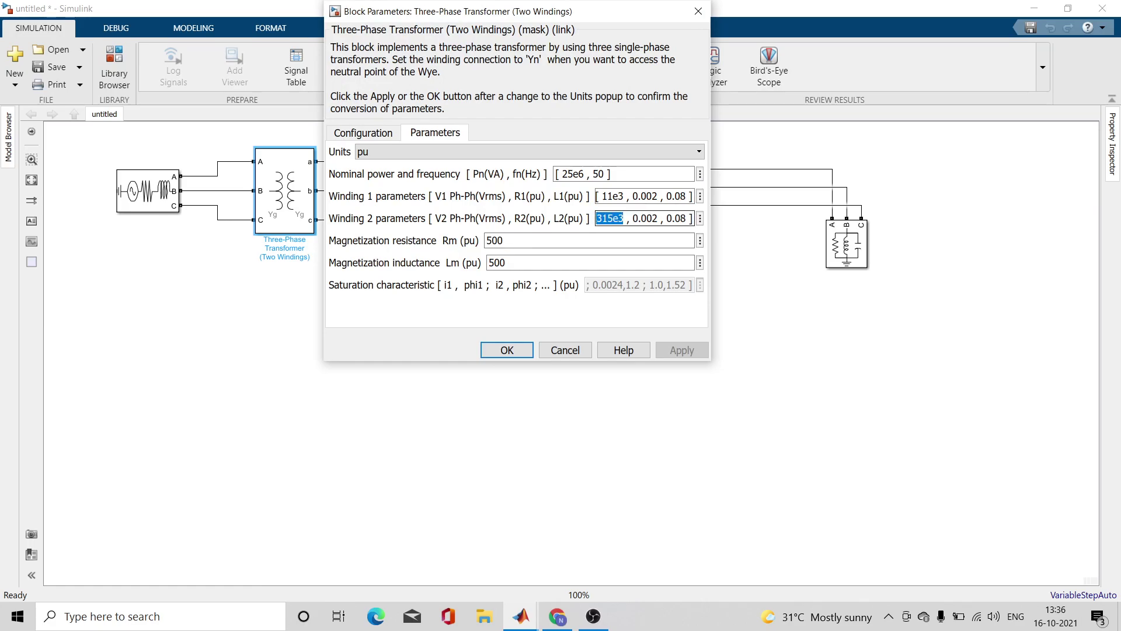
{"action": "left_click", "coordinate": [612, 218]}
{"action": "key", "text": "Left"}
{"action": "key", "text": "Left"}
{"action": "key", "text": "Left"}
{"action": "key", "text": "Left"}
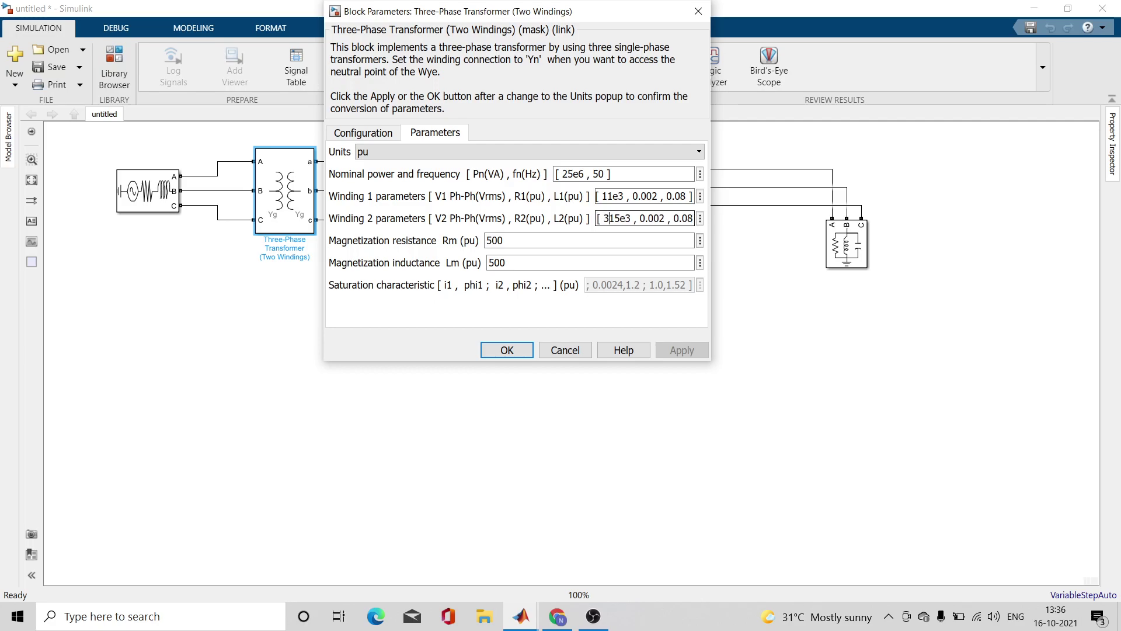
{"action": "key", "text": "BackSpace"}
{"action": "key", "text": "BackSpace"}
{"action": "key", "text": "BackSpace"}
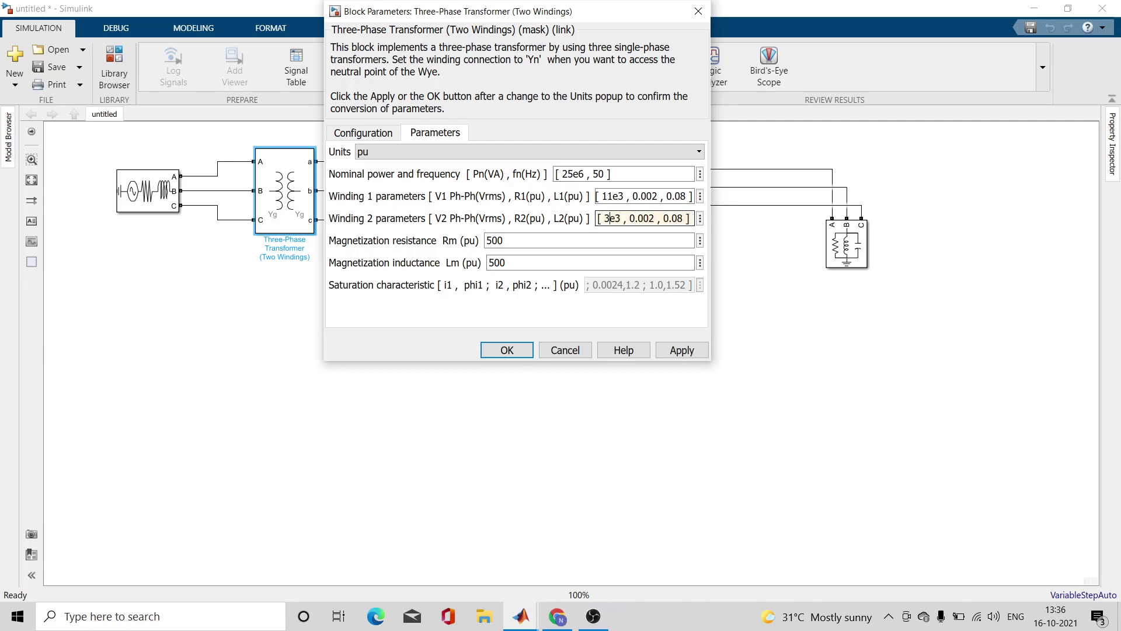
{"action": "type", "text": "0.415"}
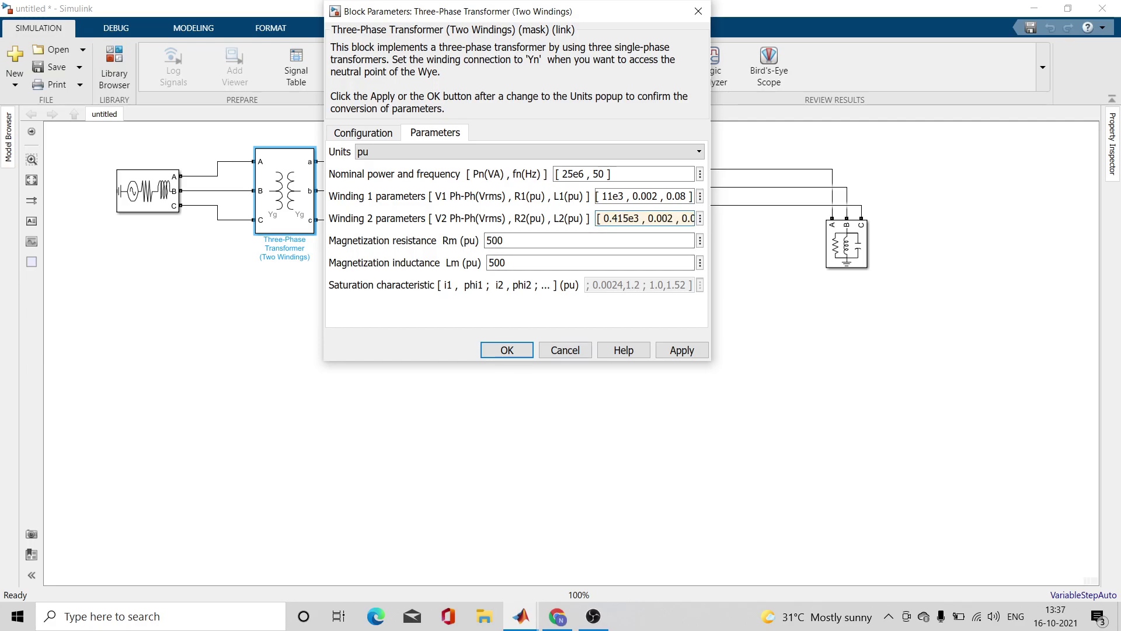
{"action": "left_click", "coordinate": [682, 350]}
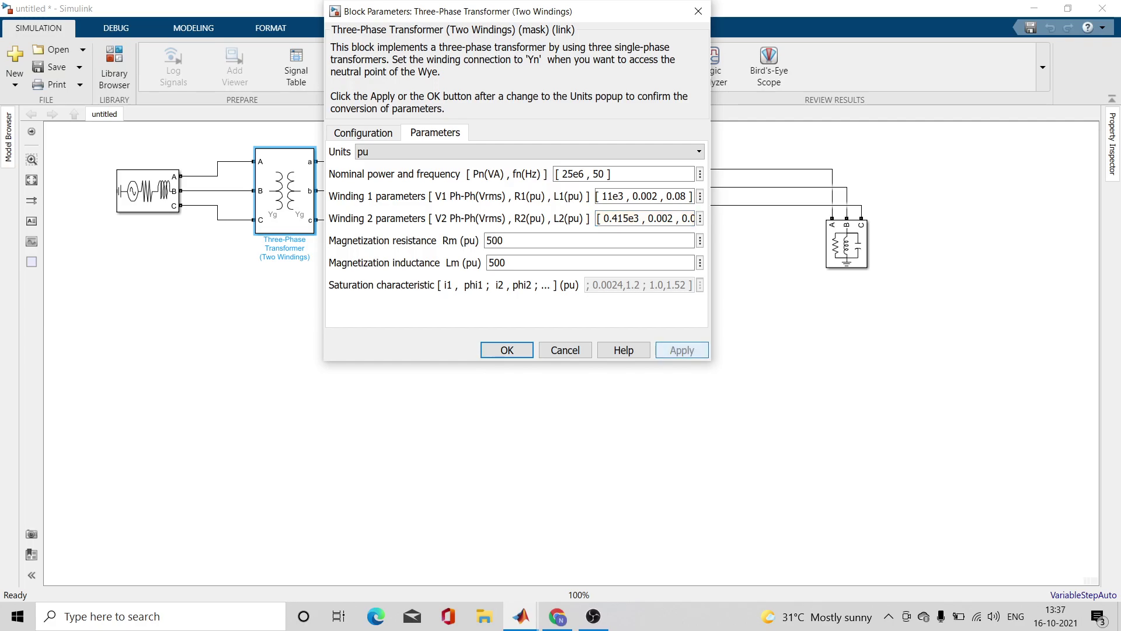
{"action": "left_click", "coordinate": [507, 350]}
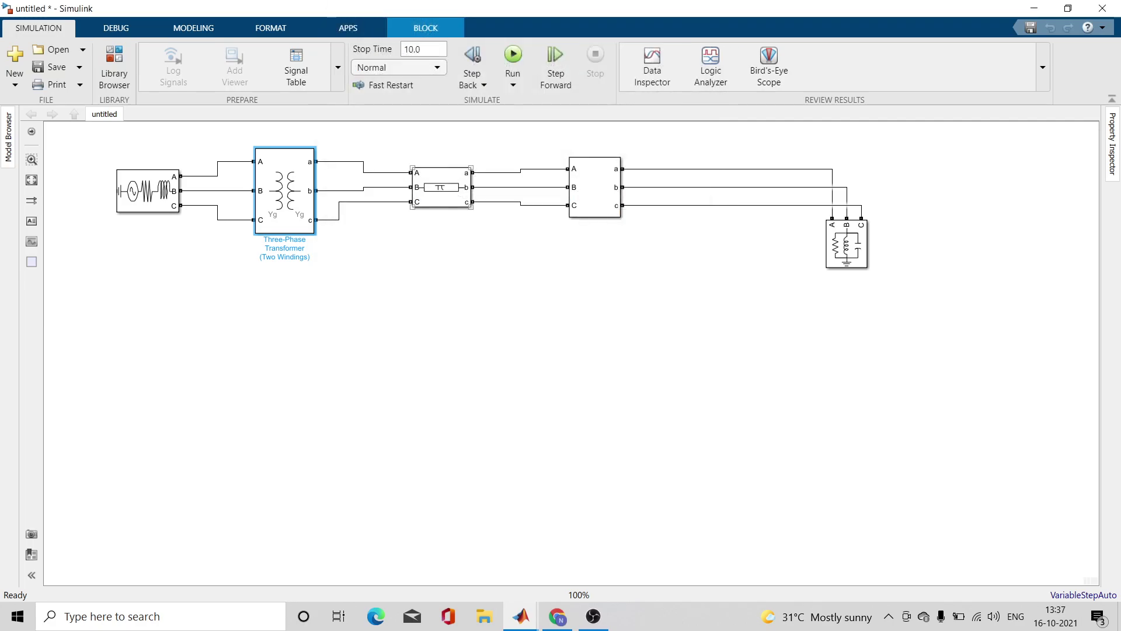
Set the Three-Phase PI Section Line's rlc specification frequency to 50 Hz and its line length to 0.01 km
{"action": "left_click", "coordinate": [441, 187]}
{"action": "double_click", "coordinate": [441, 187]}
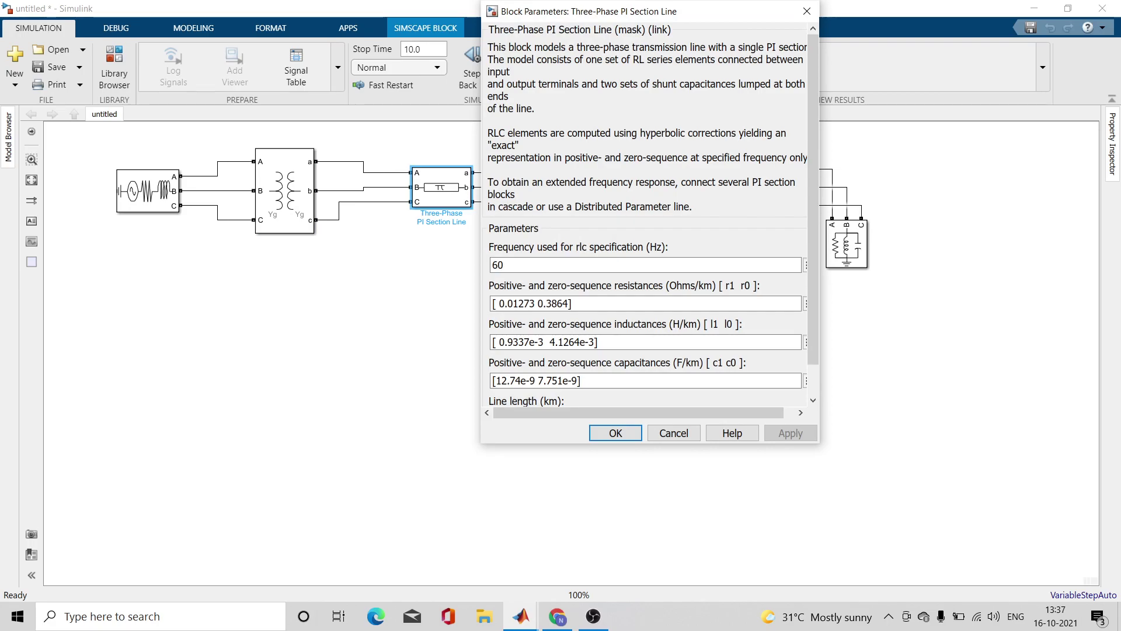
{"action": "type", "text": "50"}
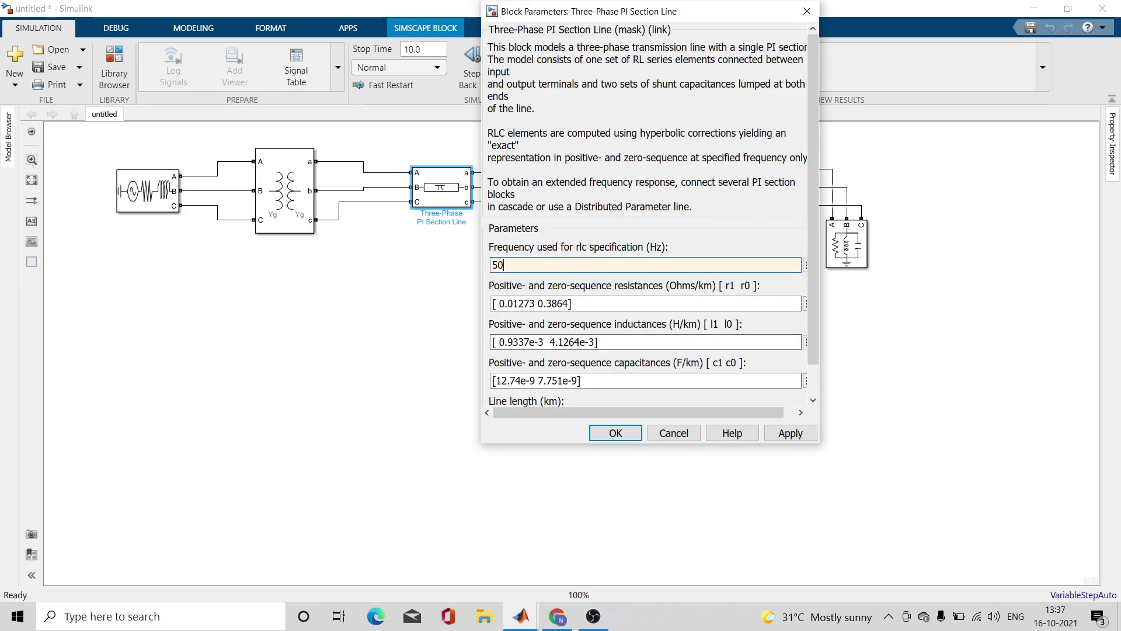
{"action": "scroll", "coordinate": [646, 234], "scroll_direction": "down", "scroll_amount": 1}
{"action": "double_click", "coordinate": [500, 384]}
{"action": "type", "text": "0/"}
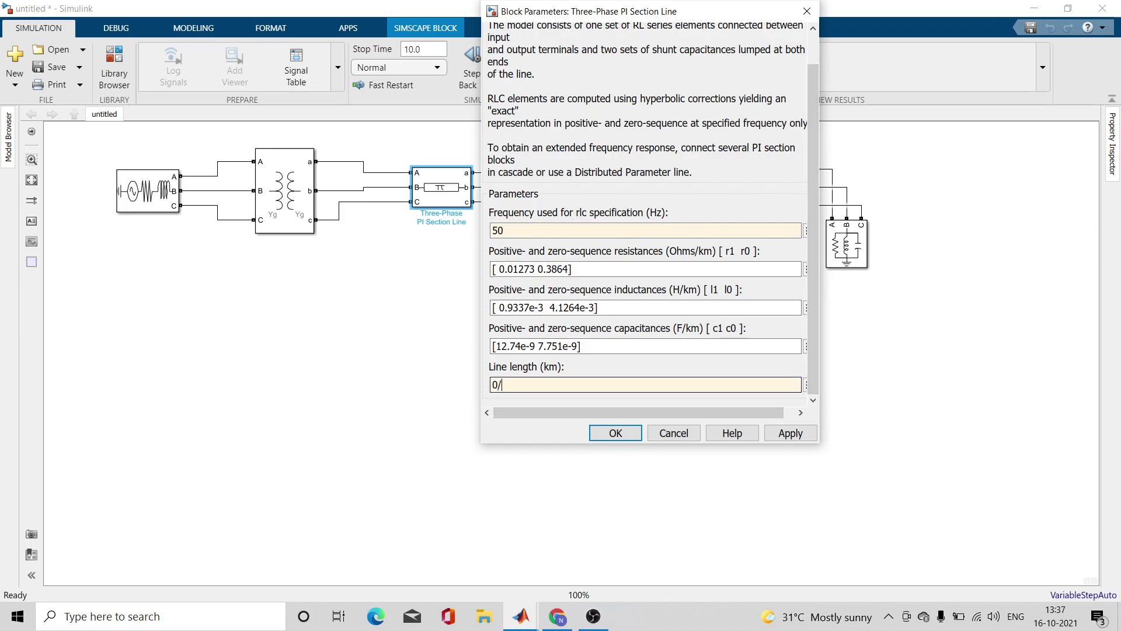
{"action": "type", "text": ".01"}
{"action": "left_click", "coordinate": [790, 433]}
{"action": "left_click", "coordinate": [615, 433]}
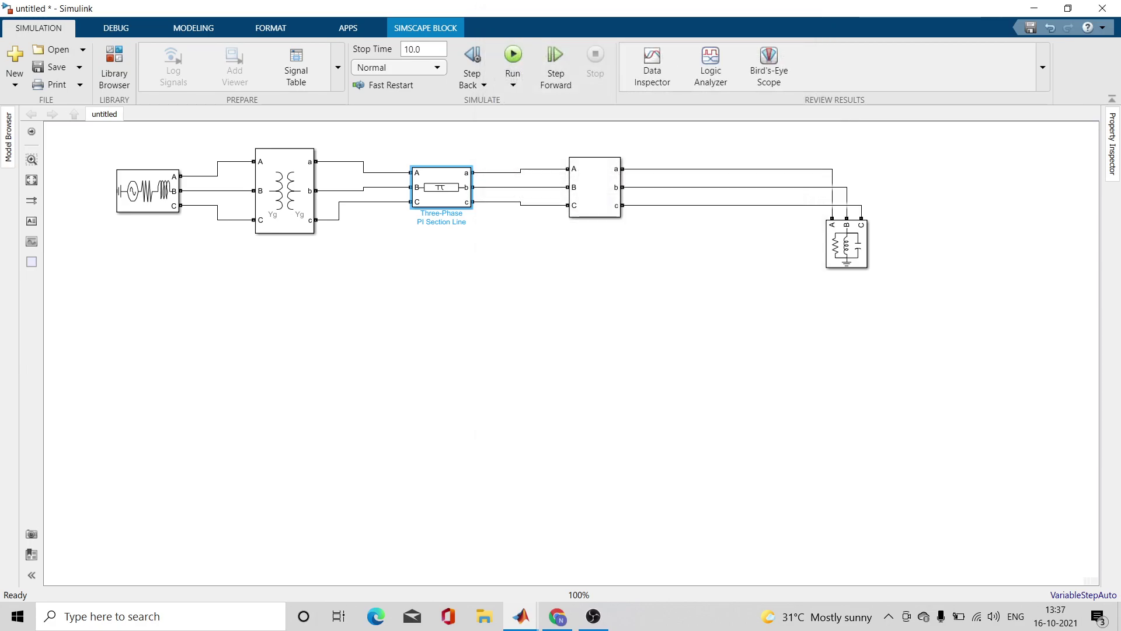
Check the Three-Phase V-I Measurement block's parameters and accept them unchanged
{"action": "double_click", "coordinate": [595, 188]}
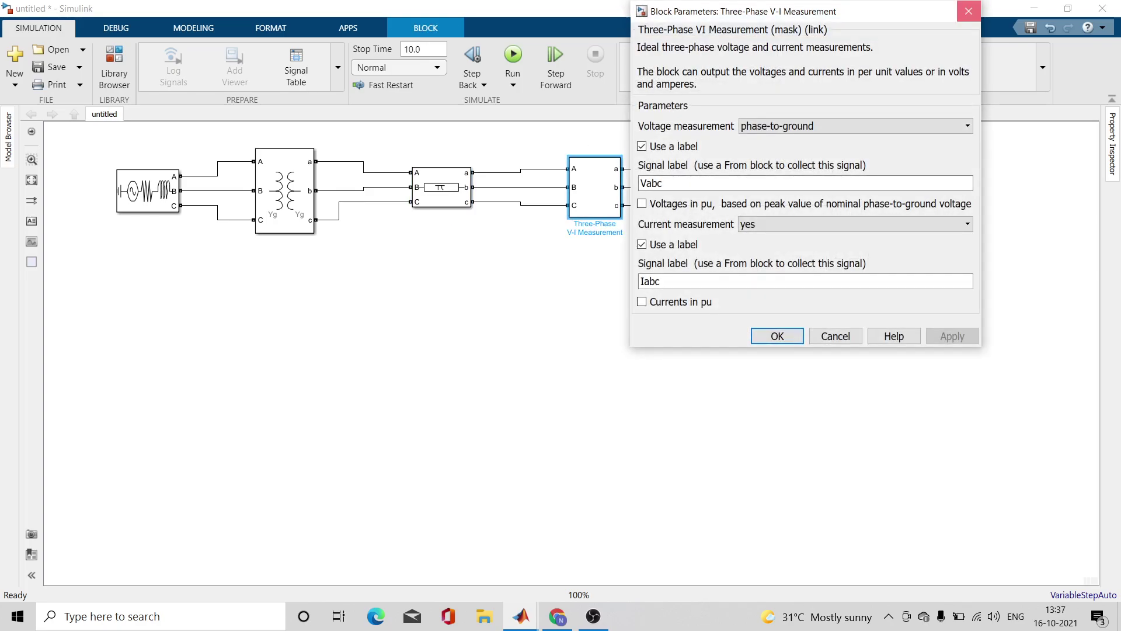
{"action": "key", "text": "Return"}
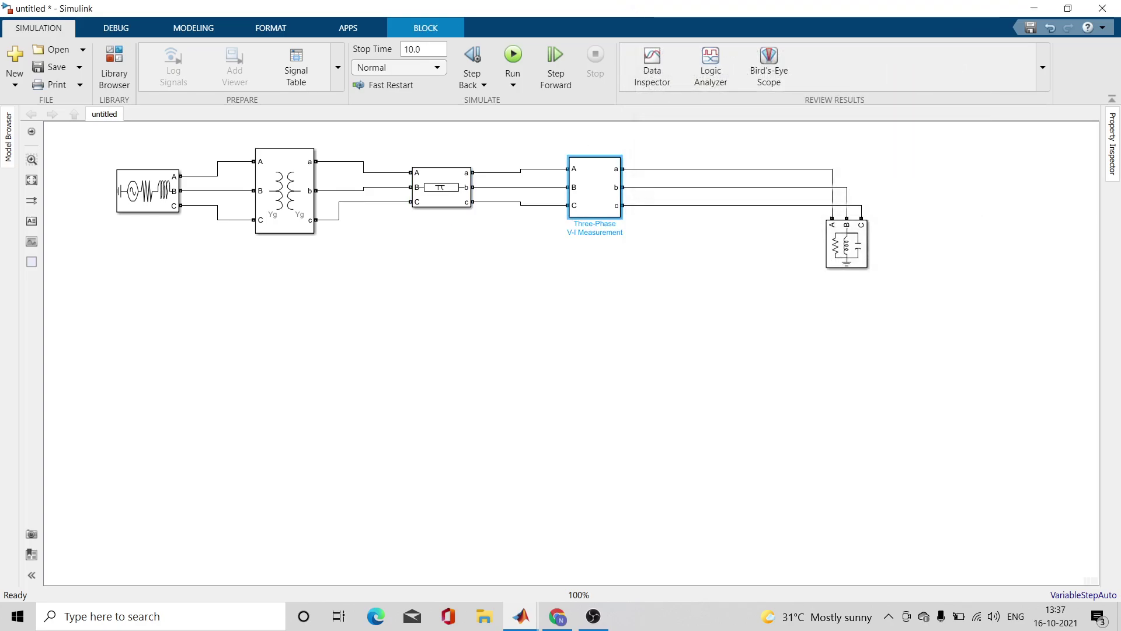
Set the Three-Phase Parallel RLC Load's nominal frequency to 50 Hz
{"action": "left_click", "coordinate": [847, 245]}
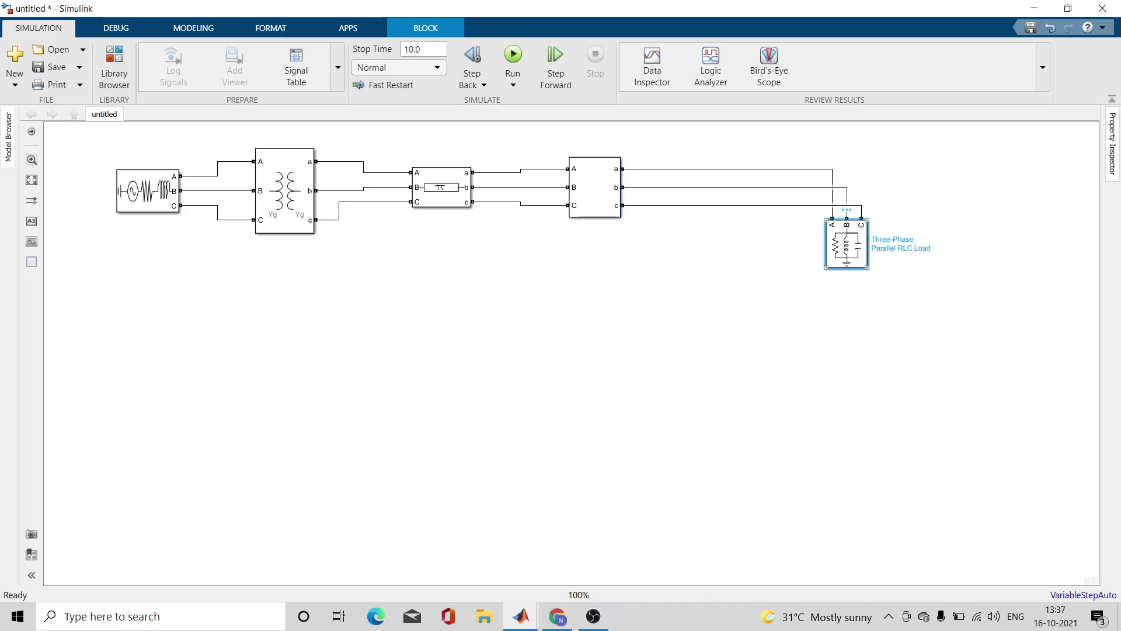
{"action": "double_click", "coordinate": [847, 244]}
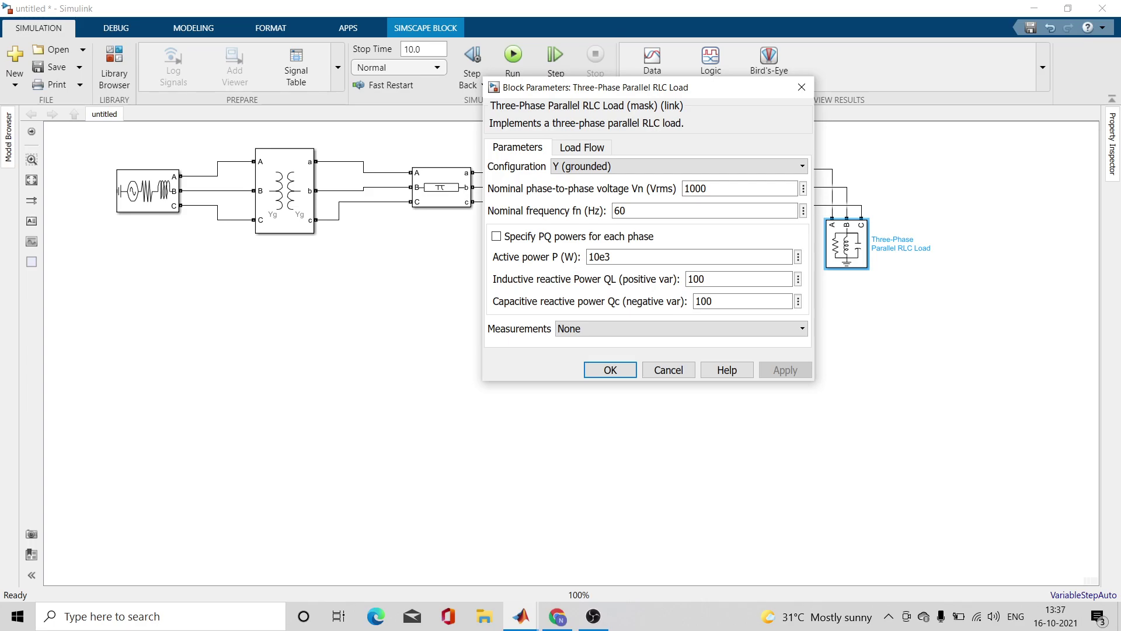
{"action": "double_click", "coordinate": [620, 211]}
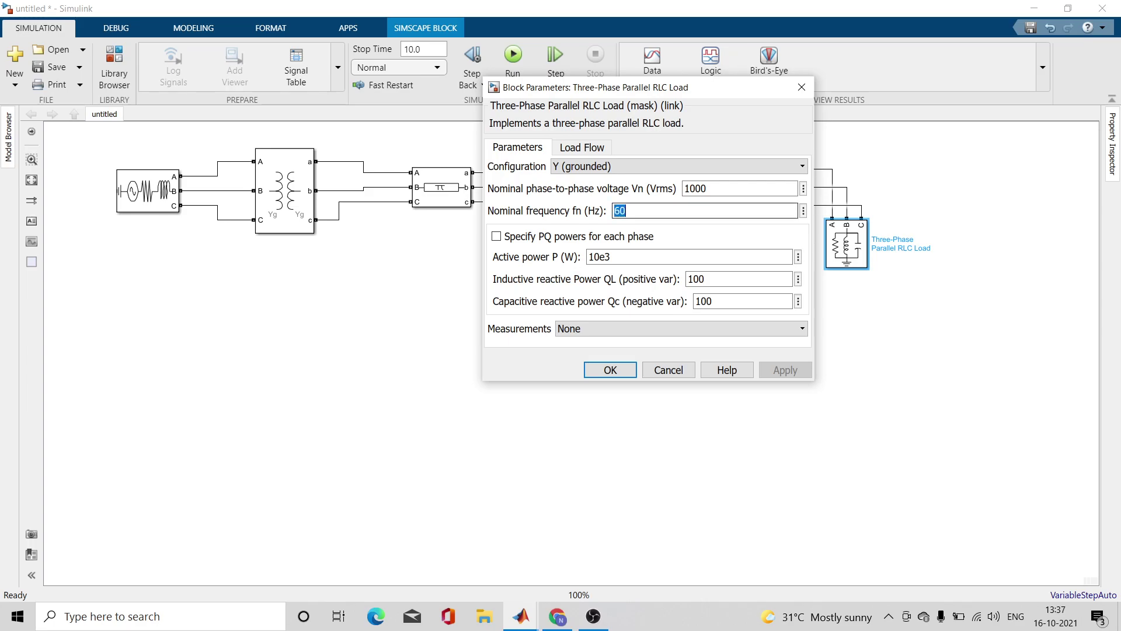
{"action": "type", "text": "50"}
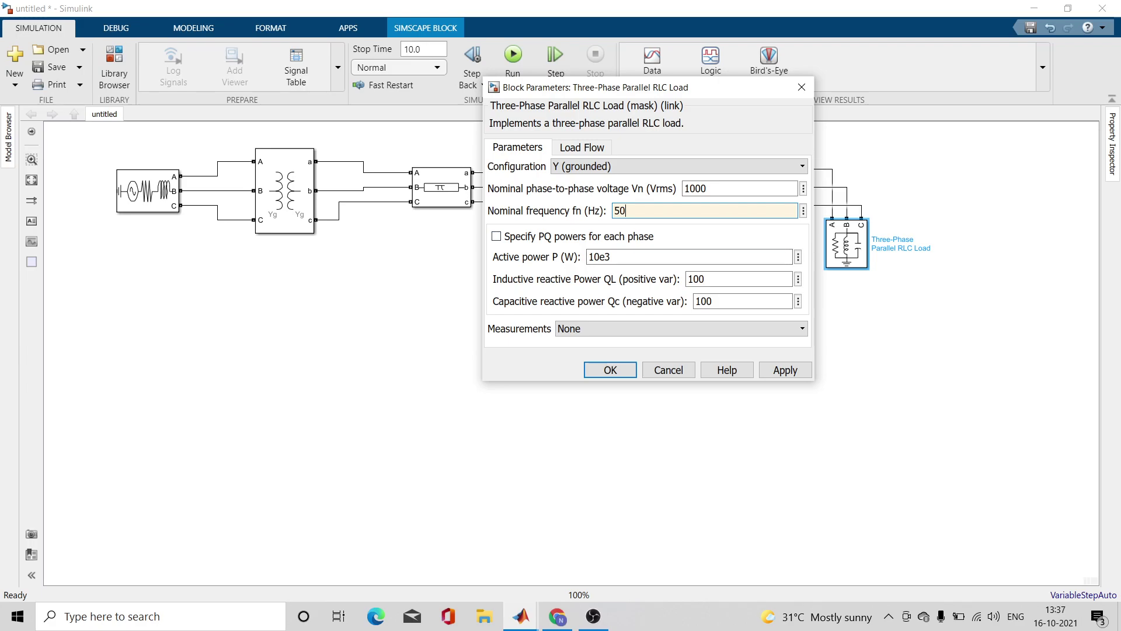
Check the load details in the experiment document and set the RLC load's inductive reactive power QL to 5e3 var
{"action": "left_click", "coordinate": [558, 617]}
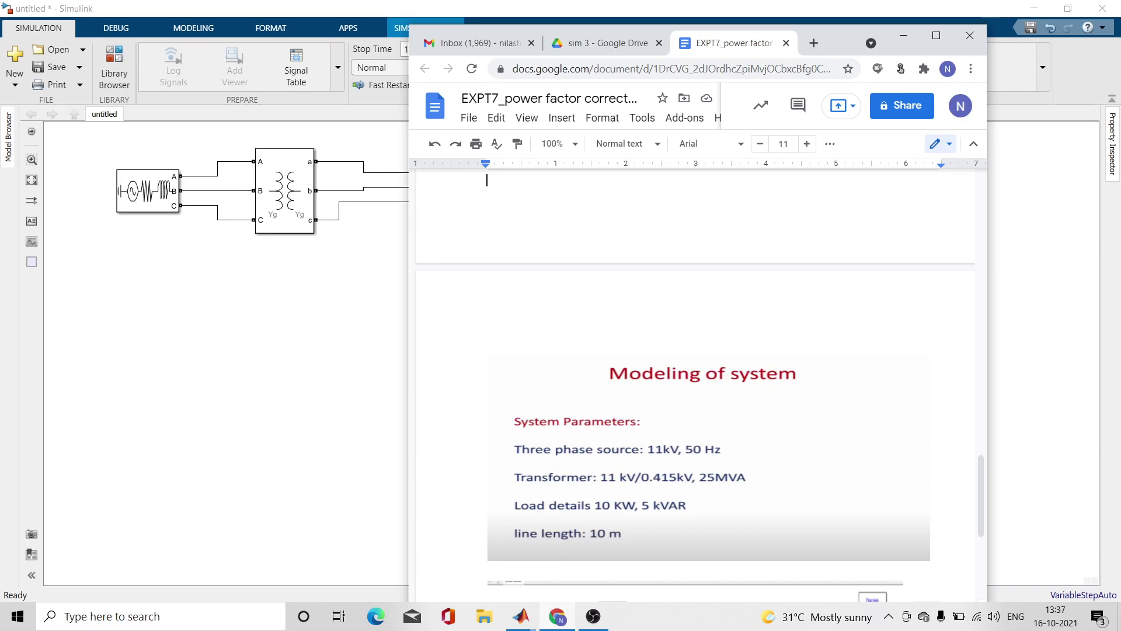
{"action": "left_click", "coordinate": [903, 36]}
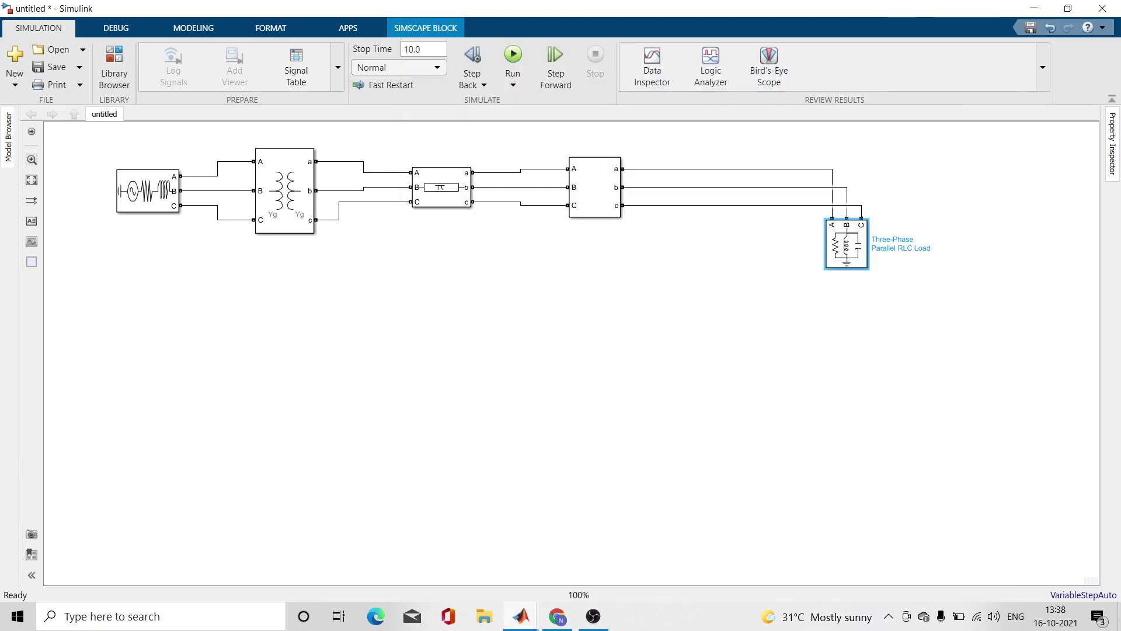
{"action": "double_click", "coordinate": [847, 244]}
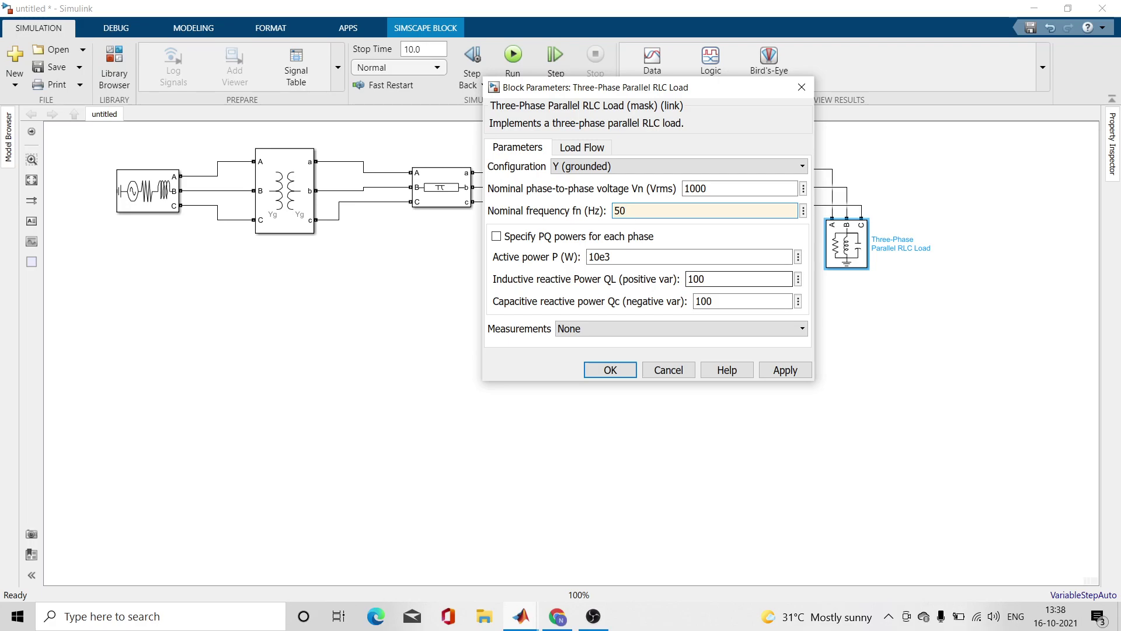
{"action": "double_click", "coordinate": [698, 279]}
{"action": "type", "text": "5E3"}
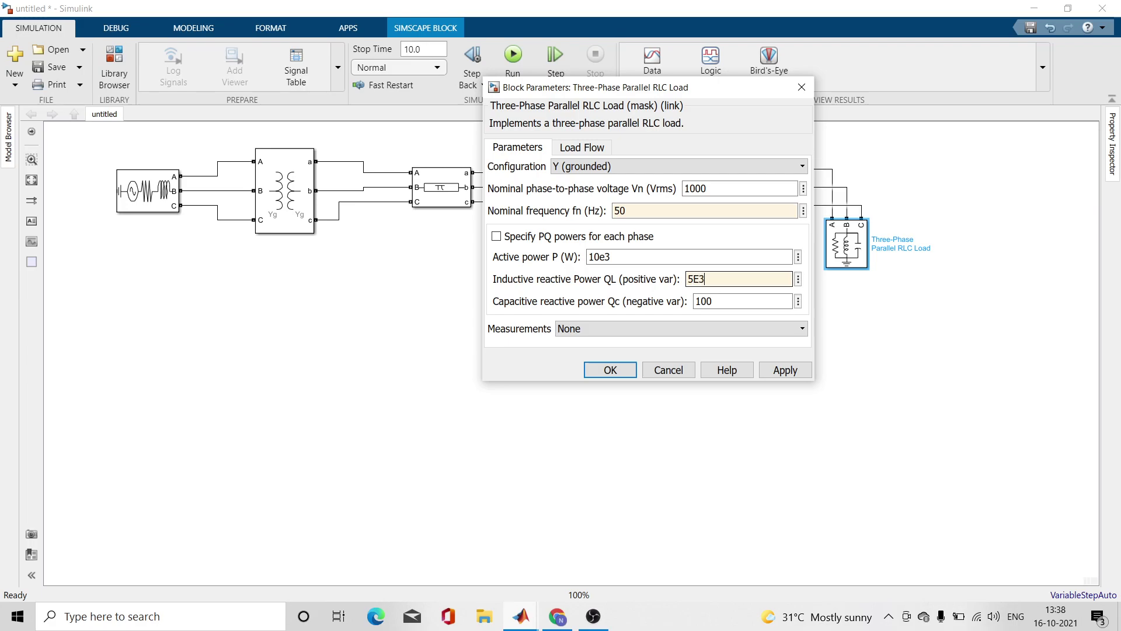
{"action": "key", "text": "BackSpace"}
{"action": "key", "text": "BackSpace"}
{"action": "type", "text": "e3"}
{"action": "key", "text": "Tab"}
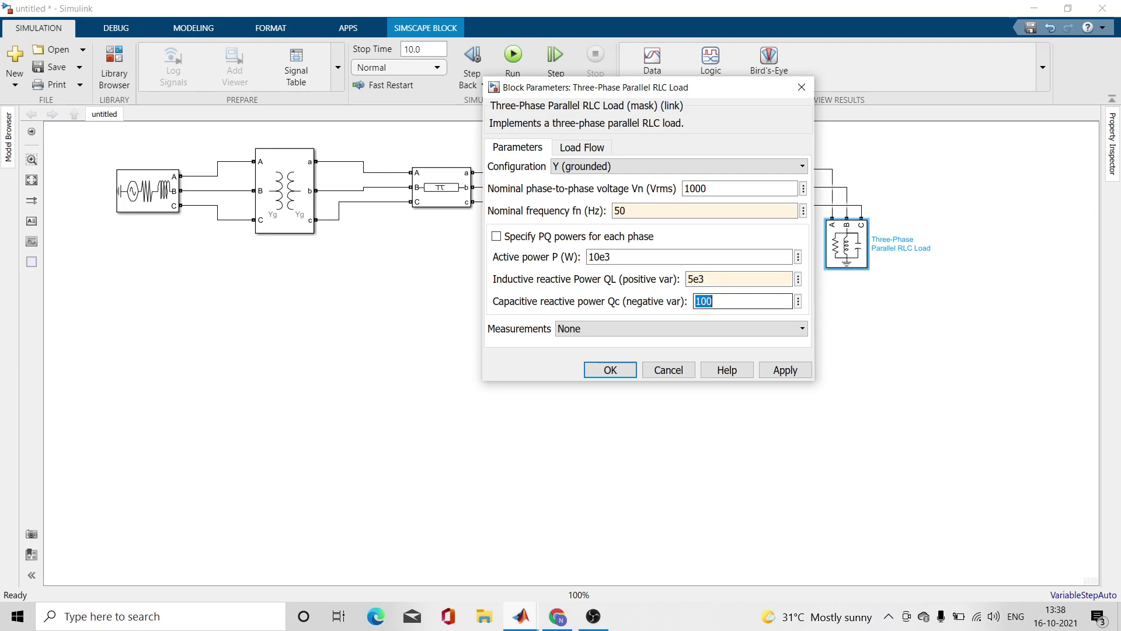
Set the RLC load's capacitive reactive power Qc to 0 and accept the block parameters
{"action": "key", "text": "BackSpace"}
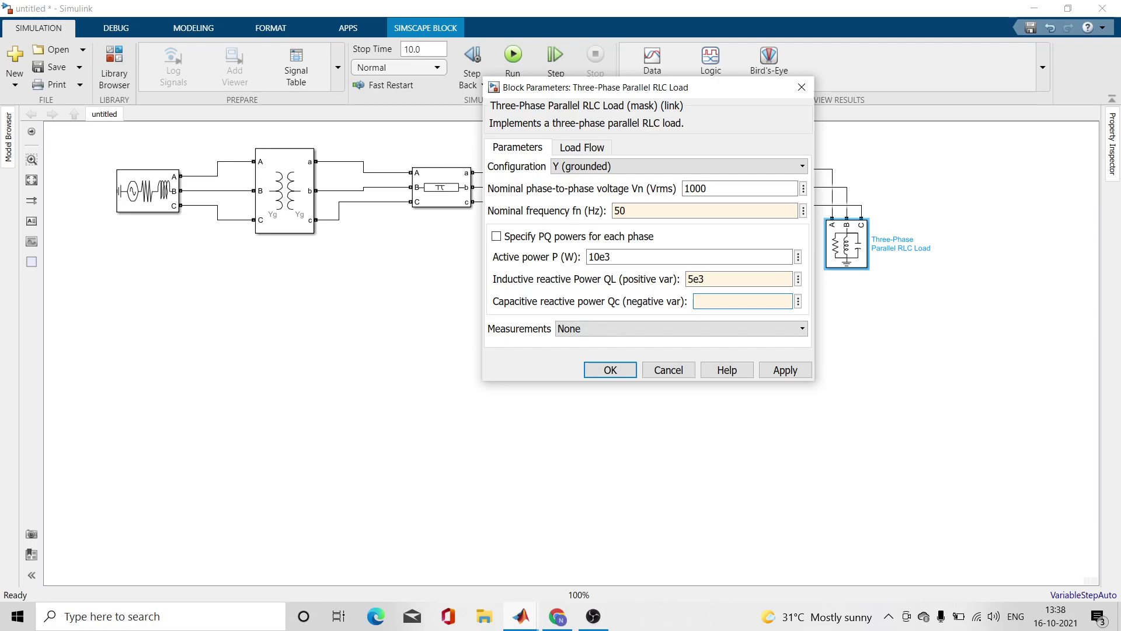
{"action": "left_click", "coordinate": [785, 370]}
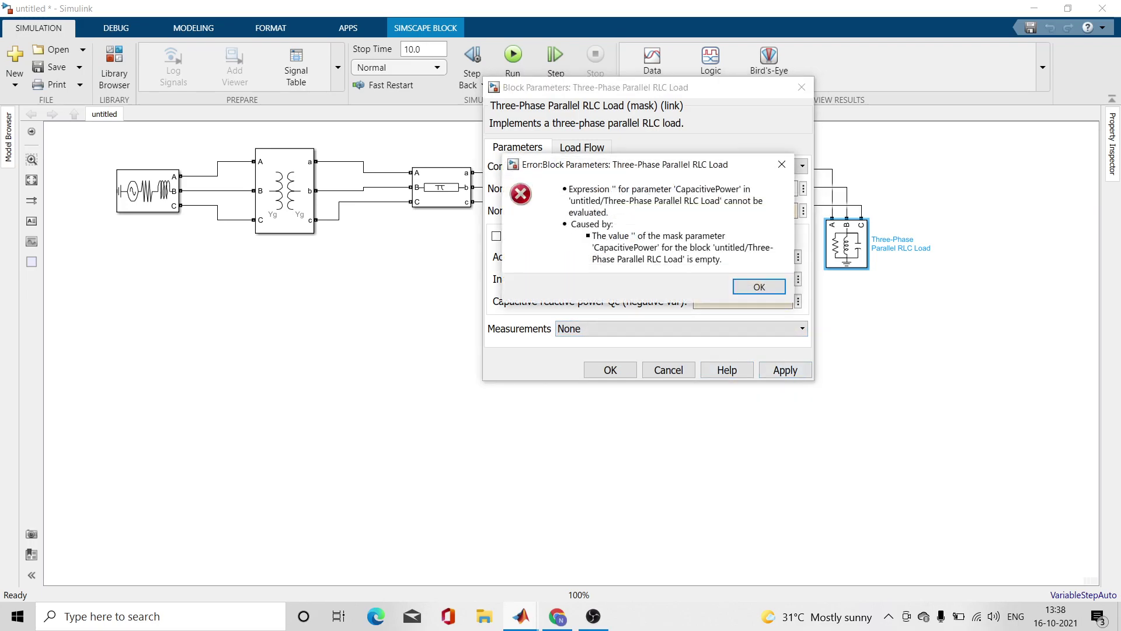
{"action": "key", "text": "Return"}
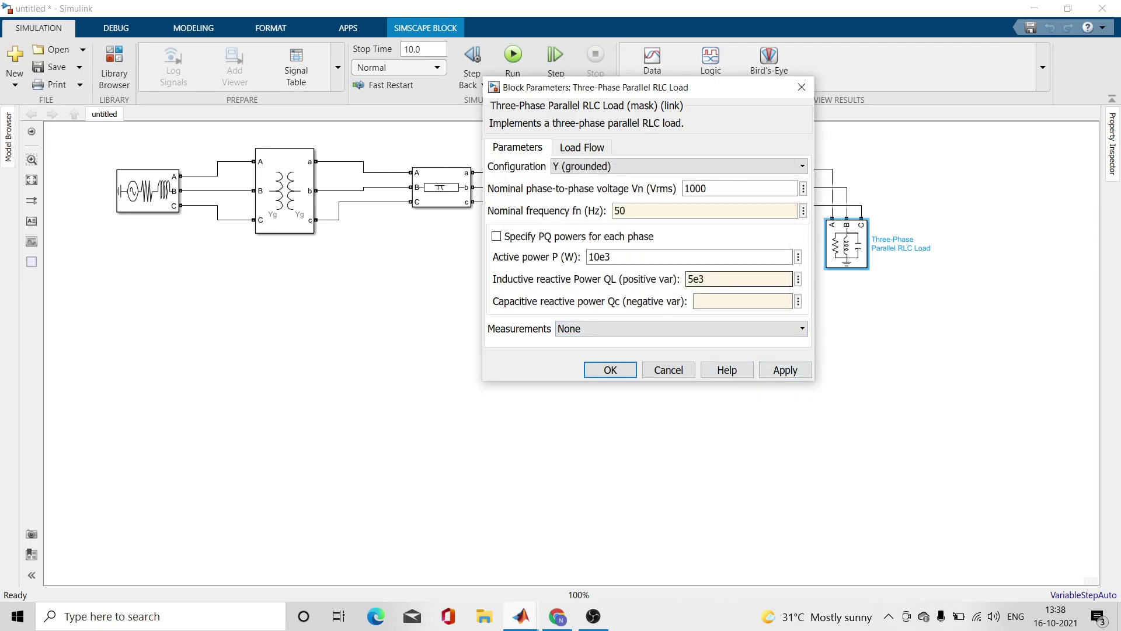
{"action": "type", "text": "0"}
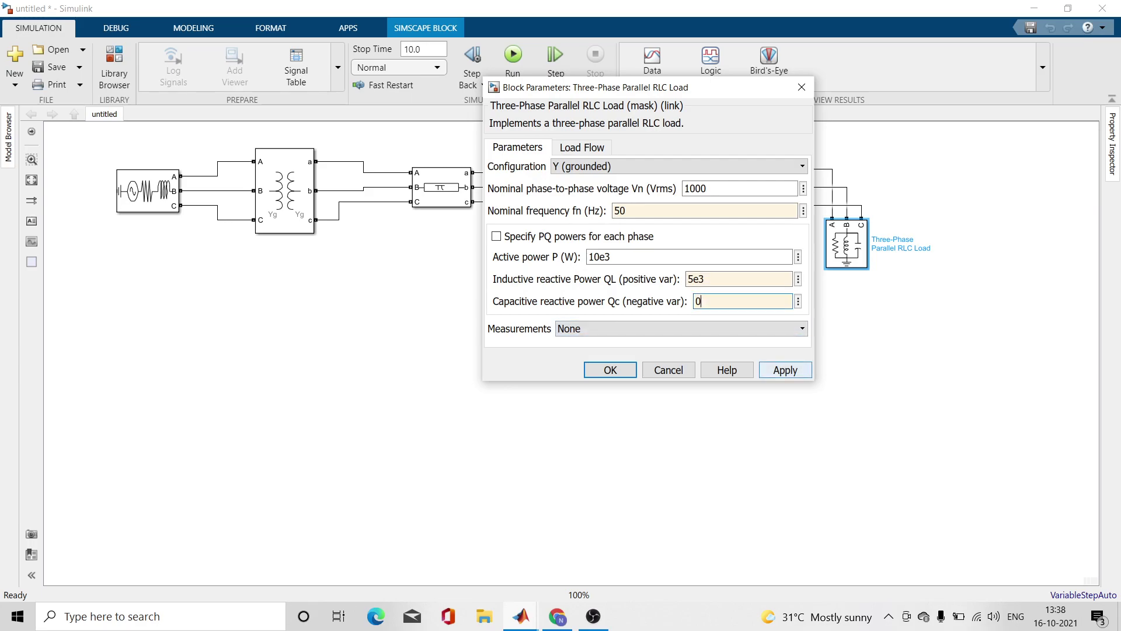
{"action": "left_click", "coordinate": [785, 369]}
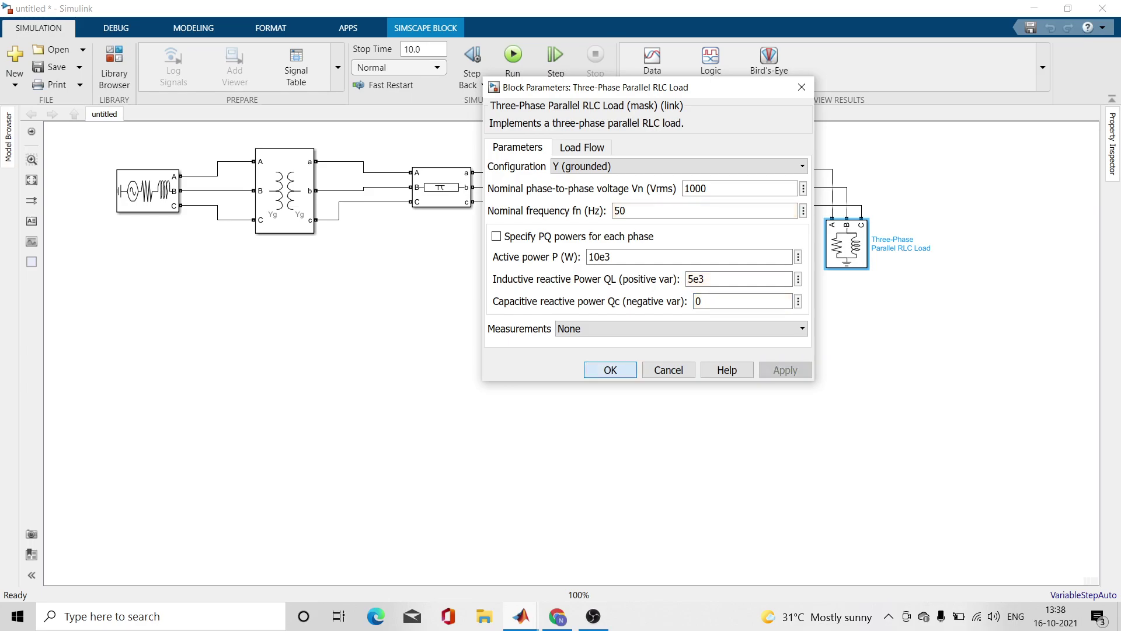
{"action": "left_click", "coordinate": [610, 370]}
Check the parameters of the resistive-inductive Three-Phase Parallel RLC Load in the expt7_pfcorrection reference model
{"action": "left_click", "coordinate": [521, 616]}
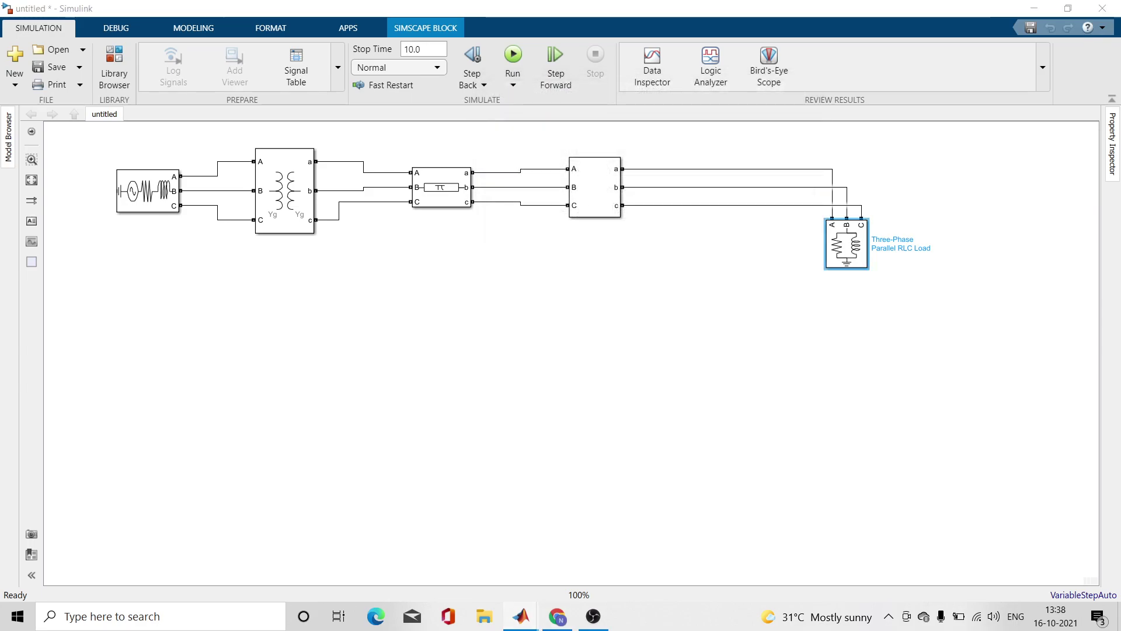
{"action": "left_click", "coordinate": [471, 555]}
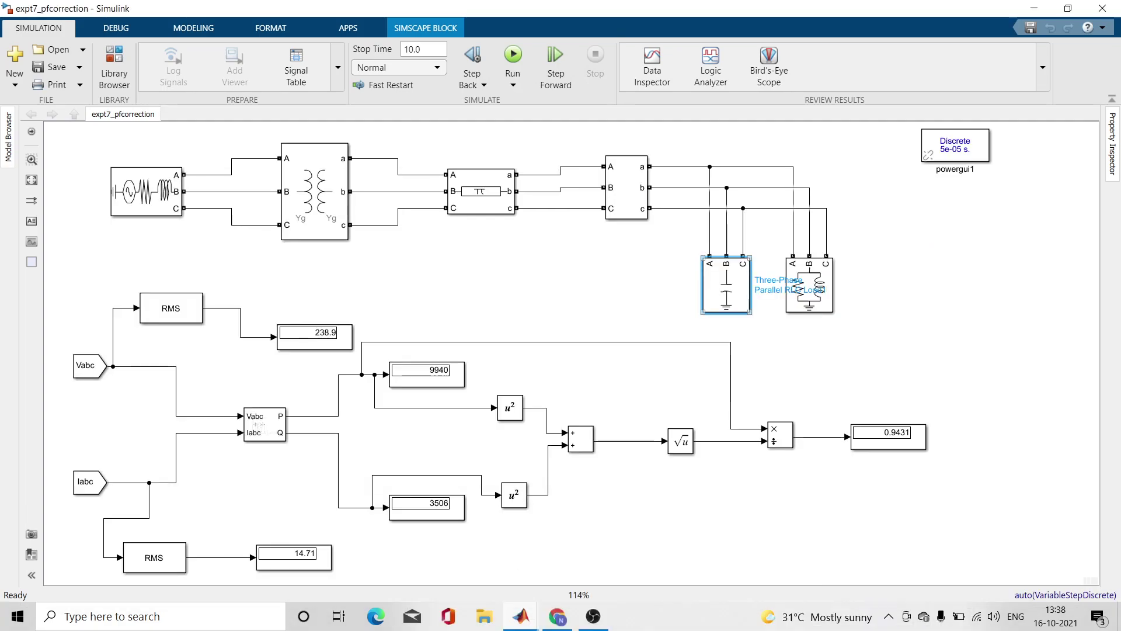
{"action": "left_click", "coordinate": [802, 290]}
{"action": "double_click", "coordinate": [765, 280]}
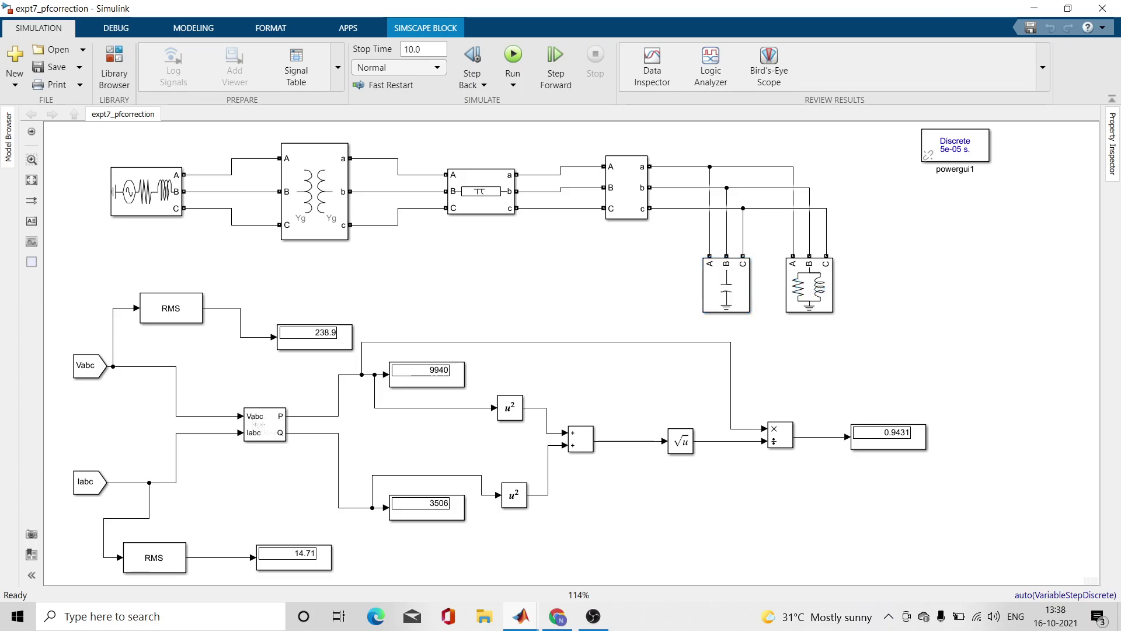
{"action": "left_click", "coordinate": [809, 286]}
{"action": "double_click", "coordinate": [809, 286]}
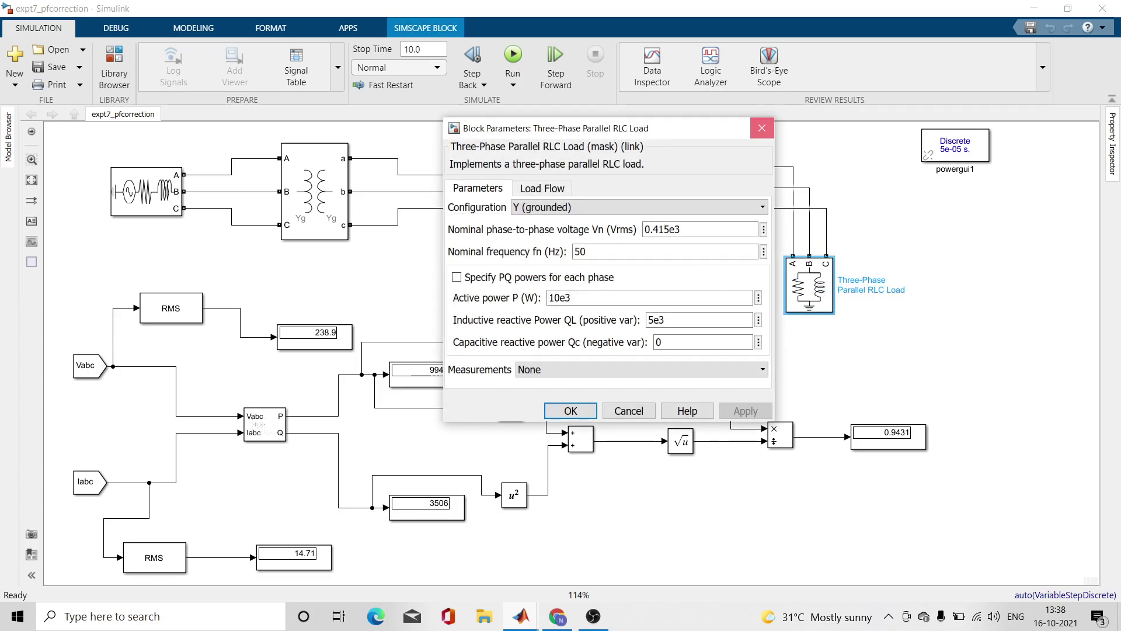
{"action": "left_click", "coordinate": [762, 128]}
Return to the untitled model, set the RLC load's nominal phase-to-phase voltage to 0.415e3 Vrms, and accept the parameters
{"action": "mouse_move", "coordinate": [521, 616]}
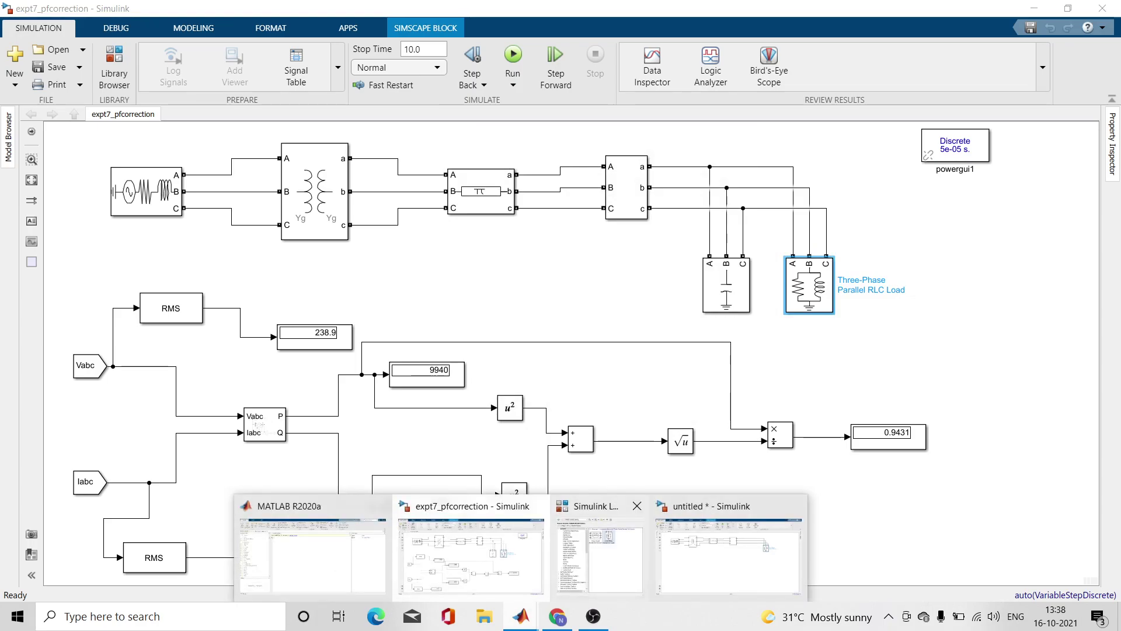
{"action": "left_click", "coordinate": [728, 548]}
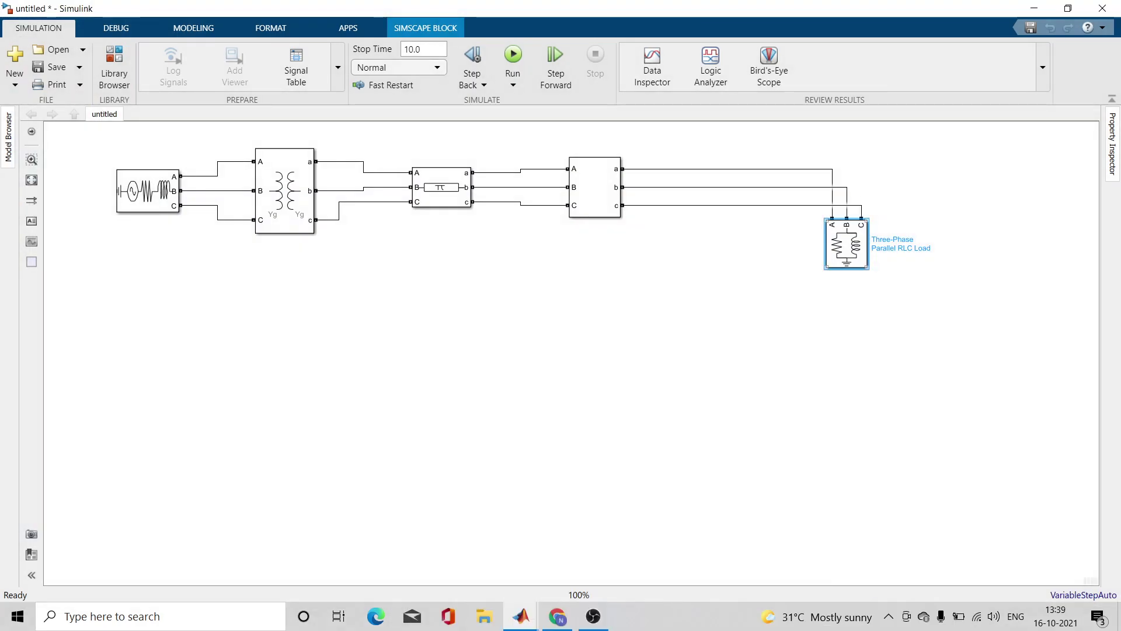
{"action": "key", "text": "Return"}
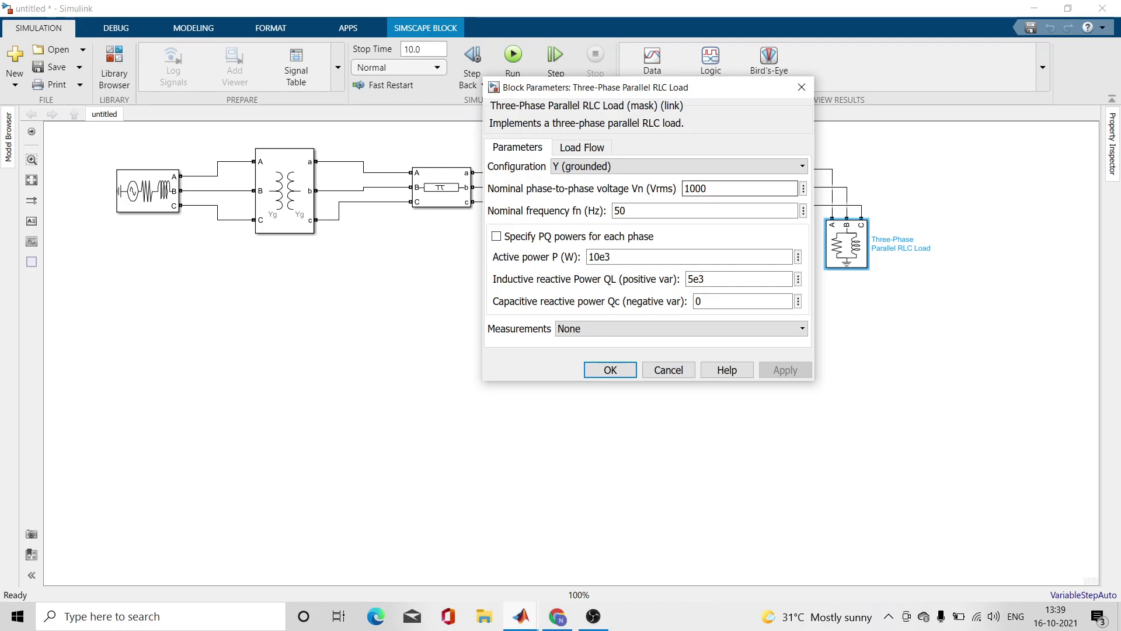
{"action": "double_click", "coordinate": [694, 188]}
{"action": "type", "text": "0."}
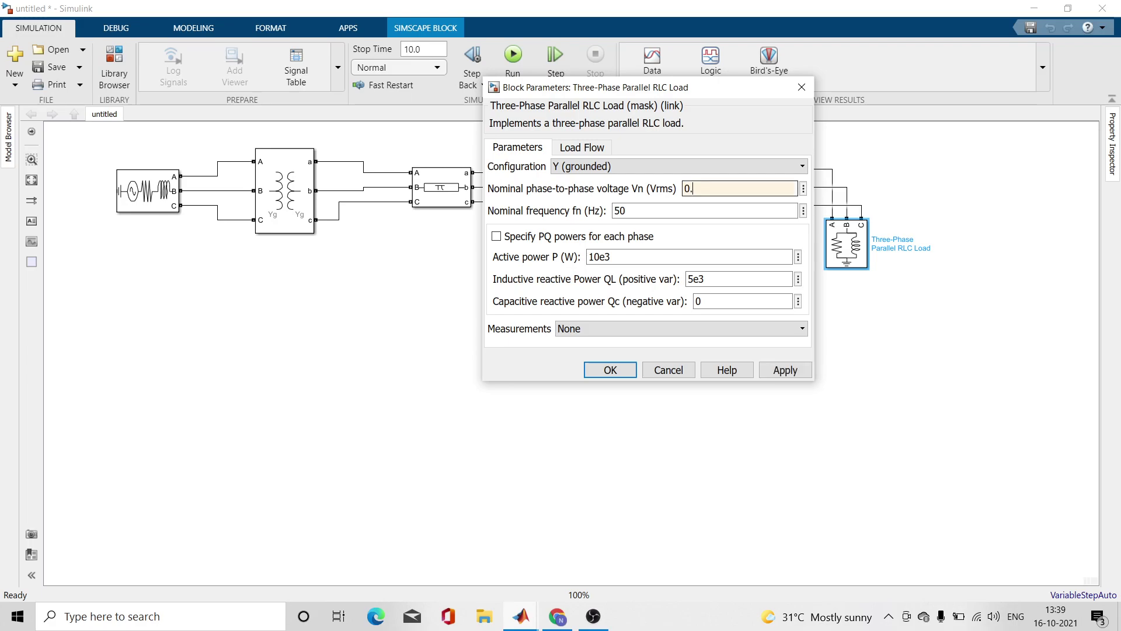
{"action": "type", "text": "414e3"}
{"action": "left_click", "coordinate": [709, 188]}
{"action": "key", "text": "BackSpace"}
{"action": "type", "text": "5e3"}
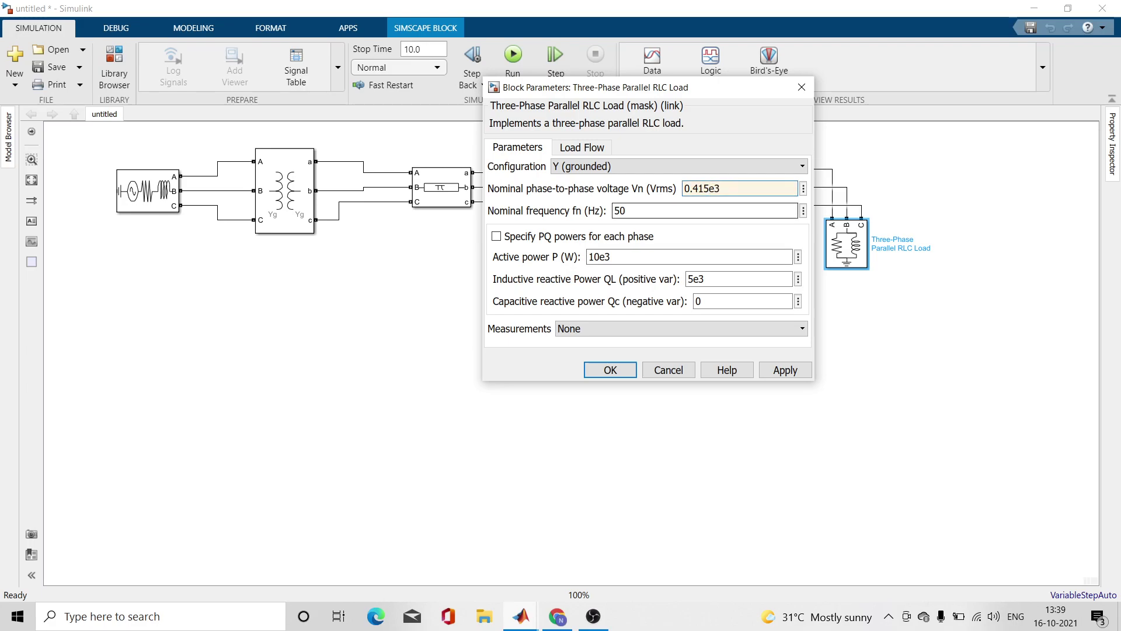
{"action": "left_click", "coordinate": [785, 370]}
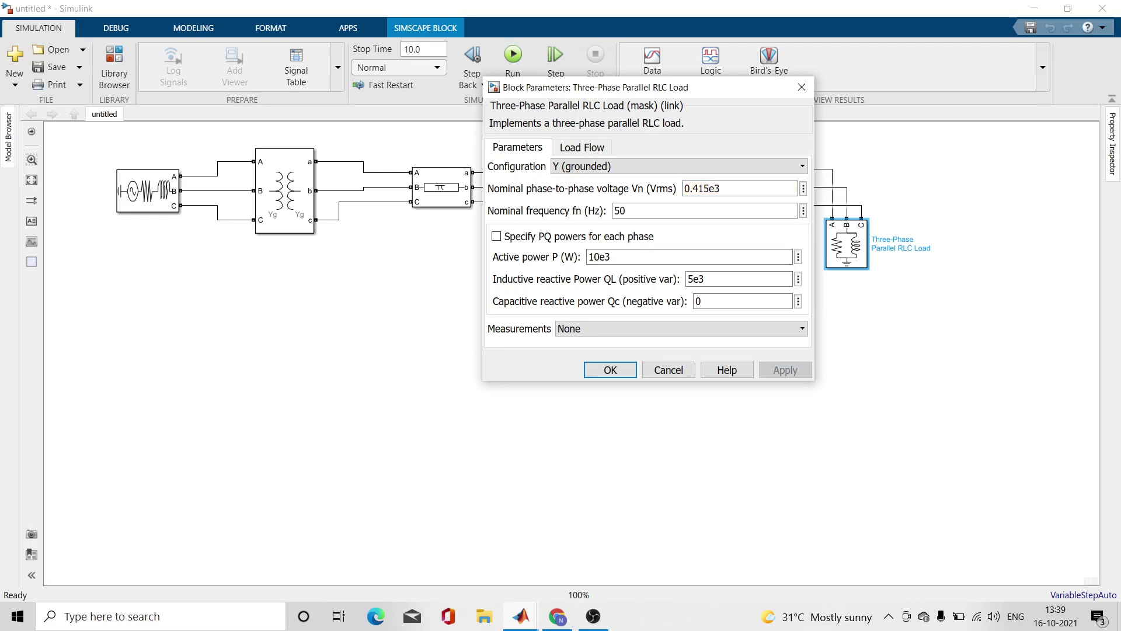
{"action": "left_click", "coordinate": [610, 370]}
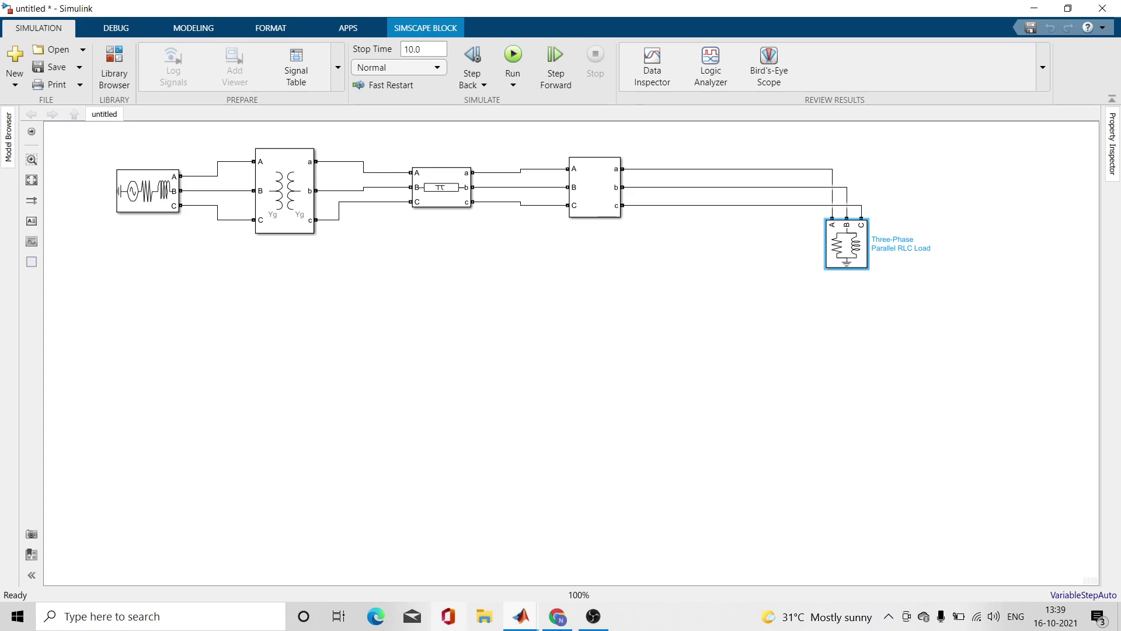
Examine the power measurement block fed by Vabc and Iabc in the expt7_pfcorrection reference model to identify its type
{"action": "mouse_move", "coordinate": [522, 617]}
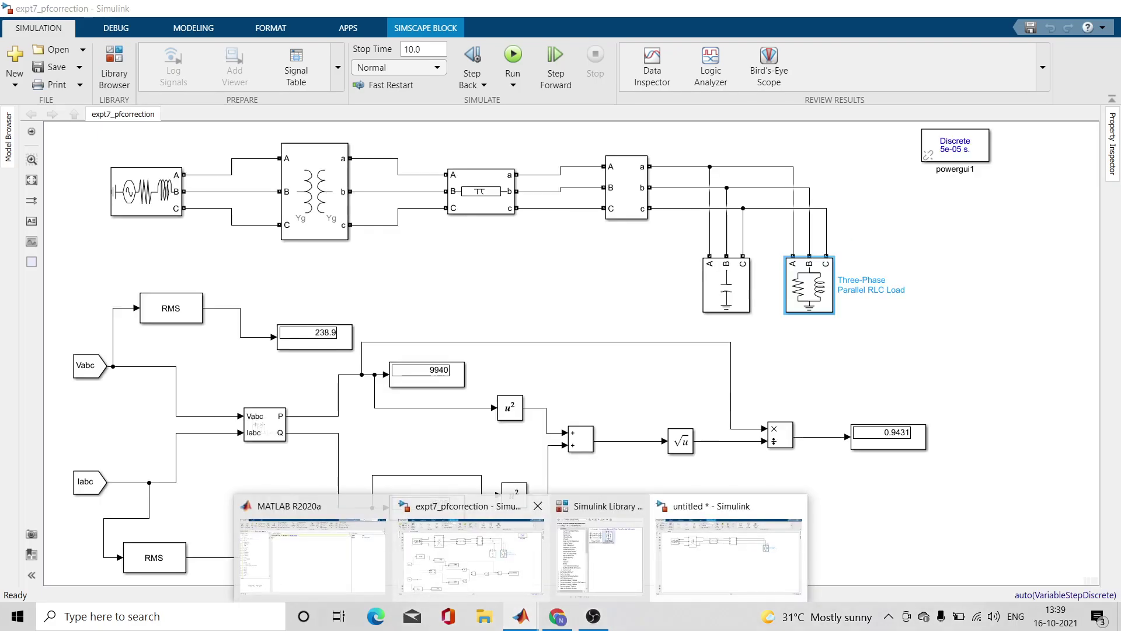
{"action": "left_click", "coordinate": [476, 540]}
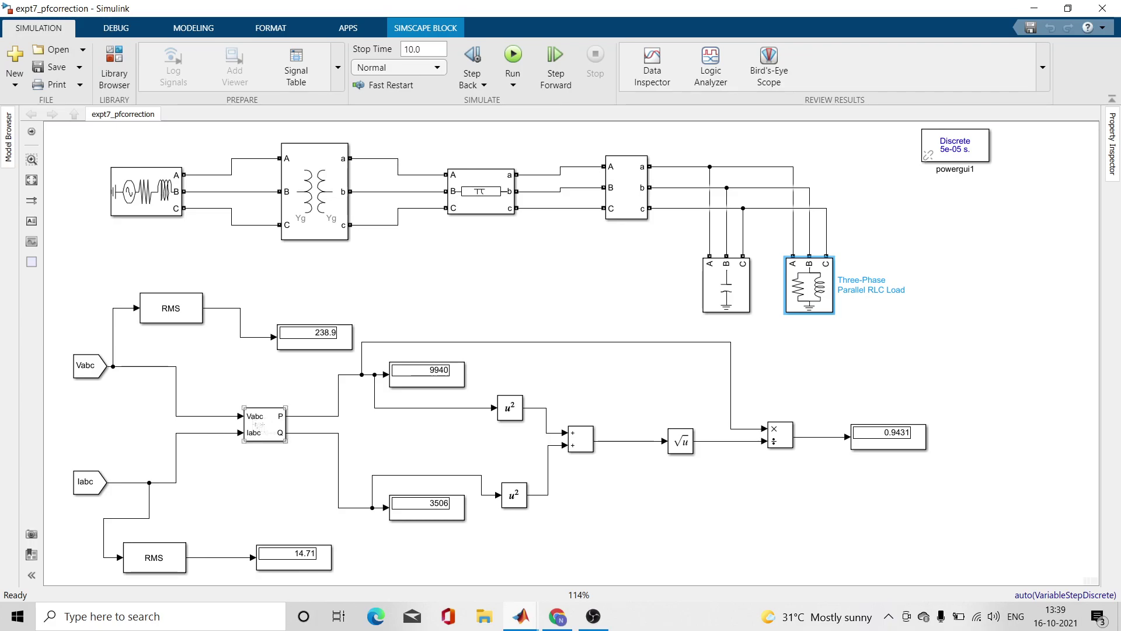
{"action": "left_click", "coordinate": [259, 425]}
{"action": "left_click", "coordinate": [259, 425]}
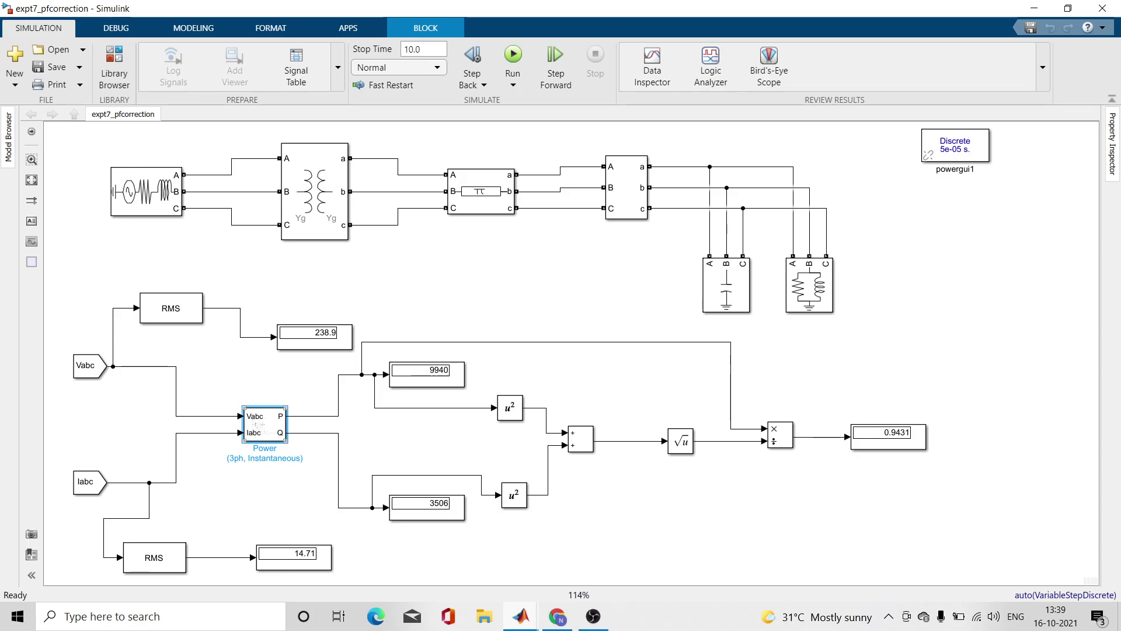
{"action": "left_click", "coordinate": [309, 433]}
{"action": "left_click", "coordinate": [310, 462]}
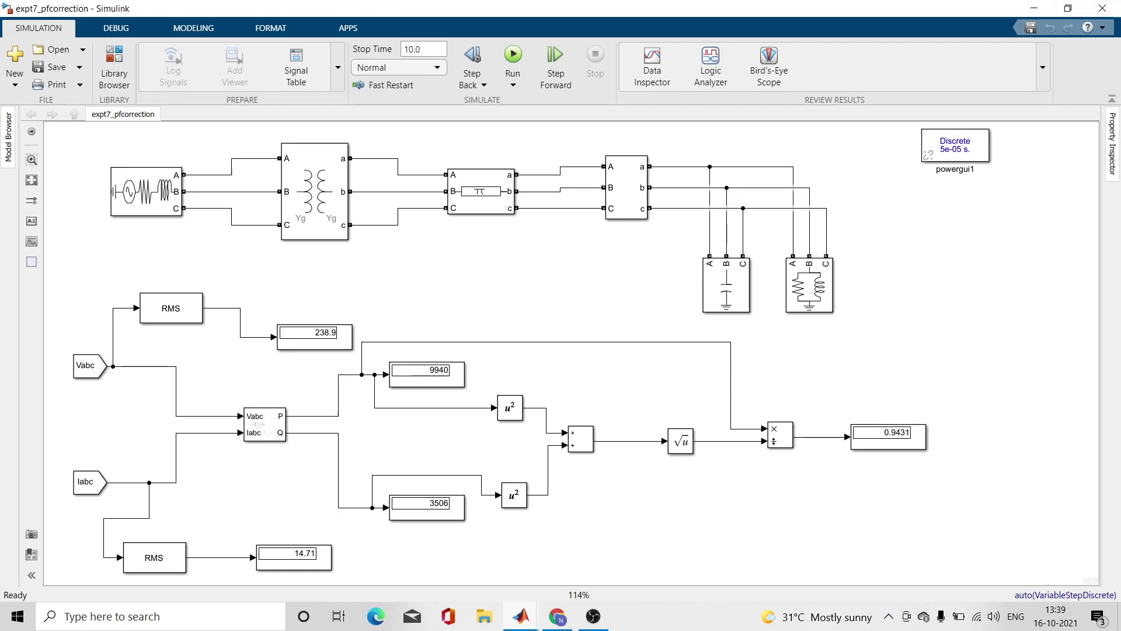
Take the expt7_pfcorrection and untitled model windows out of full-screen size so both models show together
{"action": "left_click", "coordinate": [1068, 8]}
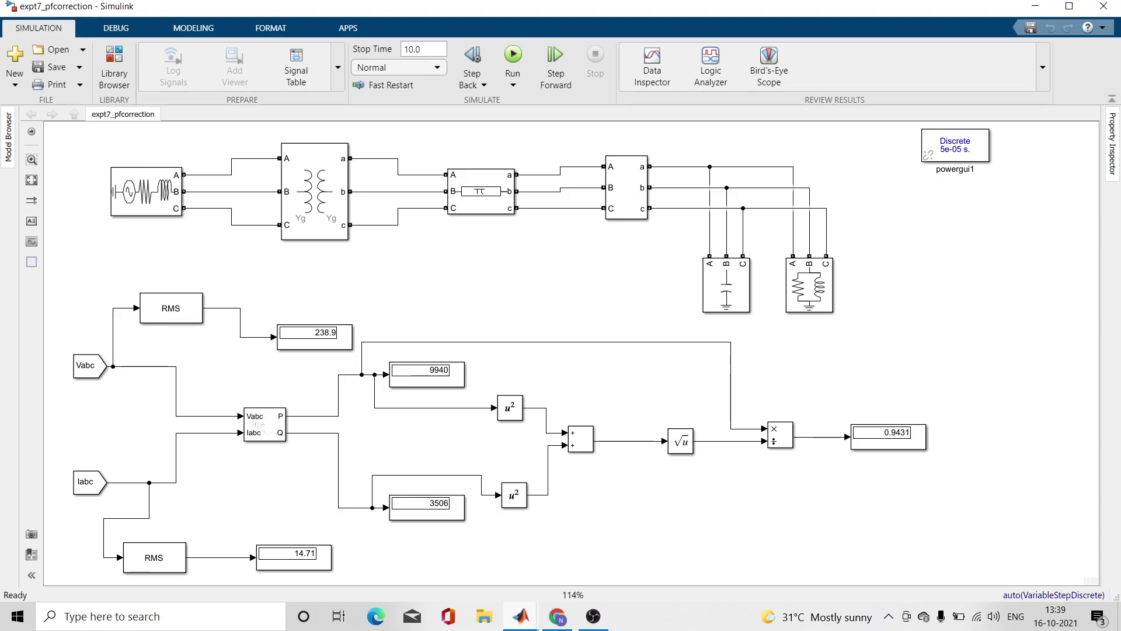
{"action": "left_click", "coordinate": [1069, 6]}
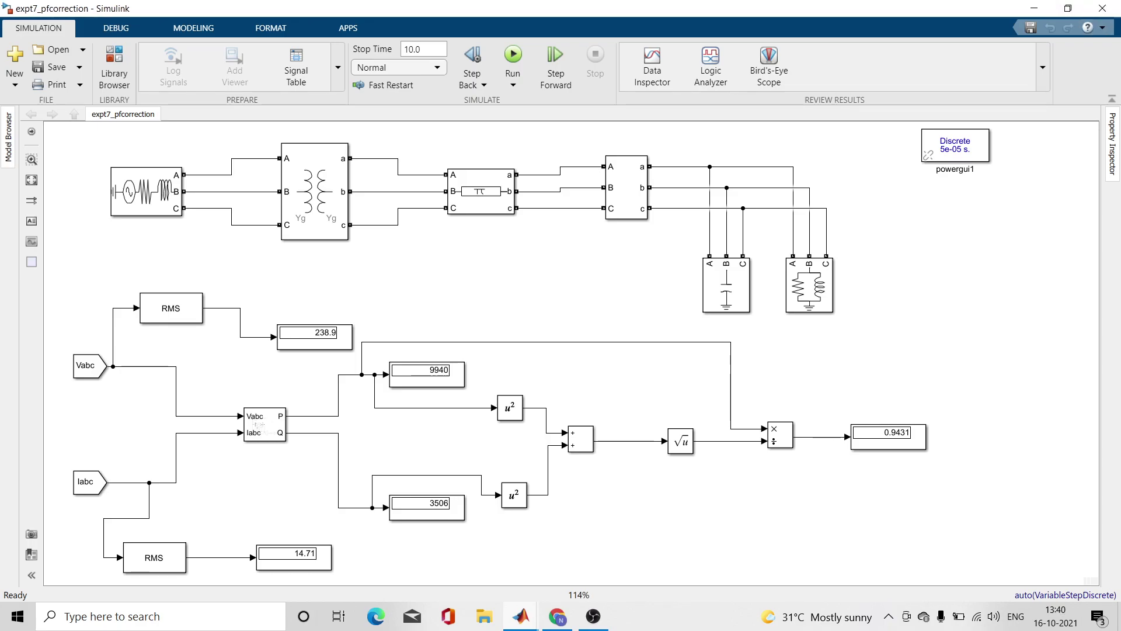
{"action": "left_click", "coordinate": [1068, 8]}
{"action": "key", "text": "alt+Tab"}
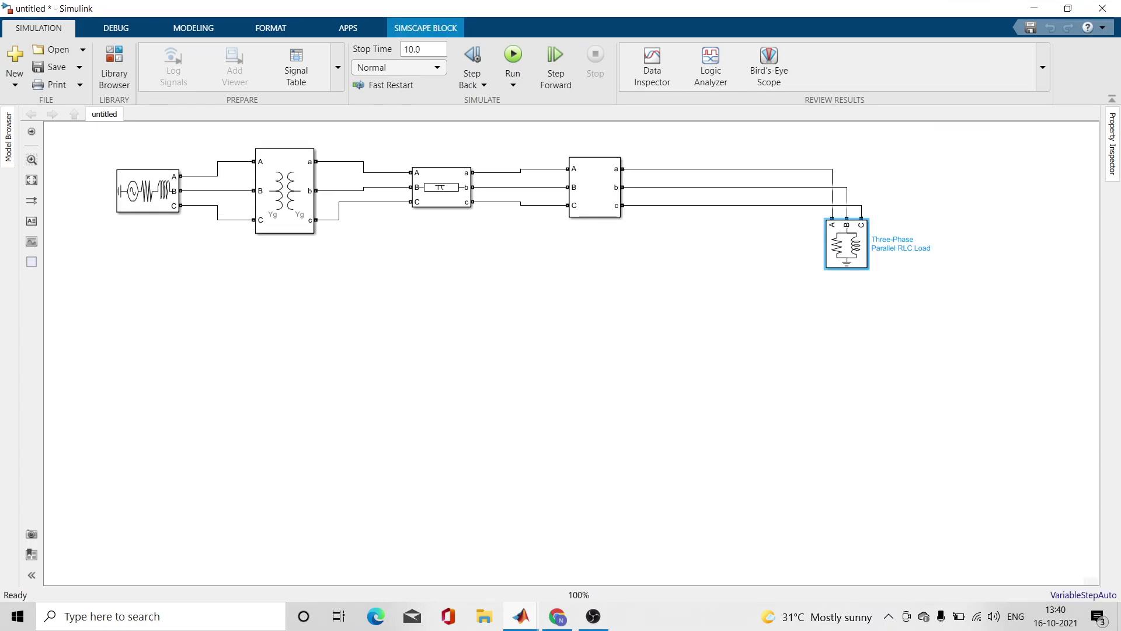
{"action": "left_click", "coordinate": [1069, 8]}
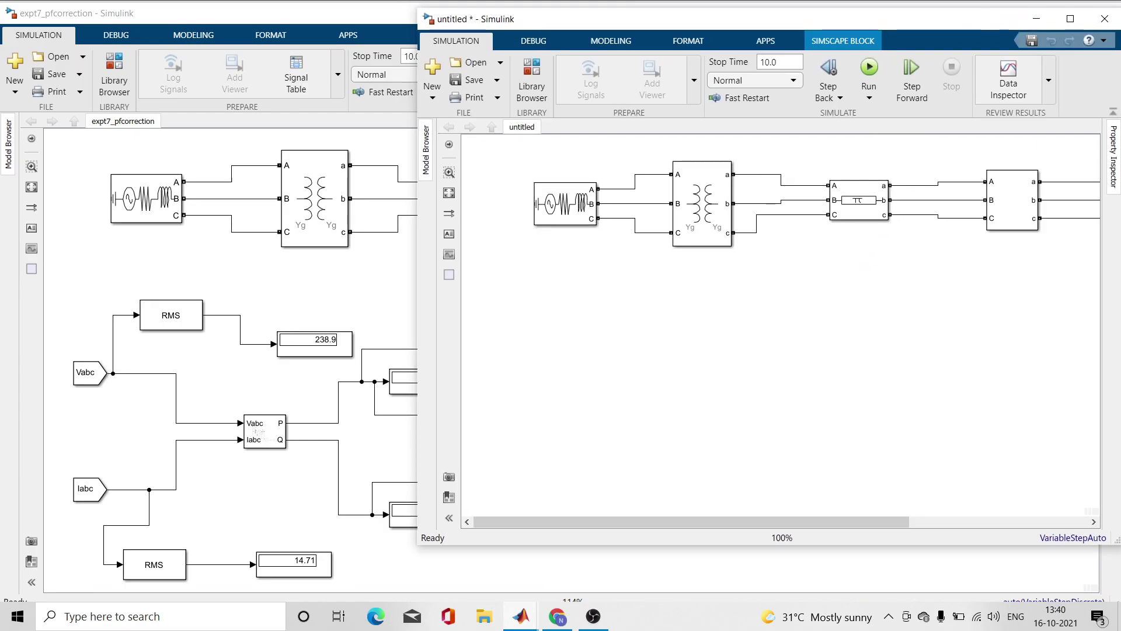
Minimize the untitled model and resize the expt7_pfcorrection window to fill about half the screen at full height
{"action": "left_click", "coordinate": [1037, 19]}
{"action": "left_click", "coordinate": [1069, 13]}
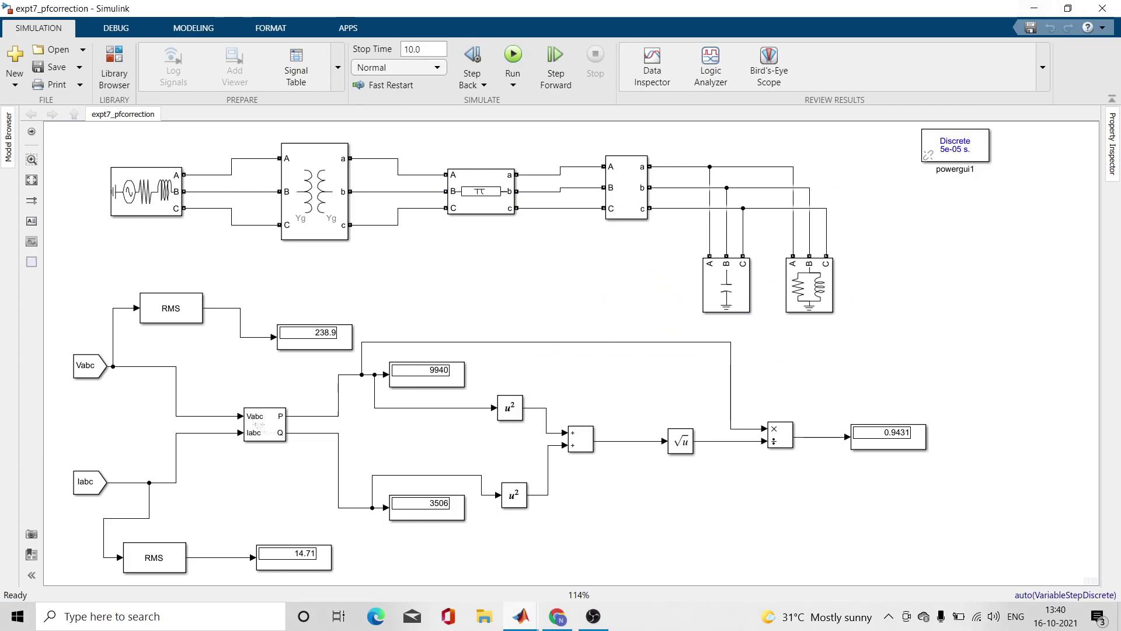
{"action": "left_click", "coordinate": [1068, 8]}
{"action": "left_click_drag", "start_coordinate": [974, 1], "coordinate": [892, 406]}
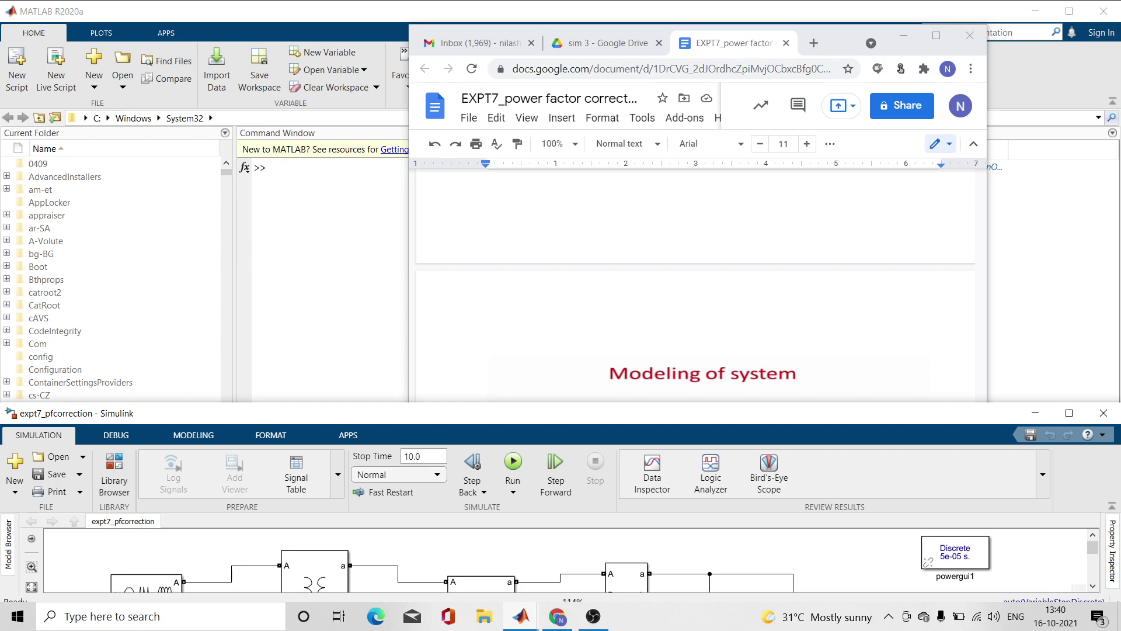
{"action": "left_click_drag", "start_coordinate": [892, 413], "coordinate": [835, 134]}
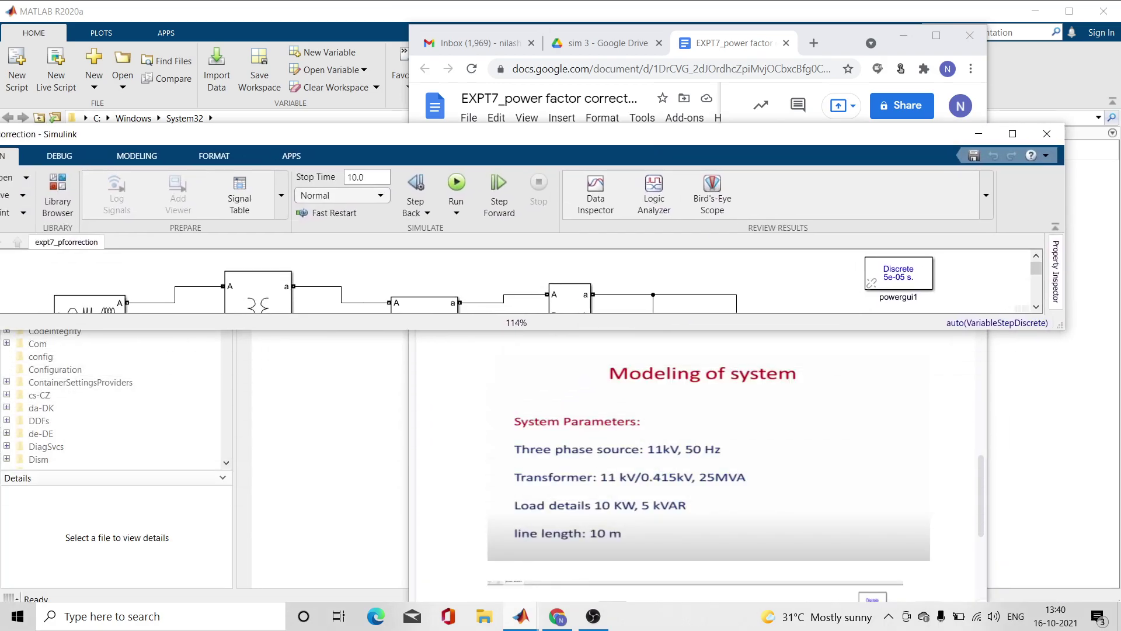
{"action": "left_click_drag", "start_coordinate": [1065, 278], "coordinate": [577, 278]}
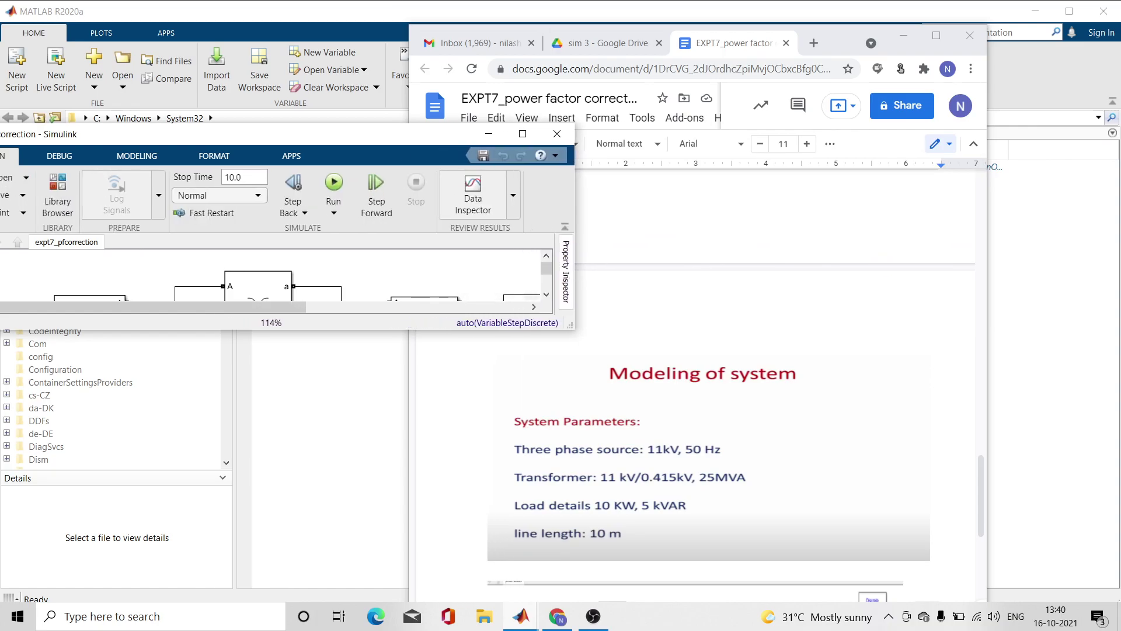
{"action": "left_click_drag", "start_coordinate": [280, 330], "coordinate": [281, 605]}
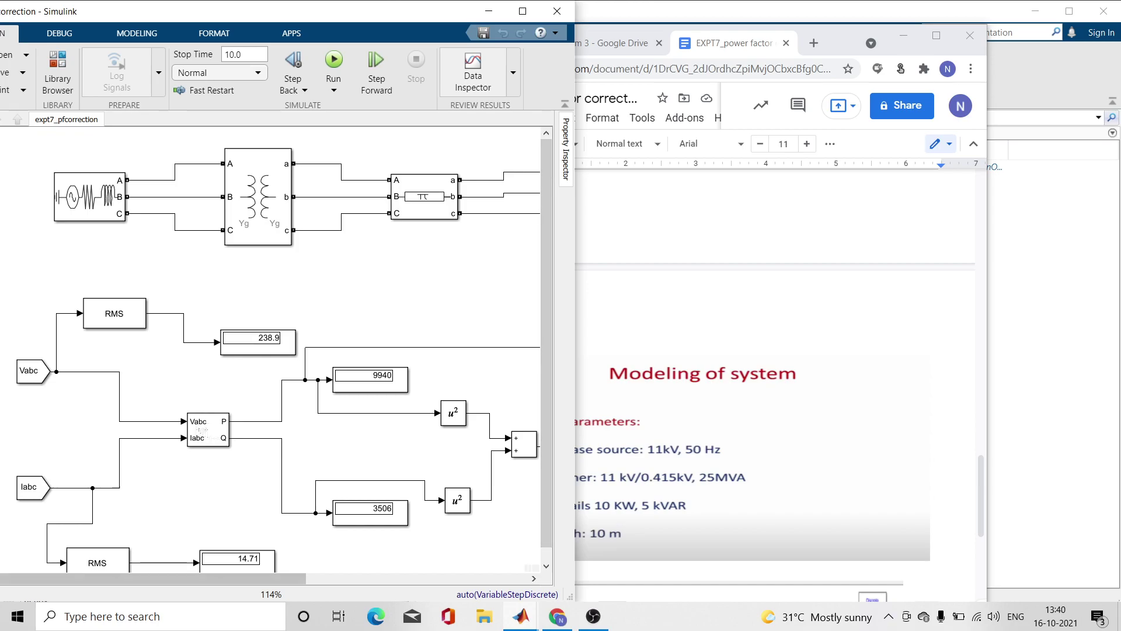
{"action": "left_click", "coordinate": [534, 579]}
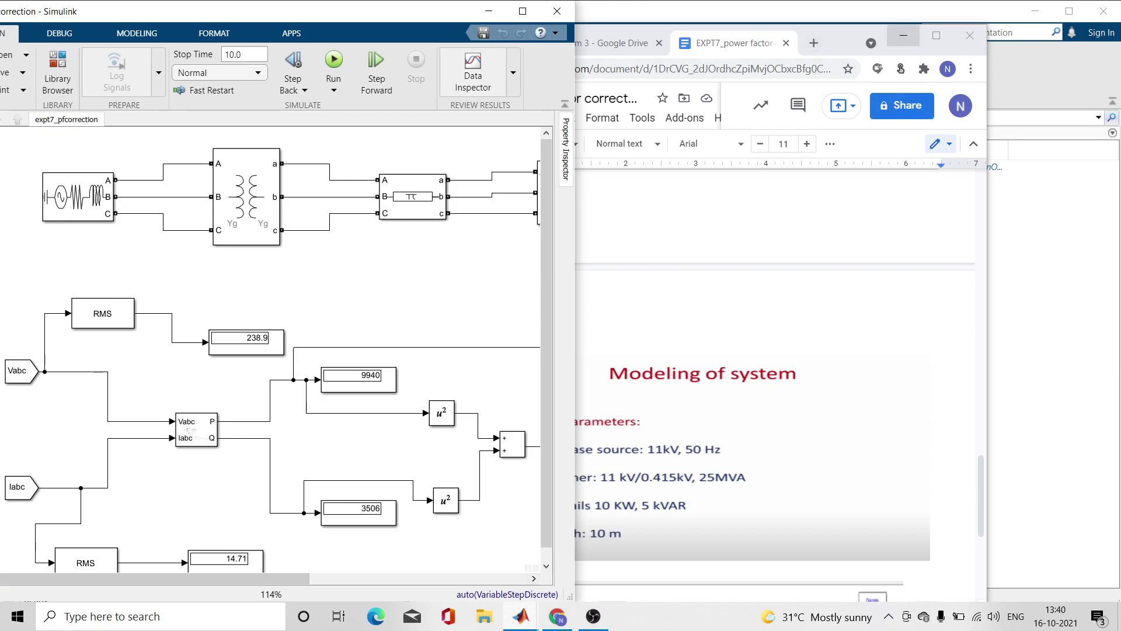
Place the EXPT7 experiment document beside the reference model and bring its Power Factor Correction Problem section into view
{"action": "left_click_drag", "start_coordinate": [841, 37], "coordinate": [987, 12]}
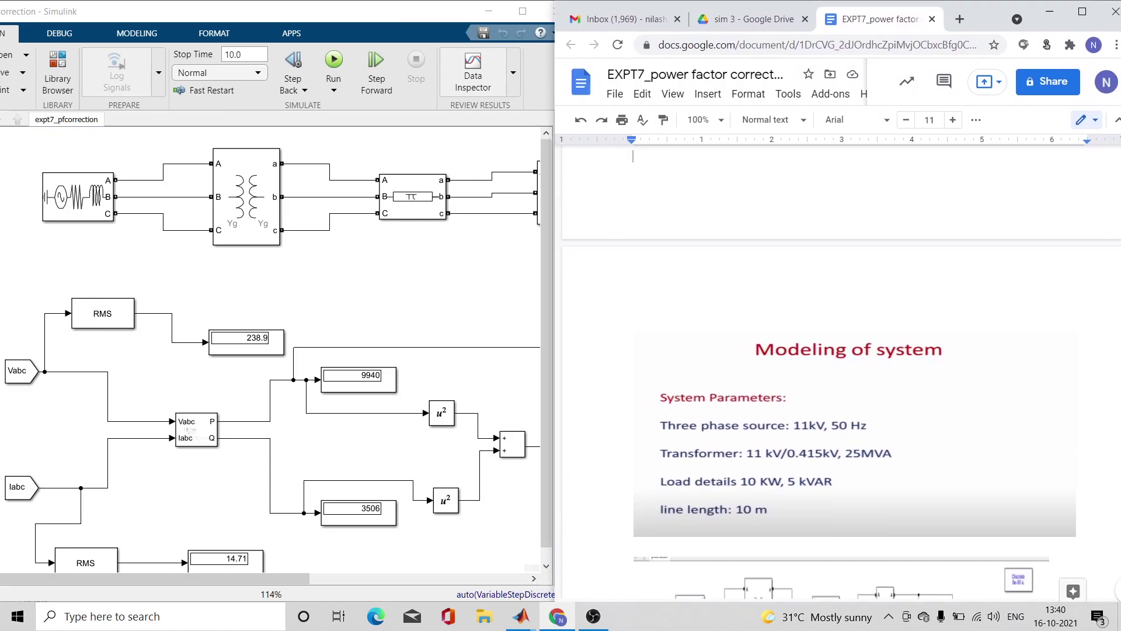
{"action": "scroll", "coordinate": [841, 350], "scroll_direction": "up", "scroll_amount": 5}
{"action": "left_click", "coordinate": [844, 462]}
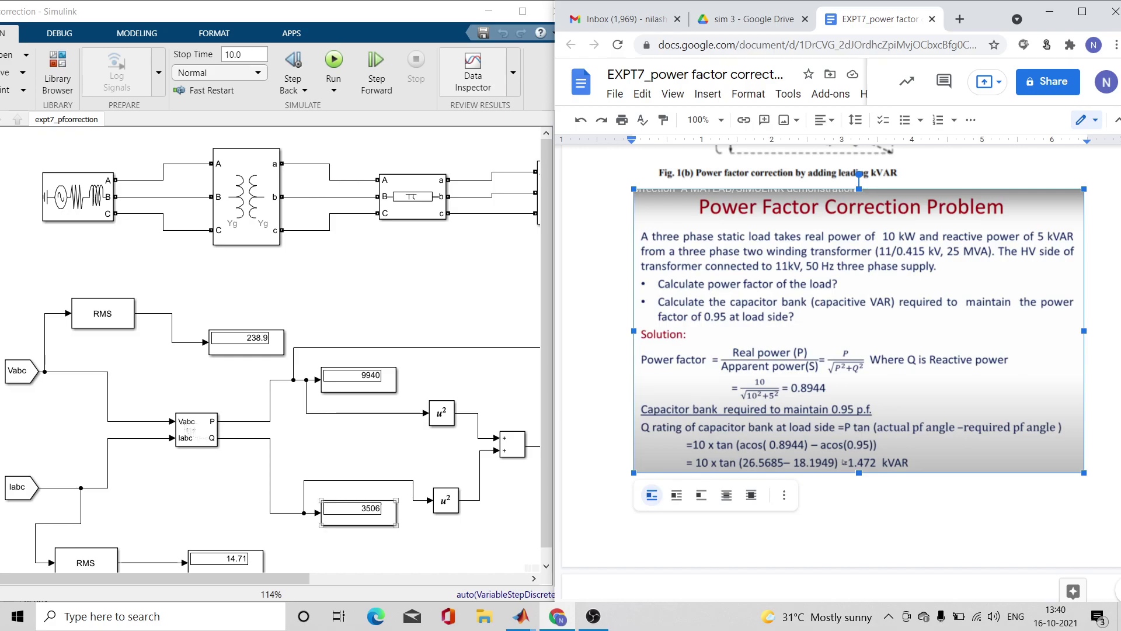
Widen the expt7_pfcorrection window and shift the experiment document aside so more of the circuit shows next to it
{"action": "key", "text": "alt+Tab"}
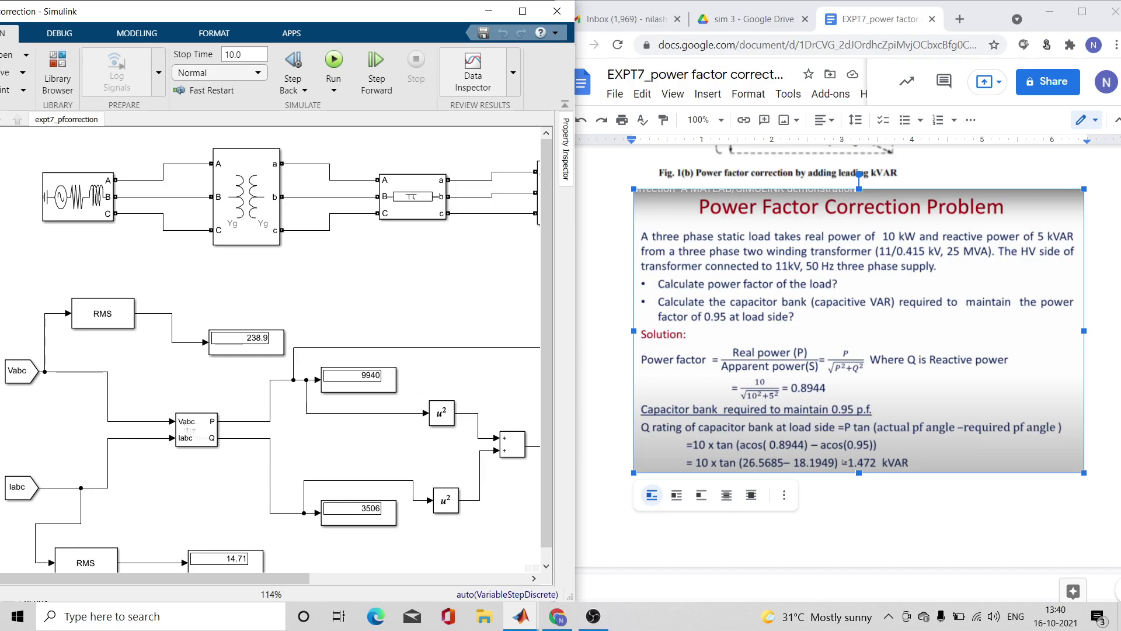
{"action": "left_click_drag", "start_coordinate": [575, 601], "coordinate": [644, 599]}
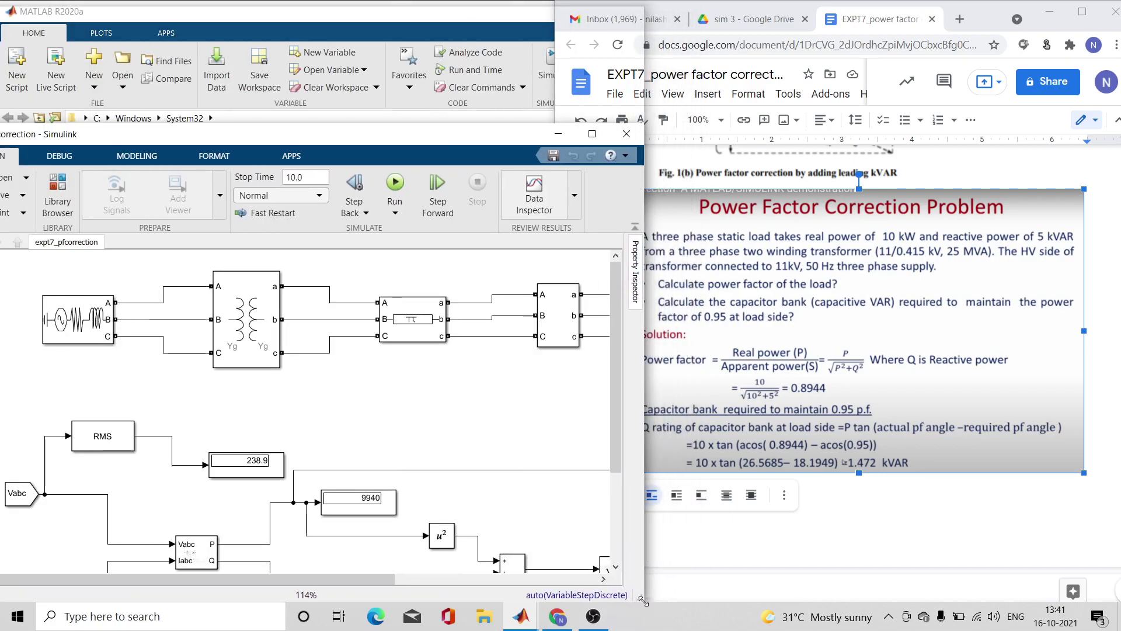
{"action": "key", "text": "super+shift+Up"}
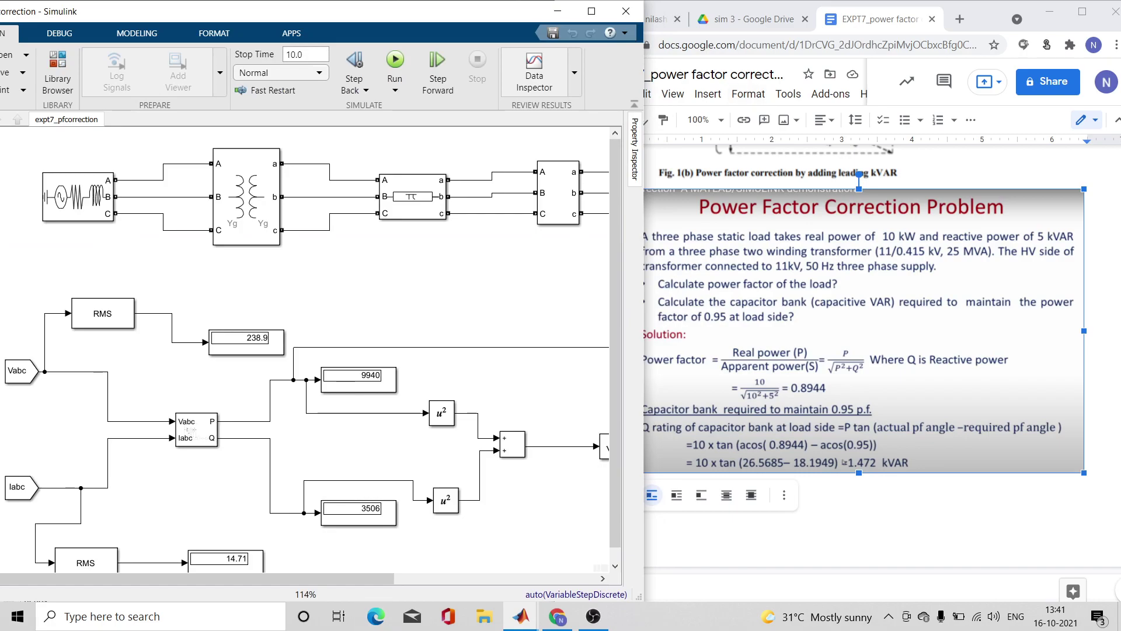
{"action": "key", "text": "alt+Tab"}
{"action": "left_click_drag", "start_coordinate": [983, 24], "coordinate": [1081, 27]}
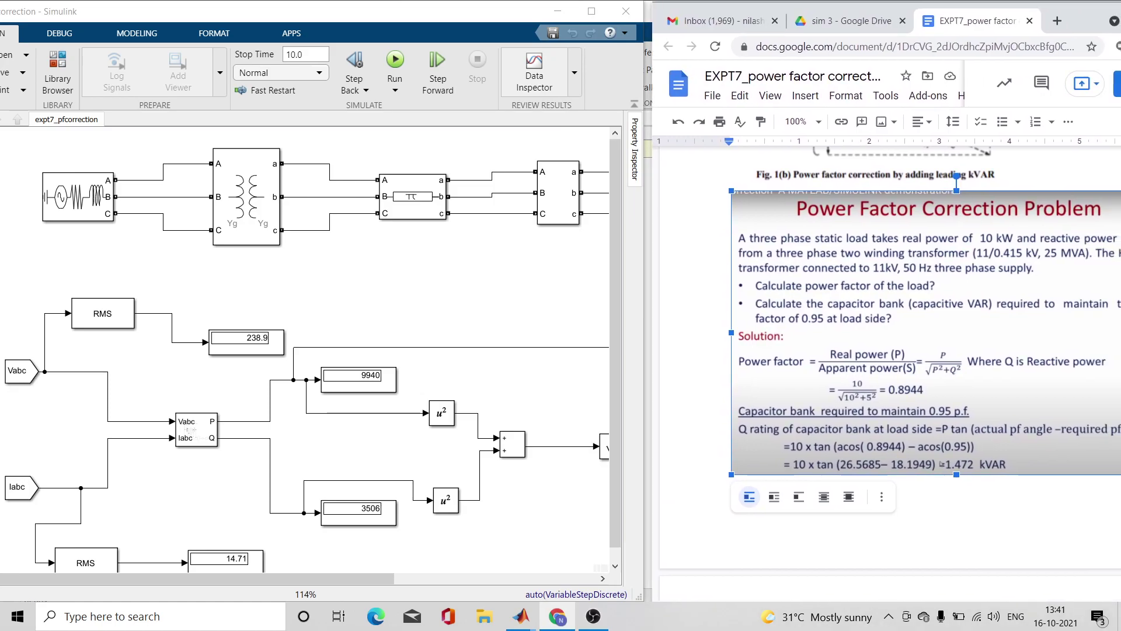
{"action": "left_click_drag", "start_coordinate": [645, 292], "coordinate": [734, 292]}
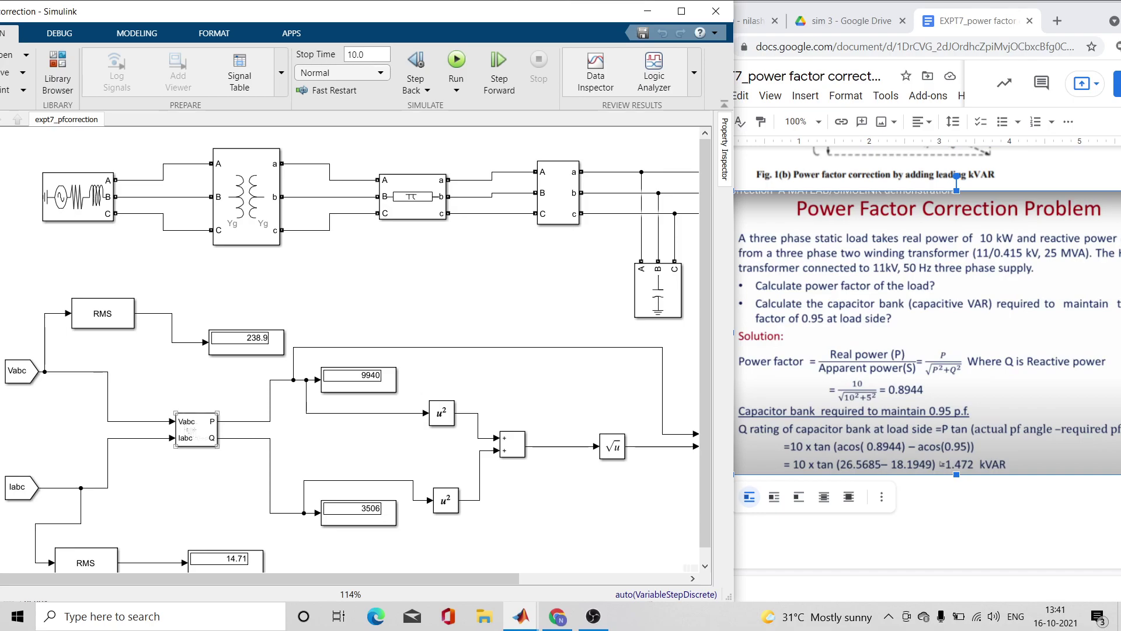
Move the Sqrt, Divide and power factor display blocks closer to the Add block in the reference model
{"action": "left_click", "coordinate": [196, 430]}
{"action": "left_click_drag", "start_coordinate": [612, 447], "coordinate": [566, 447]}
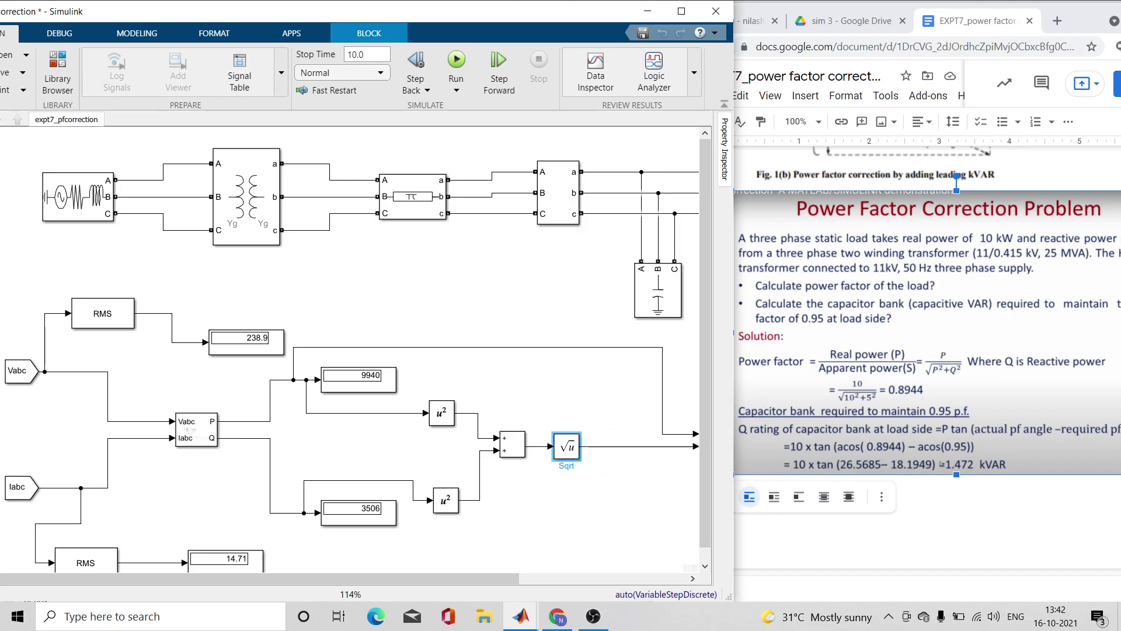
{"action": "left_click_drag", "start_coordinate": [444, 579], "coordinate": [485, 579]}
{"action": "left_click_drag", "start_coordinate": [658, 439], "coordinate": [575, 442]}
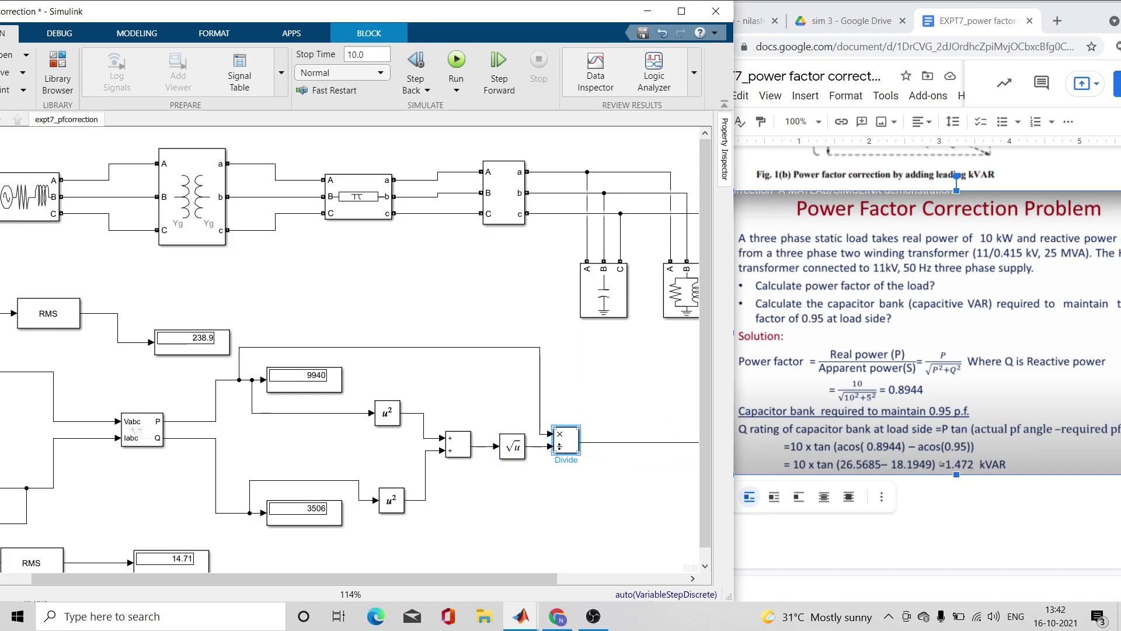
{"action": "left_click_drag", "start_coordinate": [467, 579], "coordinate": [542, 578]}
{"action": "left_click_drag", "start_coordinate": [660, 442], "coordinate": [529, 442]}
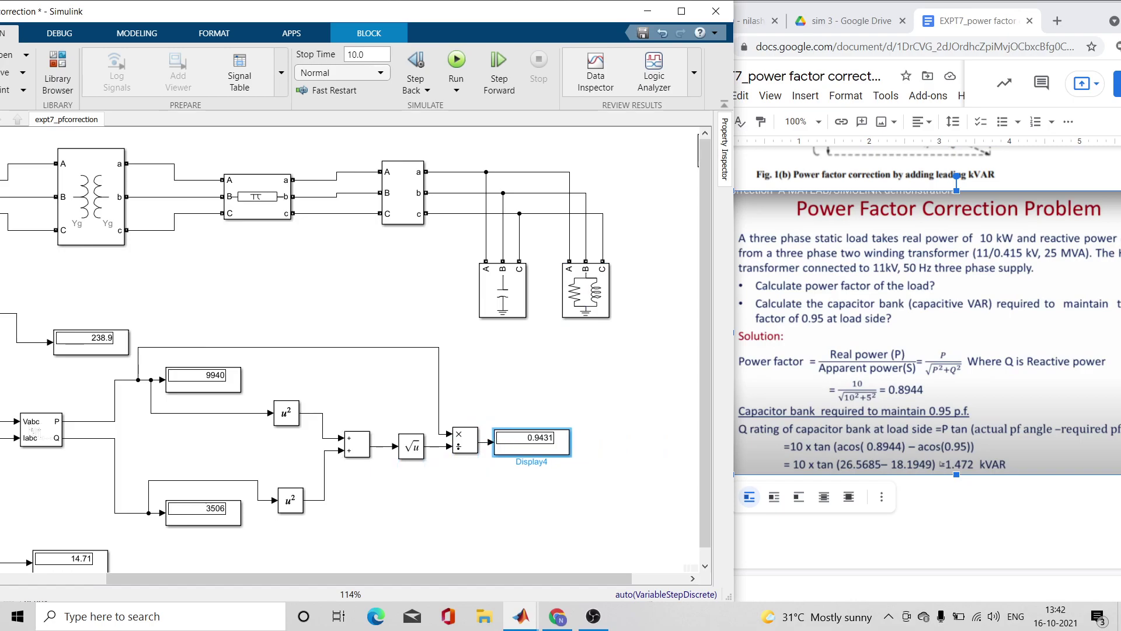
Examine the Add, Sqrt and Three-Phase V-I Measurement blocks of the reference model
{"action": "scroll", "coordinate": [351, 350], "scroll_direction": "left", "scroll_amount": 5}
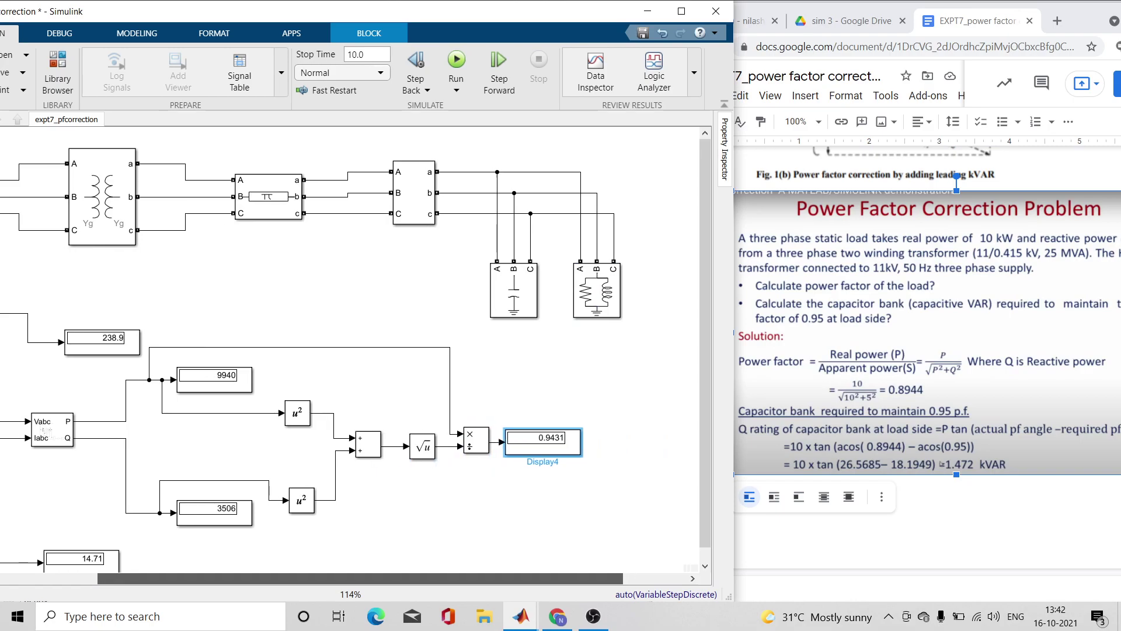
{"action": "scroll", "coordinate": [351, 350], "scroll_direction": "left", "scroll_amount": 2}
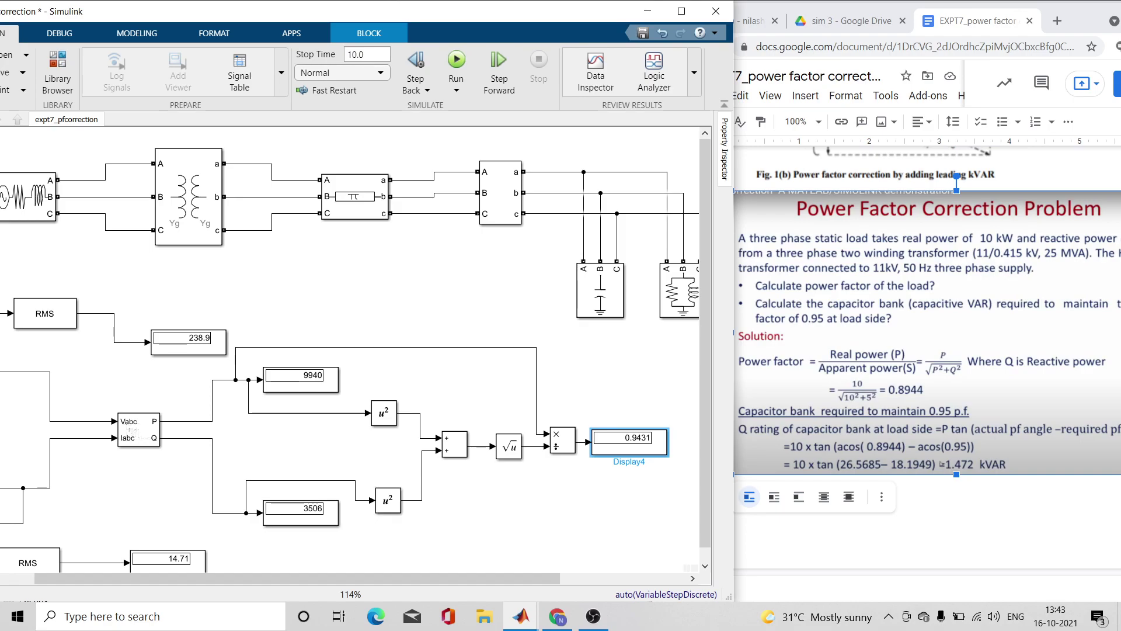
{"action": "left_click", "coordinate": [454, 445]}
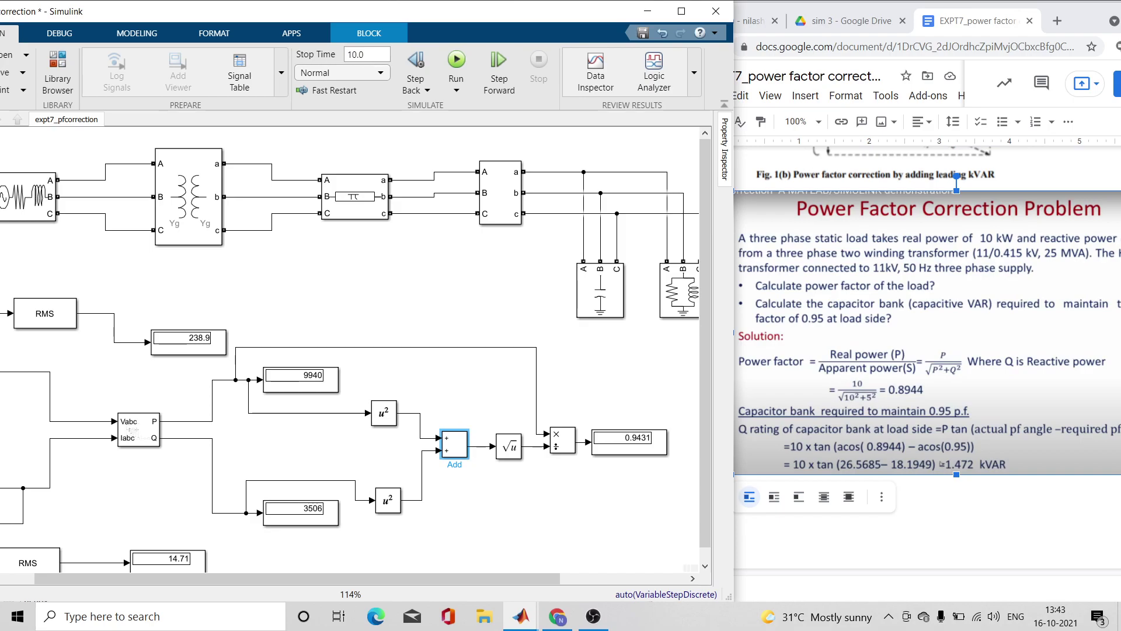
{"action": "left_click", "coordinate": [509, 446]}
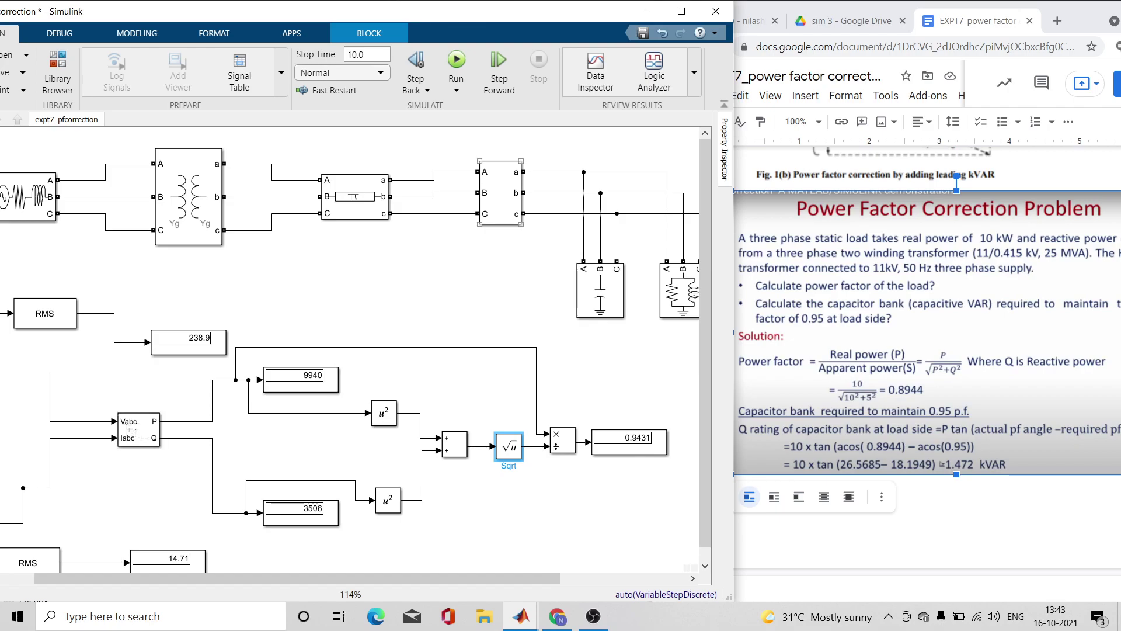
{"action": "left_click", "coordinate": [501, 193]}
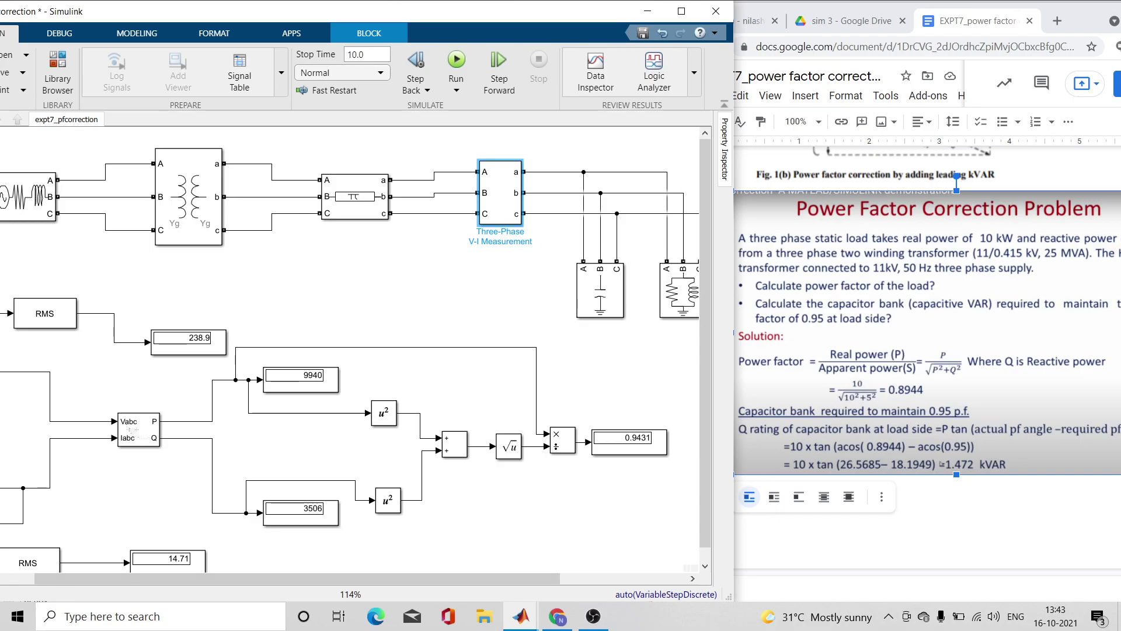
Inspect the voltage RMS block and check the Goto tag in the Vabc From block's parameters, leaving them unchanged
{"action": "left_click_drag", "start_coordinate": [297, 578], "coordinate": [262, 578]}
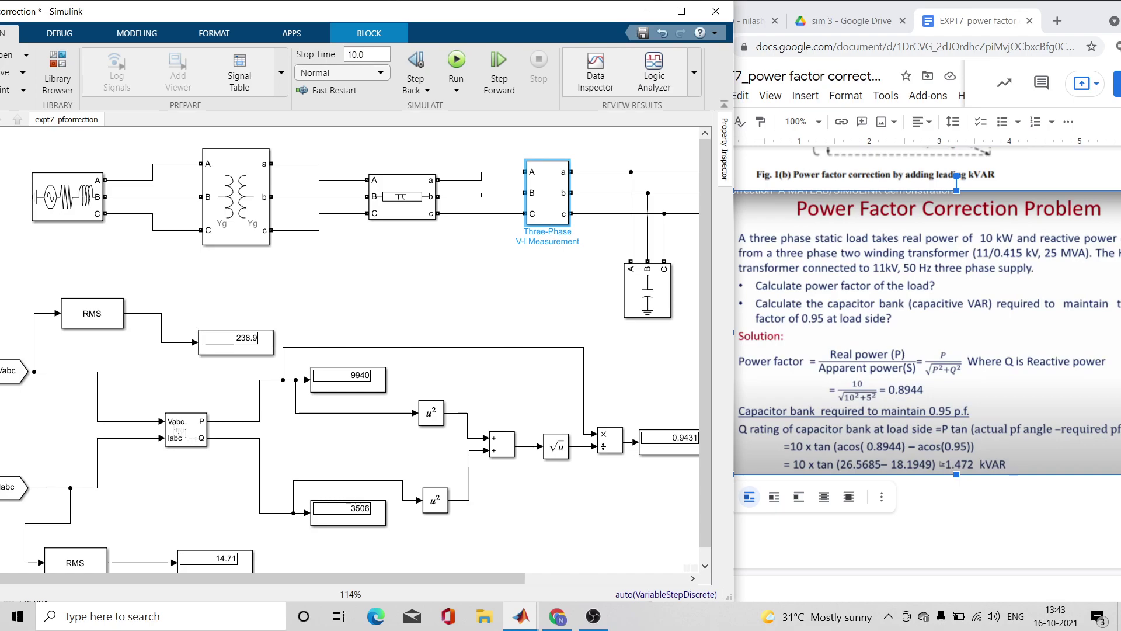
{"action": "left_click", "coordinate": [92, 314]}
{"action": "left_click", "coordinate": [92, 314]}
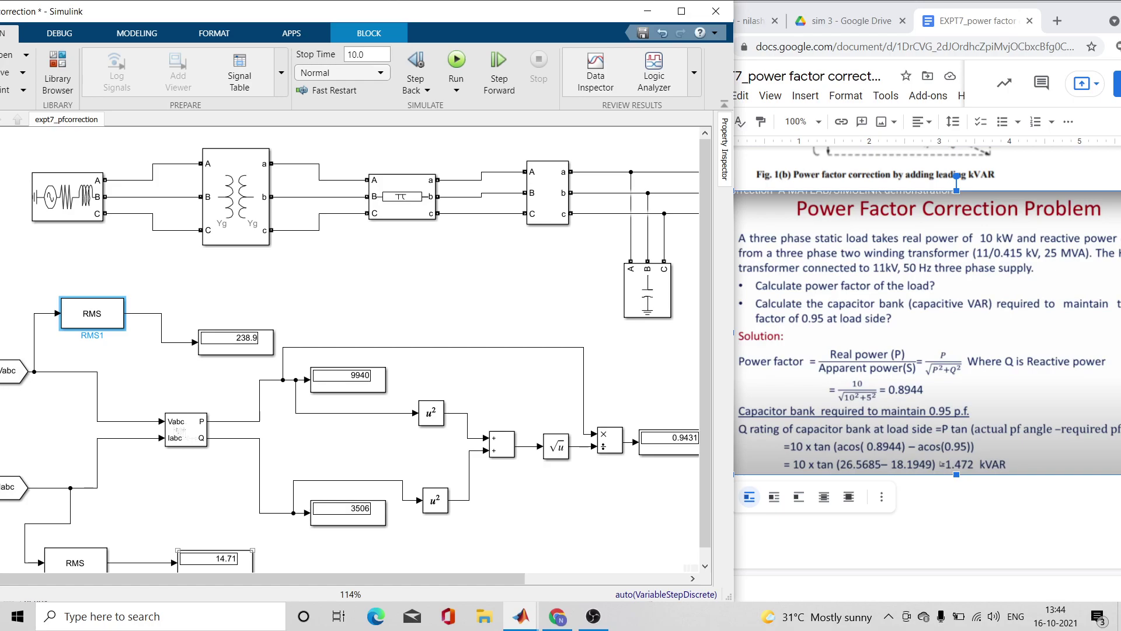
{"action": "left_click", "coordinate": [13, 370]}
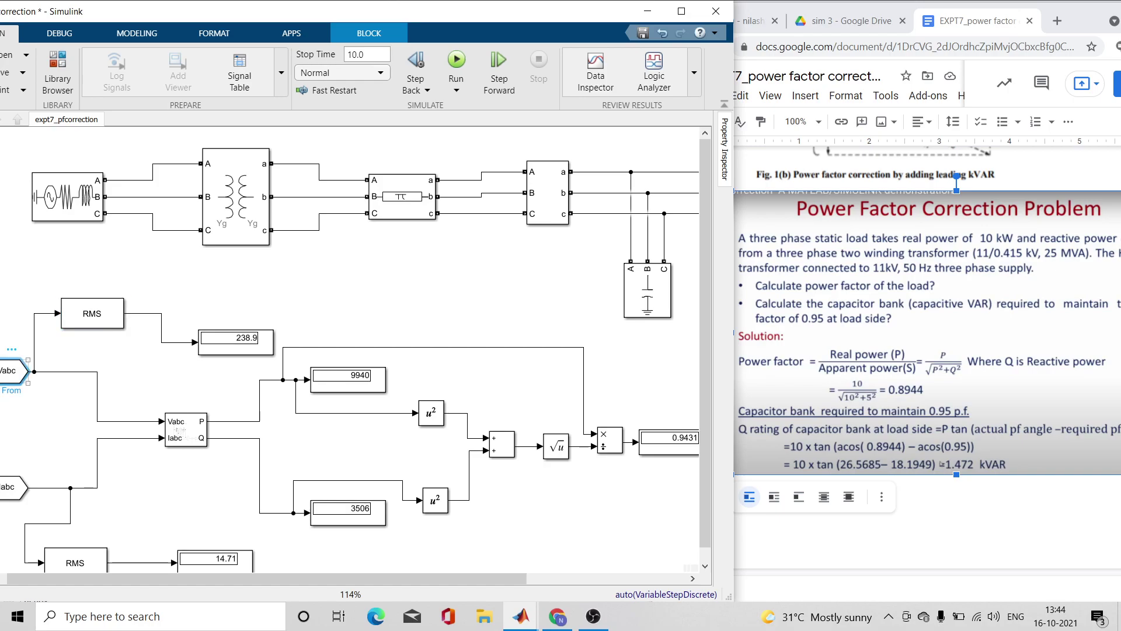
{"action": "double_click", "coordinate": [13, 370]}
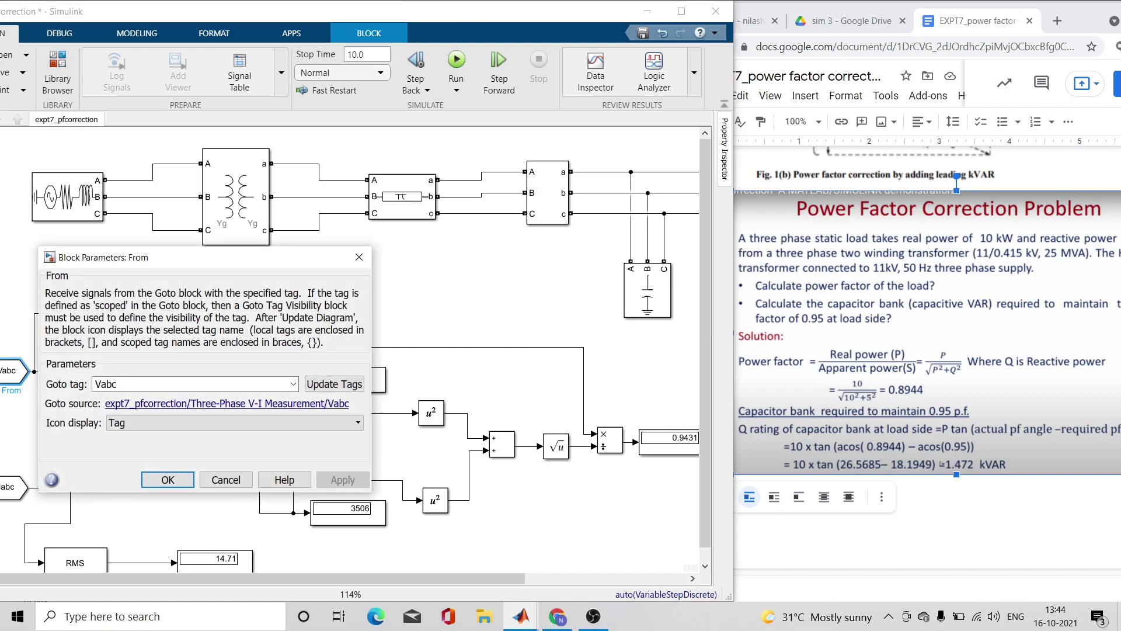
{"action": "left_click", "coordinate": [359, 257]}
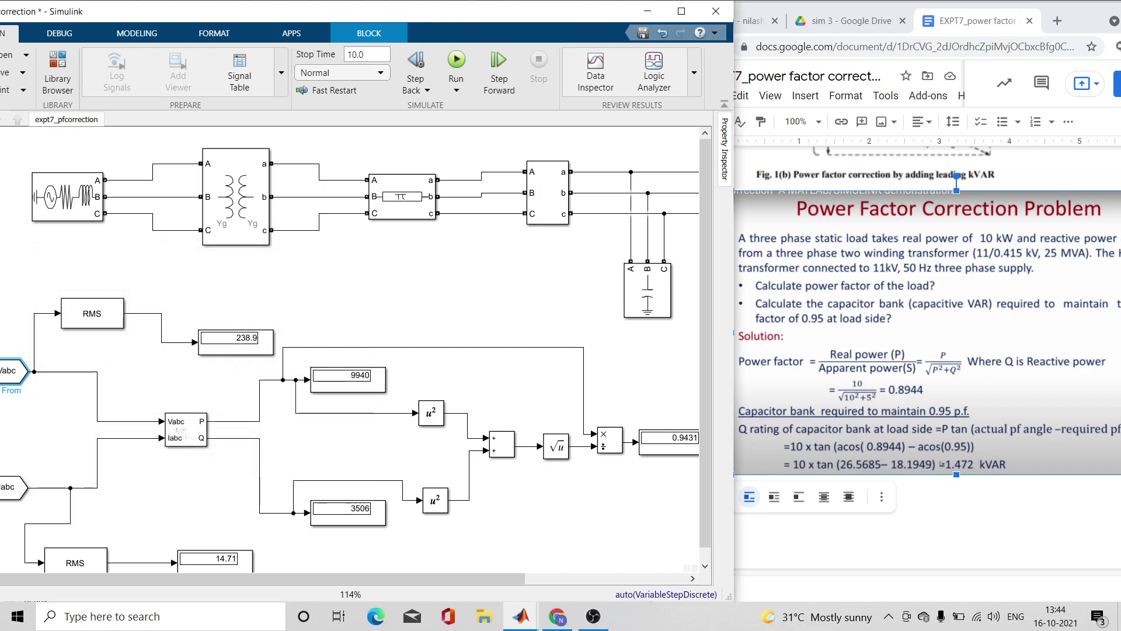
Minimize the reference model and bring the untitled model back, maximized to the full screen
{"action": "left_click", "coordinate": [647, 10]}
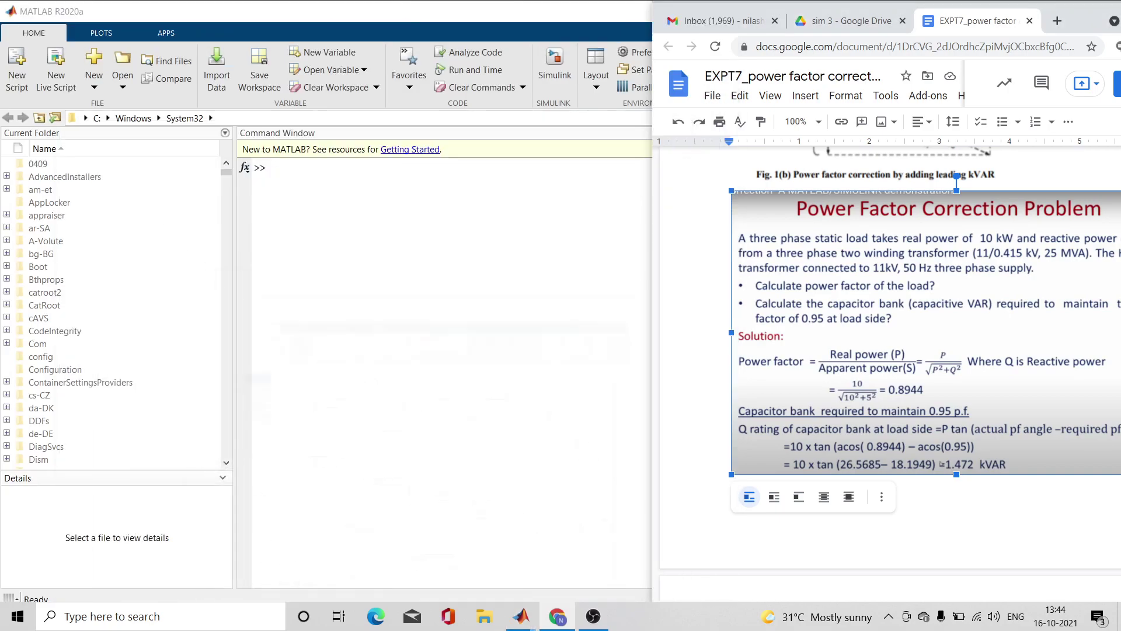
{"action": "left_click", "coordinate": [555, 304]}
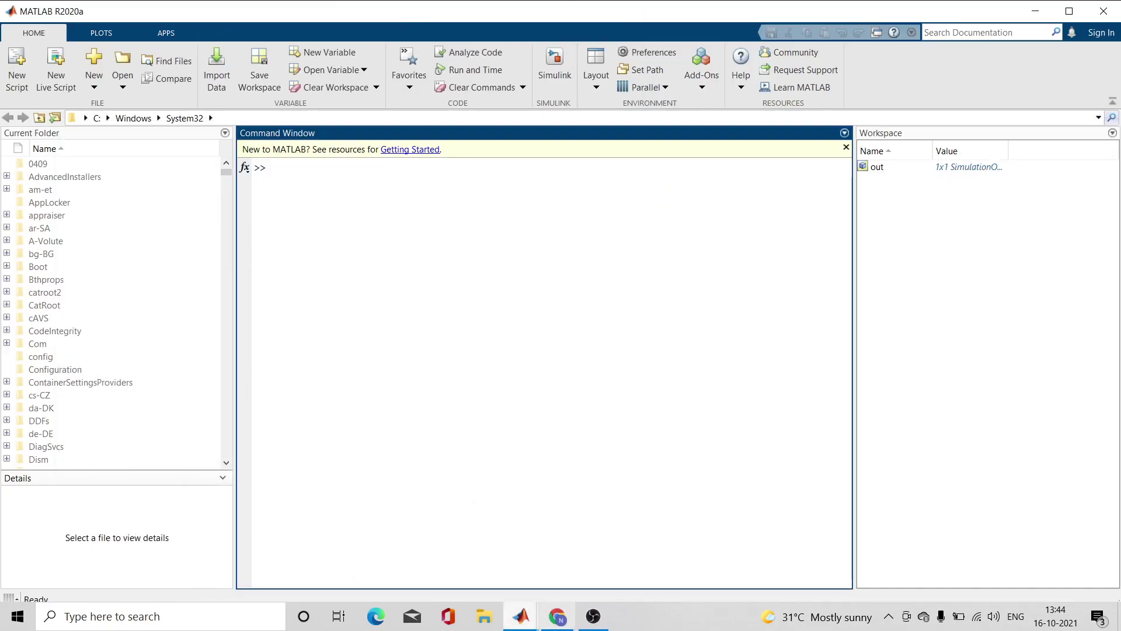
{"action": "left_click", "coordinate": [521, 617]}
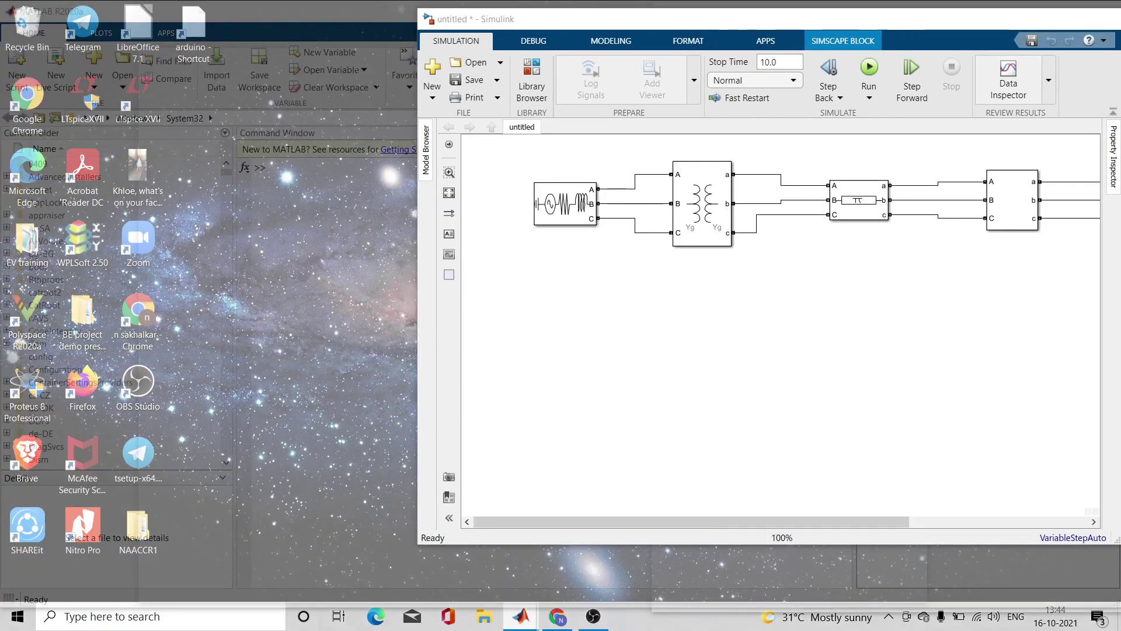
{"action": "left_click", "coordinate": [709, 549]}
{"action": "left_click", "coordinate": [1070, 19]}
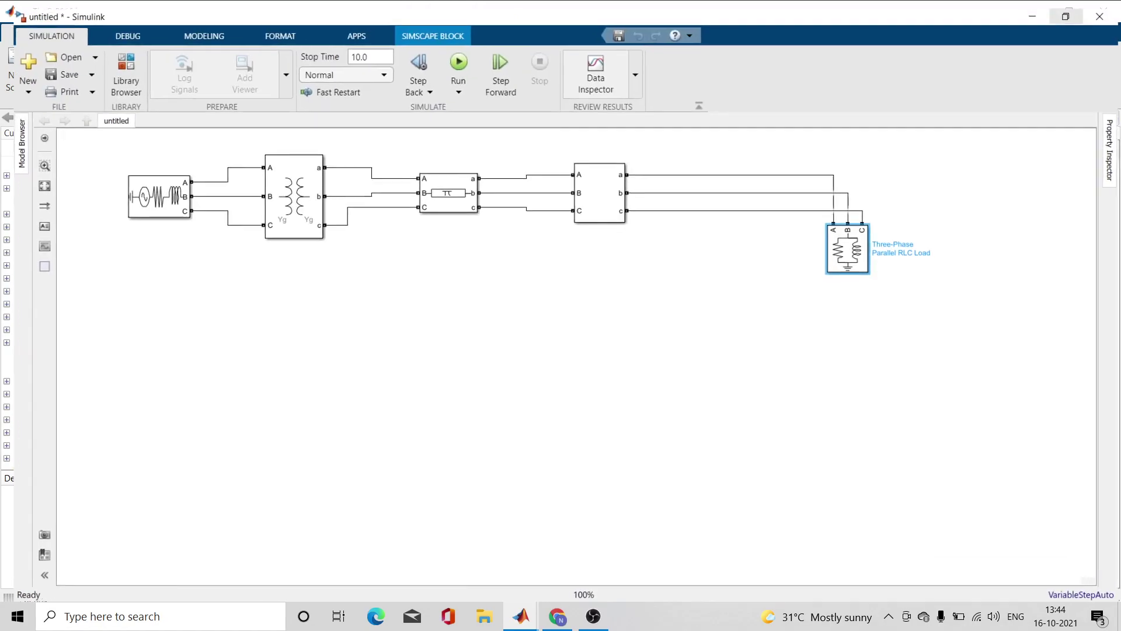
{"action": "left_click", "coordinate": [594, 616]}
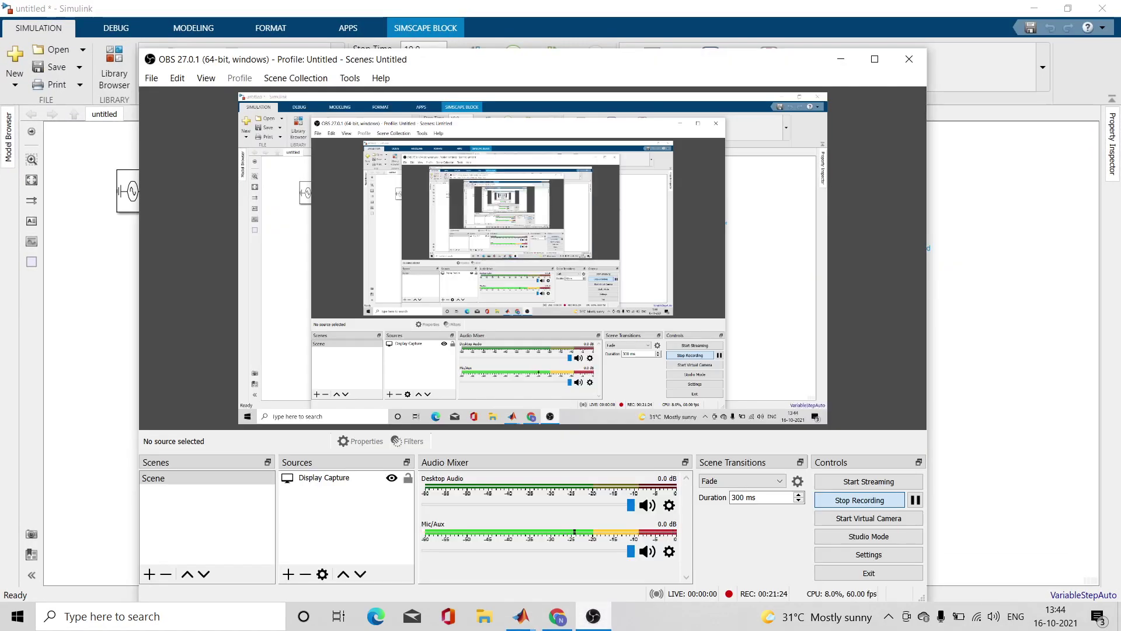
{"action": "left_click", "coordinate": [841, 59]}
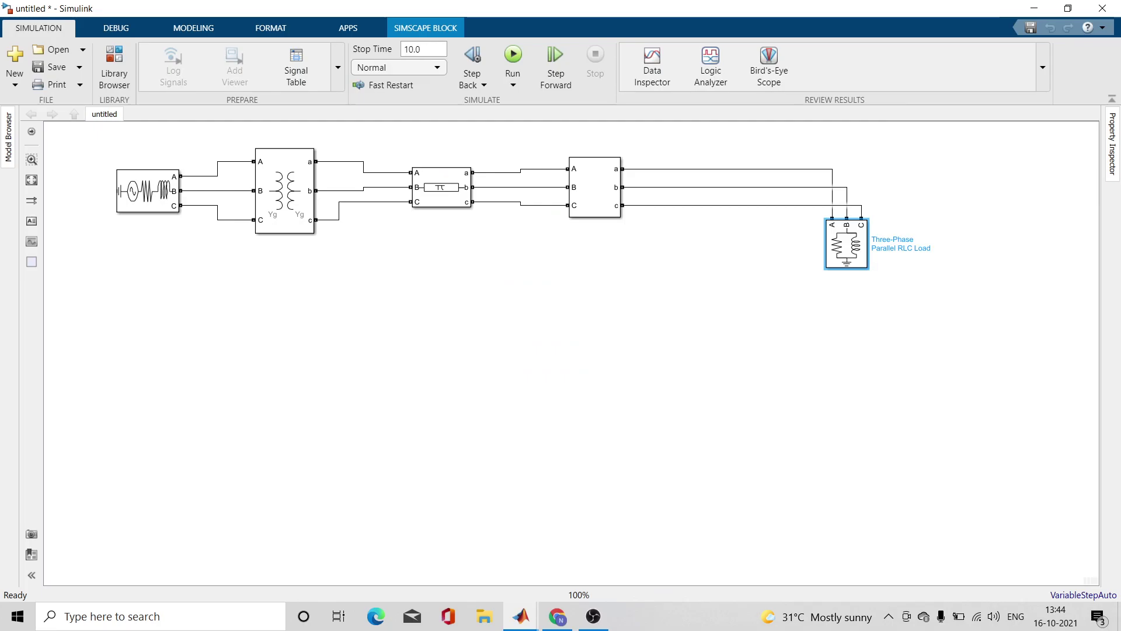
Search the Simulink block library for "measurement"
{"action": "left_click", "coordinate": [114, 67]}
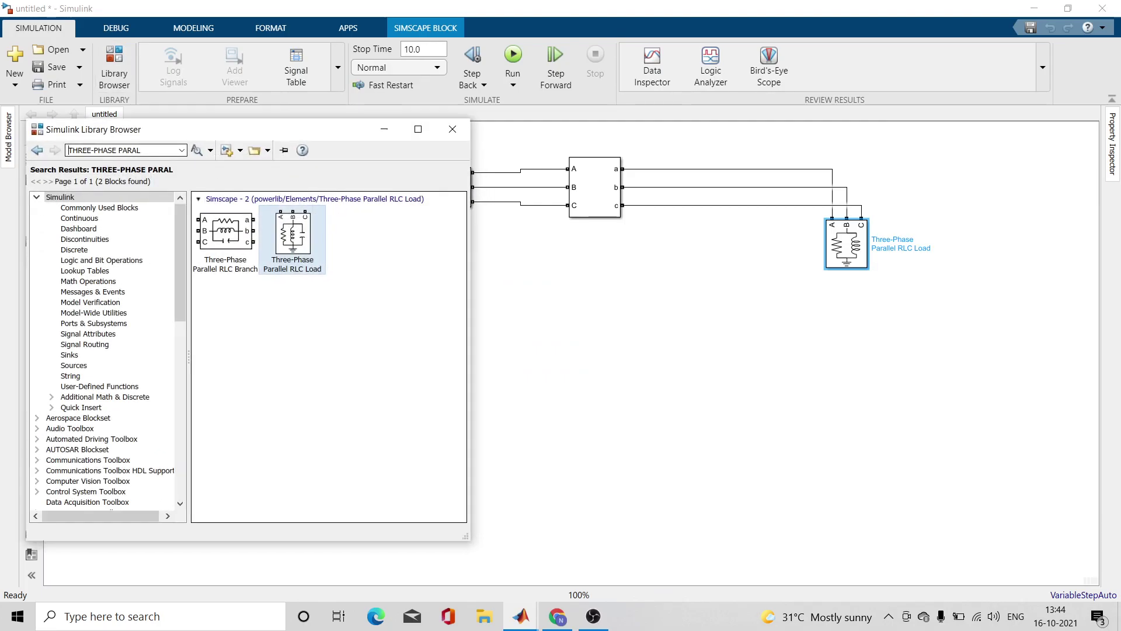
{"action": "key", "text": "ctrl+a"}
{"action": "type", "text": "ma"}
{"action": "key", "text": "BackSpace"}
{"action": "type", "text": "easuremen"}
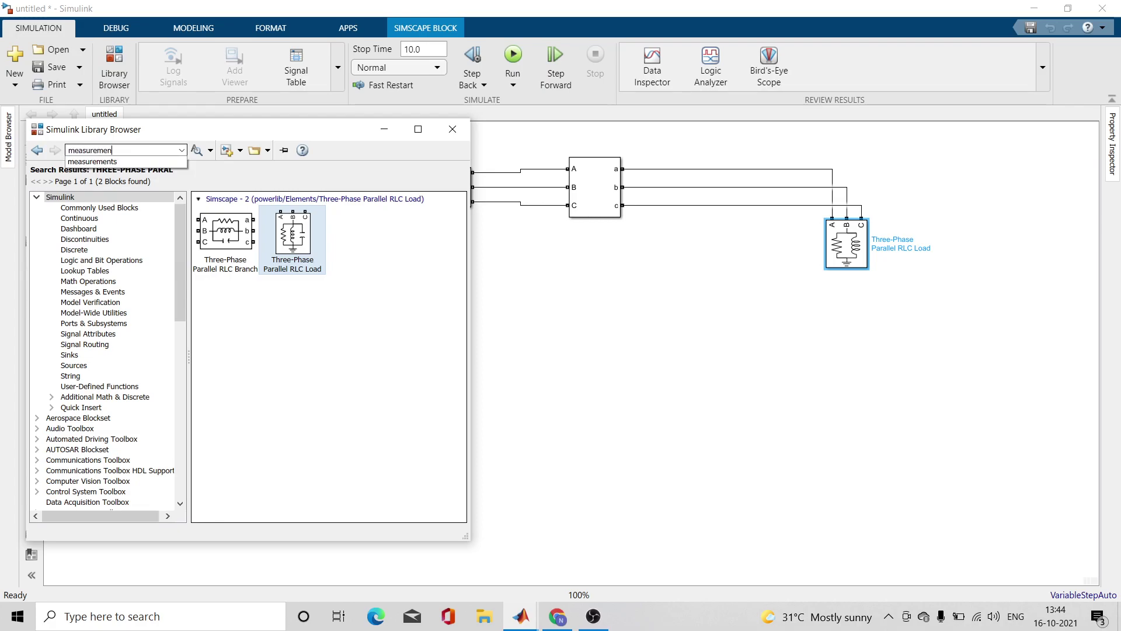
{"action": "type", "text": "t"}
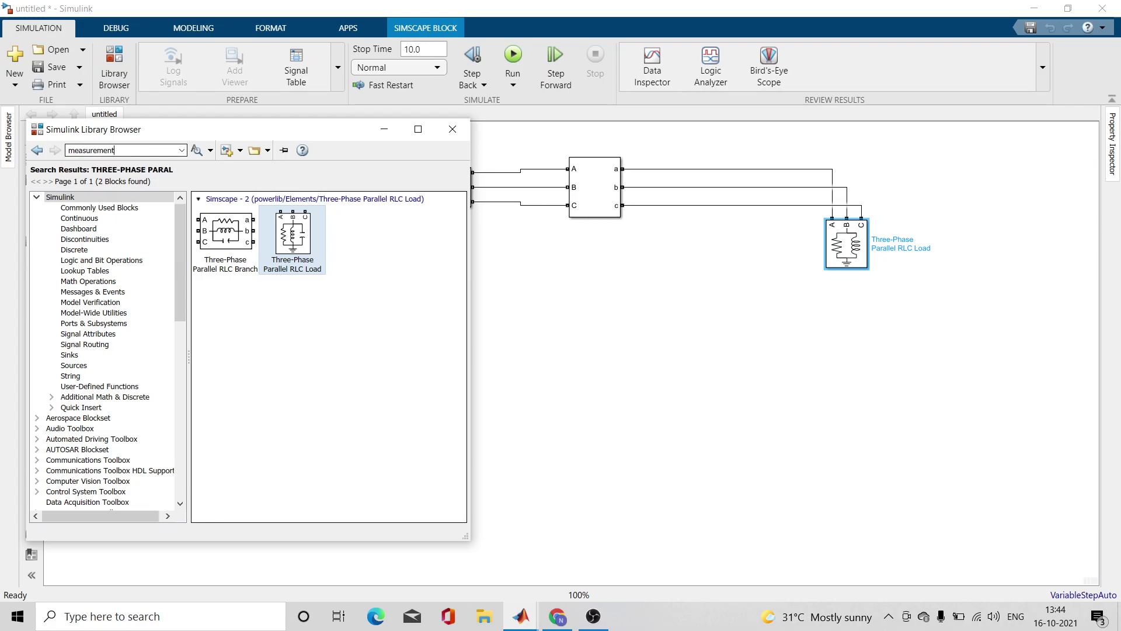
{"action": "key", "text": "Return"}
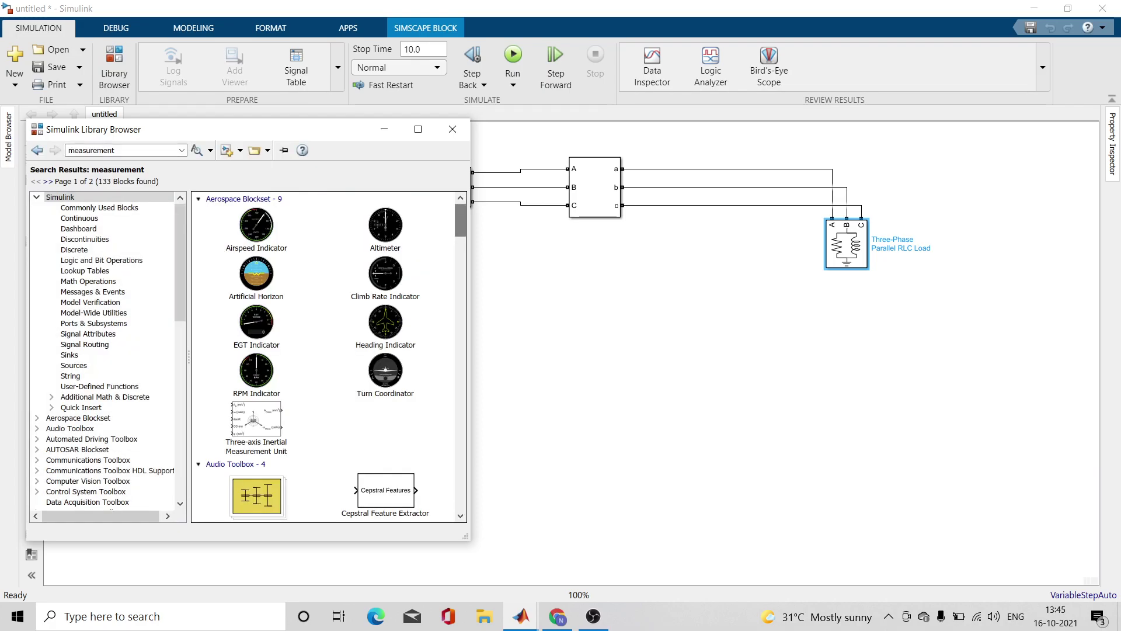
Add the Power (3ph, Instantaneous) block to the untitled model and place it below the pi-section line block
{"action": "scroll", "coordinate": [329, 356], "scroll_direction": "down", "scroll_amount": 10}
{"action": "scroll", "coordinate": [328, 357], "scroll_direction": "down", "scroll_amount": 8}
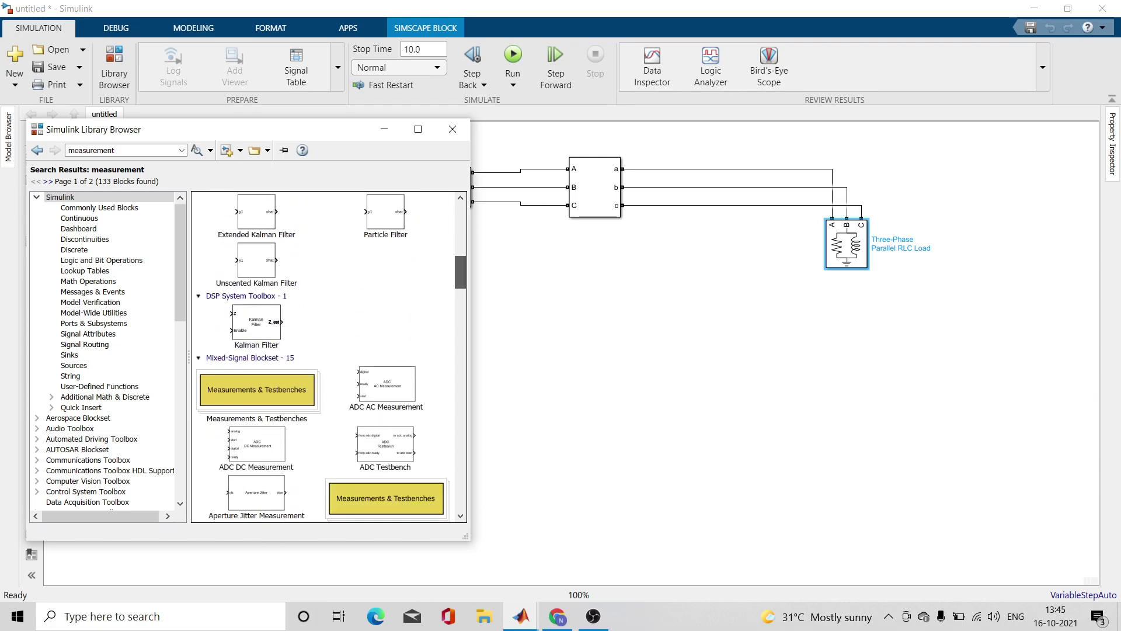
{"action": "scroll", "coordinate": [329, 357], "scroll_direction": "down", "scroll_amount": 8}
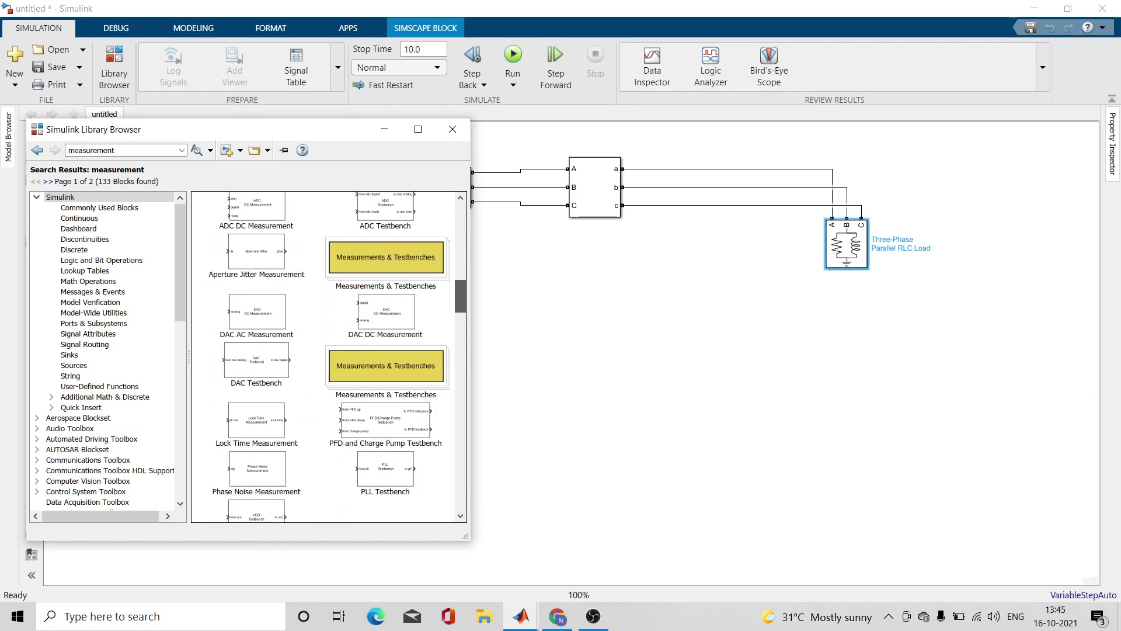
{"action": "scroll", "coordinate": [329, 356], "scroll_direction": "down", "scroll_amount": 8}
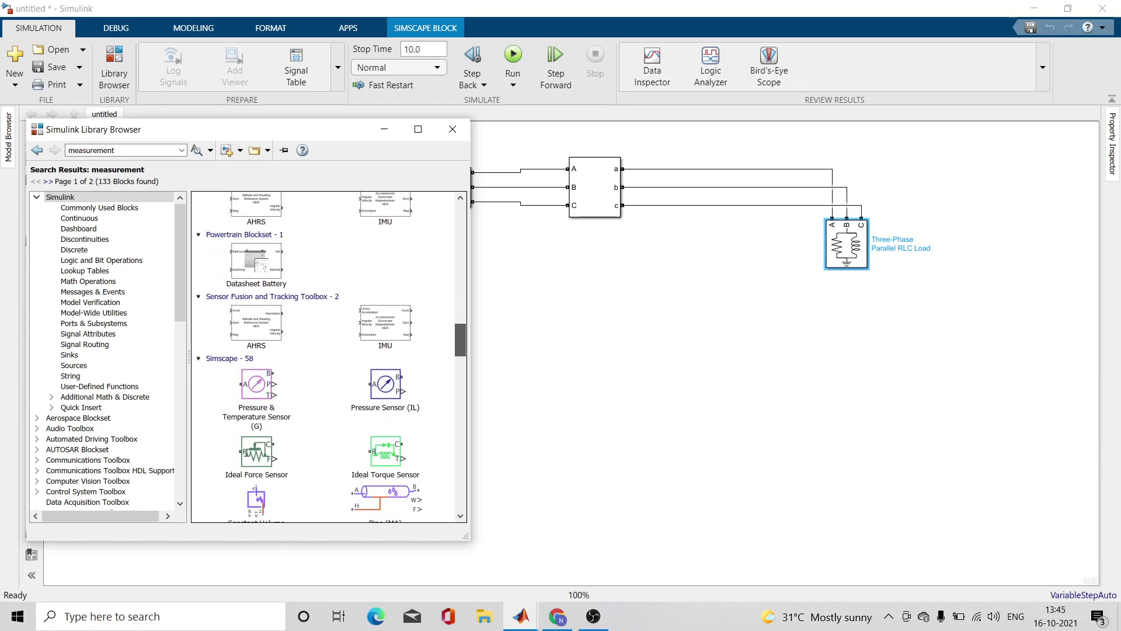
{"action": "scroll", "coordinate": [328, 356], "scroll_direction": "down", "scroll_amount": 4}
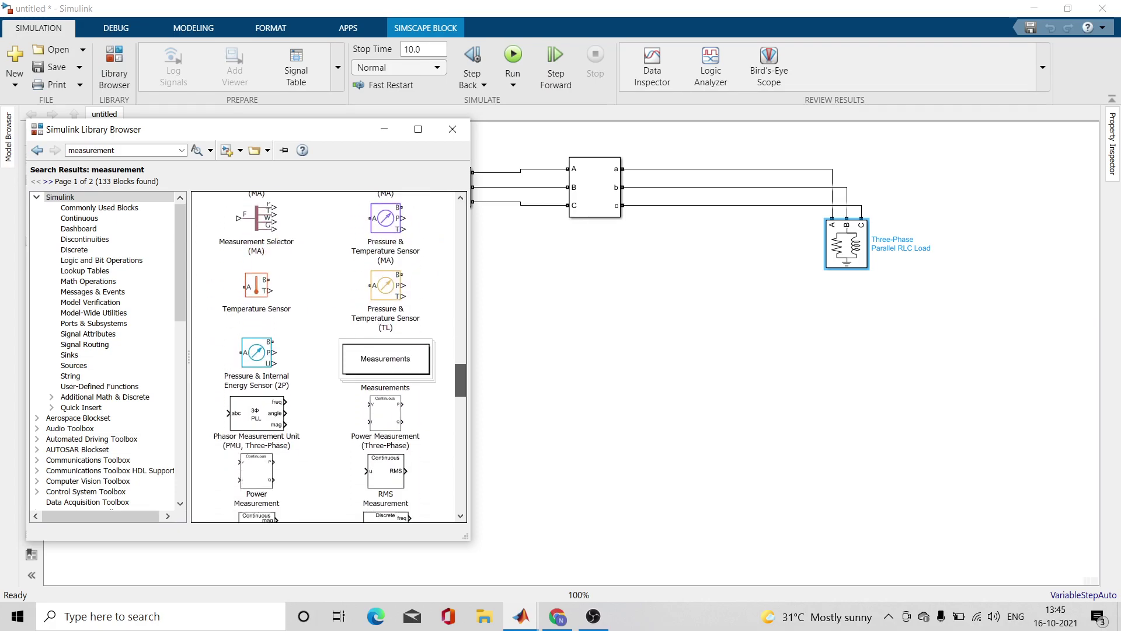
{"action": "scroll", "coordinate": [329, 356], "scroll_direction": "down", "scroll_amount": 3}
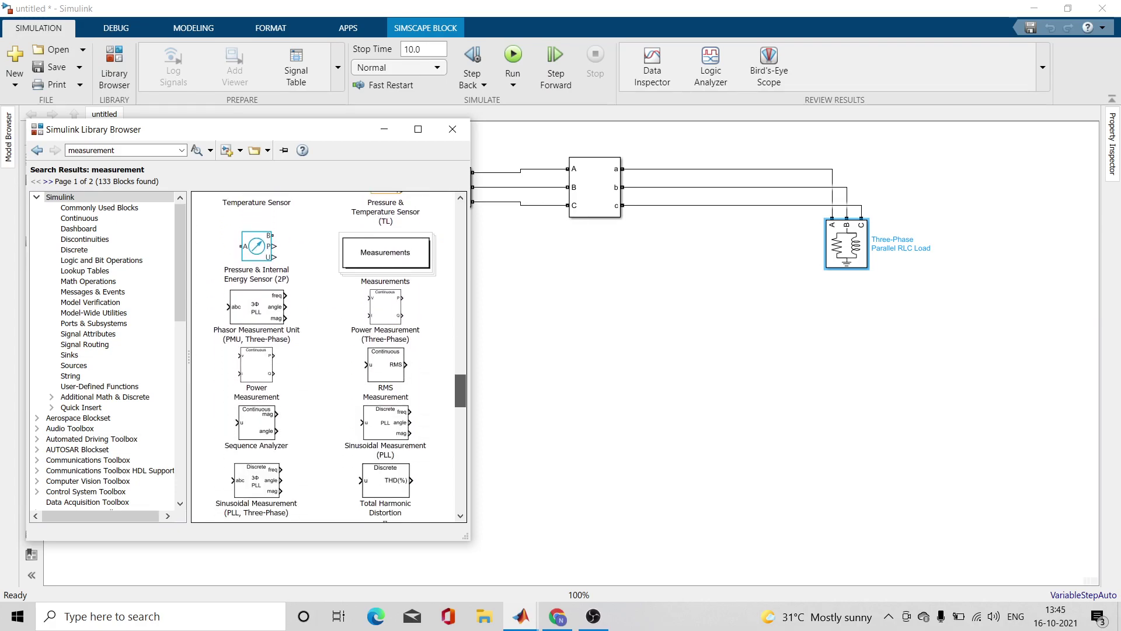
{"action": "scroll", "coordinate": [329, 357], "scroll_direction": "down", "scroll_amount": 3}
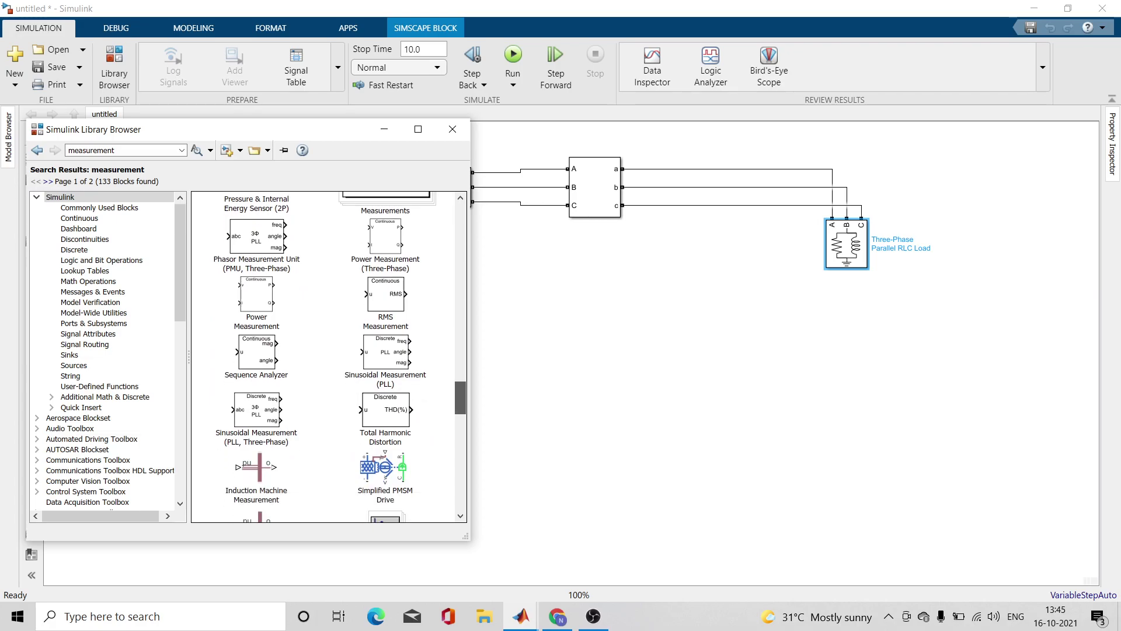
{"action": "scroll", "coordinate": [328, 356], "scroll_direction": "down", "scroll_amount": 20}
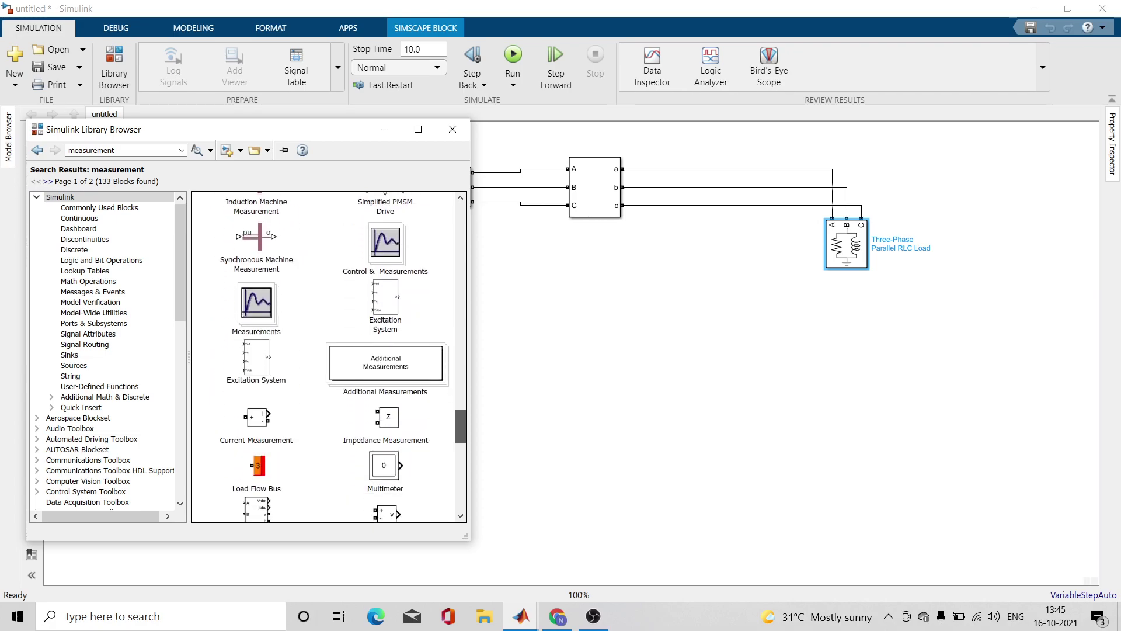
{"action": "scroll", "coordinate": [329, 356], "scroll_direction": "down", "scroll_amount": 11}
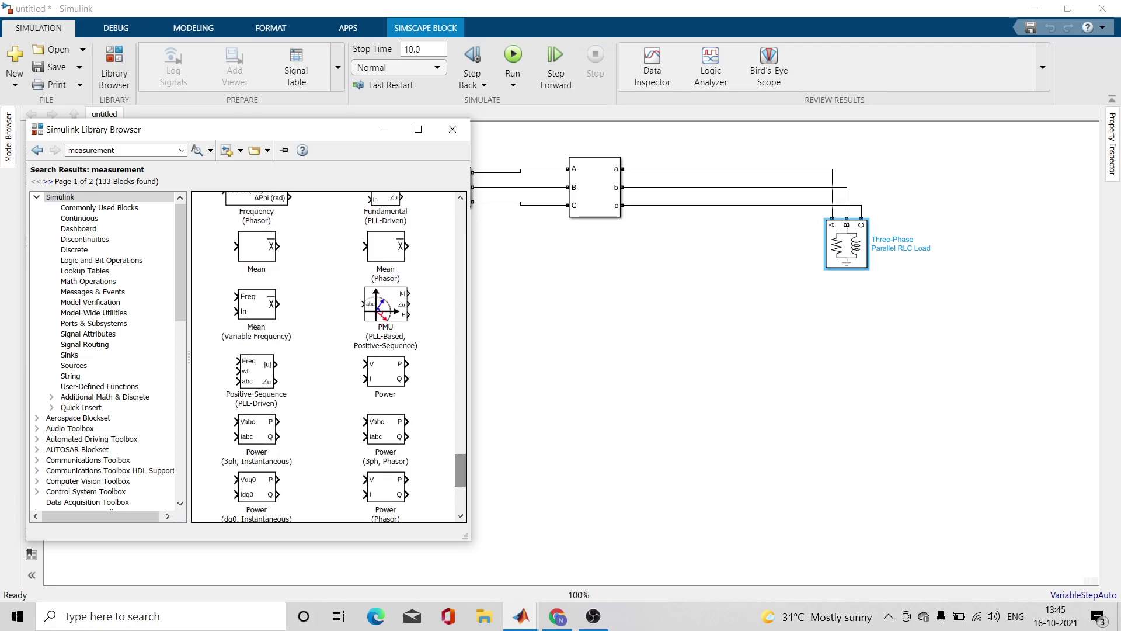
{"action": "scroll", "coordinate": [329, 356], "scroll_direction": "down", "scroll_amount": 1}
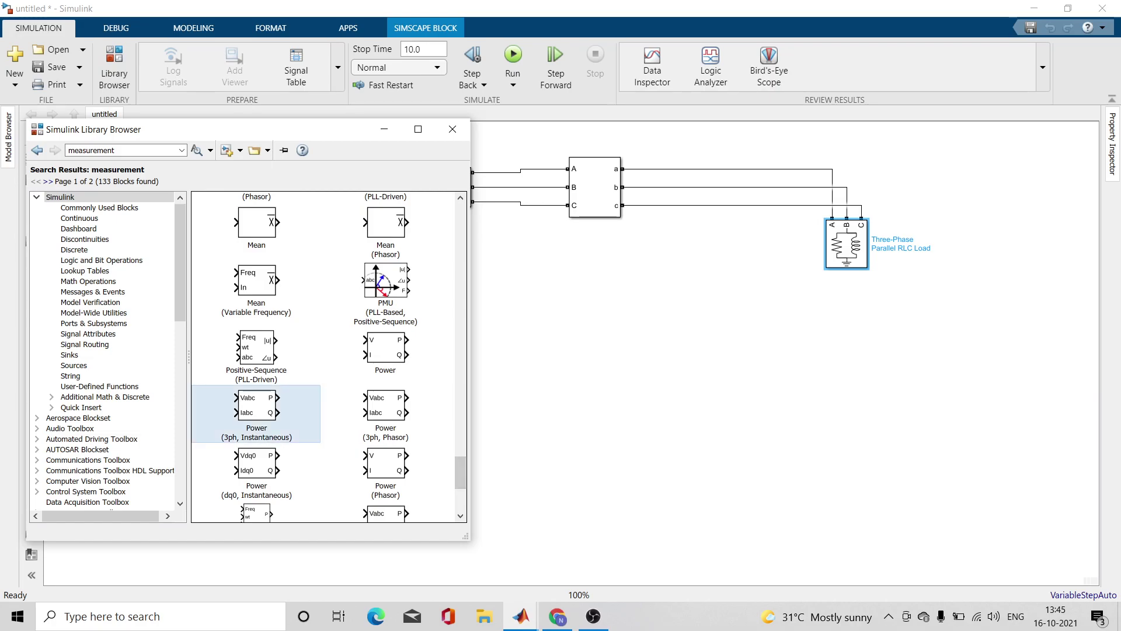
{"action": "right_click", "coordinate": [262, 413]}
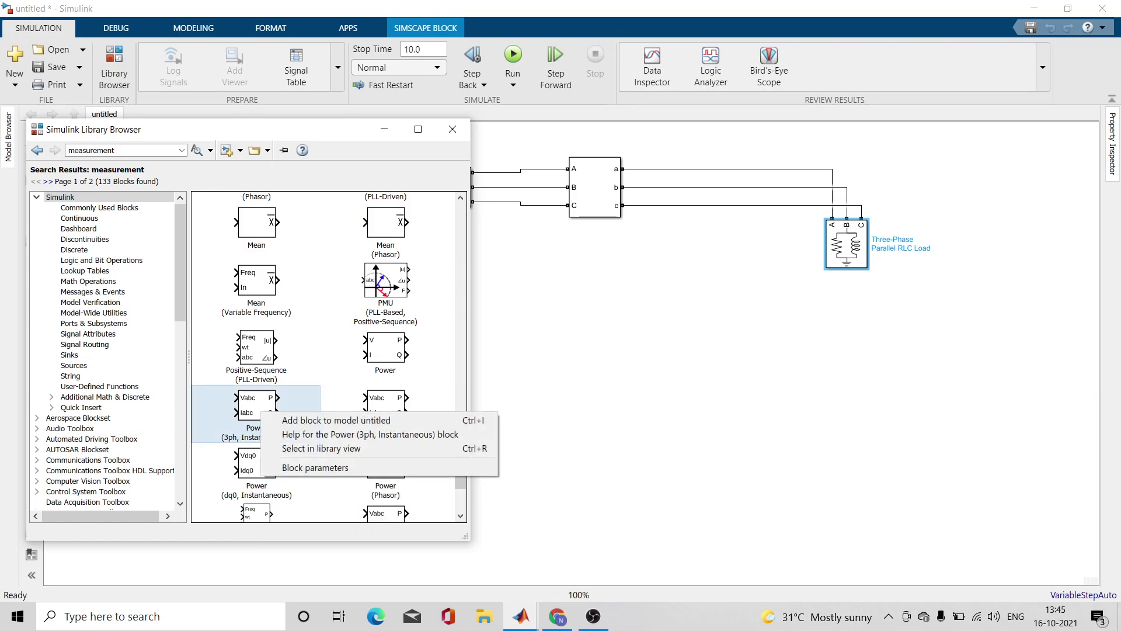
{"action": "left_click", "coordinate": [336, 420]}
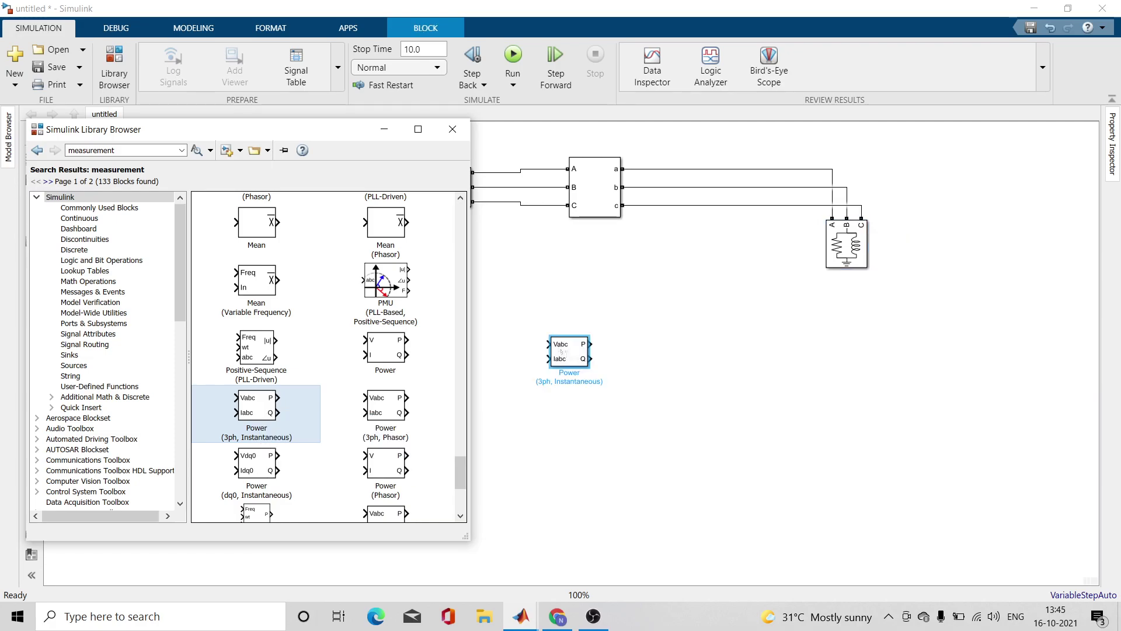
{"action": "left_click", "coordinate": [563, 351]}
{"action": "left_click_drag", "start_coordinate": [562, 351], "coordinate": [391, 392]}
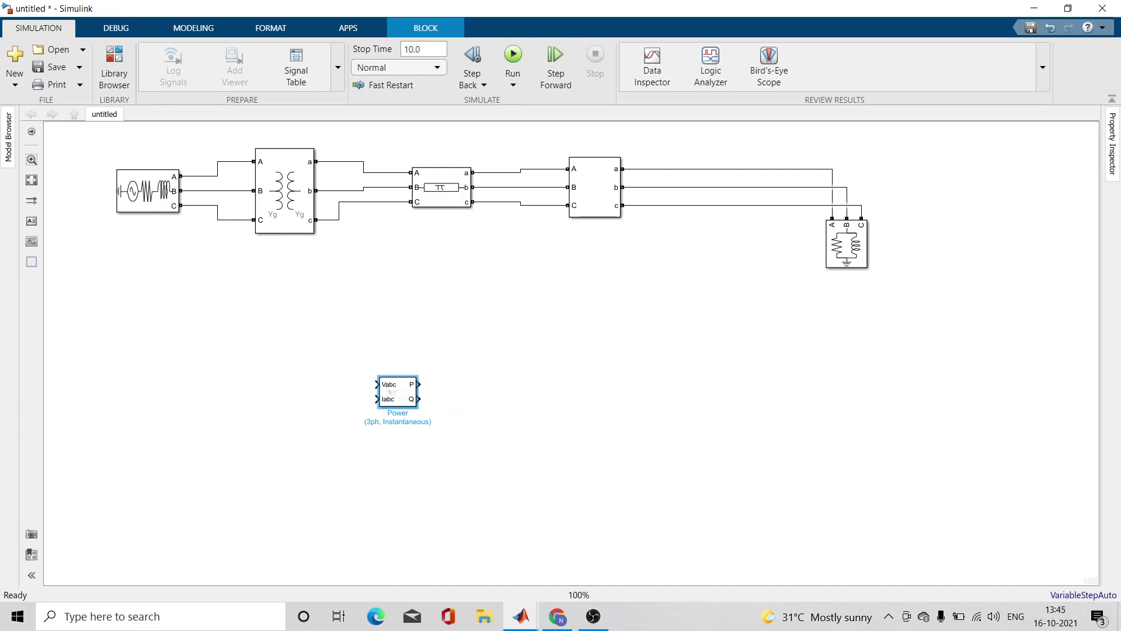
Find the From block in the library, add it to the model and place it left of and slightly above the Power block
{"action": "left_click", "coordinate": [113, 67]}
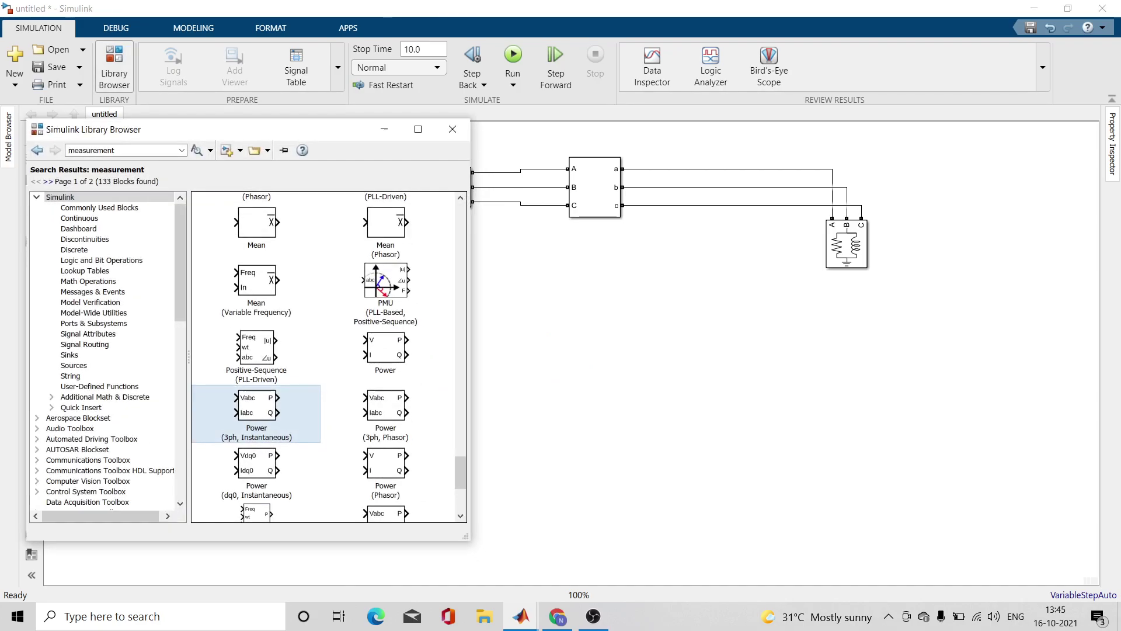
{"action": "key", "text": "ctrl+a"}
{"action": "type", "text": "from"}
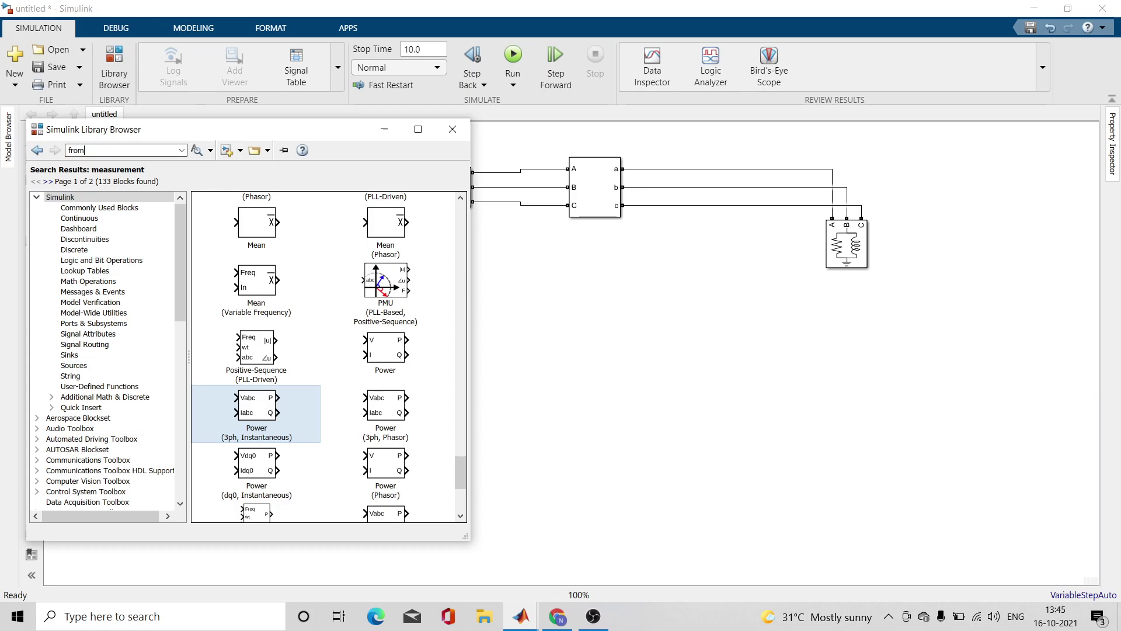
{"action": "key", "text": "Return"}
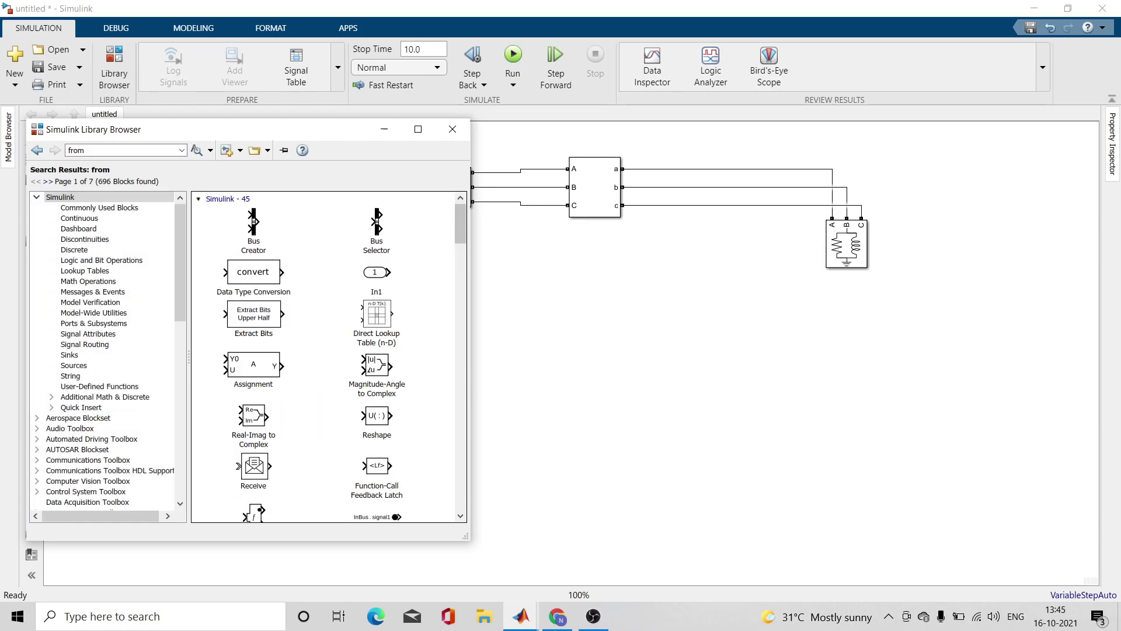
{"action": "scroll", "coordinate": [327, 357], "scroll_direction": "down", "scroll_amount": 5}
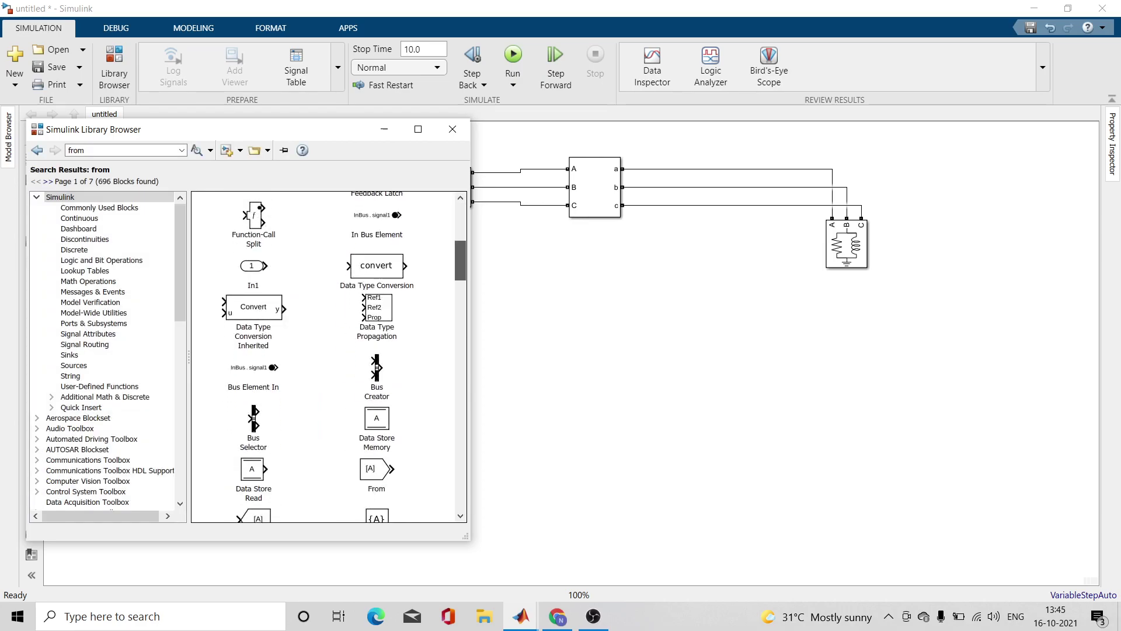
{"action": "scroll", "coordinate": [327, 356], "scroll_direction": "down", "scroll_amount": 1}
{"action": "left_click", "coordinate": [364, 384]}
{"action": "right_click", "coordinate": [363, 384]}
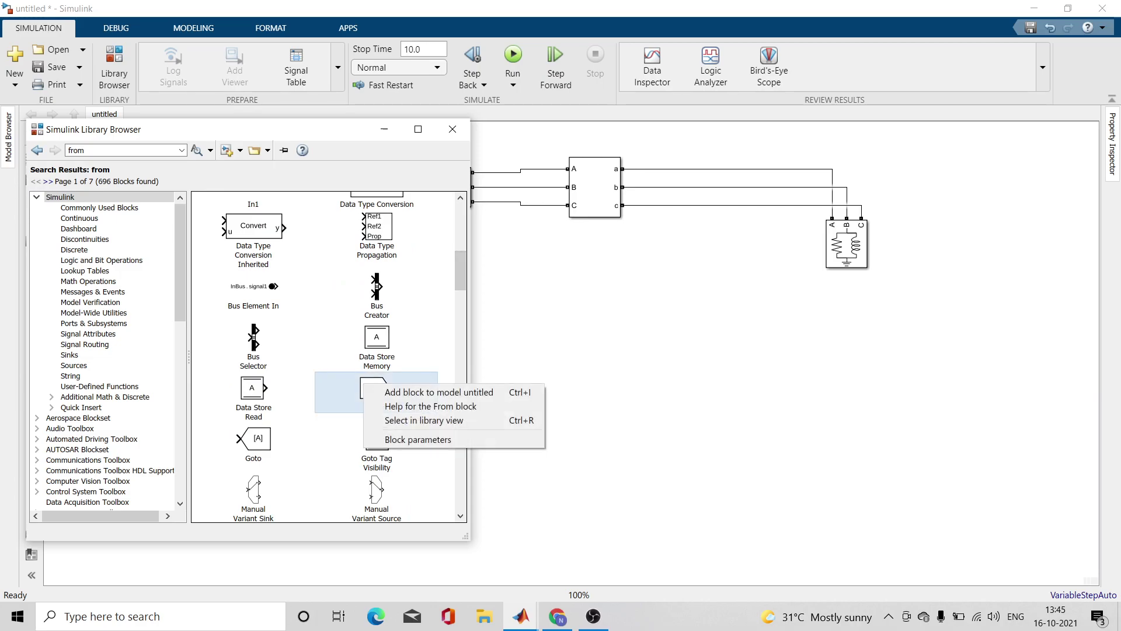
{"action": "left_click", "coordinate": [438, 392]}
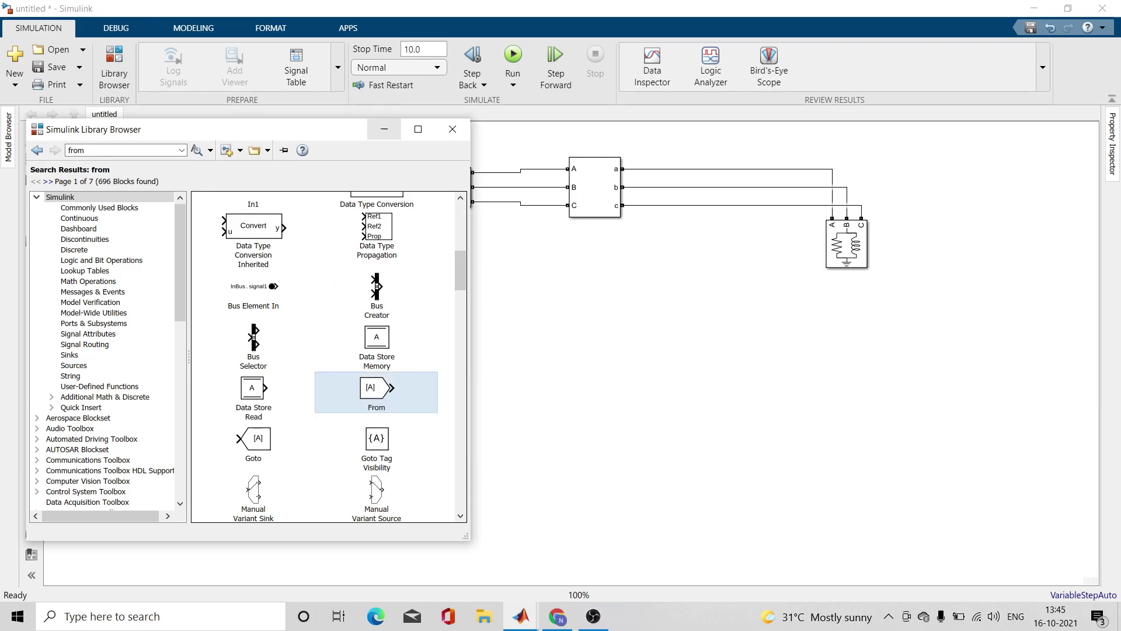
{"action": "left_click", "coordinate": [385, 129]}
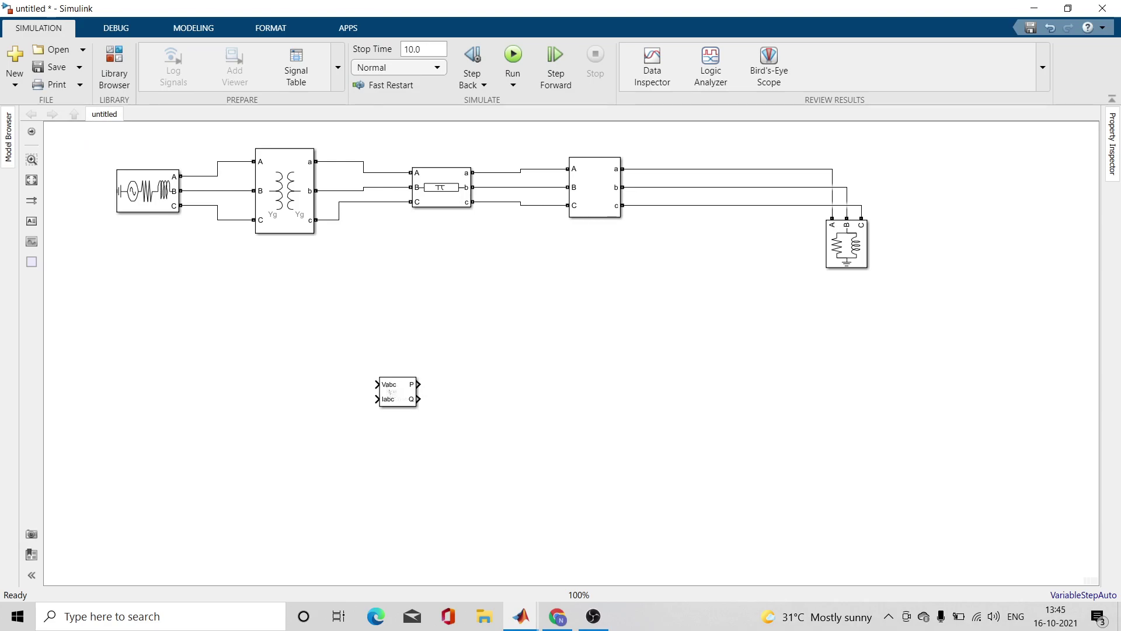
{"action": "left_click_drag", "start_coordinate": [392, 392], "coordinate": [392, 381]}
{"action": "left_click_drag", "start_coordinate": [566, 351], "coordinate": [264, 351]}
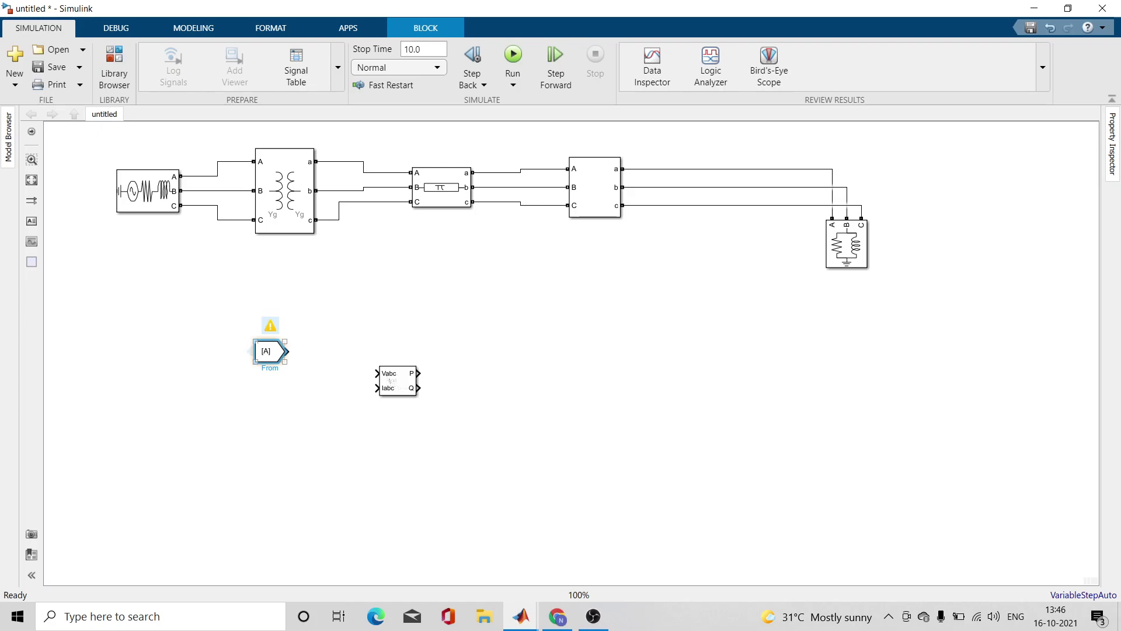
Check the signal labels of the Three-Phase V-I Measurement block and set the From block's Goto tag to Vabc
{"action": "double_click", "coordinate": [594, 187]}
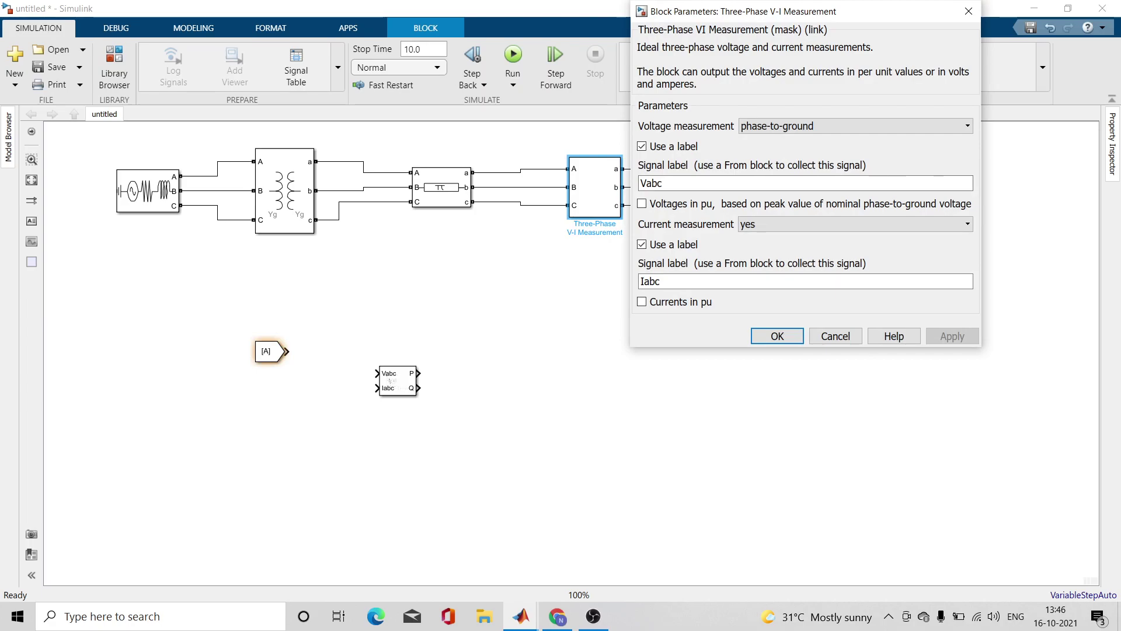
{"action": "left_click", "coordinate": [654, 281]}
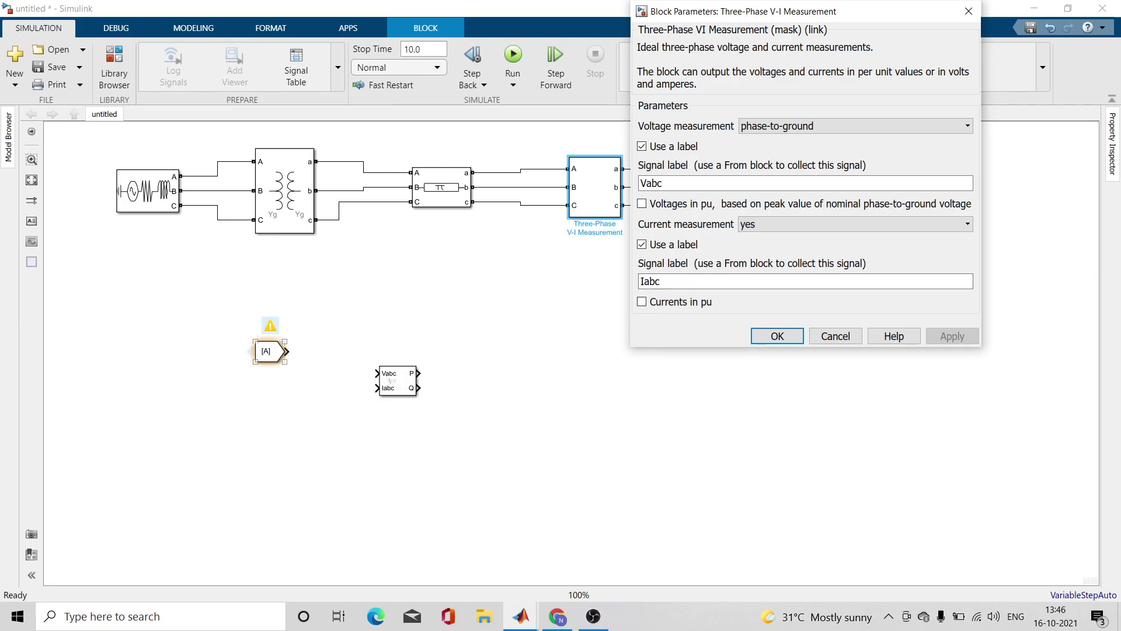
{"action": "left_click", "coordinate": [251, 351]}
{"action": "double_click", "coordinate": [253, 351]}
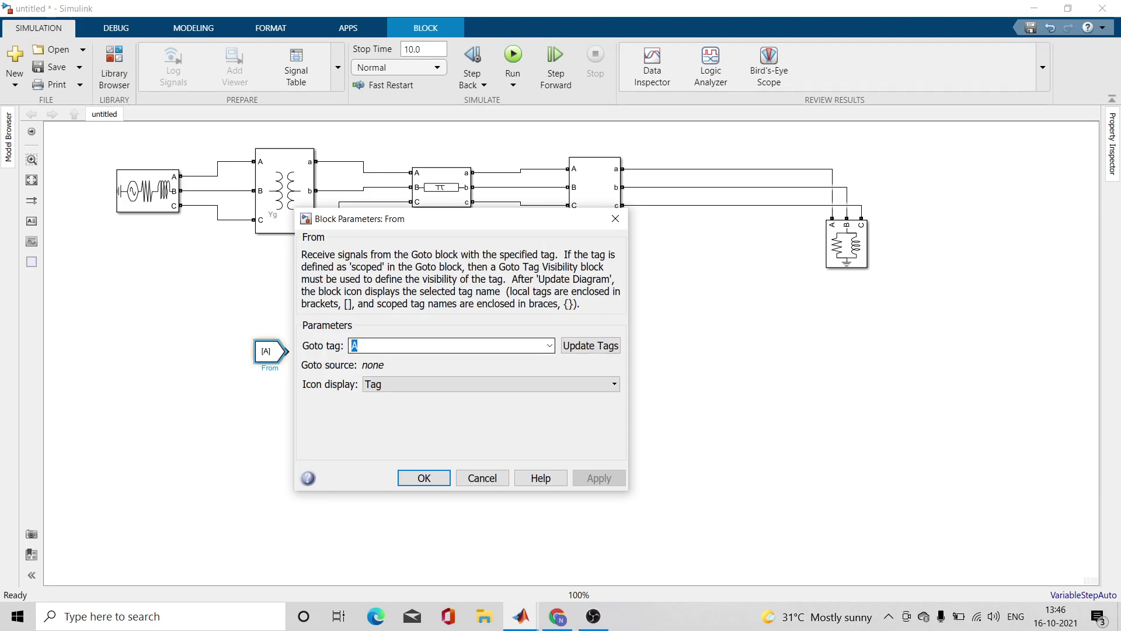
{"action": "type", "text": "Vabc"}
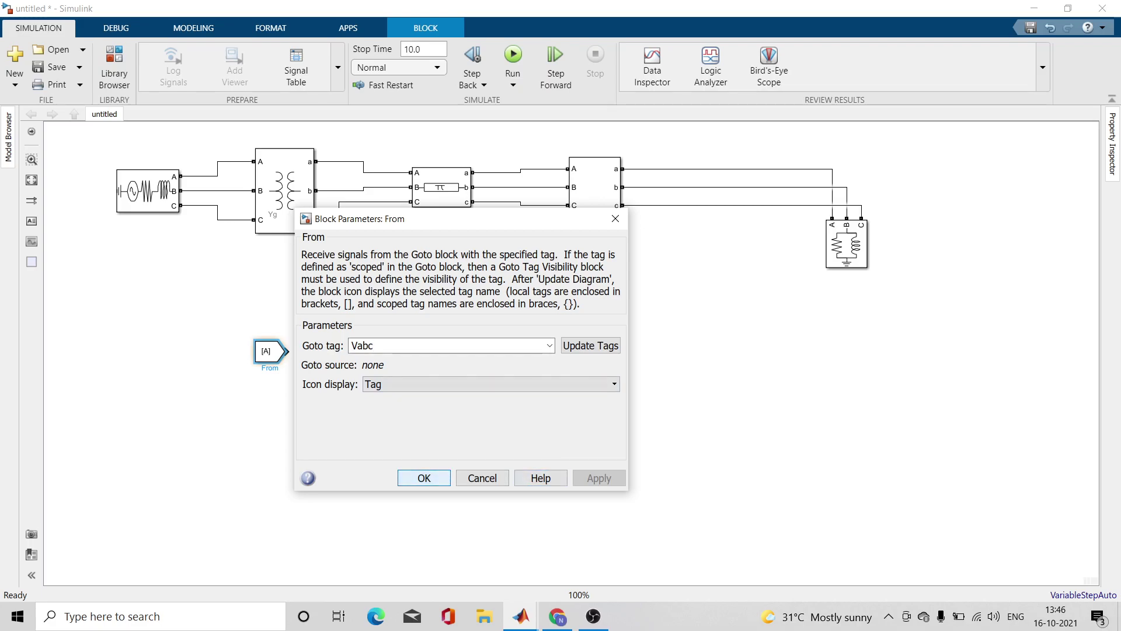
{"action": "left_click", "coordinate": [424, 478]}
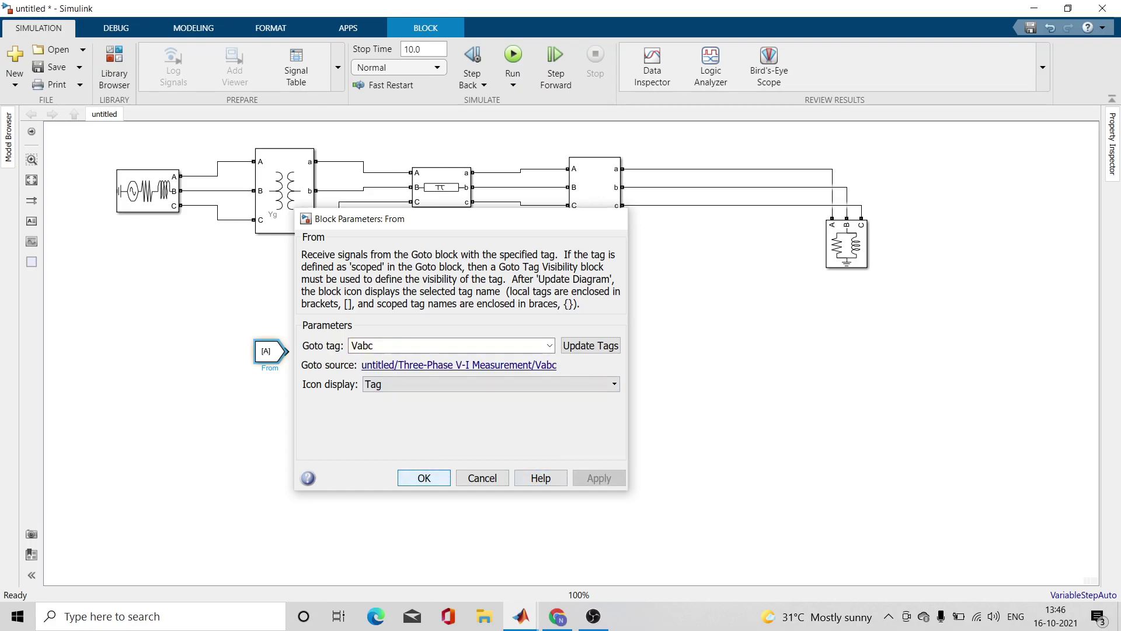
{"action": "left_click", "coordinate": [282, 342]}
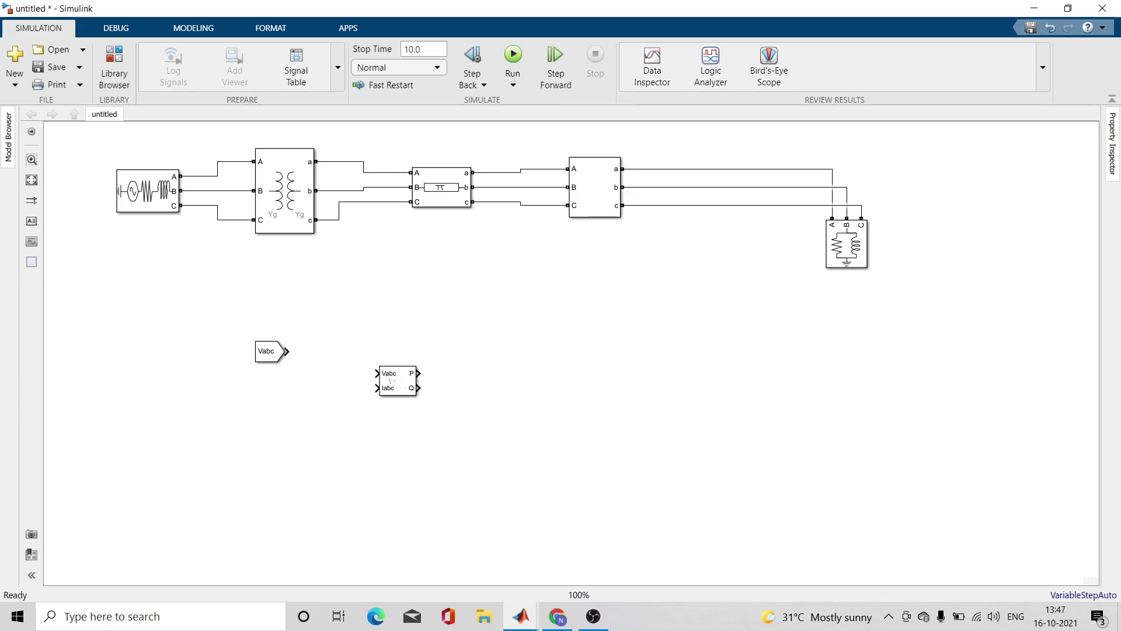
Copy the Vabc From block directly below the original and set the copy's Goto tag to Iabc
{"action": "left_click", "coordinate": [269, 351]}
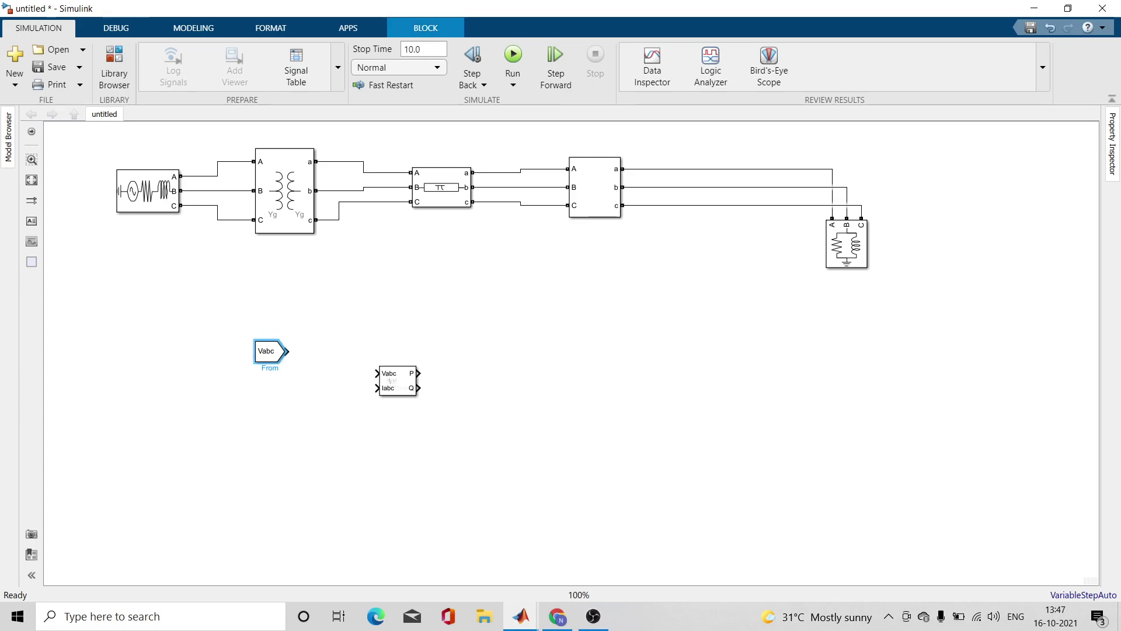
{"action": "left_click_drag", "start_coordinate": [270, 352], "coordinate": [270, 432]}
{"action": "double_click", "coordinate": [269, 433]}
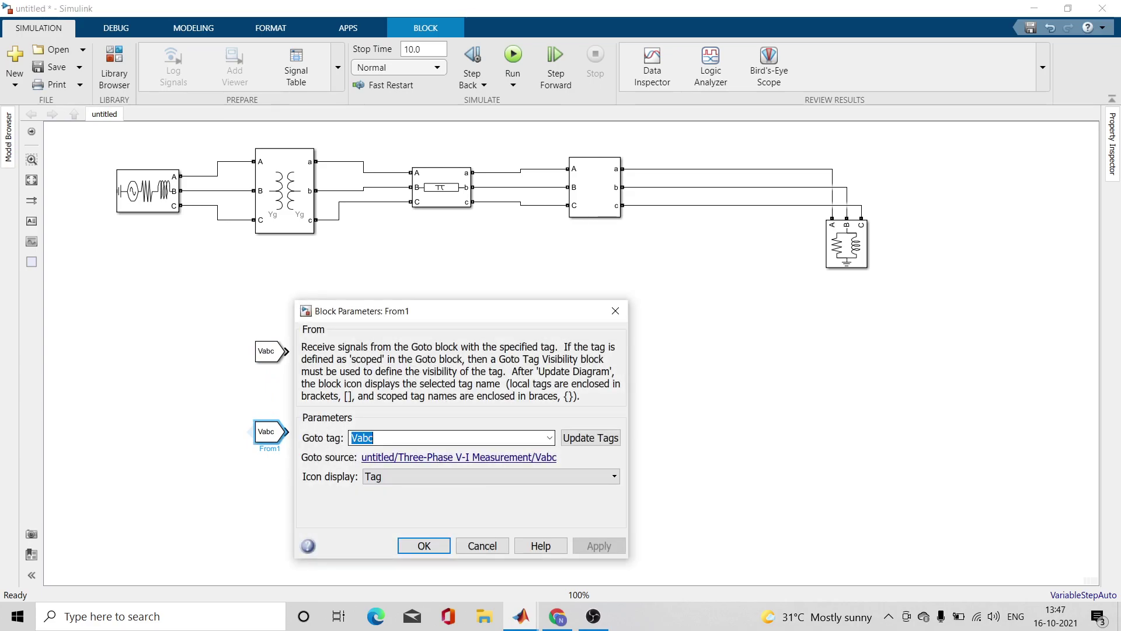
{"action": "key", "text": "BackSpace"}
{"action": "type", "text": "I"}
{"action": "left_click", "coordinate": [598, 545]}
{"action": "left_click", "coordinate": [424, 545]}
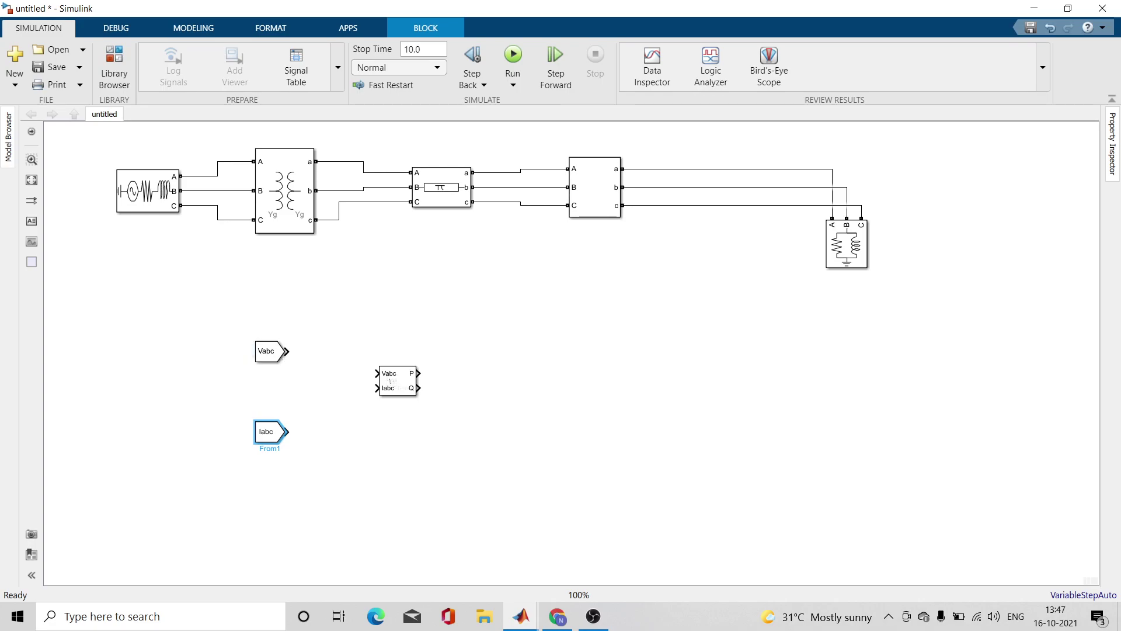
Connect the Vabc and Iabc From blocks to the matching inputs of the Power (3ph, Instantaneous) block
{"action": "left_click_drag", "start_coordinate": [306, 348], "coordinate": [366, 375]}
{"action": "key", "text": "Escape"}
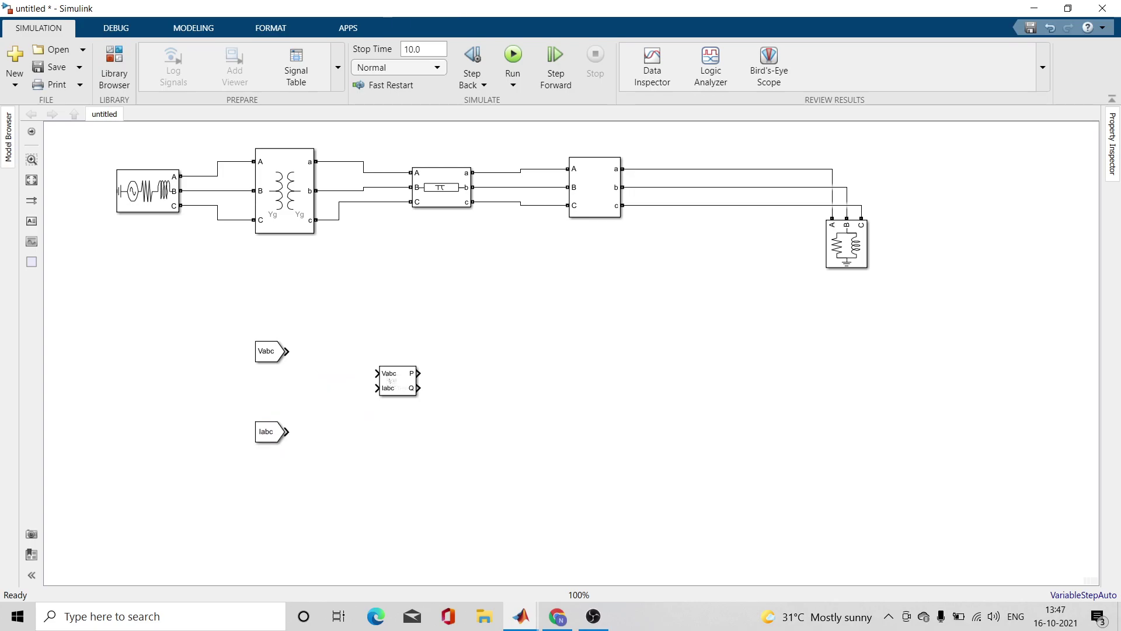
{"action": "left_click_drag", "start_coordinate": [286, 351], "coordinate": [377, 373]}
{"action": "mouse_move", "coordinate": [269, 432]}
{"action": "left_mouse_down"}
{"action": "mouse_move", "coordinate": [320, 417]}
{"action": "mouse_move", "coordinate": [260, 432]}
{"action": "mouse_move", "coordinate": [321, 426]}
{"action": "mouse_move", "coordinate": [376, 388]}
{"action": "left_mouse_up"}
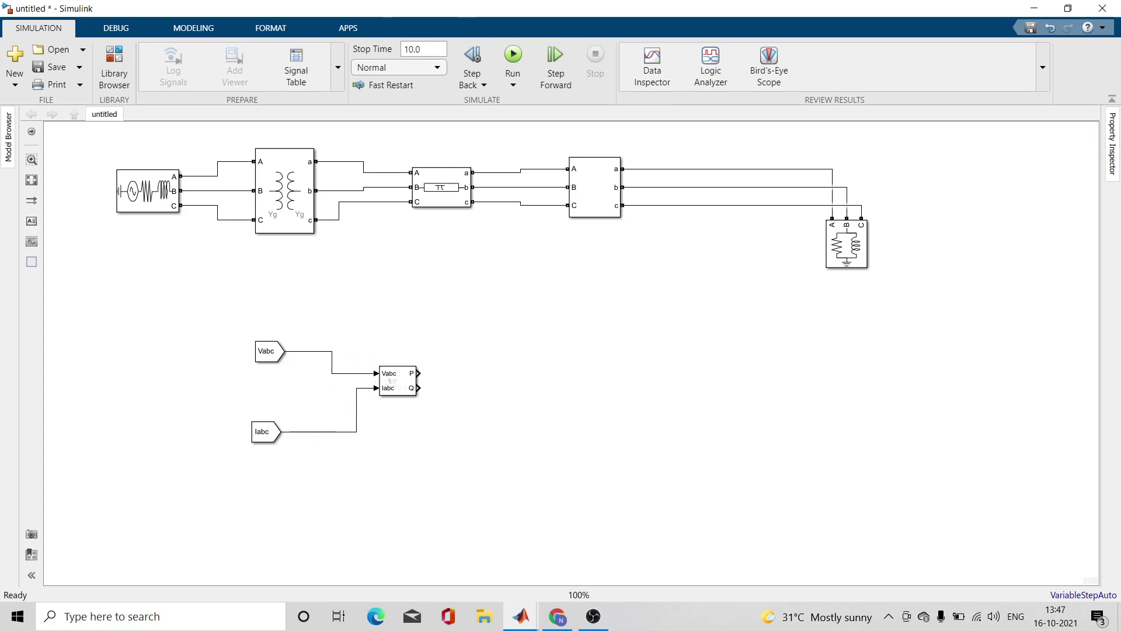
Shift the vertical segment of the Iabc signal line closer to the Iabc From block, roughly in line with the Vabc line's bend
{"action": "left_click", "coordinate": [356, 410]}
{"action": "left_click_drag", "start_coordinate": [356, 410], "coordinate": [334, 410]}
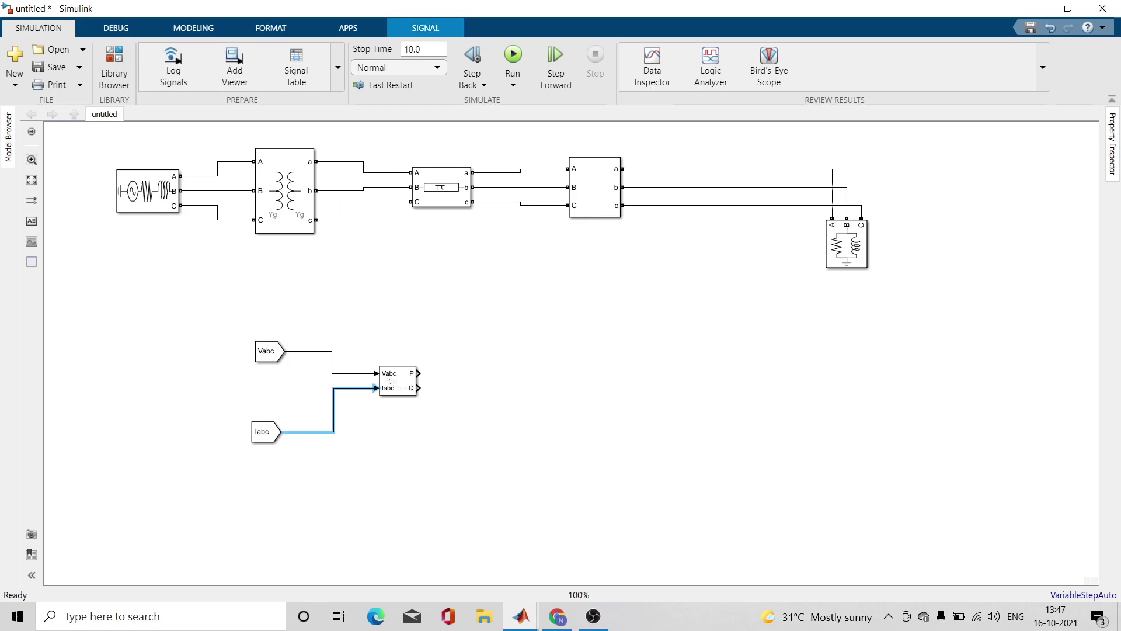
{"action": "mouse_move", "coordinate": [521, 616]}
{"action": "key", "text": "ctrl+shift+l"}
{"action": "type", "text": "rms"}
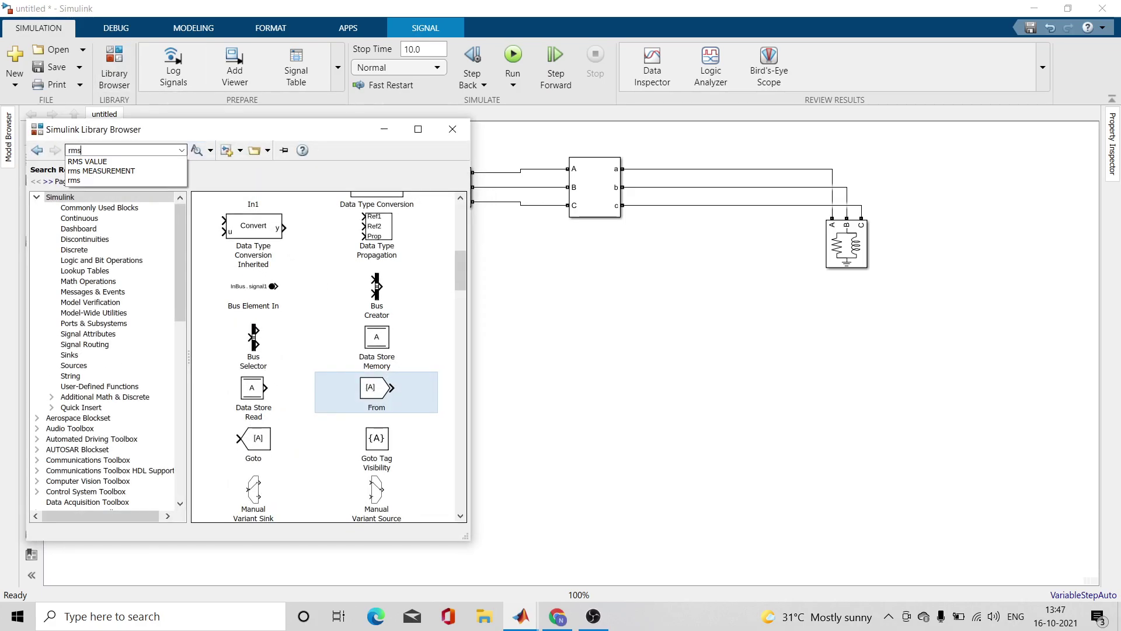
{"action": "key", "text": "Return"}
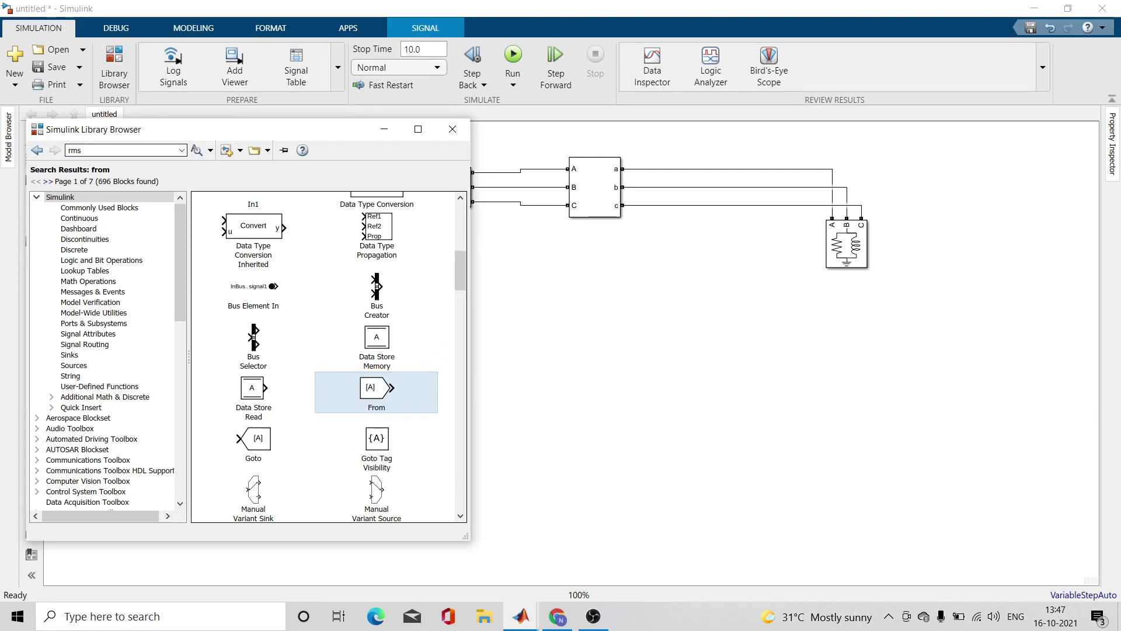
{"action": "key", "text": "Return"}
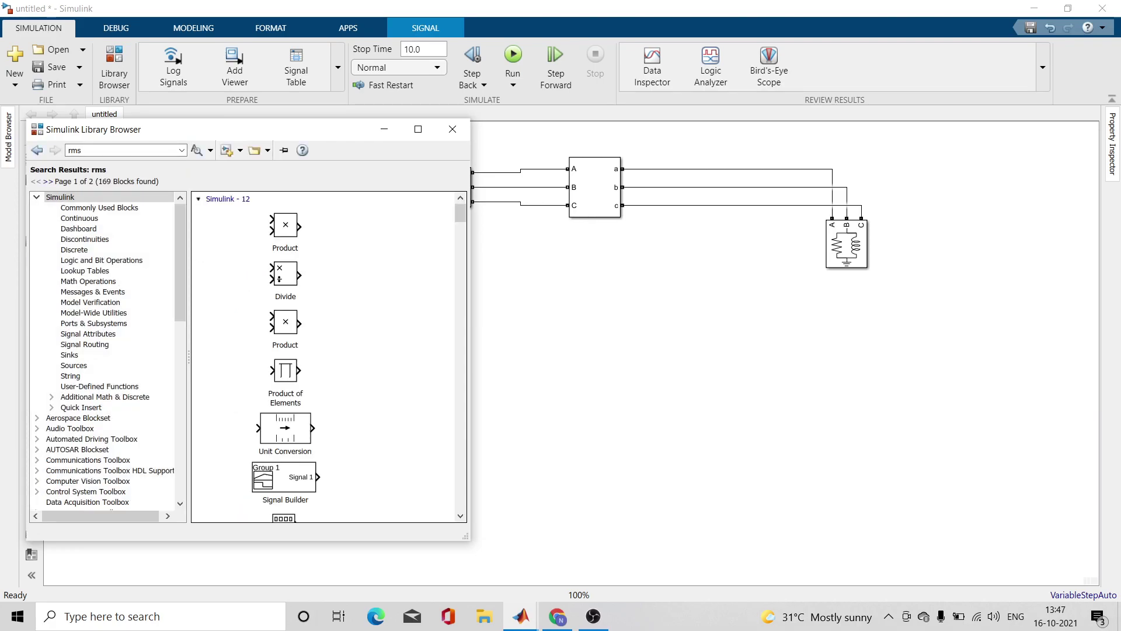
{"action": "mouse_move", "coordinate": [461, 212]}
{"action": "left_mouse_down"}
{"action": "mouse_move", "coordinate": [460, 501]}
{"action": "mouse_move", "coordinate": [460, 212]}
{"action": "left_mouse_up"}
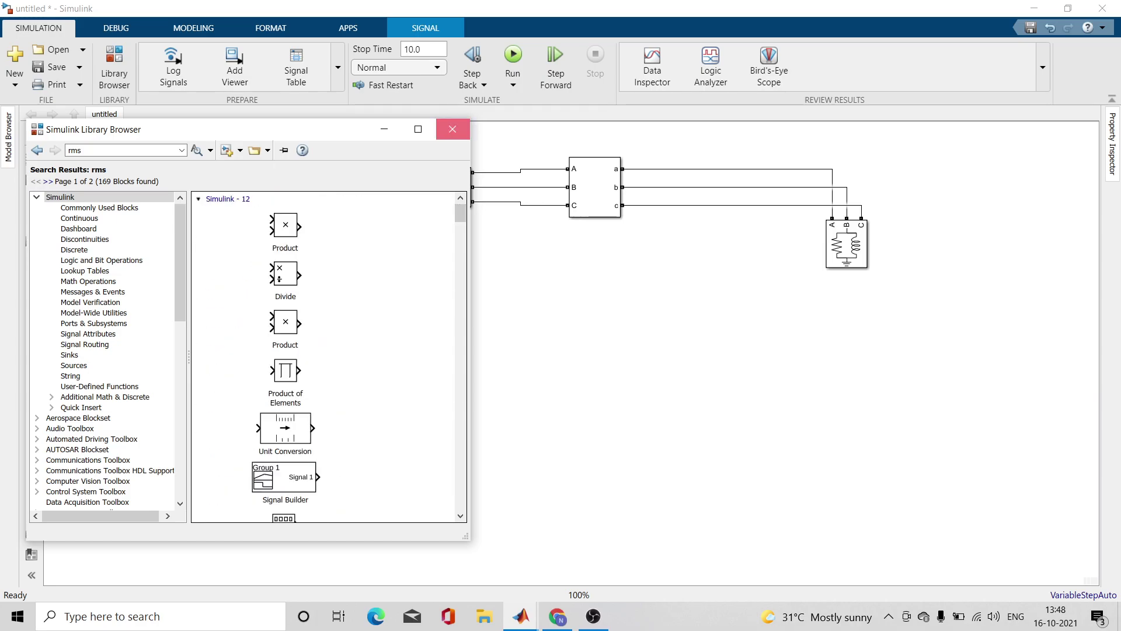
{"action": "left_click", "coordinate": [453, 128]}
{"action": "left_click", "coordinate": [514, 441]}
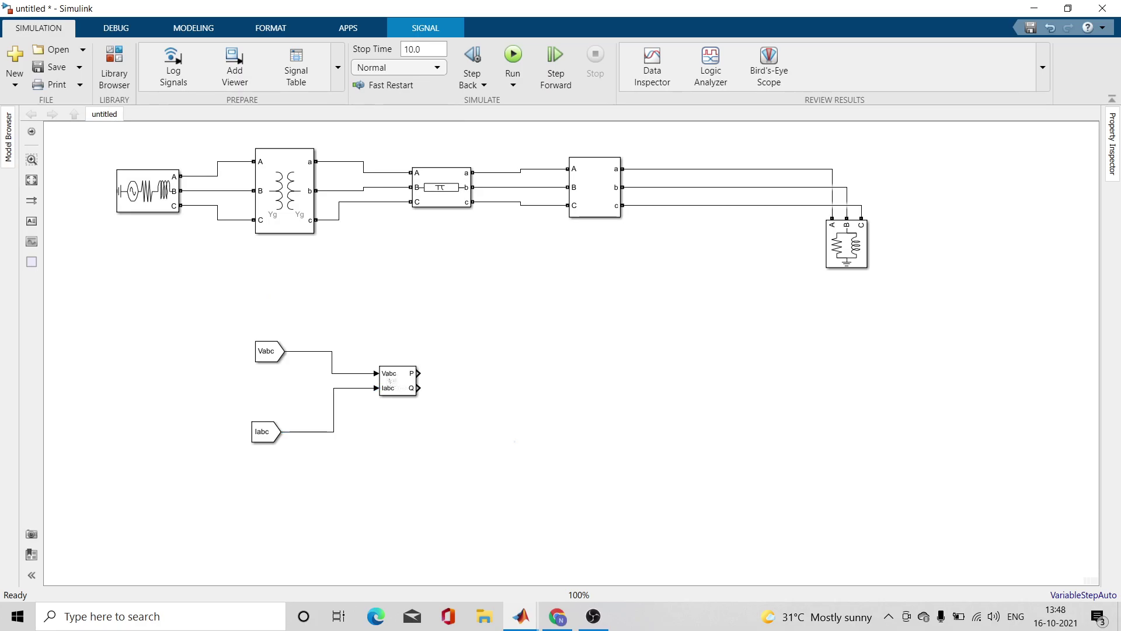
{"action": "right_click", "coordinate": [515, 442]}
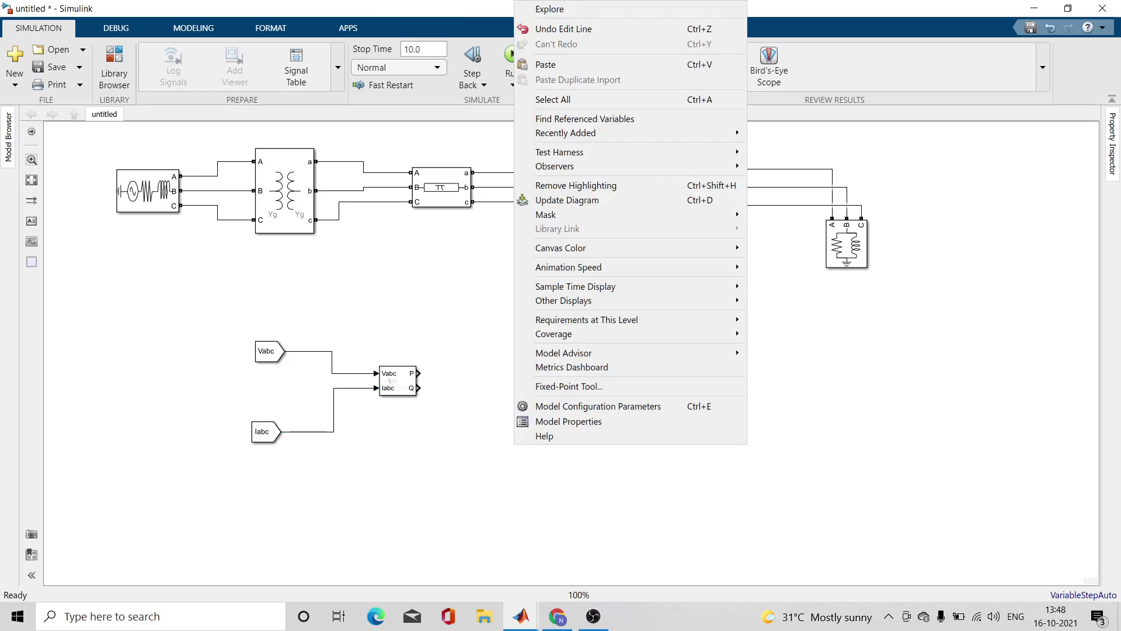
{"action": "key", "text": "Escape"}
Add the Specialized Power Systems RMS block above the Vabc From block and place a copy of it below the Iabc From block
{"action": "double_click", "coordinate": [426, 459]}
{"action": "type", "text": "rms"}
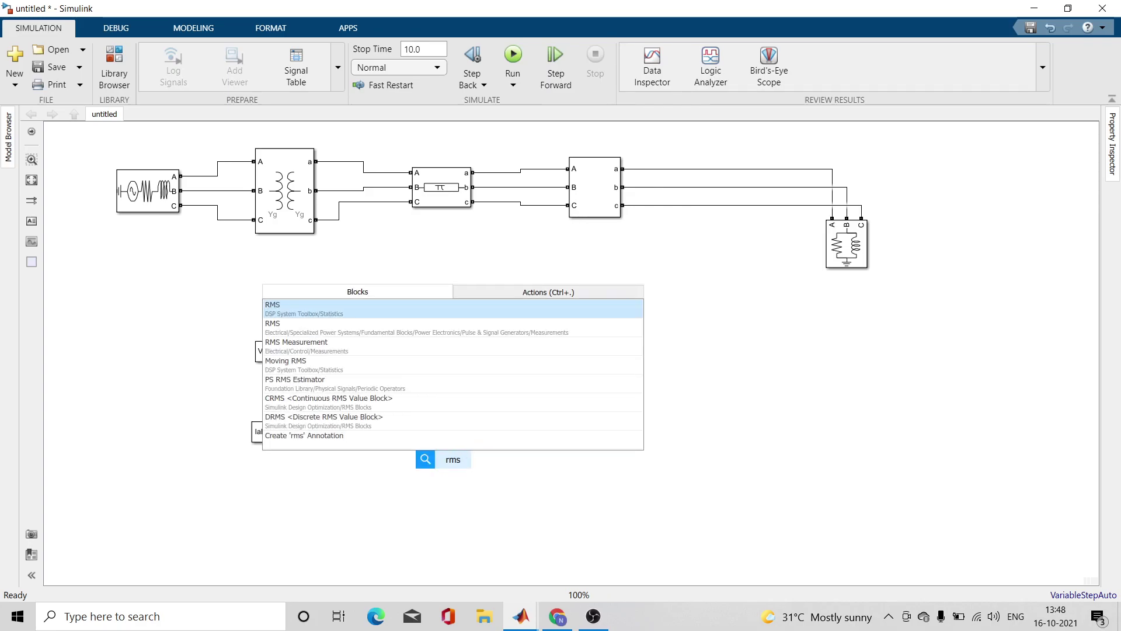
{"action": "key", "text": "Down"}
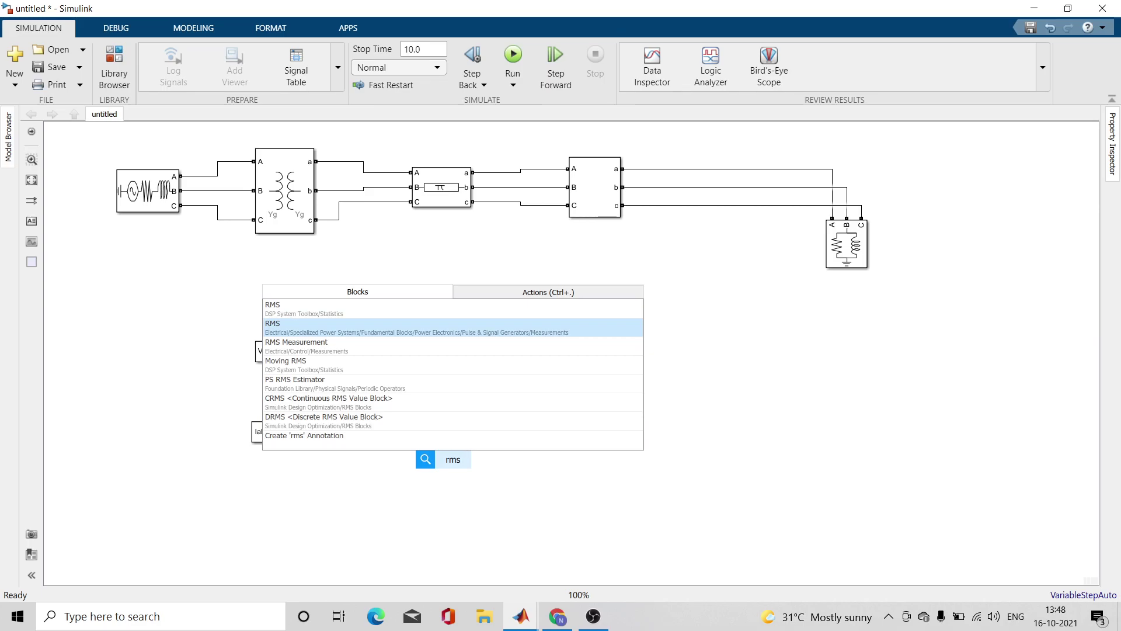
{"action": "key", "text": "Return"}
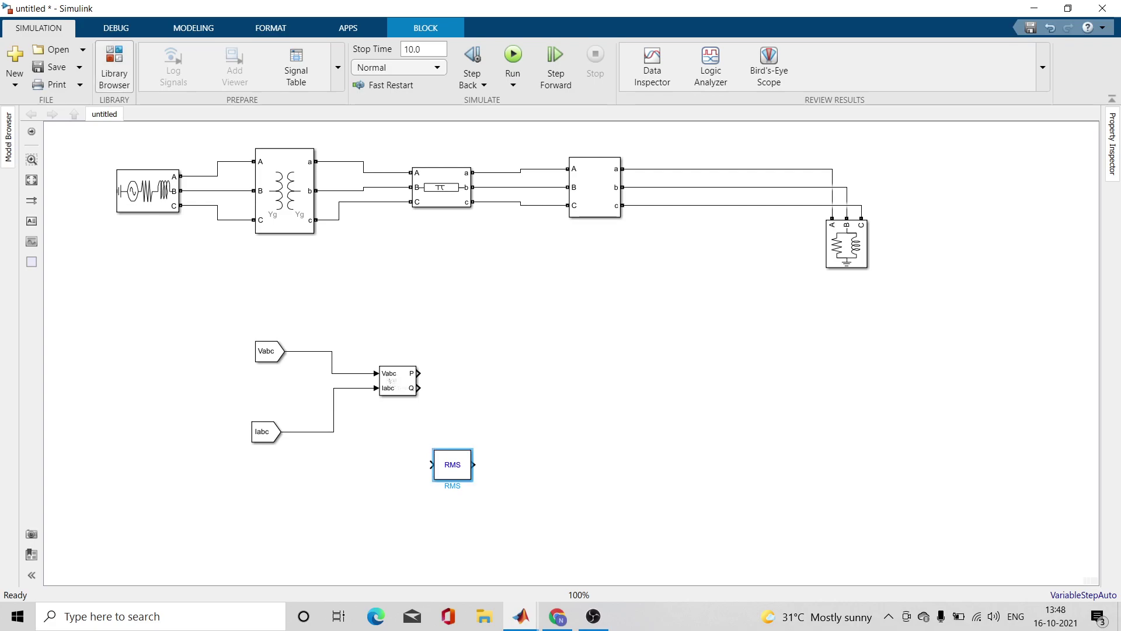
{"action": "left_click_drag", "start_coordinate": [453, 465], "coordinate": [321, 310]}
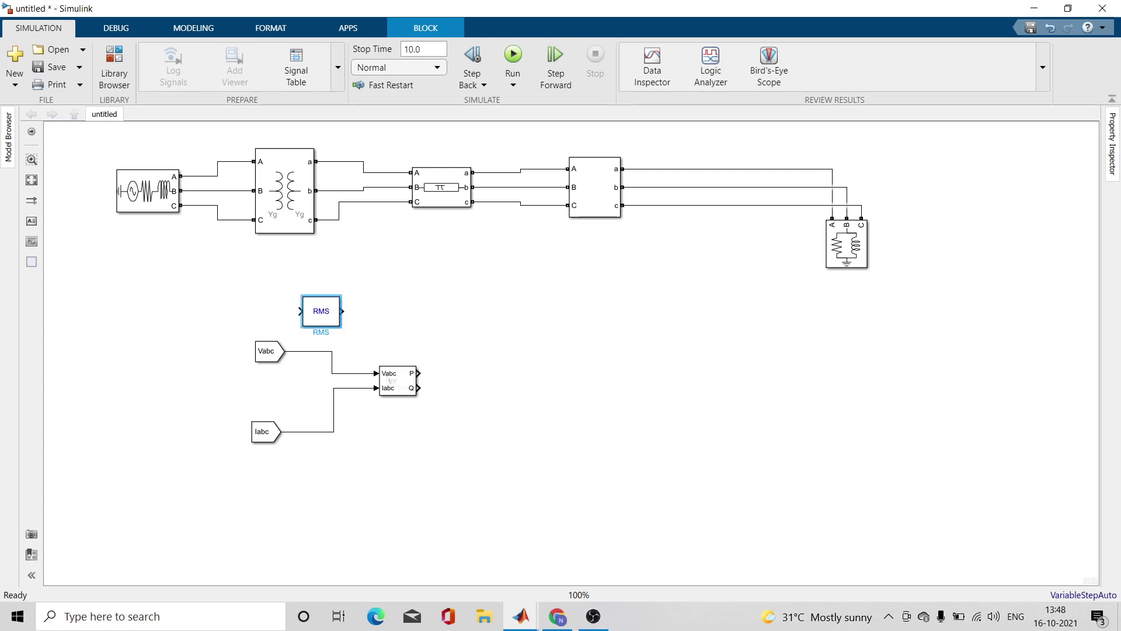
{"action": "key", "text": "ctrl+v"}
{"action": "left_click_drag", "start_coordinate": [333, 322], "coordinate": [310, 501]}
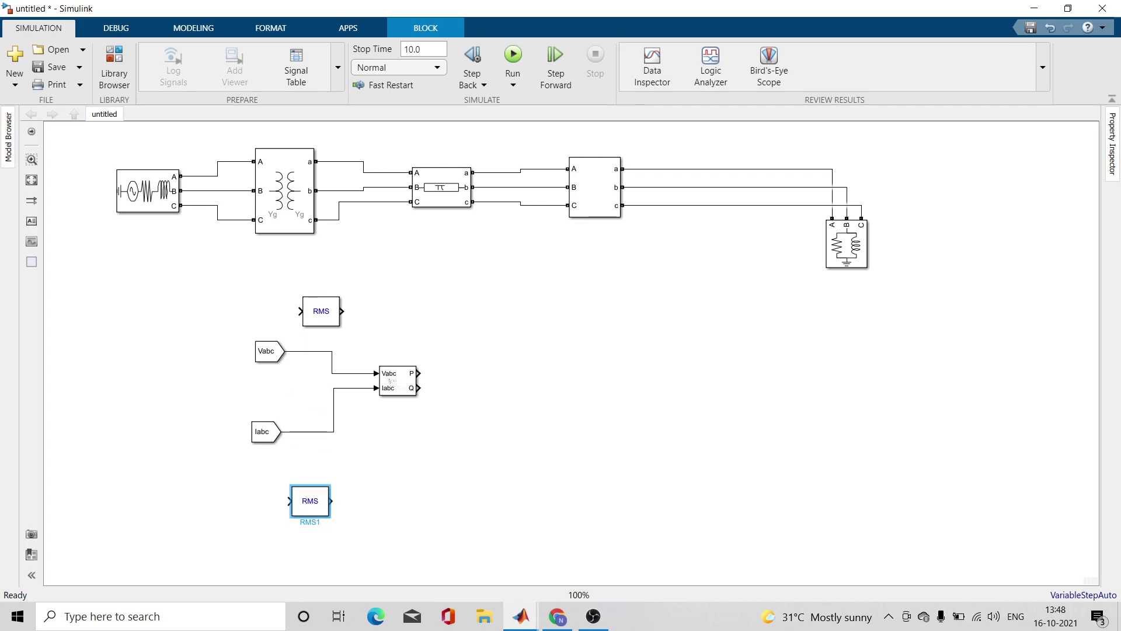
{"action": "double_click", "coordinate": [539, 384]}
{"action": "type", "text": "g"}
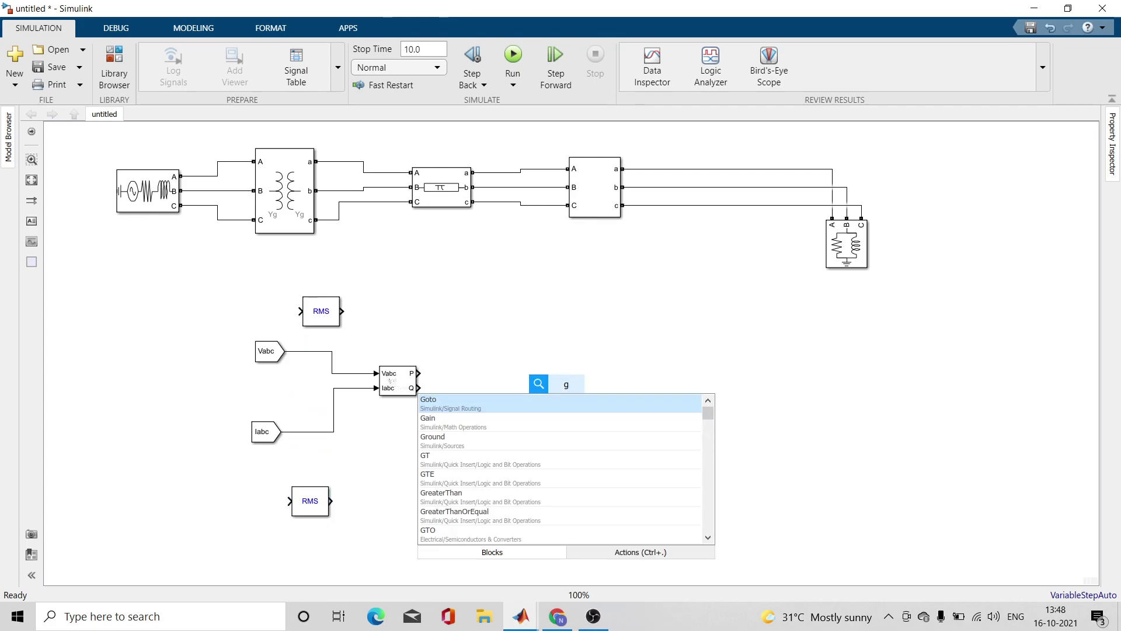
{"action": "key", "text": "BackSpace"}
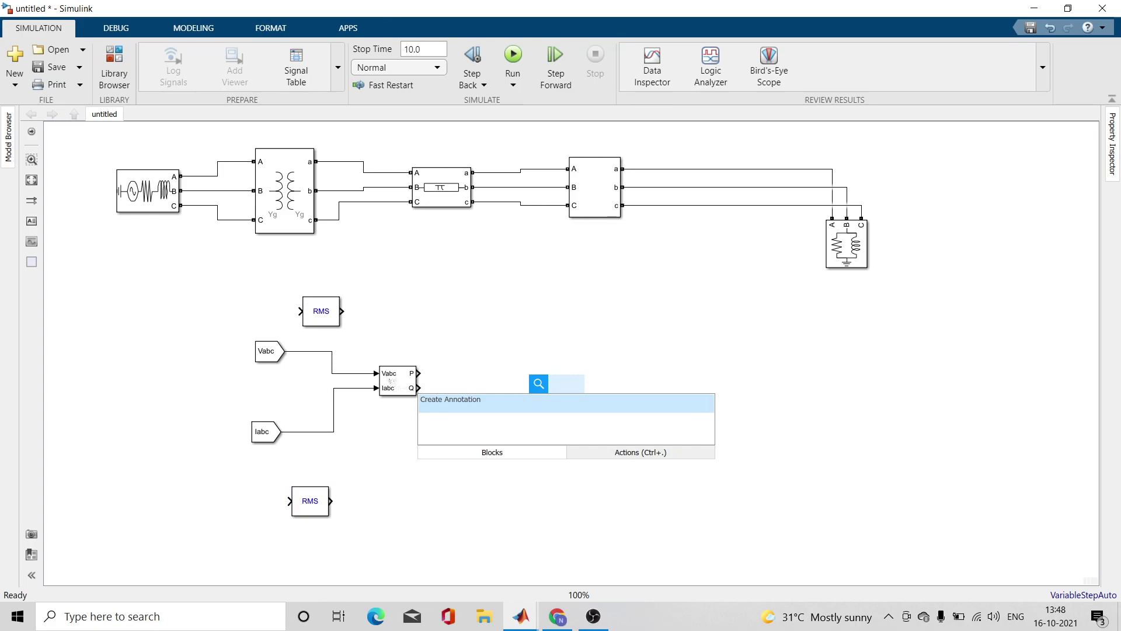
{"action": "key", "text": "Escape"}
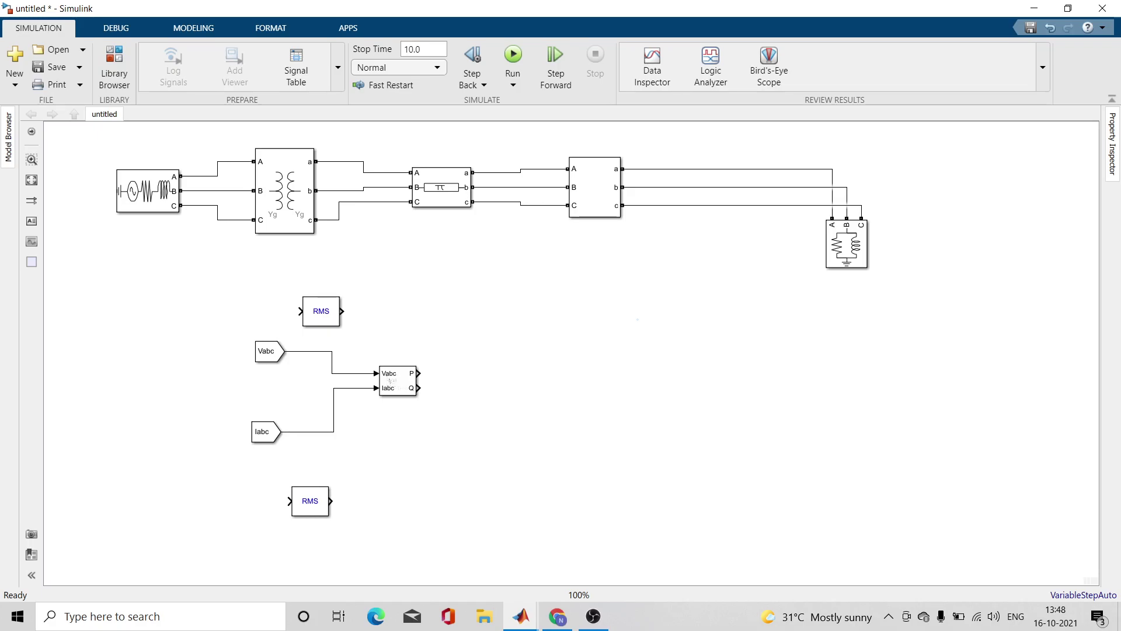
{"action": "double_click", "coordinate": [638, 320]}
{"action": "type", "text": "rms"}
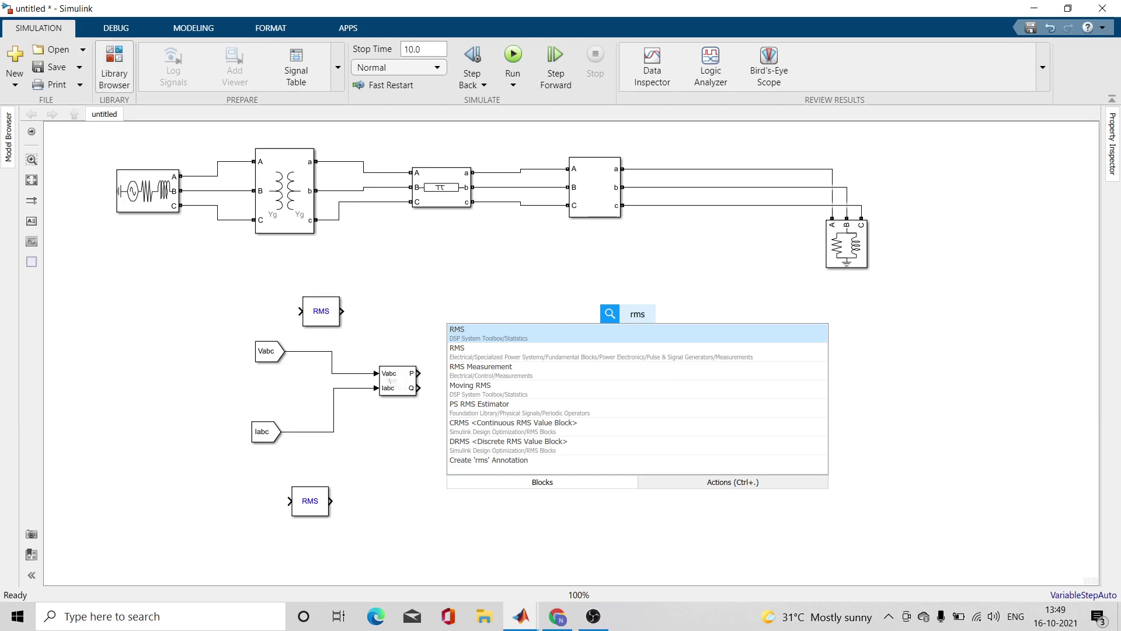
{"action": "key", "text": "Escape"}
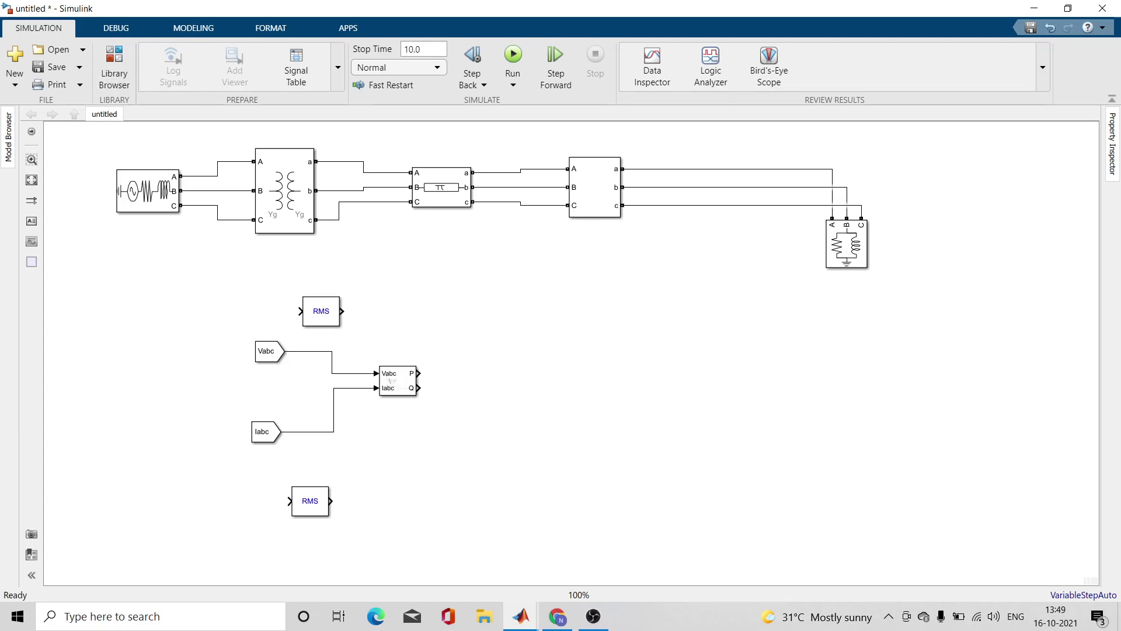
Connect the upper RMS block's input to the Vabc line and the lower RMS block's input to the Iabc line
{"action": "left_click_drag", "start_coordinate": [301, 311], "coordinate": [297, 351]}
{"action": "left_click_drag", "start_coordinate": [289, 501], "coordinate": [304, 432]}
Add a Display block from Simulink Sinks and align it just after the upper RMS block's output
{"action": "double_click", "coordinate": [380, 305]}
{"action": "type", "text": "display"}
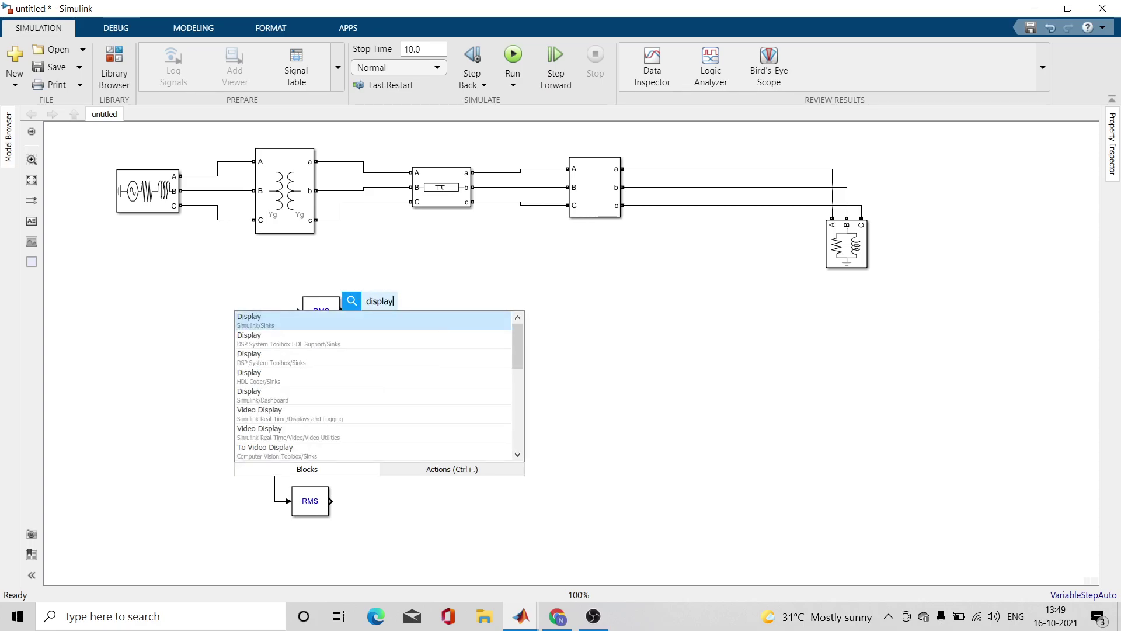
{"action": "key", "text": "Return"}
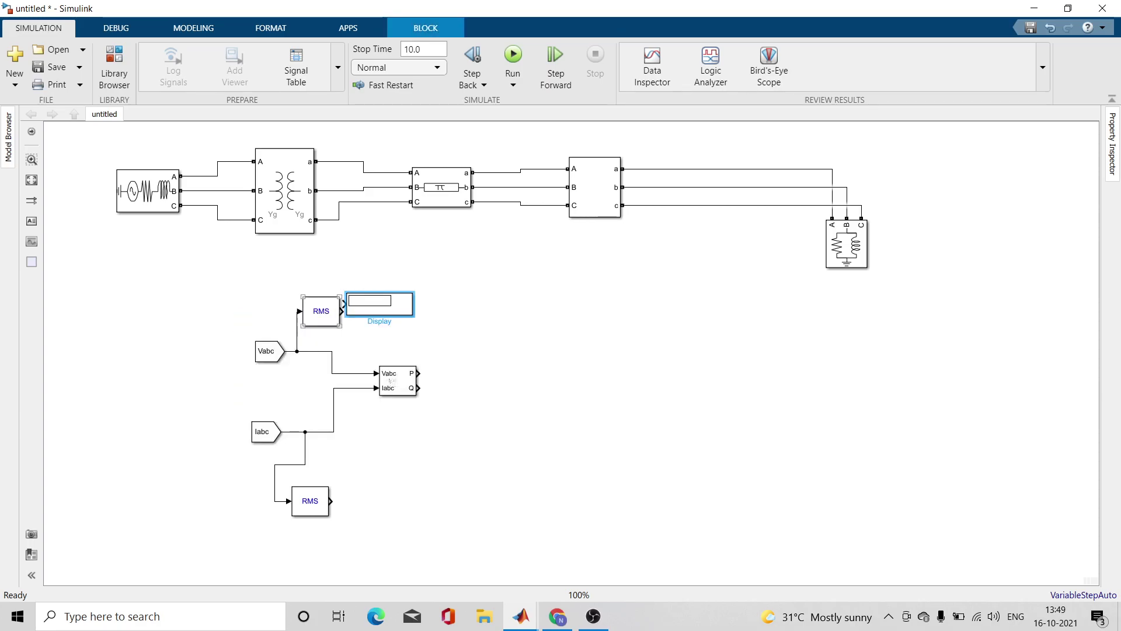
{"action": "key", "text": "Right"}
{"action": "key", "text": "Right"}
{"action": "key", "text": "Down"}
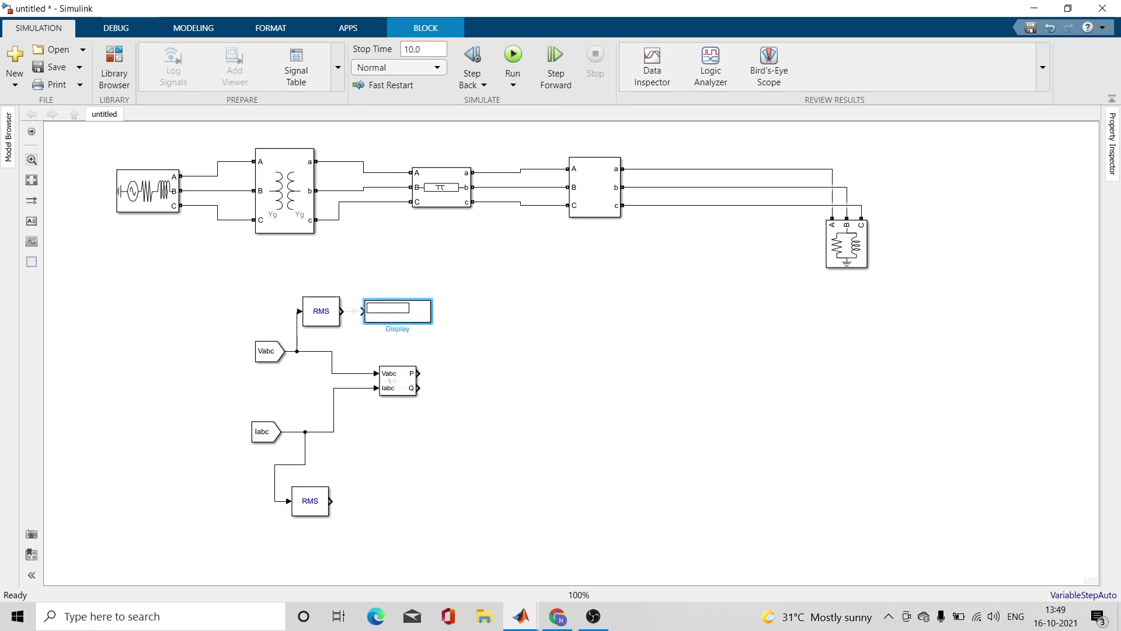
Copy the Display block beside the lower RMS block and connect both RMS outputs to their Display blocks
{"action": "key", "text": "ctrl+c"}
{"action": "key", "text": "ctrl+v"}
{"action": "left_click_drag", "start_coordinate": [408, 321], "coordinate": [390, 500]}
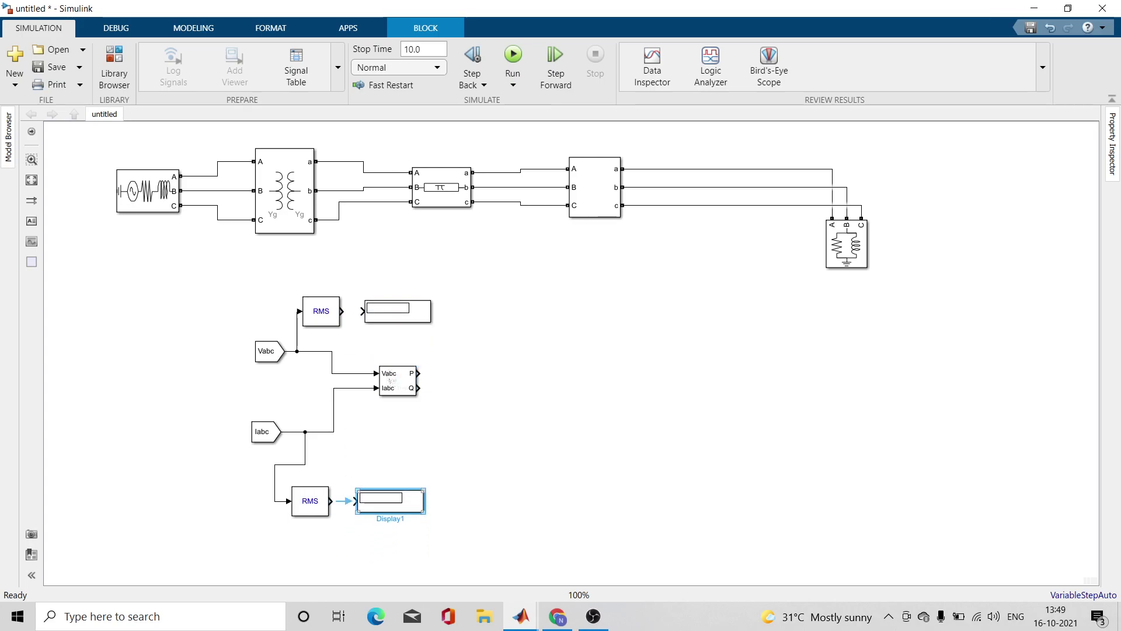
{"action": "left_click", "coordinate": [345, 501]}
{"action": "left_click", "coordinate": [352, 311]}
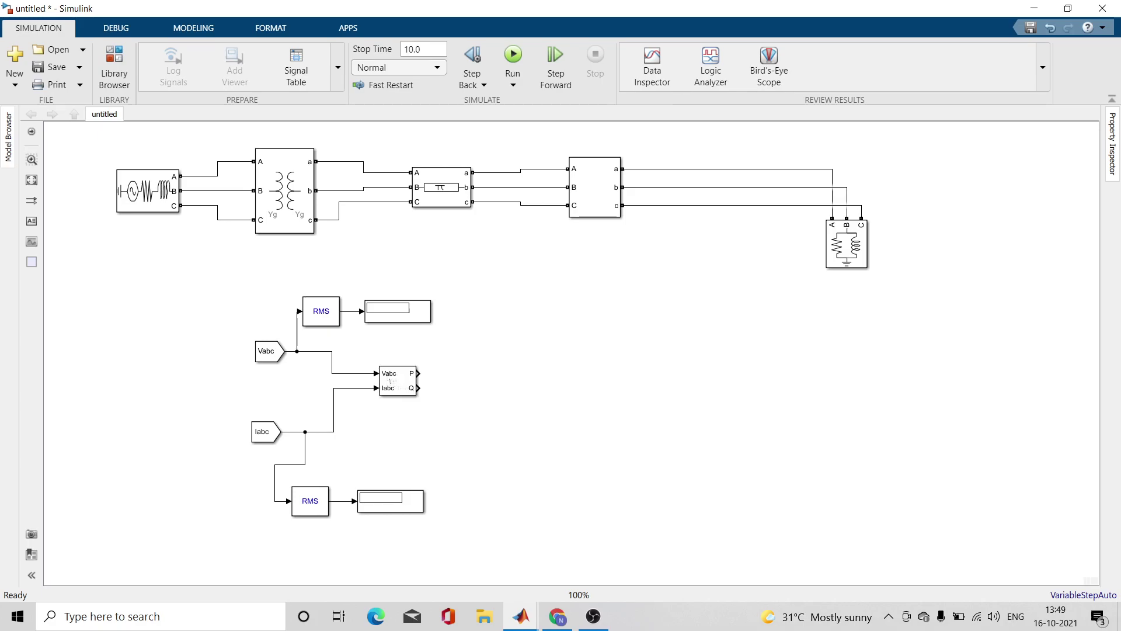
Find the Square block in the library, add it to the model and align it with the Power block's P output
{"action": "left_click", "coordinate": [114, 67]}
{"action": "double_click", "coordinate": [75, 150]}
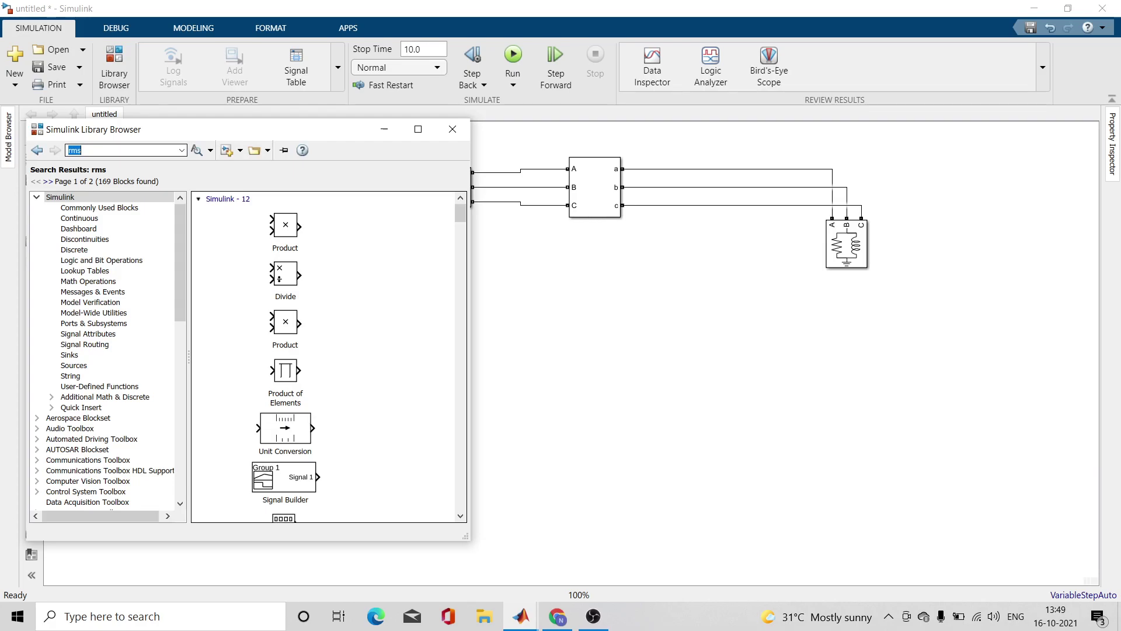
{"action": "type", "text": "sq"}
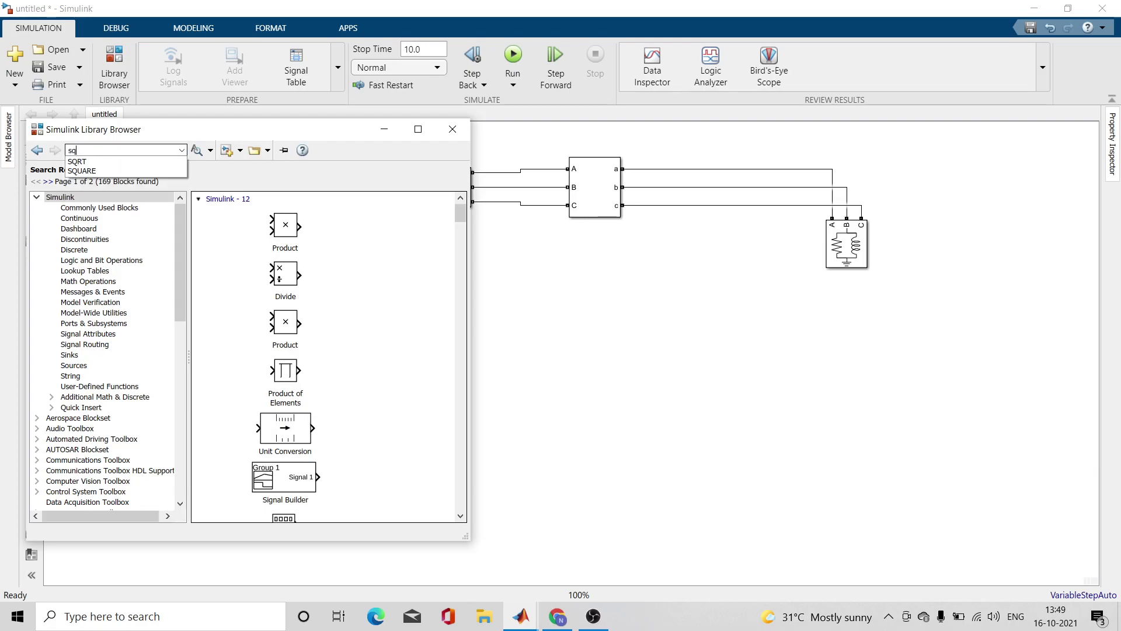
{"action": "type", "text": "uar"}
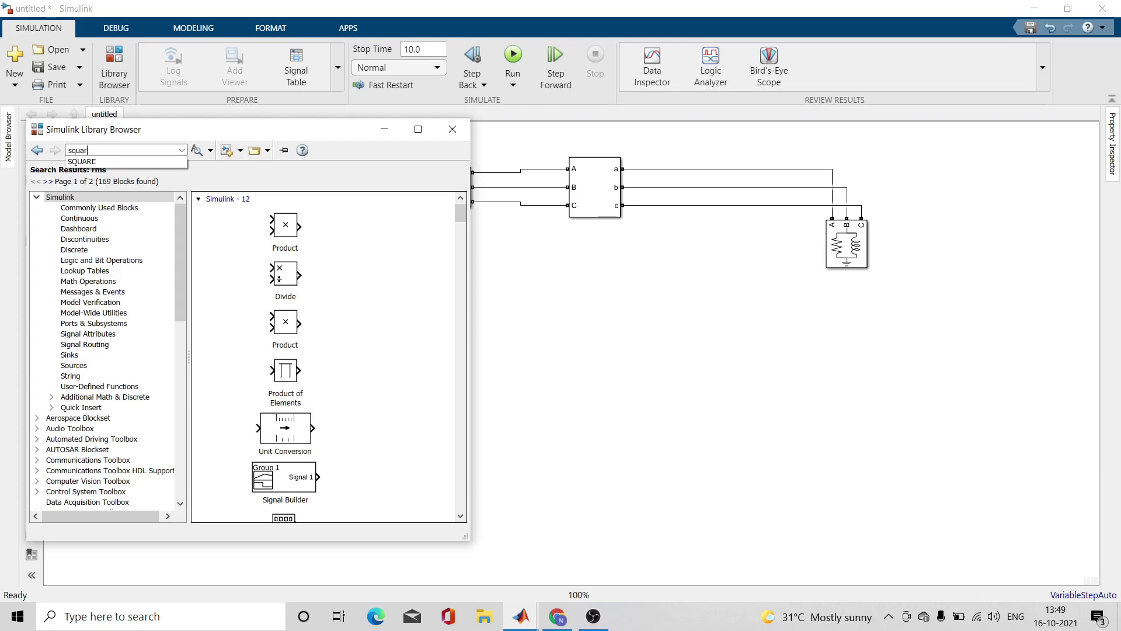
{"action": "key", "text": "Down"}
{"action": "key", "text": "Return"}
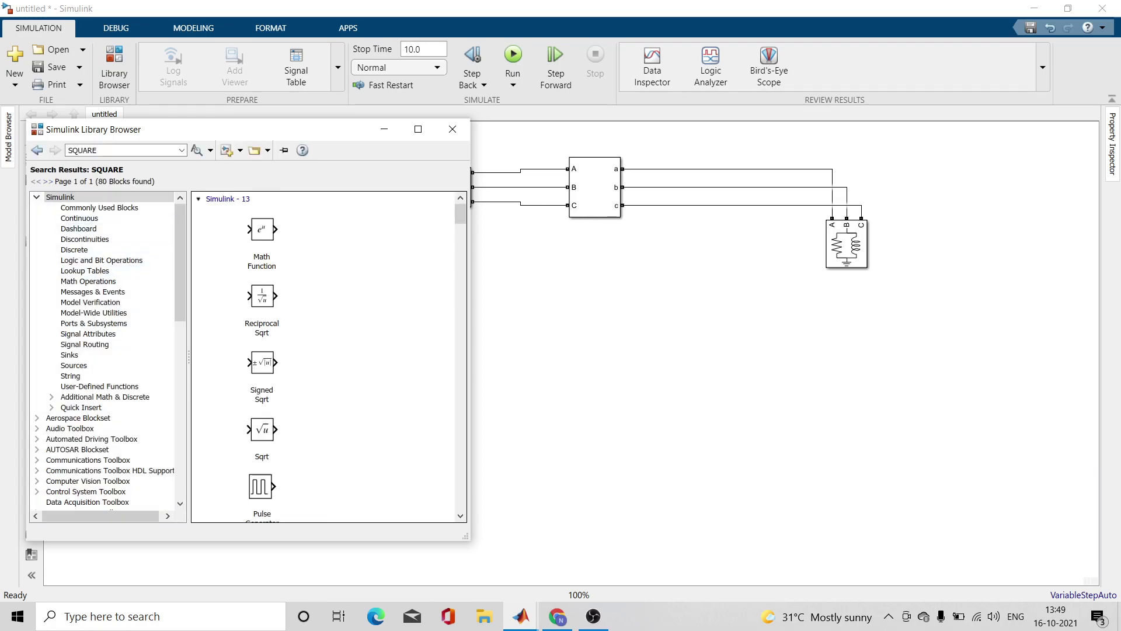
{"action": "left_click_drag", "start_coordinate": [461, 215], "coordinate": [460, 251]}
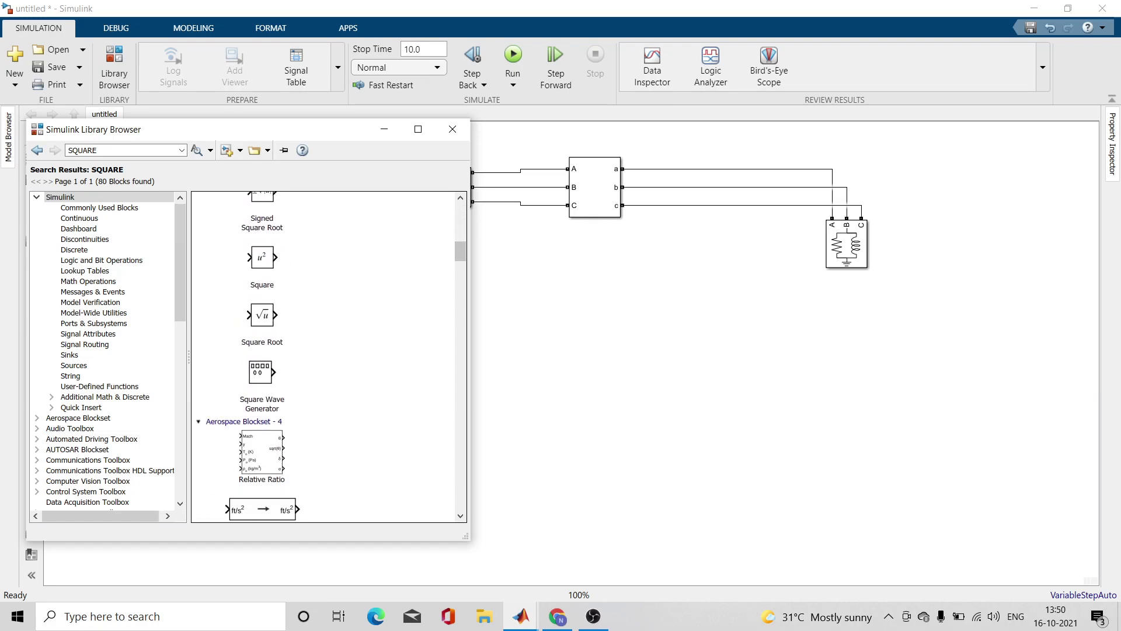
{"action": "left_click", "coordinate": [263, 257]}
{"action": "right_click", "coordinate": [266, 263]}
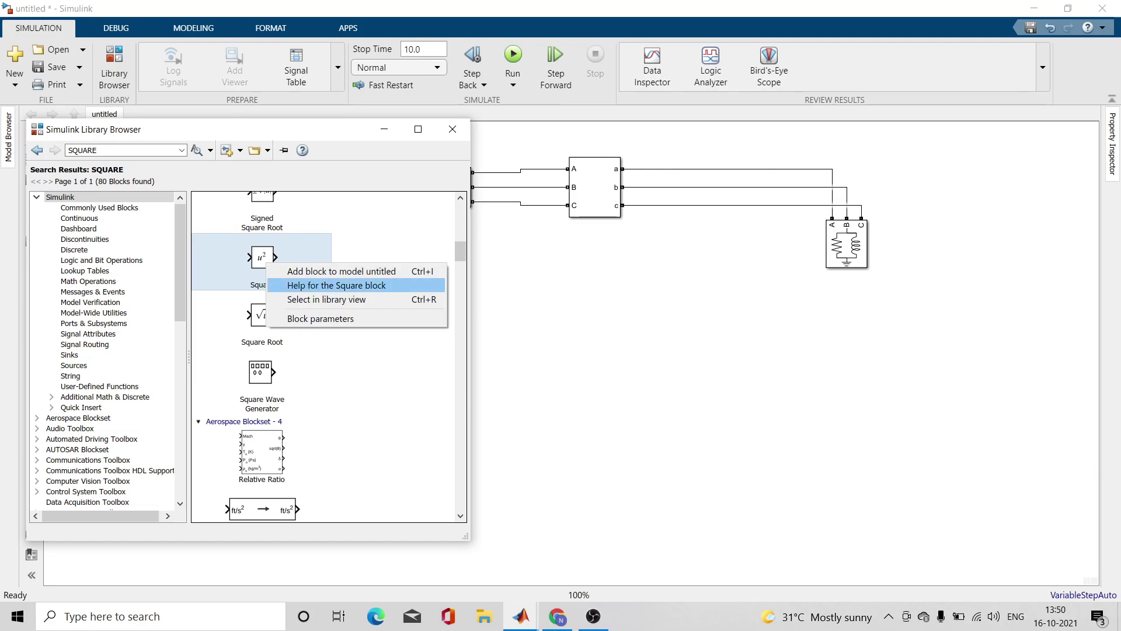
{"action": "left_click", "coordinate": [341, 271]}
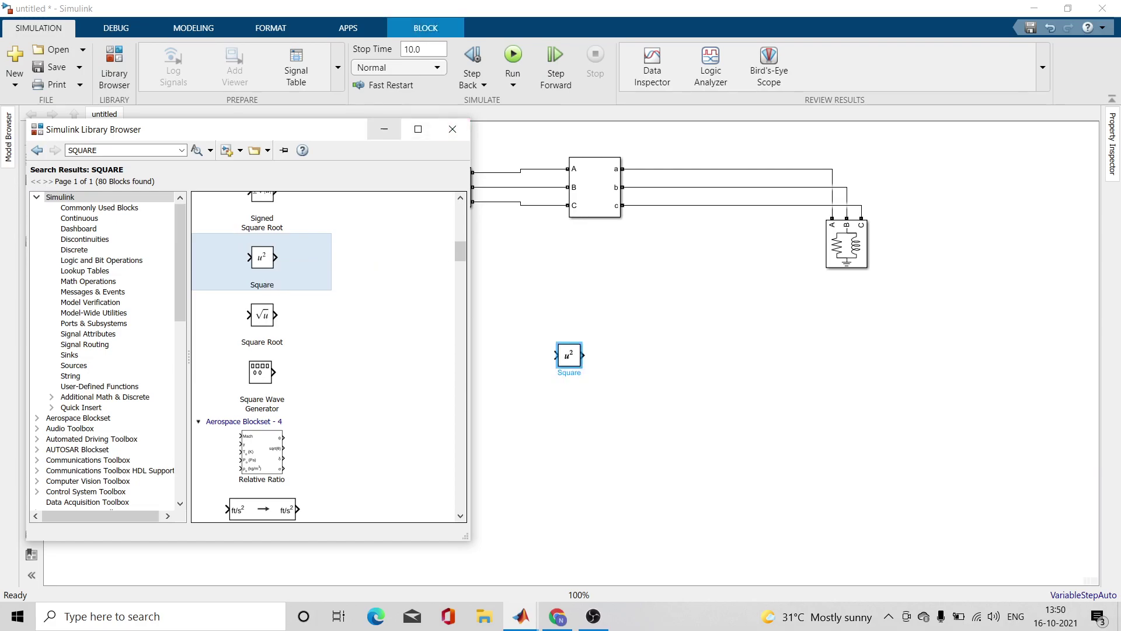
{"action": "left_click", "coordinate": [384, 129]}
{"action": "left_click_drag", "start_coordinate": [569, 354], "coordinate": [547, 373]}
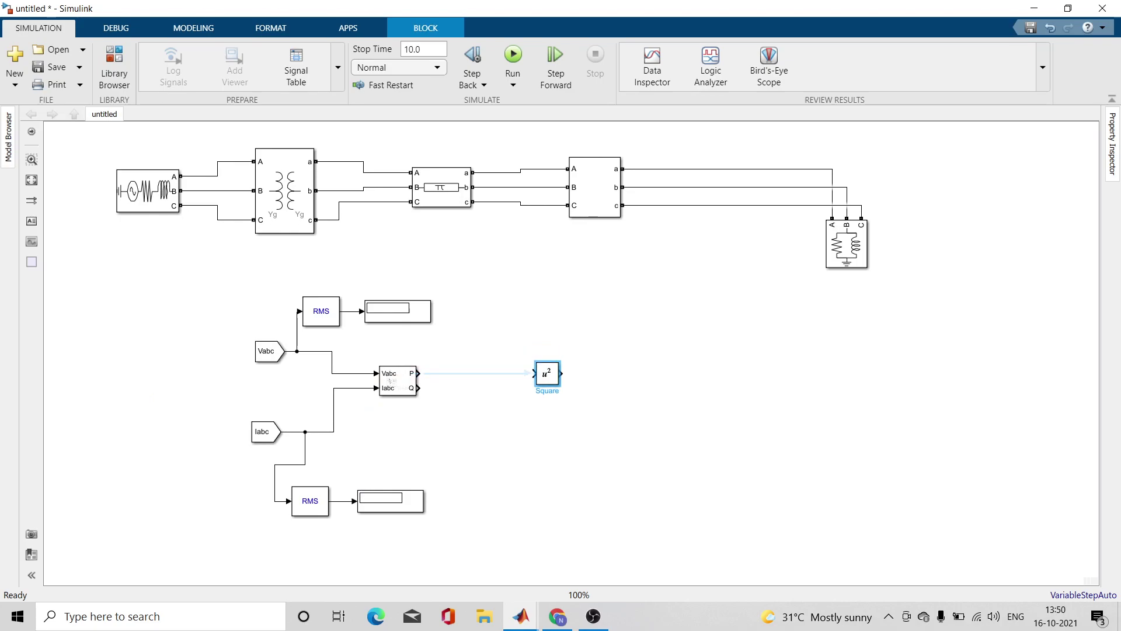
Copy the Square block directly below the original and connect the Power block's P and Q outputs to the upper and lower Square blocks
{"action": "key", "text": "ctrl+c"}
{"action": "key", "text": "ctrl+v"}
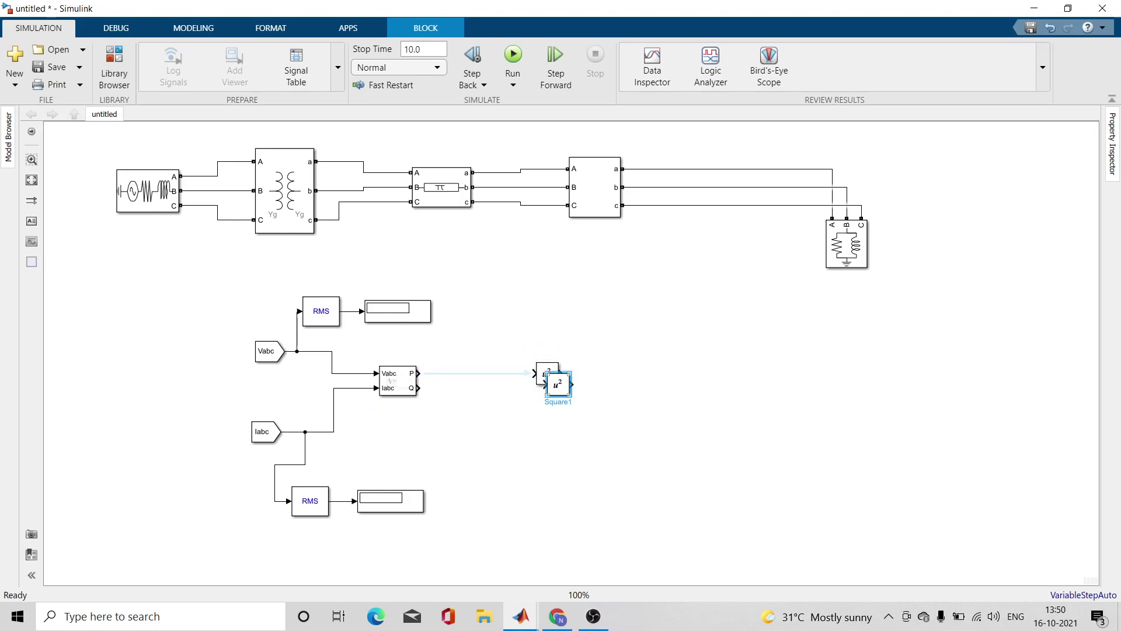
{"action": "left_click_drag", "start_coordinate": [559, 384], "coordinate": [547, 425]}
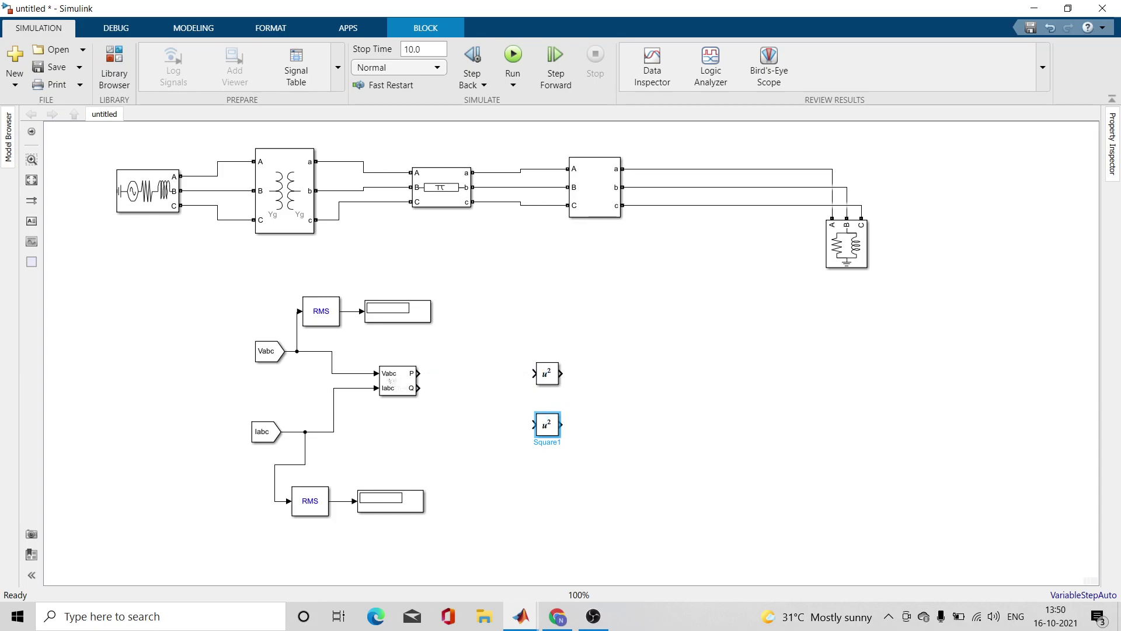
{"action": "left_click_drag", "start_coordinate": [418, 388], "coordinate": [534, 425]}
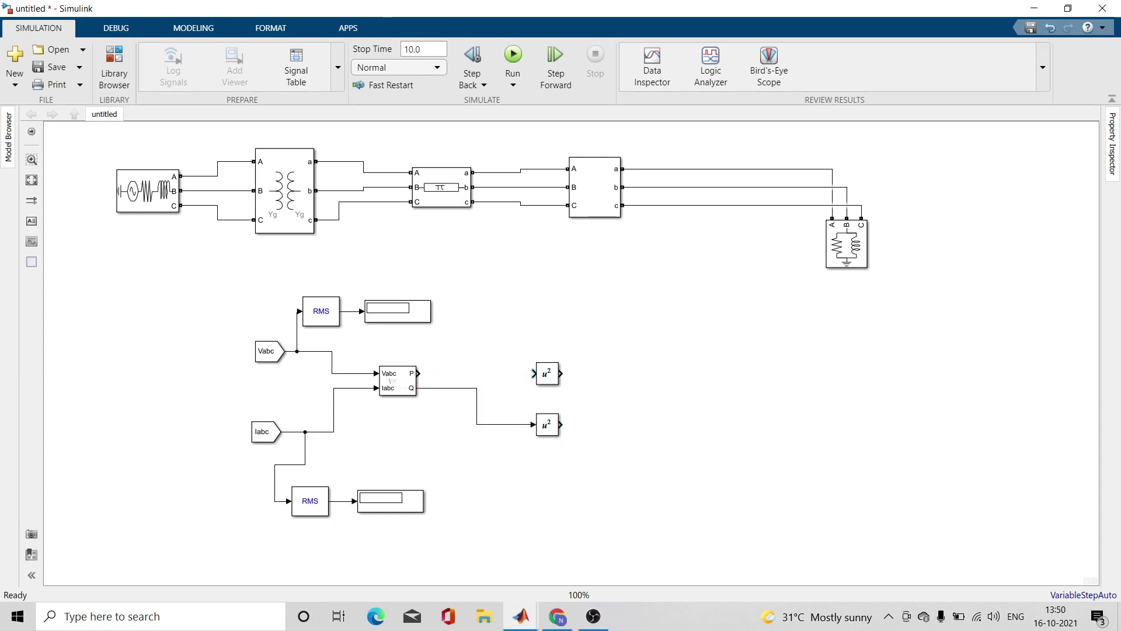
{"action": "left_click_drag", "start_coordinate": [418, 373], "coordinate": [534, 374]}
Add an Add block from the library just after the two Square blocks and connect both Square outputs to its inputs
{"action": "left_click", "coordinate": [547, 373]}
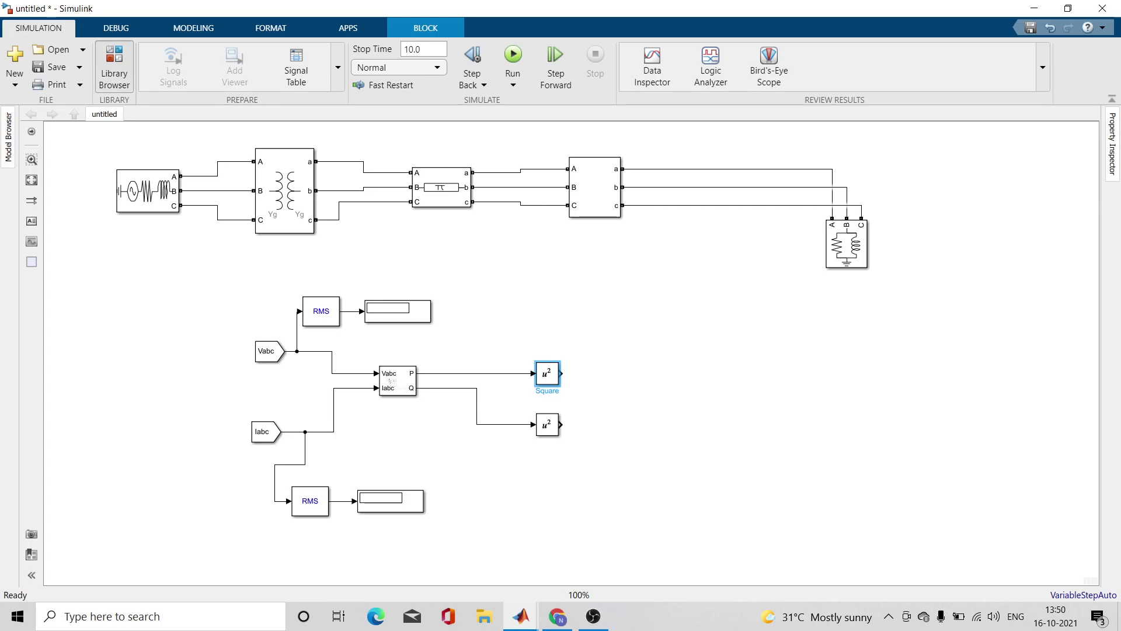
{"action": "left_click", "coordinate": [114, 66]}
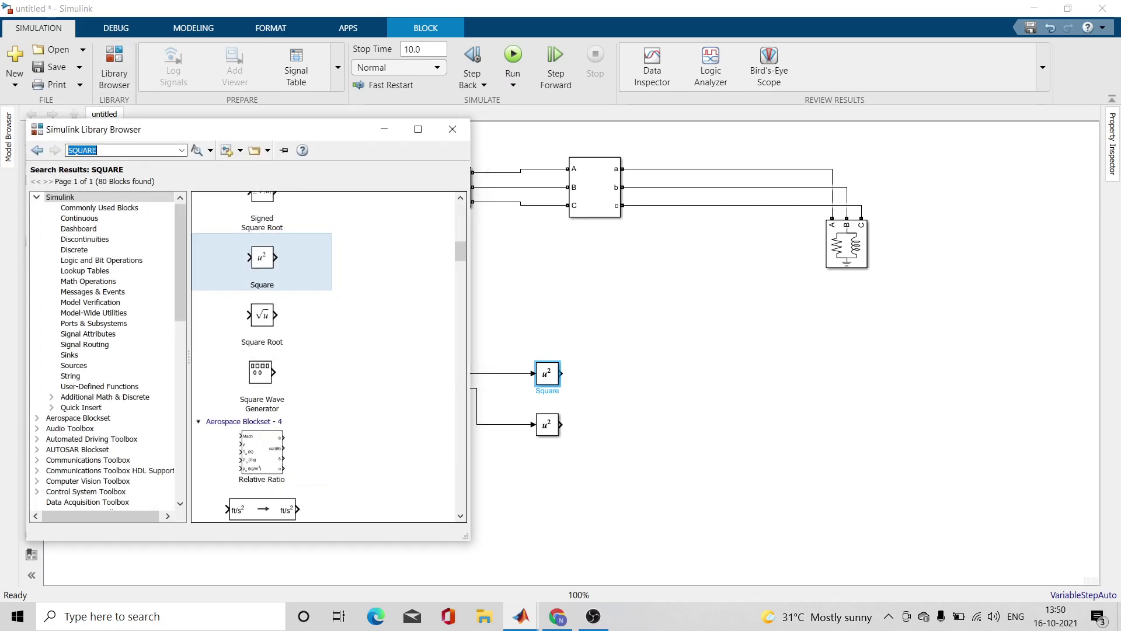
{"action": "type", "text": "add"}
{"action": "key", "text": "Return"}
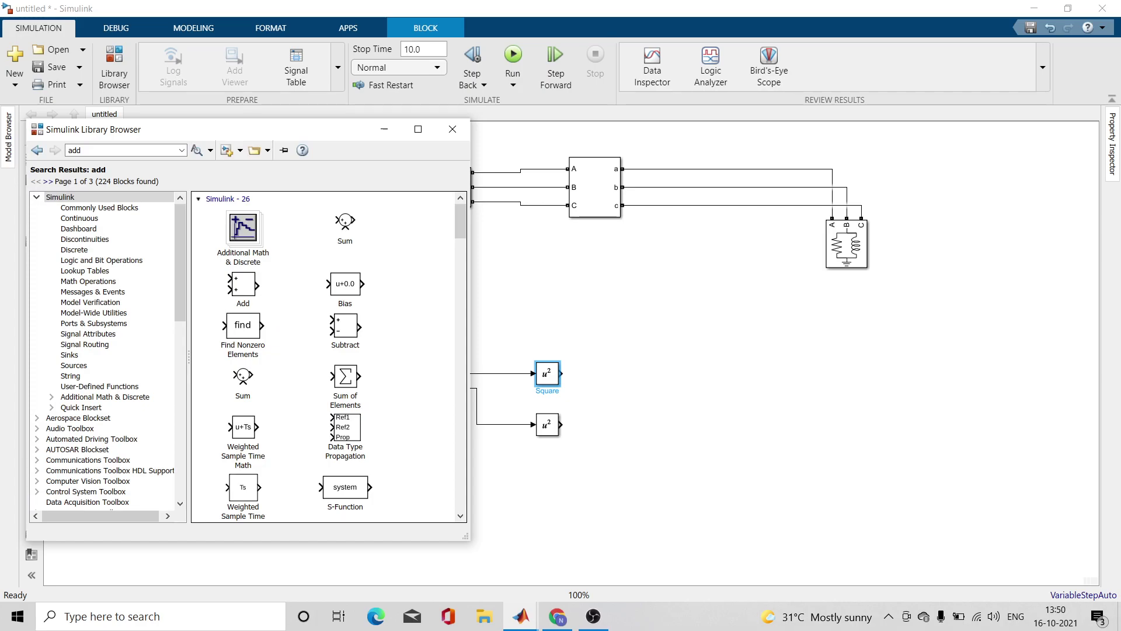
{"action": "right_click", "coordinate": [248, 283]}
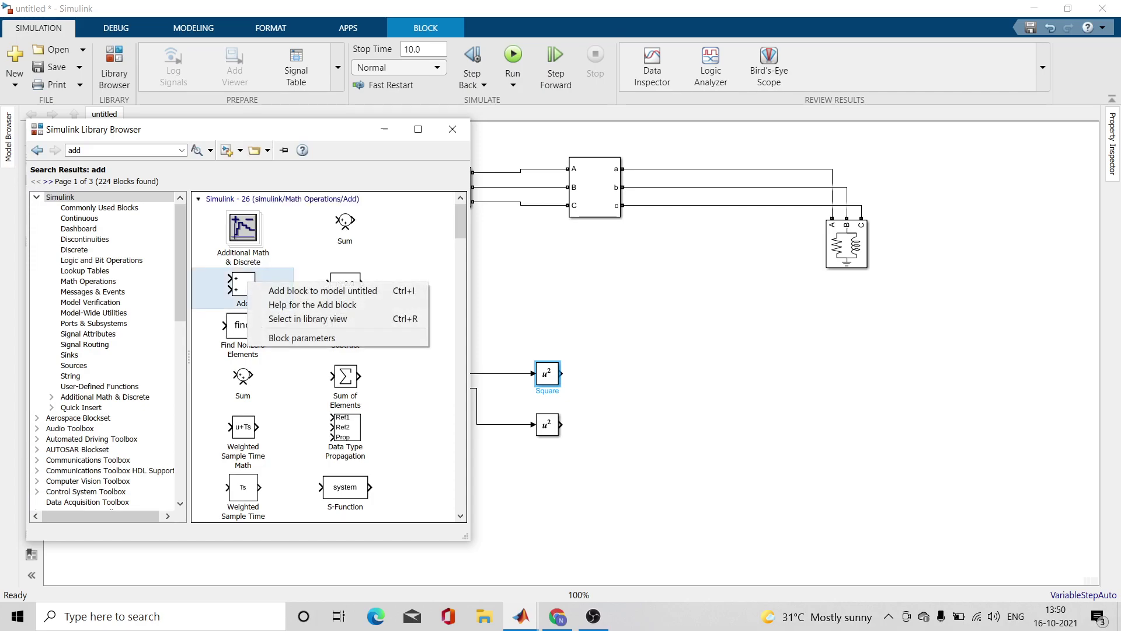
{"action": "left_click", "coordinate": [323, 290]}
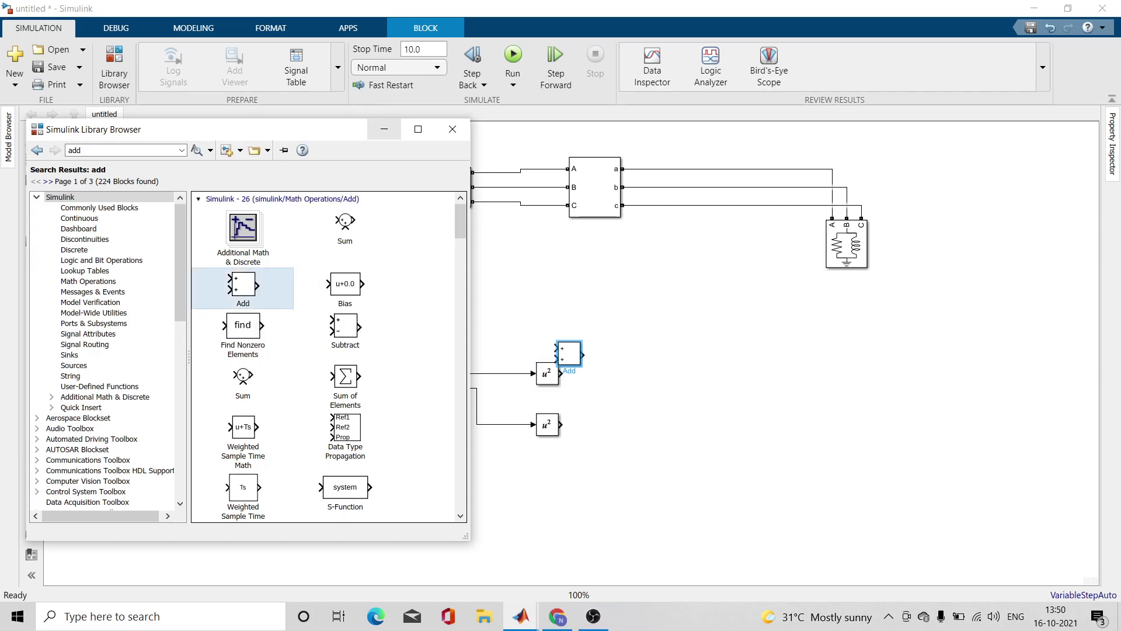
{"action": "left_click", "coordinate": [384, 129]}
{"action": "left_click_drag", "start_coordinate": [569, 353], "coordinate": [588, 403]}
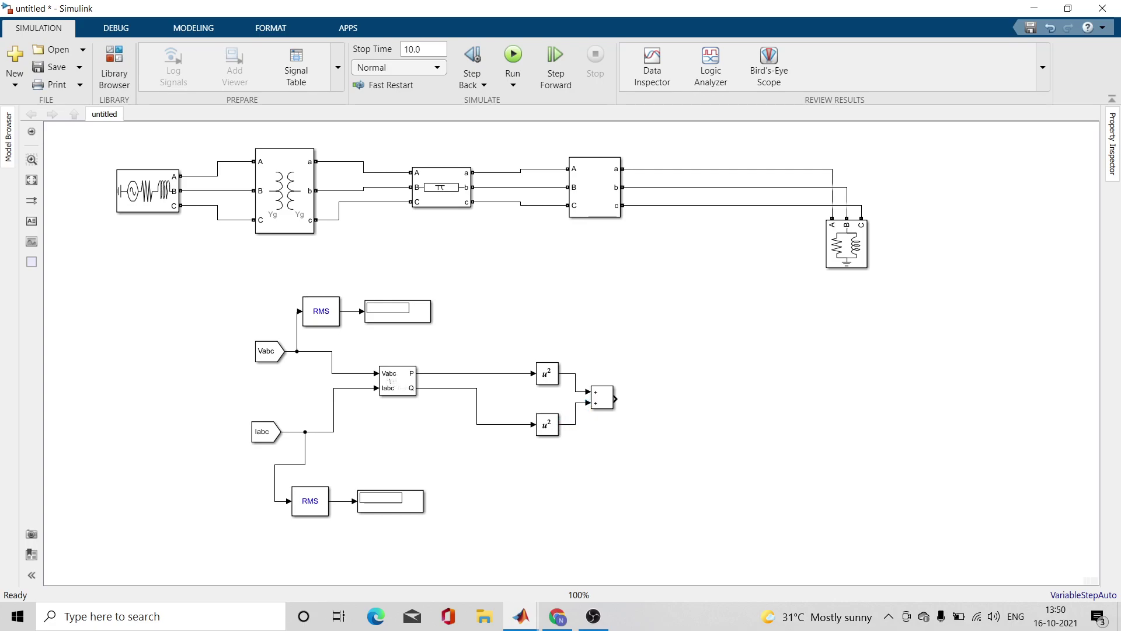
Find the Sqrt block in the library, place it after the Add block and connect the Add output to it
{"action": "left_click", "coordinate": [114, 66]}
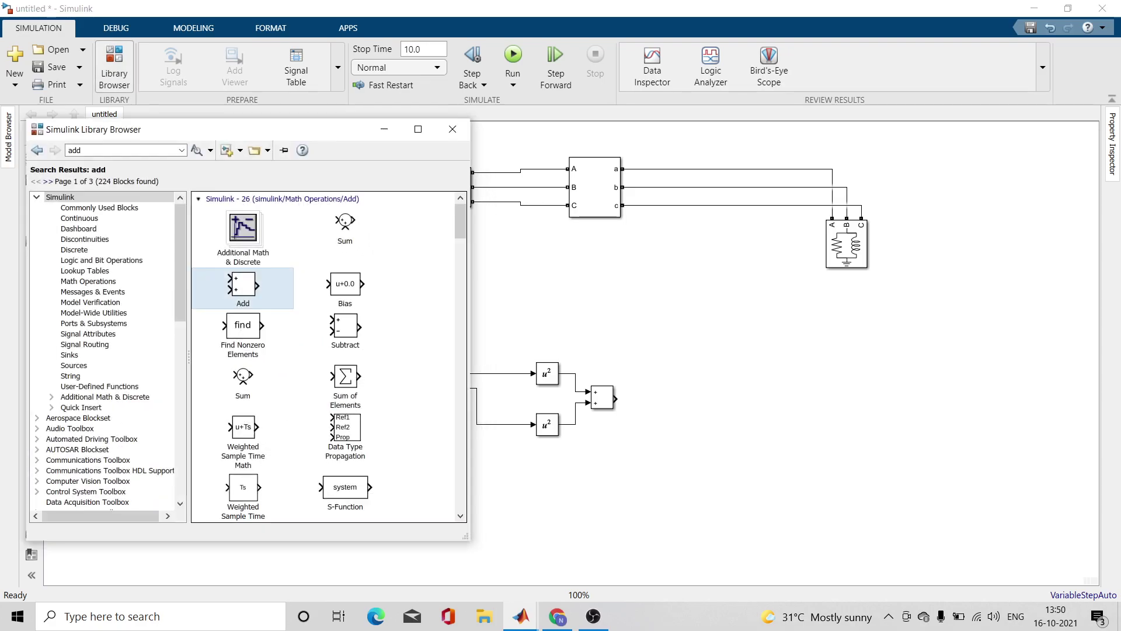
{"action": "type", "text": "SQRT"}
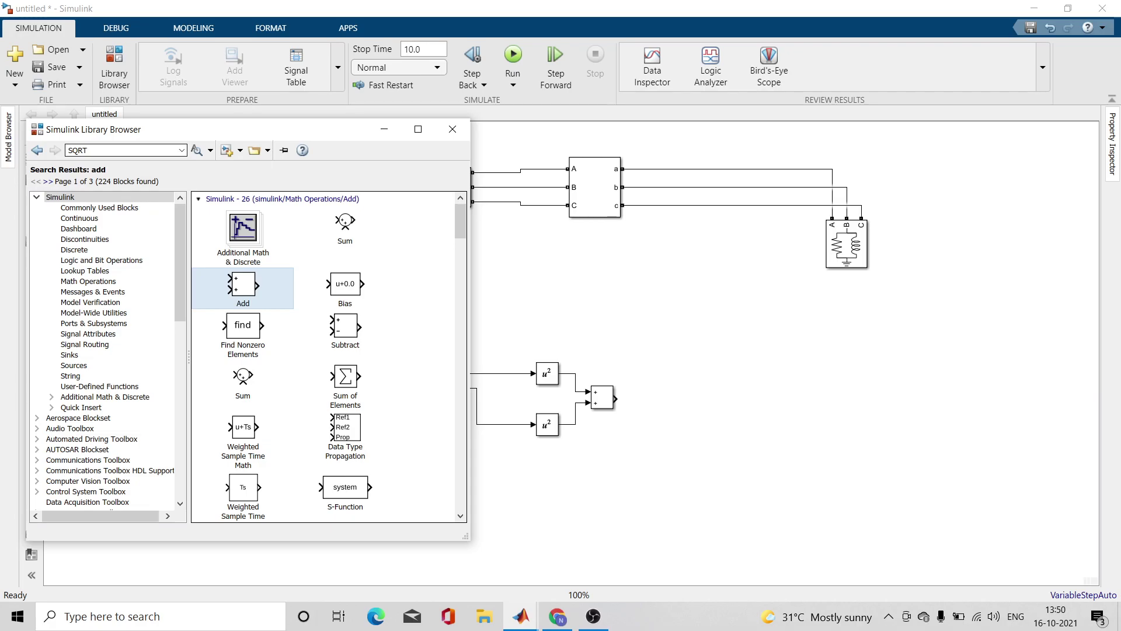
{"action": "key", "text": "Return"}
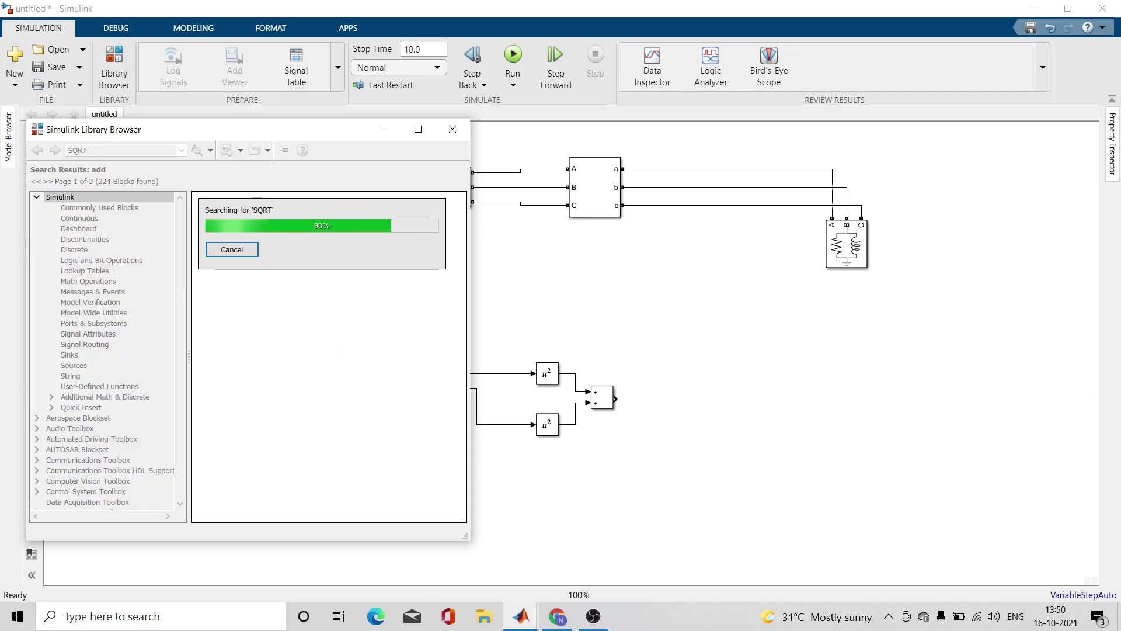
{"action": "left_click", "coordinate": [243, 295]}
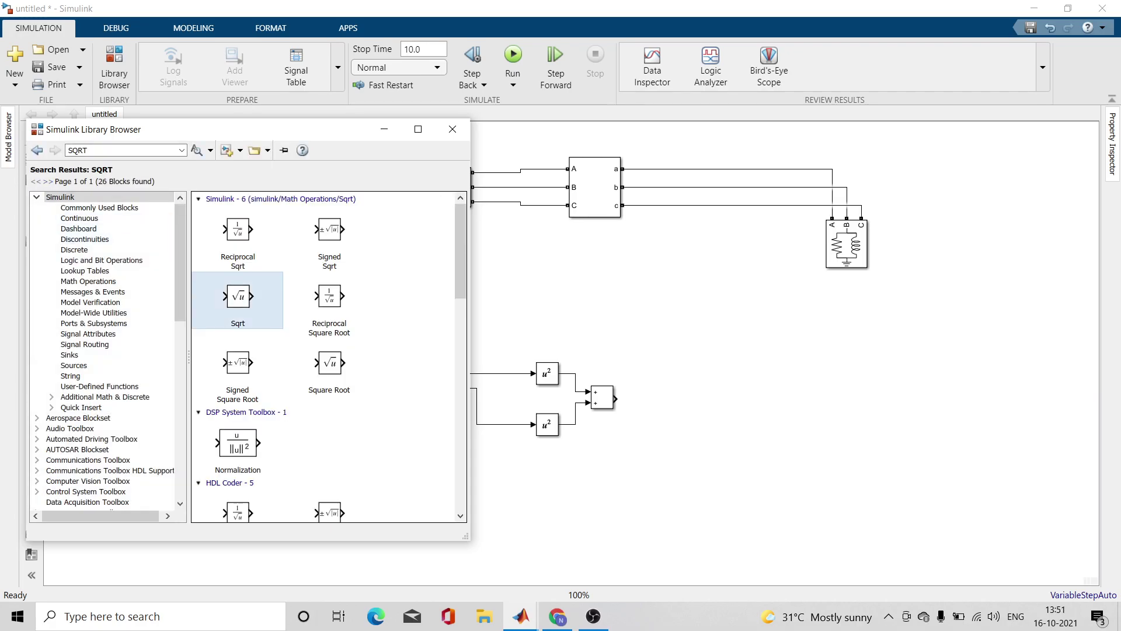
{"action": "right_click", "coordinate": [243, 293]}
{"action": "left_click", "coordinate": [275, 300]}
{"action": "left_click_drag", "start_coordinate": [569, 354], "coordinate": [649, 399]}
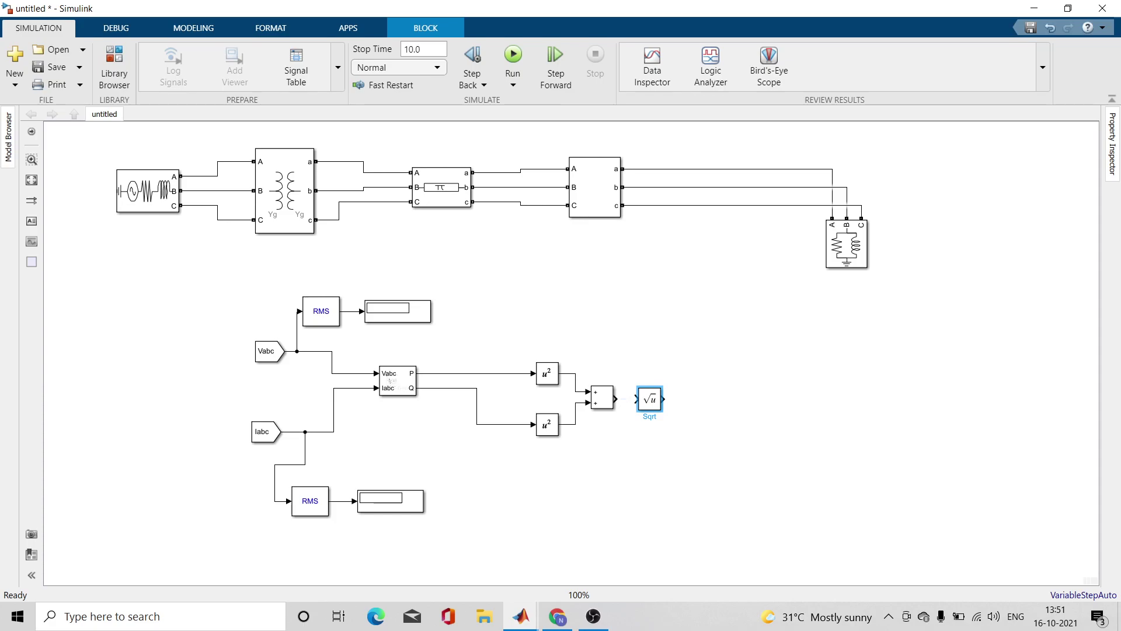
{"action": "left_click_drag", "start_coordinate": [616, 399], "coordinate": [638, 399]}
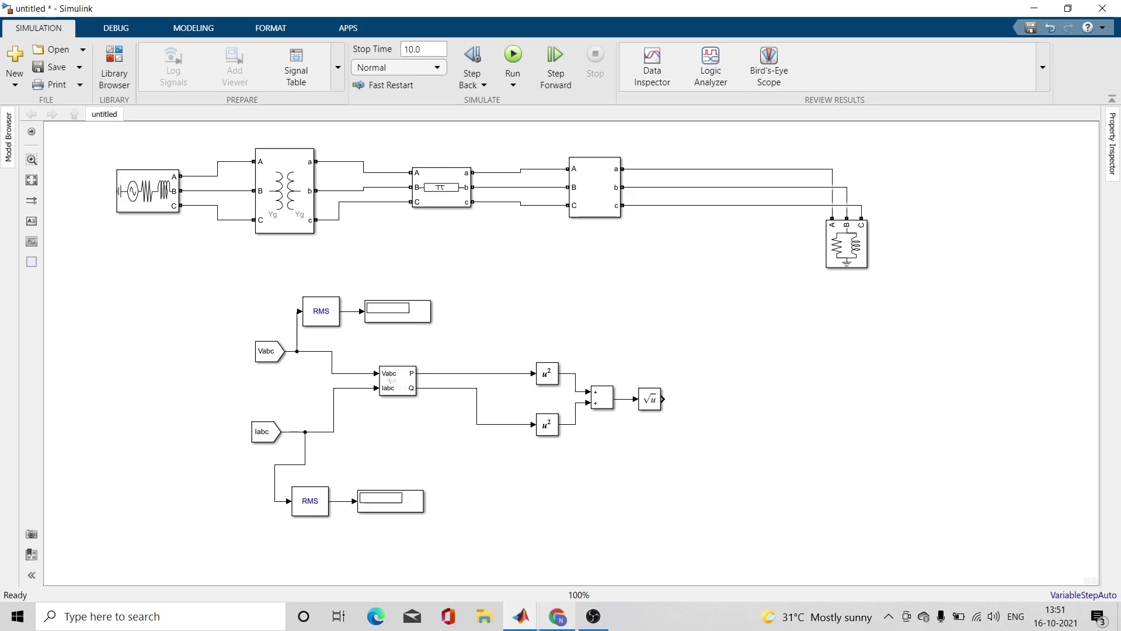
Check the power factor formula in the Google Docs handout and place a single Divide block well beyond the Sqrt block
{"action": "left_click", "coordinate": [558, 616]}
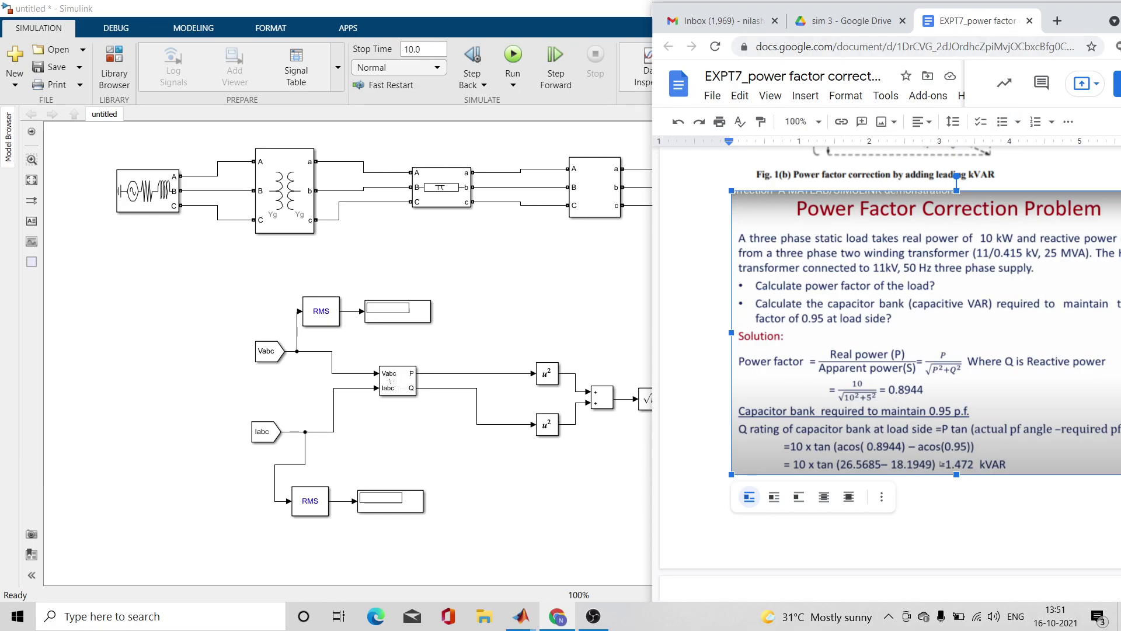
{"action": "key", "text": "alt+Tab"}
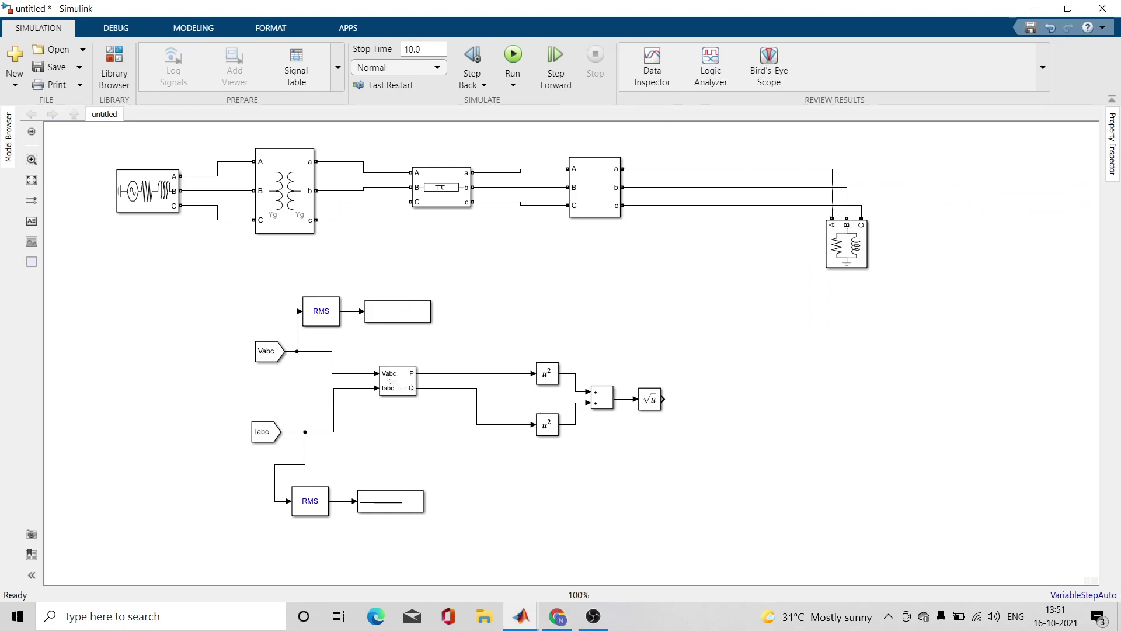
{"action": "left_click", "coordinate": [115, 67]}
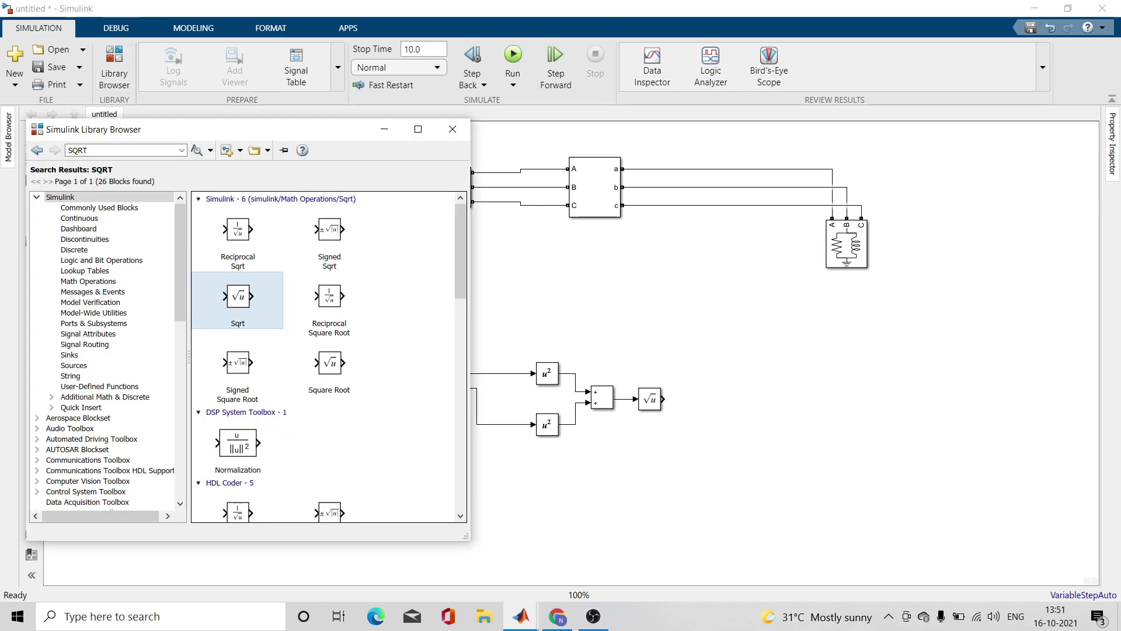
{"action": "type", "text": "divide"}
{"action": "key", "text": "Return"}
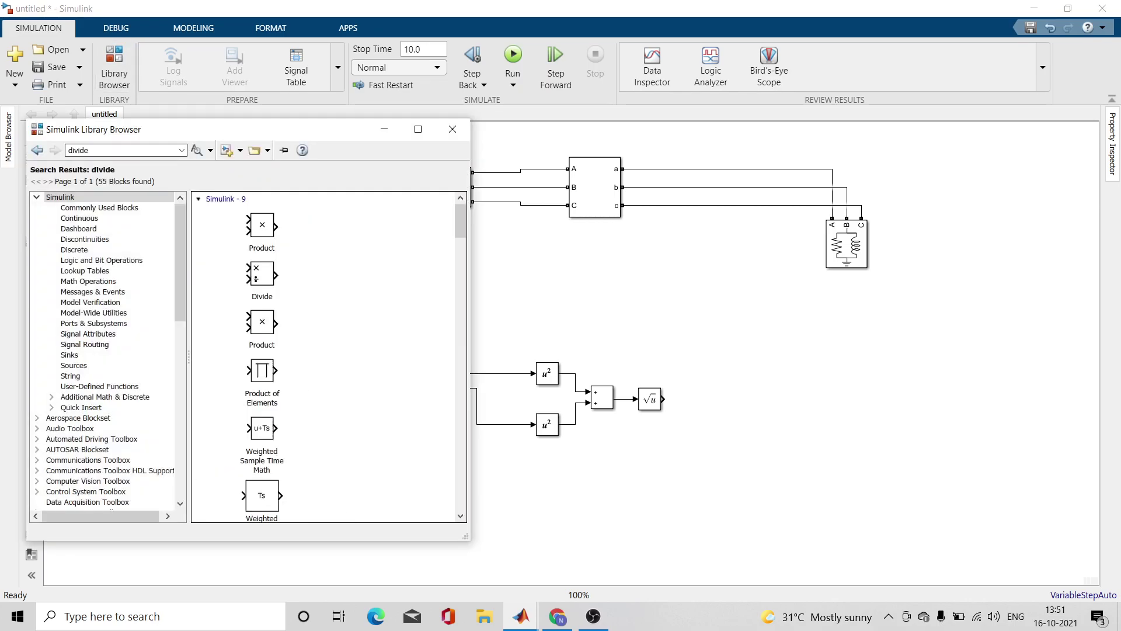
{"action": "left_click", "coordinate": [266, 266]}
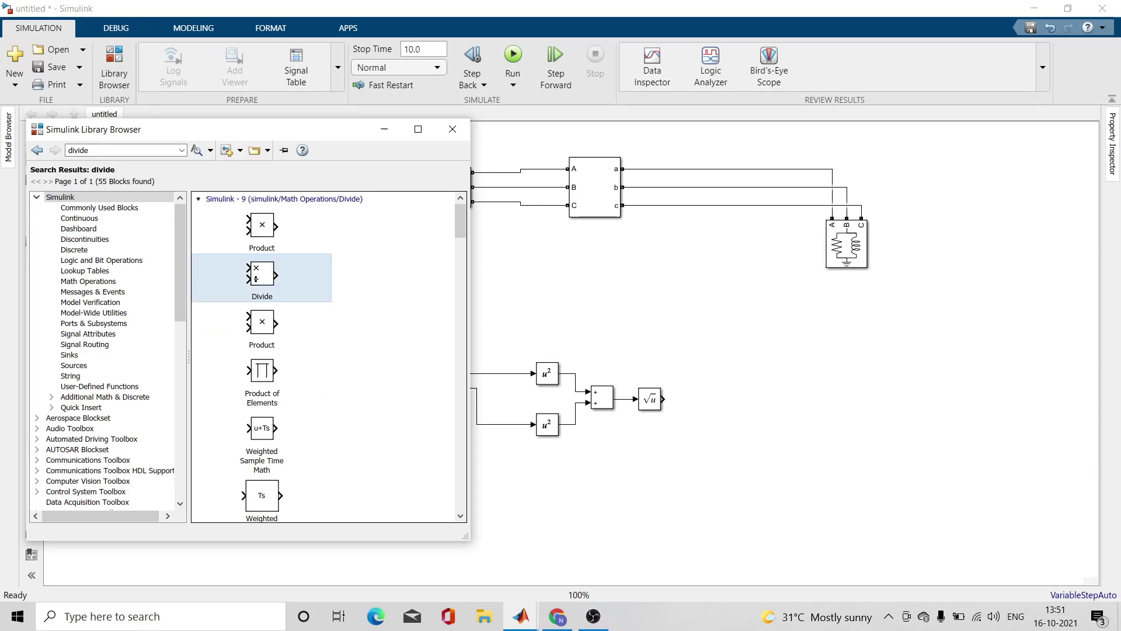
{"action": "right_click", "coordinate": [266, 264]}
{"action": "left_click", "coordinate": [309, 272]}
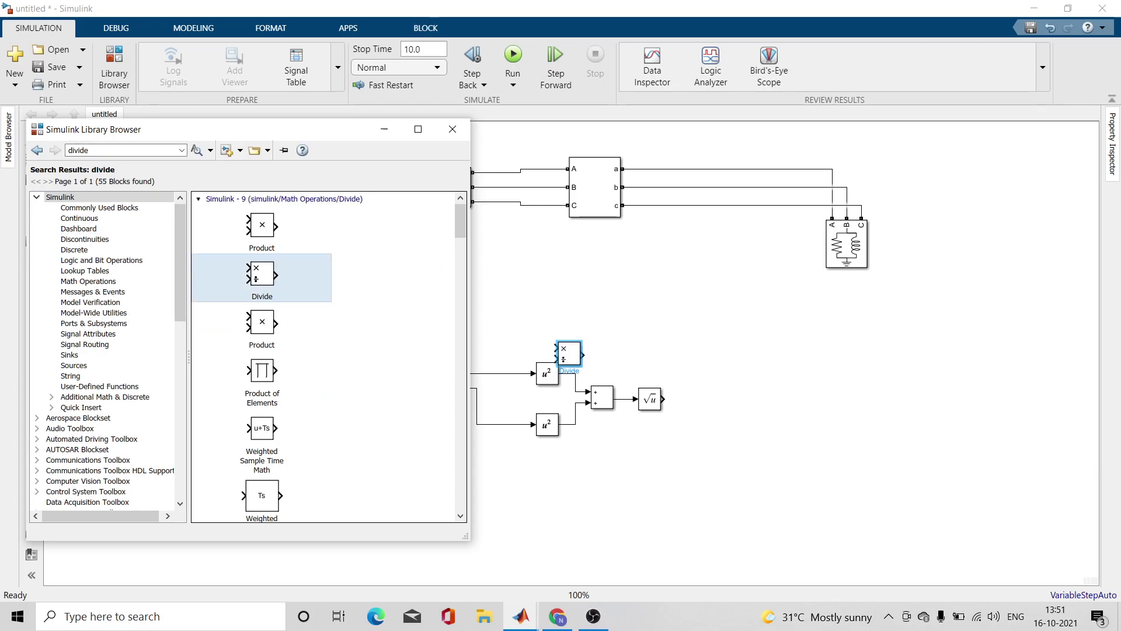
{"action": "left_click", "coordinate": [385, 129]}
{"action": "left_click_drag", "start_coordinate": [569, 353], "coordinate": [810, 399]}
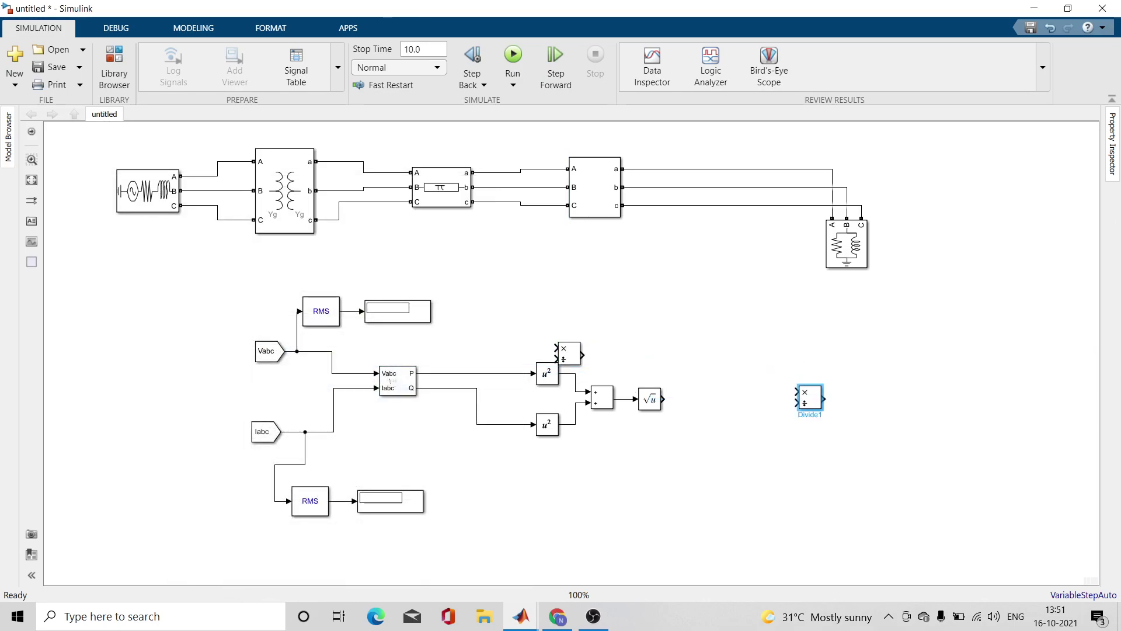
{"action": "left_click", "coordinate": [570, 353]}
{"action": "key", "text": "Delete"}
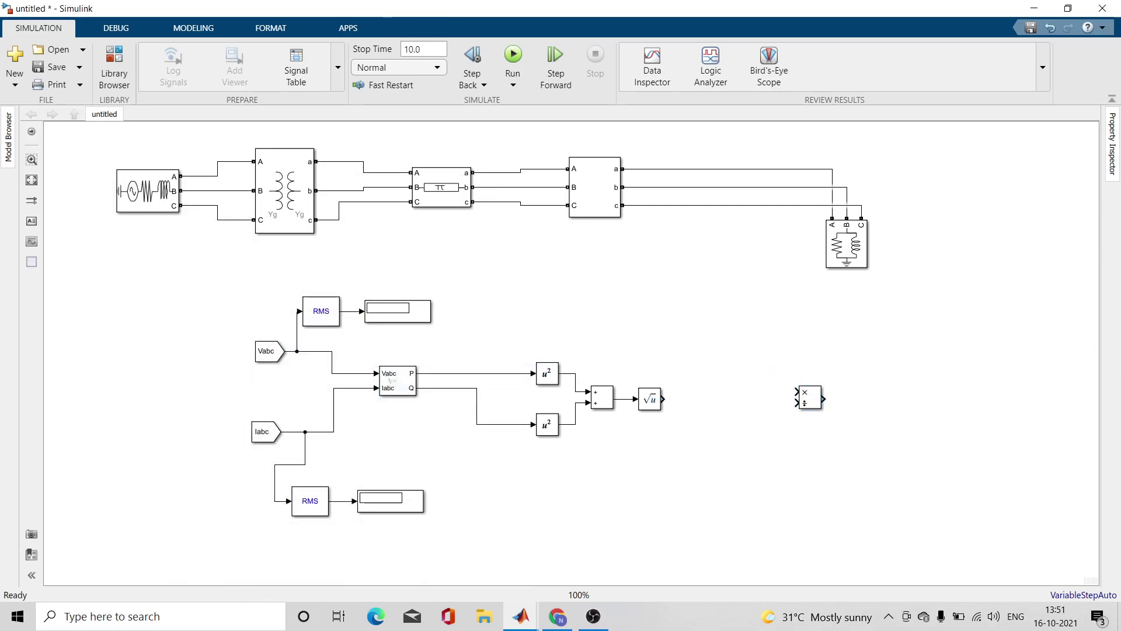
Connect P and the Sqrt output to the Divide block's multiply and divide inputs, and add a Display on its output
{"action": "left_click_drag", "start_coordinate": [796, 391], "coordinate": [468, 373]}
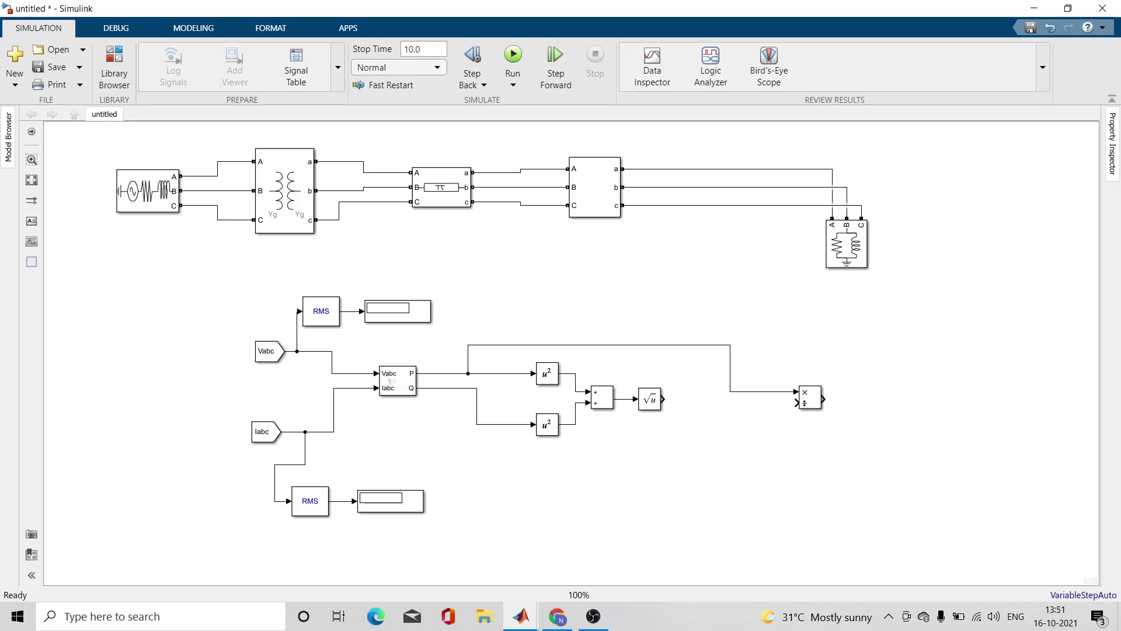
{"action": "left_click_drag", "start_coordinate": [663, 399], "coordinate": [798, 402]}
{"action": "double_click", "coordinate": [672, 509]}
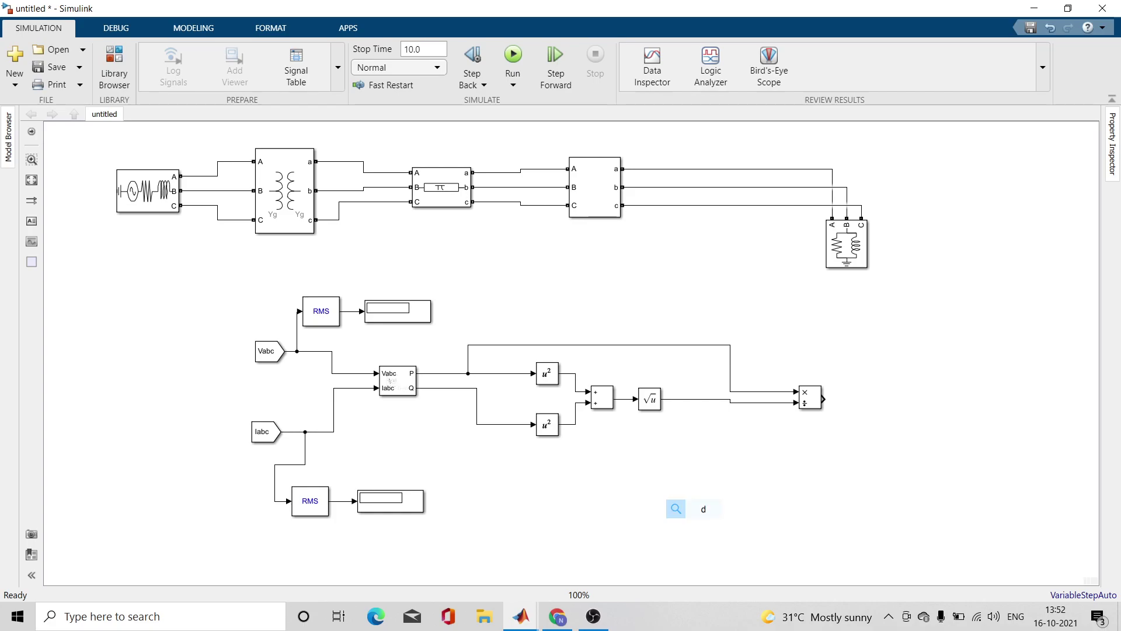
{"action": "type", "text": "display"}
{"action": "key", "text": "Return"}
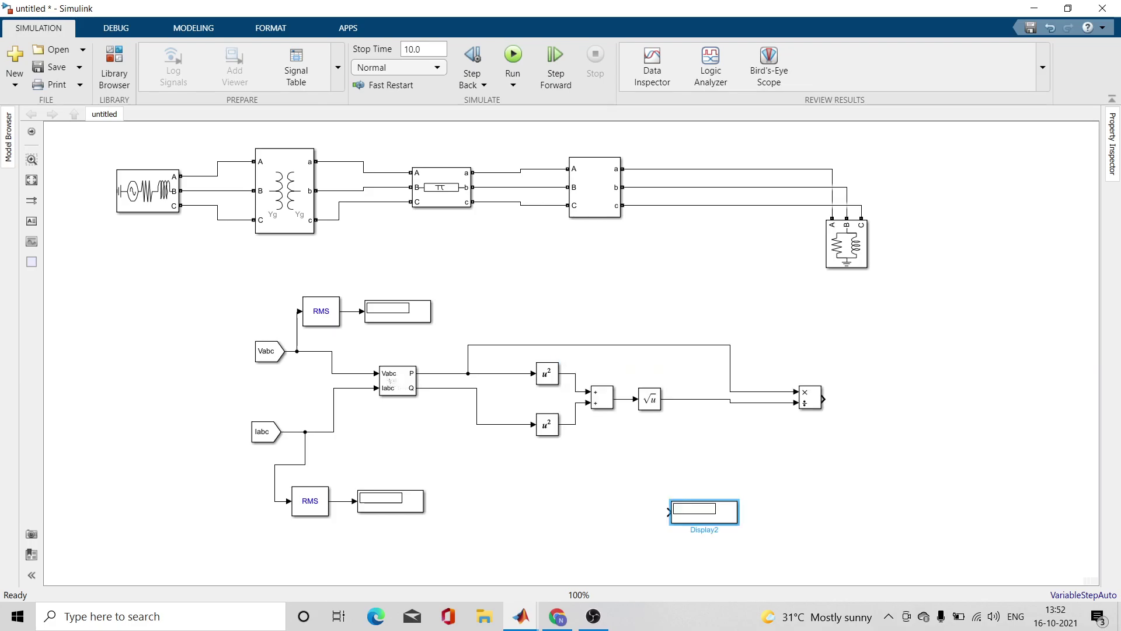
{"action": "left_click_drag", "start_coordinate": [705, 512], "coordinate": [883, 399]}
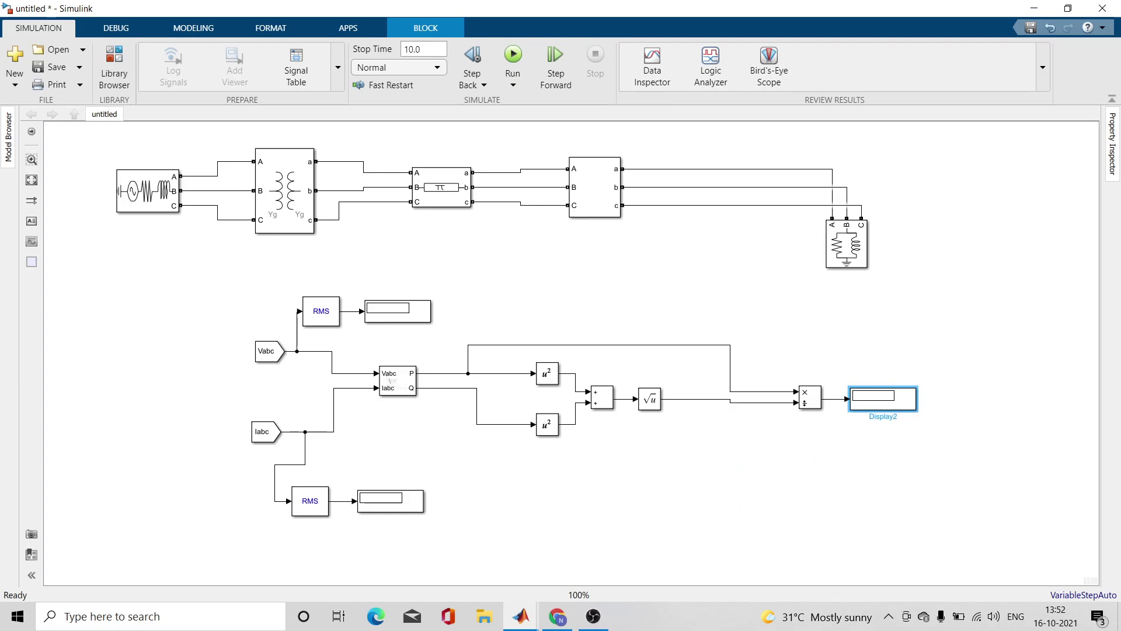
Following the expt7_pfcorrection model, add two Display blocks above and below the Square blocks and connect them to the P and Q lines
{"action": "left_click", "coordinate": [522, 616]}
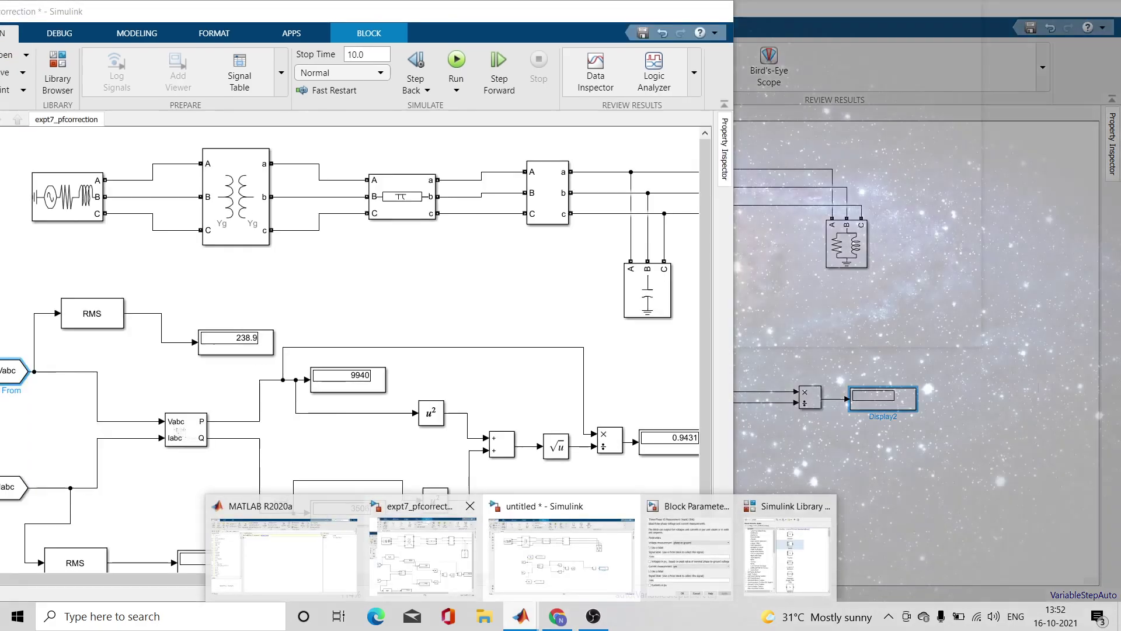
{"action": "left_click", "coordinate": [423, 552]}
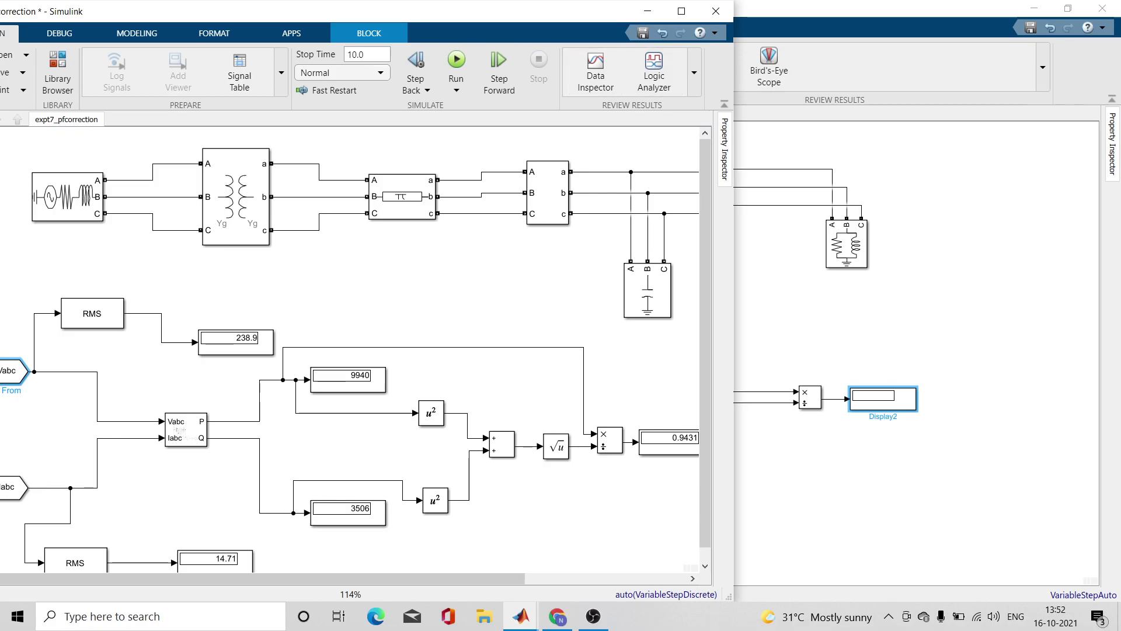
{"action": "left_click", "coordinate": [647, 11]}
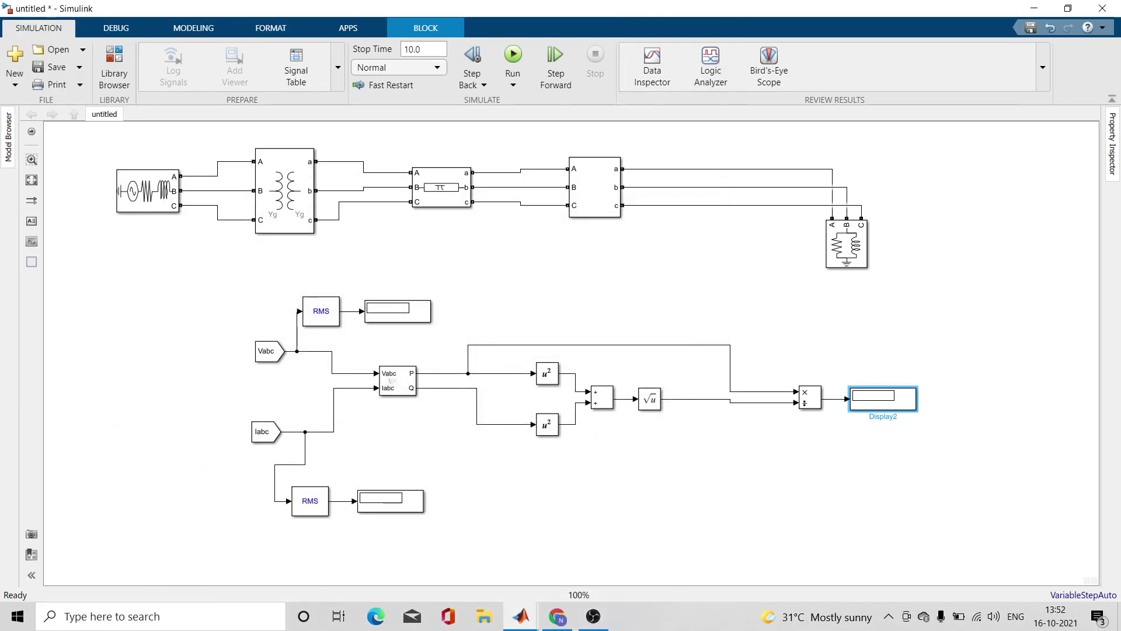
{"action": "left_click", "coordinate": [533, 288]}
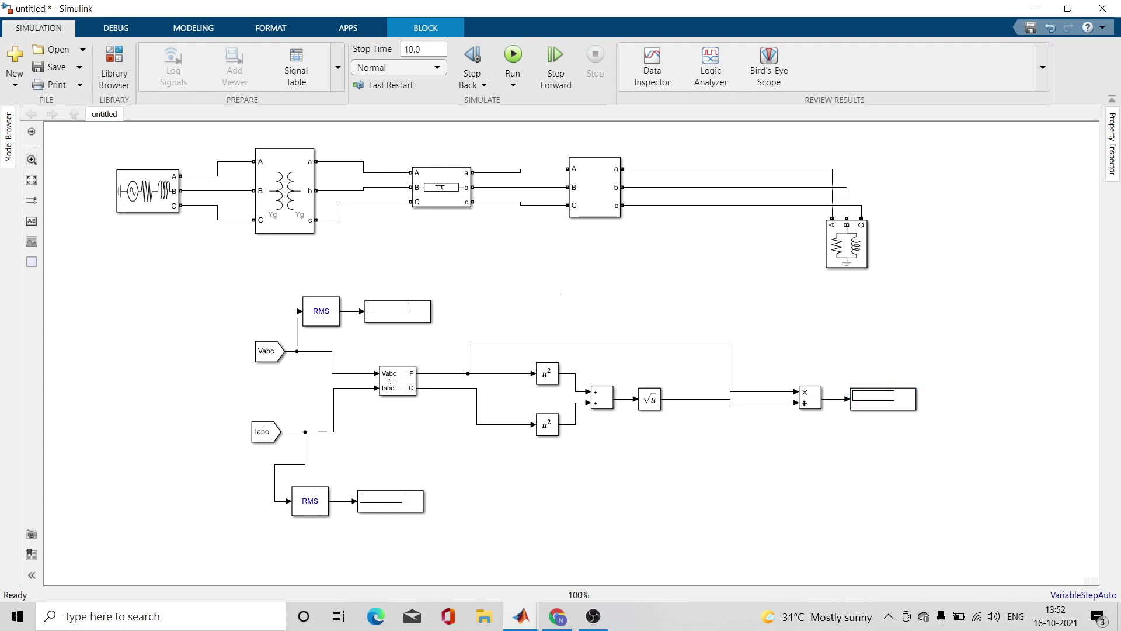
{"action": "type", "text": "disp"}
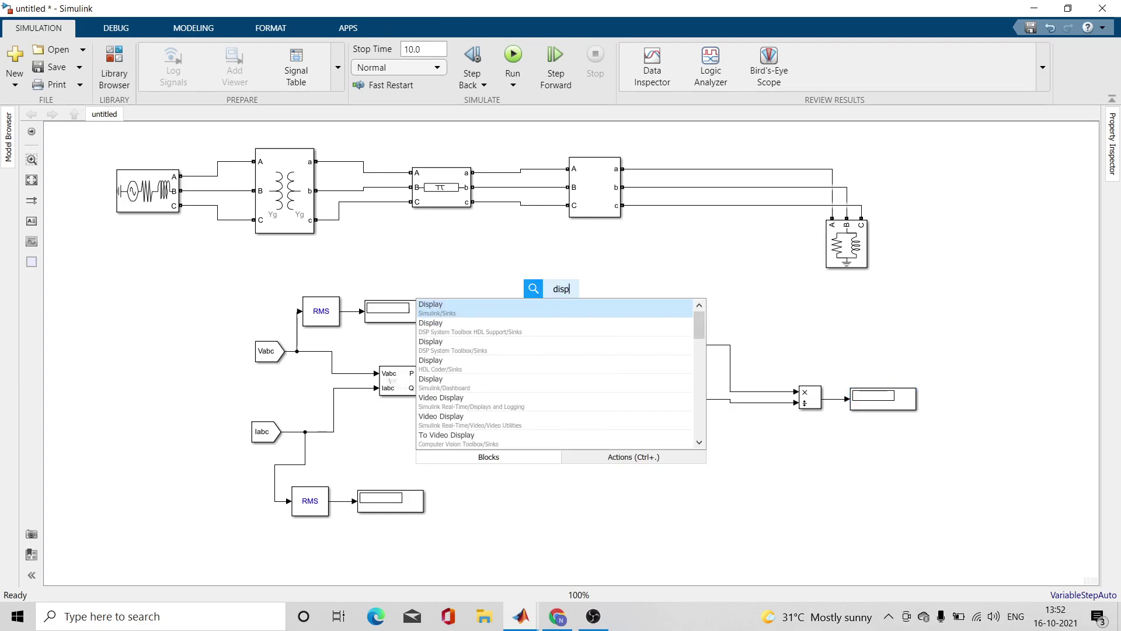
{"action": "key", "text": "Return"}
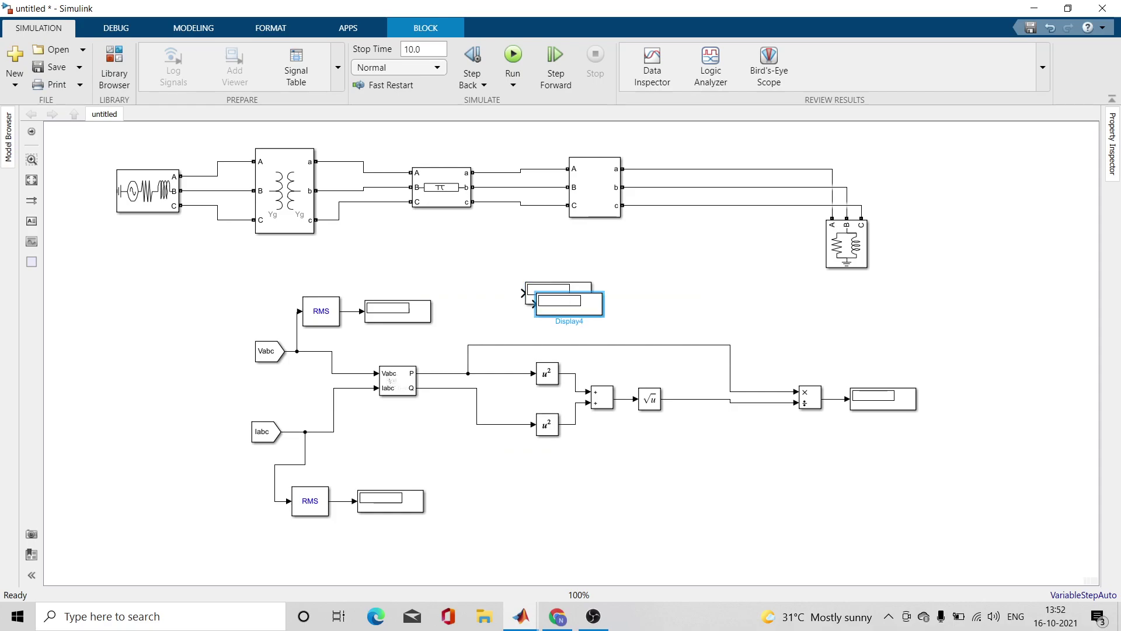
{"action": "left_click_drag", "start_coordinate": [558, 293], "coordinate": [547, 490]}
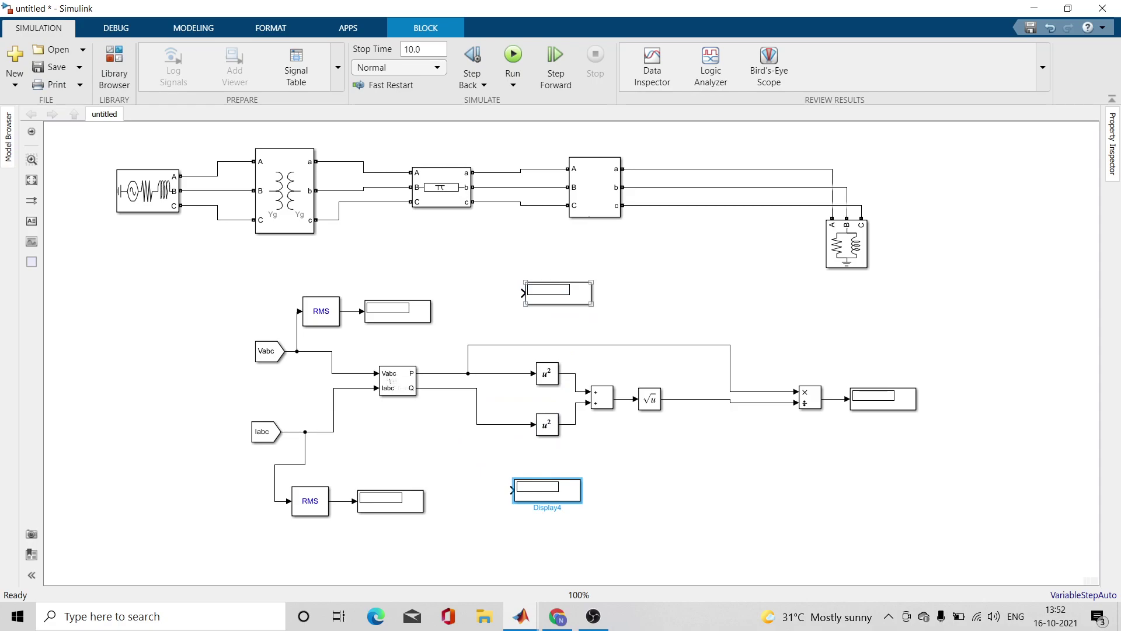
{"action": "left_click_drag", "start_coordinate": [523, 293], "coordinate": [443, 373]}
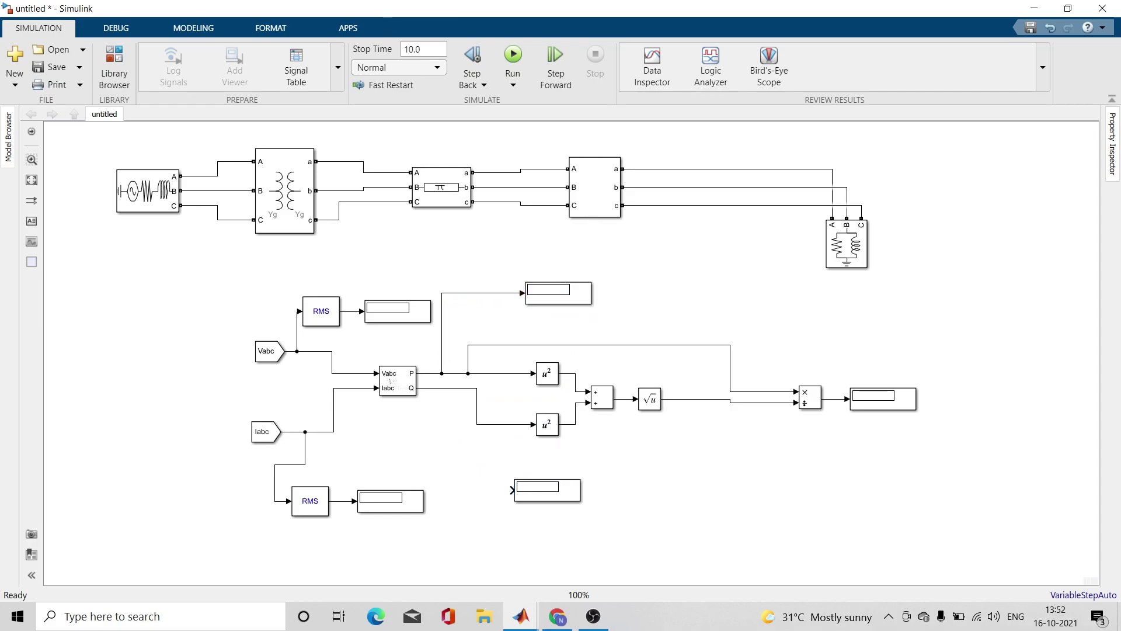
{"action": "mouse_move", "coordinate": [512, 489]}
{"action": "left_mouse_down"}
{"action": "mouse_move", "coordinate": [443, 428]}
{"action": "mouse_move", "coordinate": [440, 388]}
{"action": "left_mouse_up"}
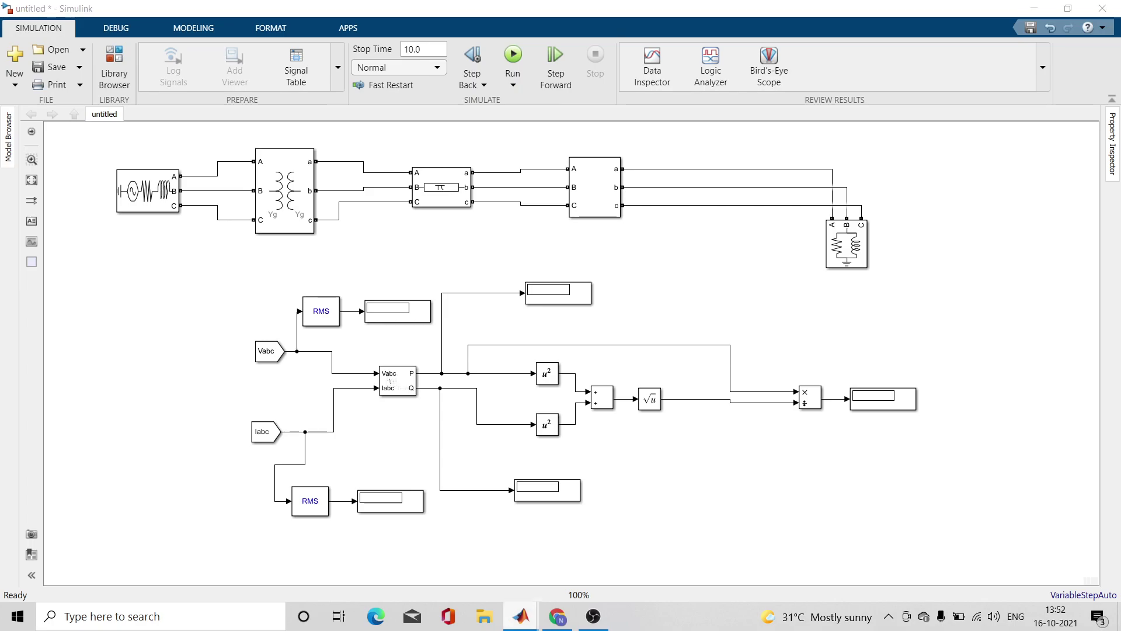
Compare the new circuit with the expt7_pfcorrection reference model and return to the untitled model
{"action": "mouse_move", "coordinate": [522, 616]}
{"action": "left_click", "coordinate": [423, 546]}
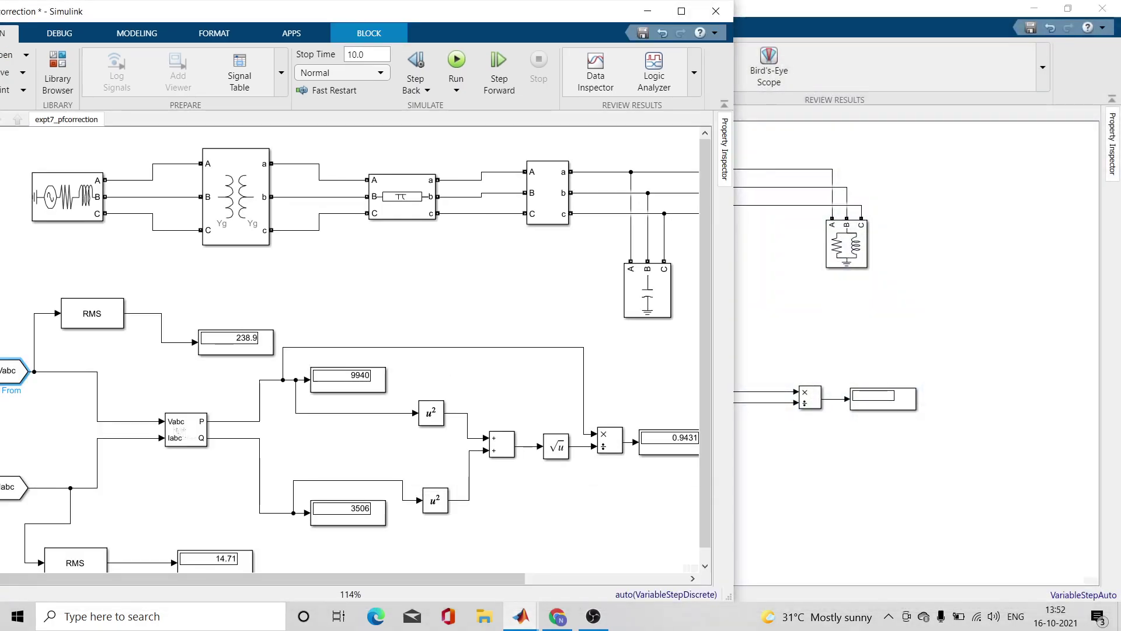
{"action": "left_click", "coordinate": [647, 11]}
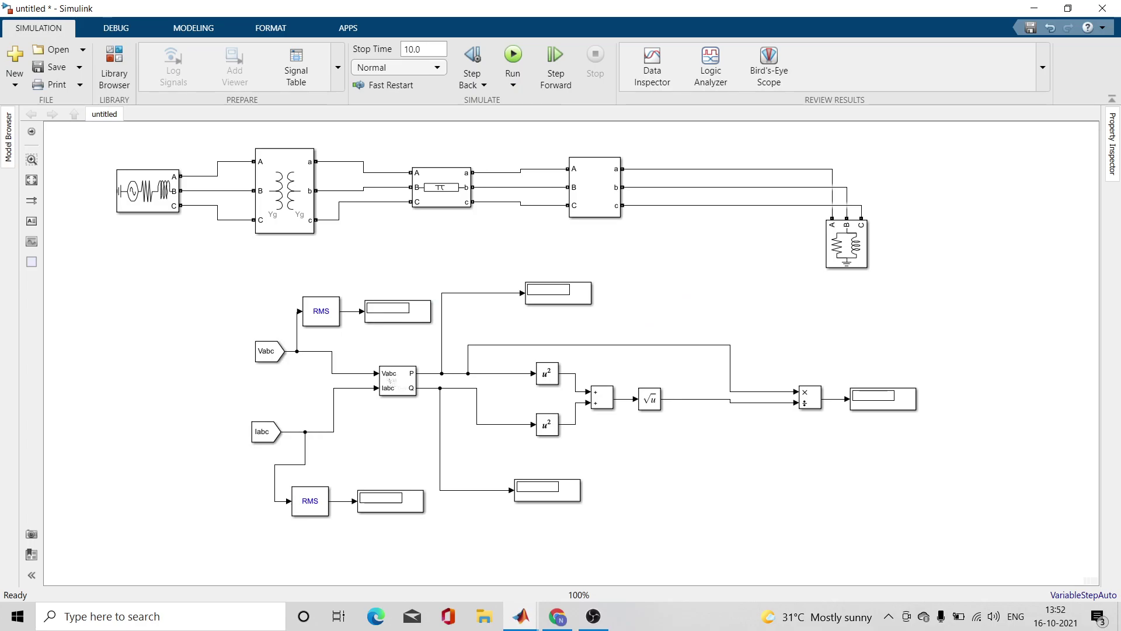
Add a powergui block to the model and place it in the empty area above and beyond the three-phase load
{"action": "type", "text": "power"}
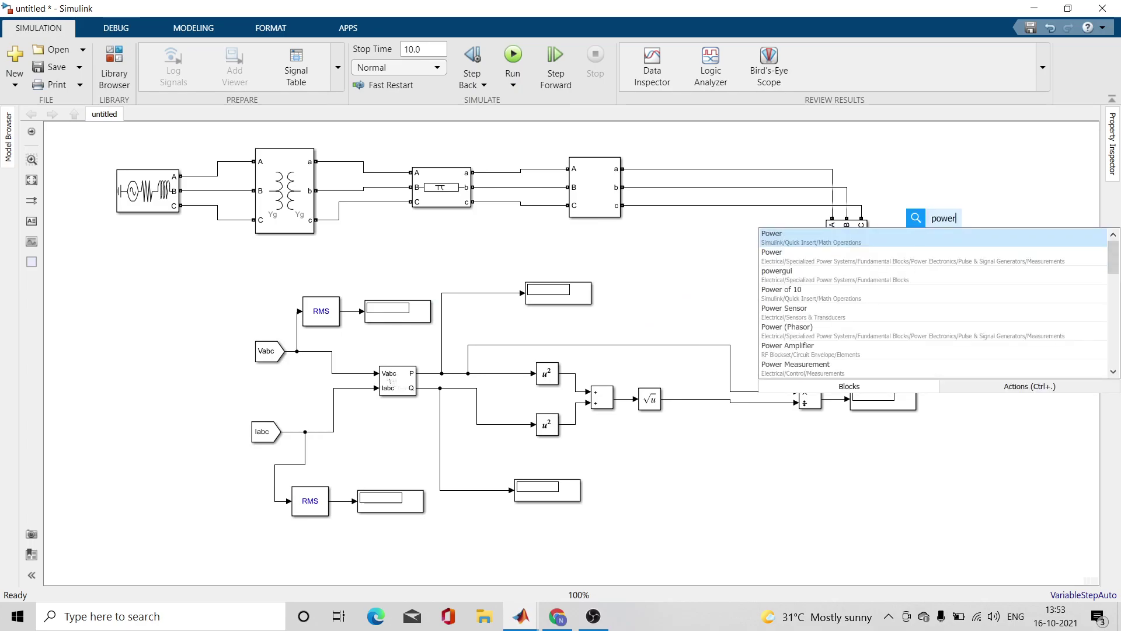
{"action": "key", "text": "Down"}
{"action": "key", "text": "Down"}
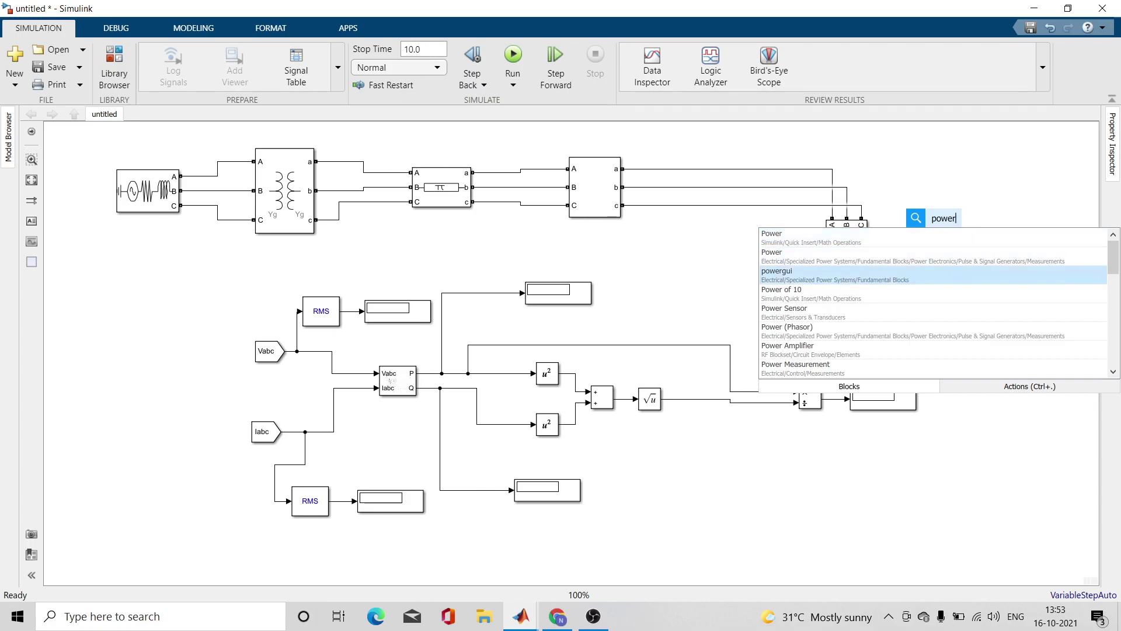
{"action": "key", "text": "Return"}
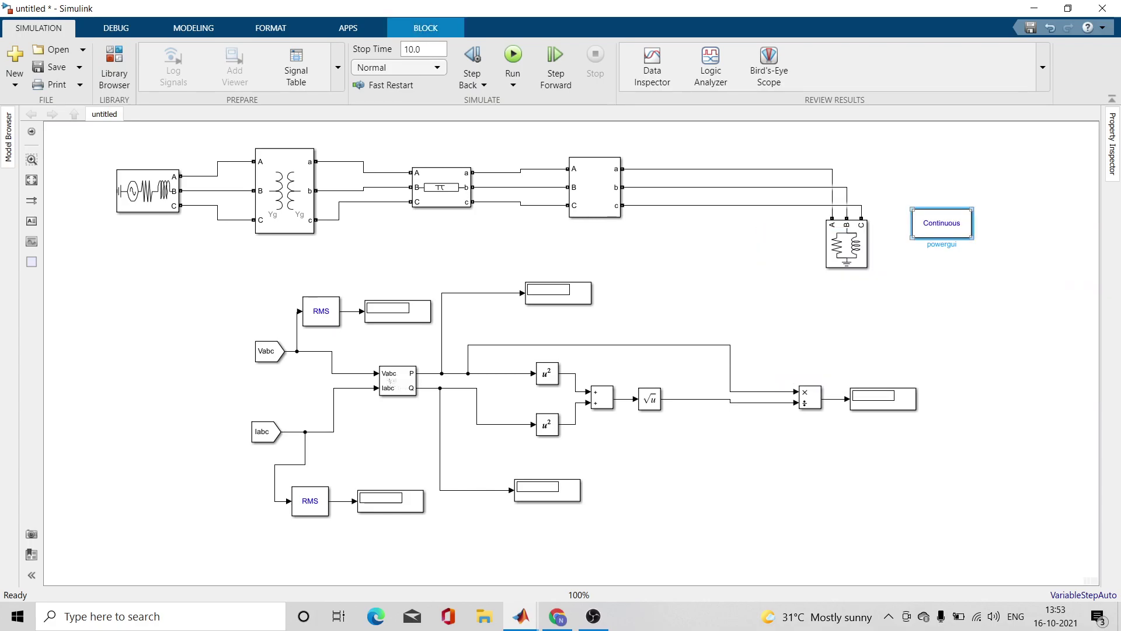
{"action": "left_click_drag", "start_coordinate": [942, 222], "coordinate": [1004, 160]}
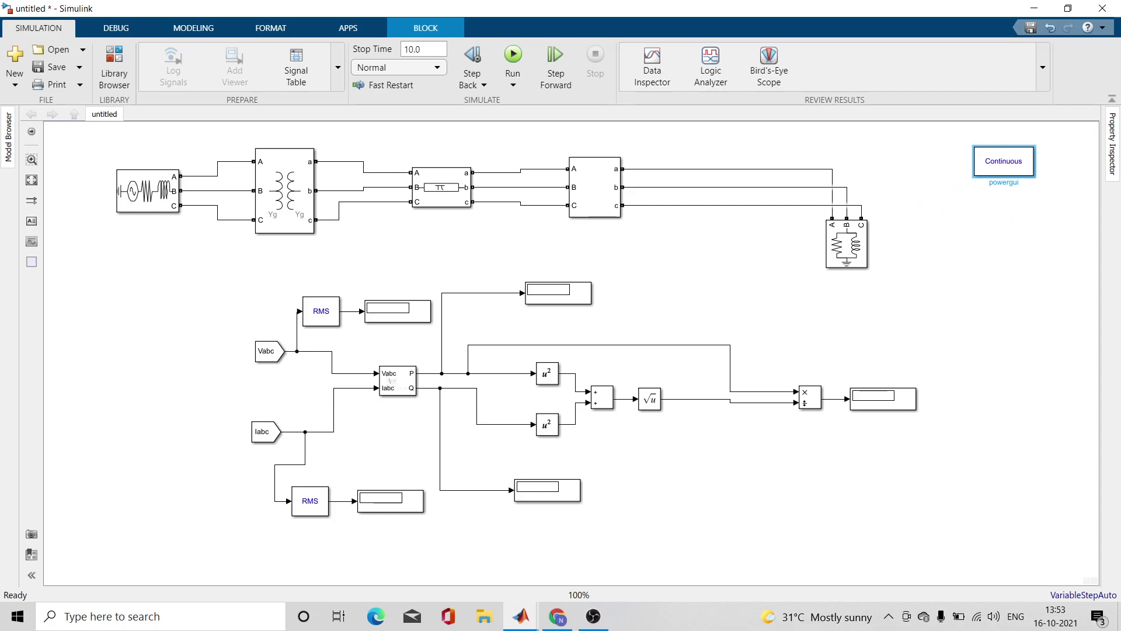
Set the powergui simulation type to Discrete and run the simulation
{"action": "double_click", "coordinate": [1003, 160]}
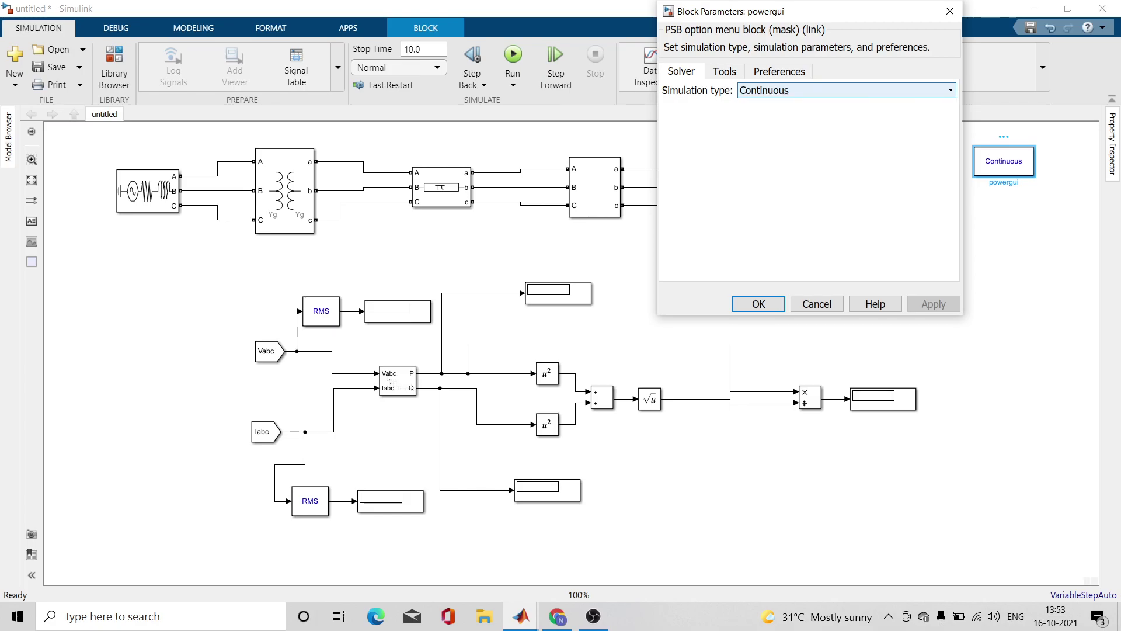
{"action": "left_click", "coordinate": [847, 90]}
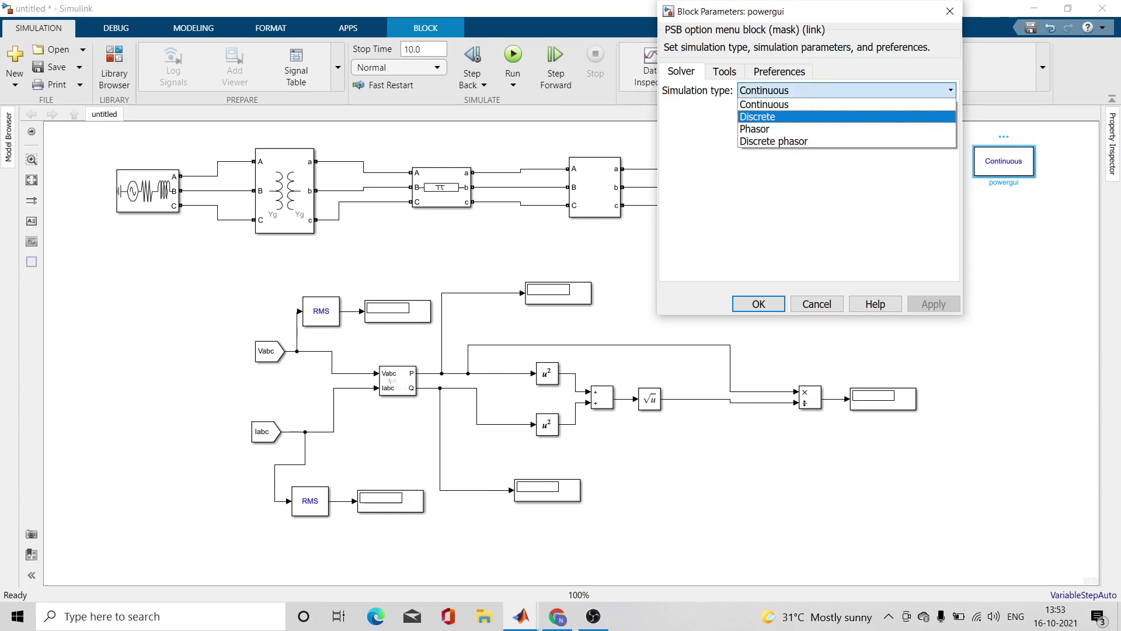
{"action": "left_click", "coordinate": [817, 116]}
{"action": "left_click", "coordinate": [1011, 286]}
{"action": "left_click", "coordinate": [836, 287]}
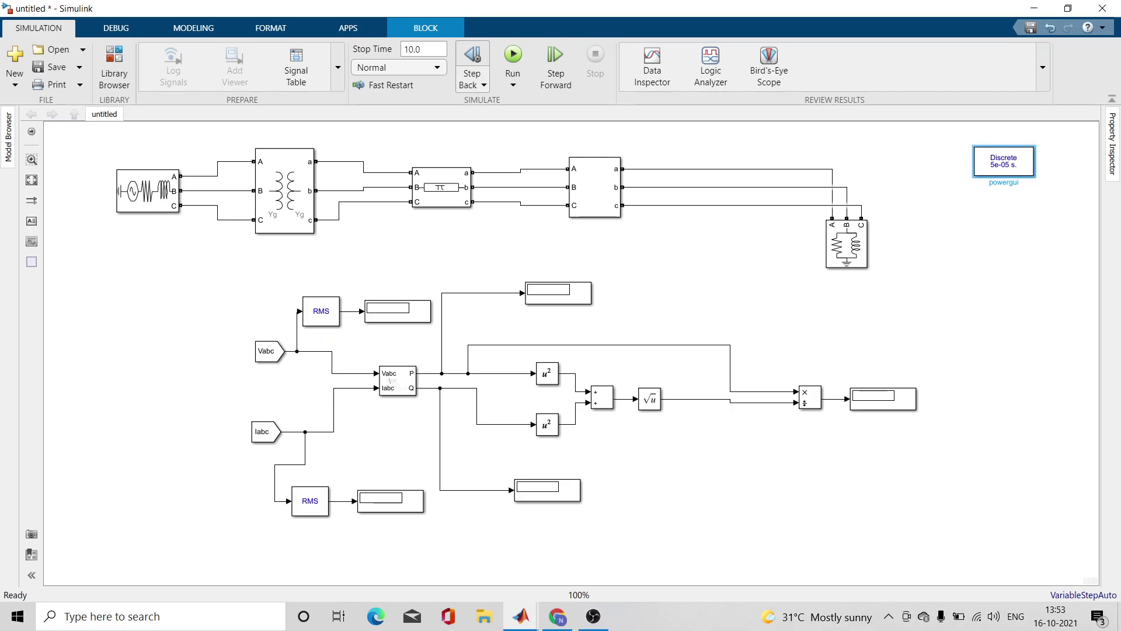
{"action": "left_click", "coordinate": [513, 55]}
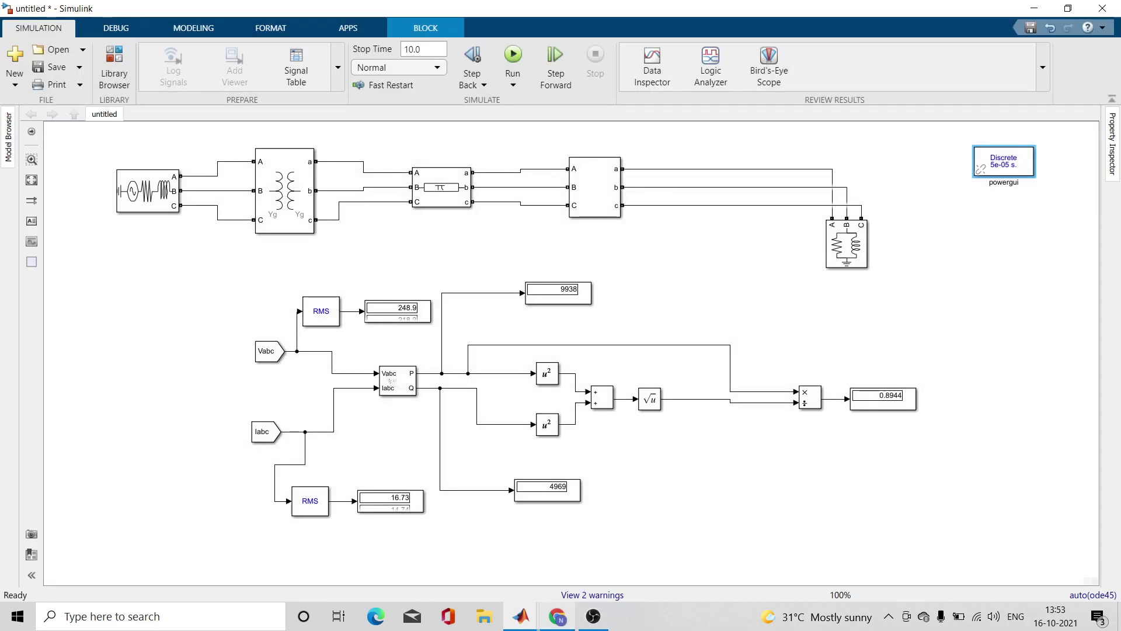
Compare the simulated power factor with the worked solution in the Google Docs handout, then return to the Simulink model
{"action": "key", "text": "alt+Tab"}
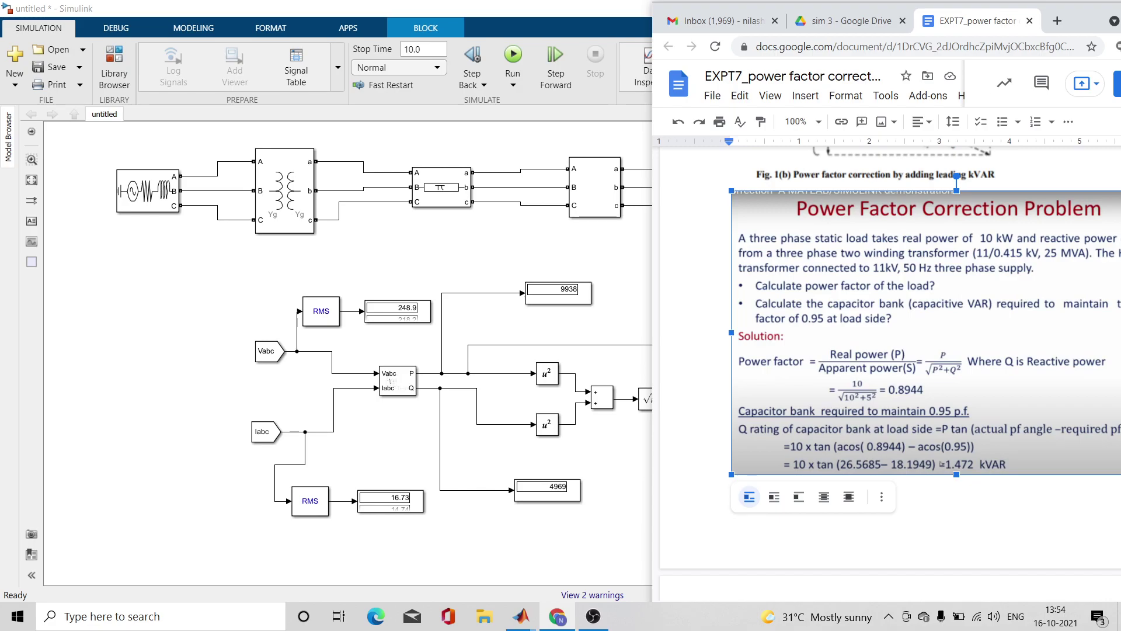
{"action": "left_click_drag", "start_coordinate": [1086, 19], "coordinate": [956, 170]}
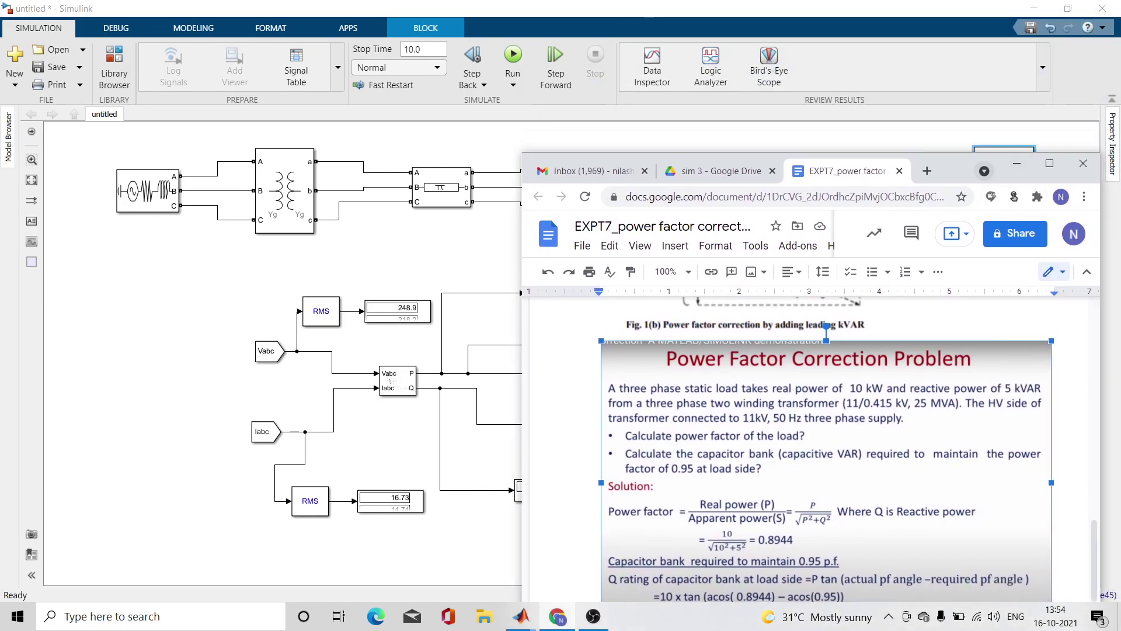
{"action": "left_click_drag", "start_coordinate": [949, 166], "coordinate": [938, 21]}
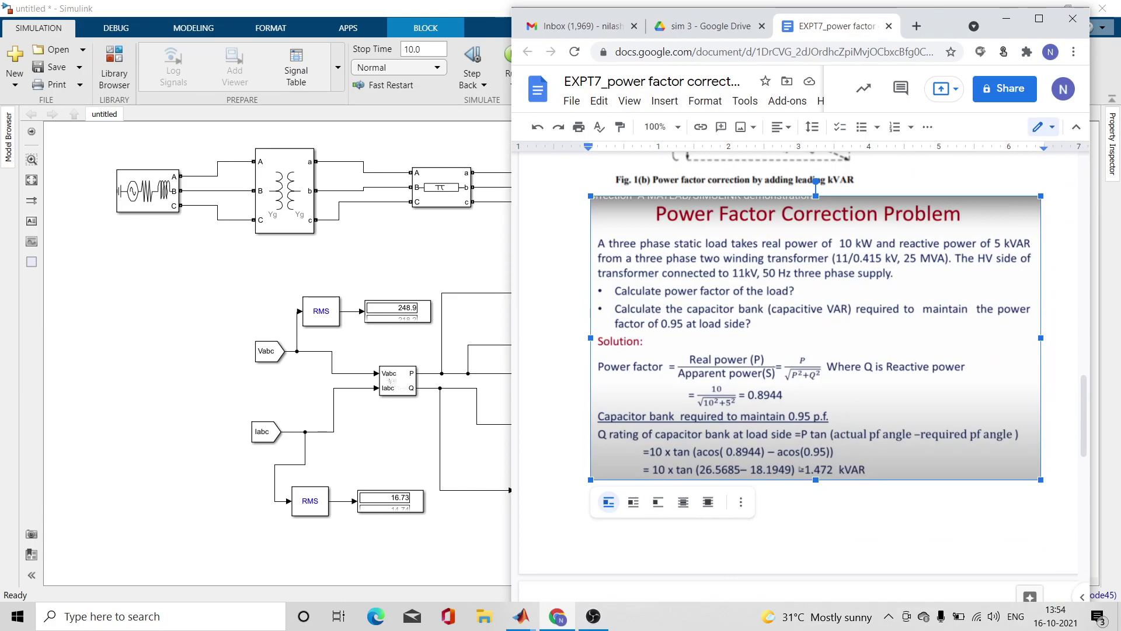
{"action": "left_click", "coordinate": [1005, 19]}
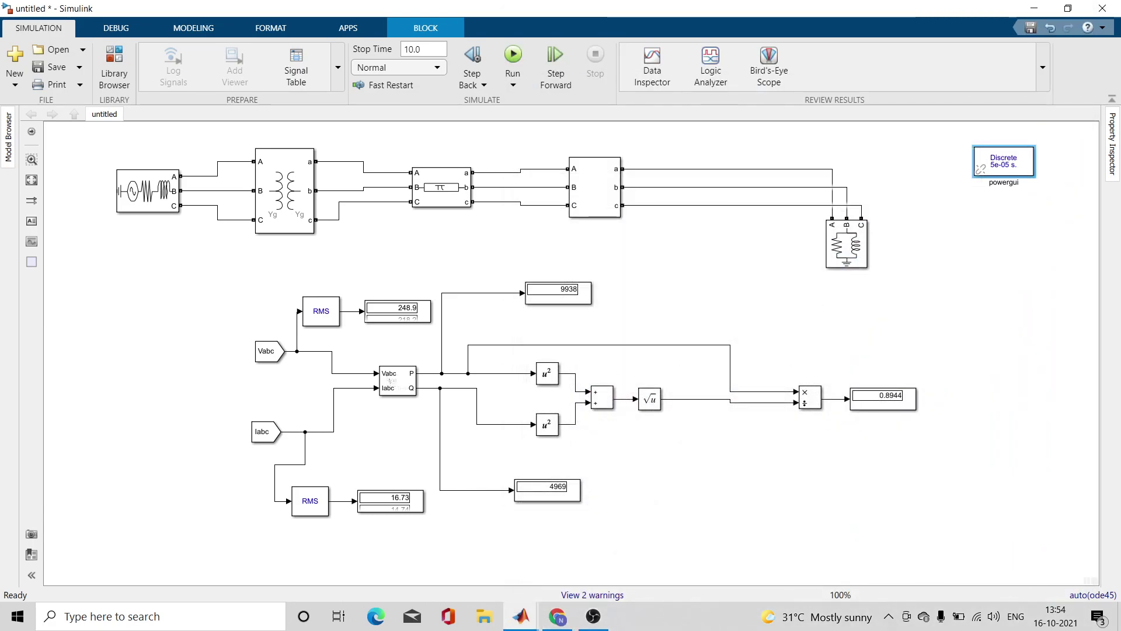
Enlarge the voltage and current RMS Display blocks vertically so each shows all three phase values
{"action": "left_click_drag", "start_coordinate": [432, 322], "coordinate": [432, 345]}
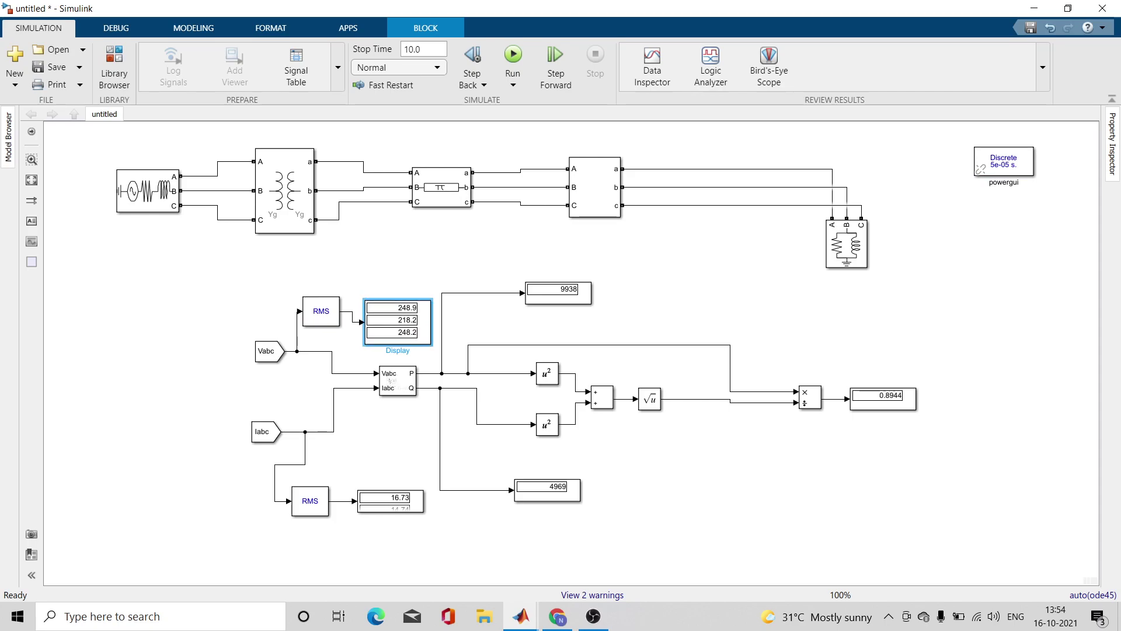
{"action": "left_click_drag", "start_coordinate": [425, 513], "coordinate": [425, 541]}
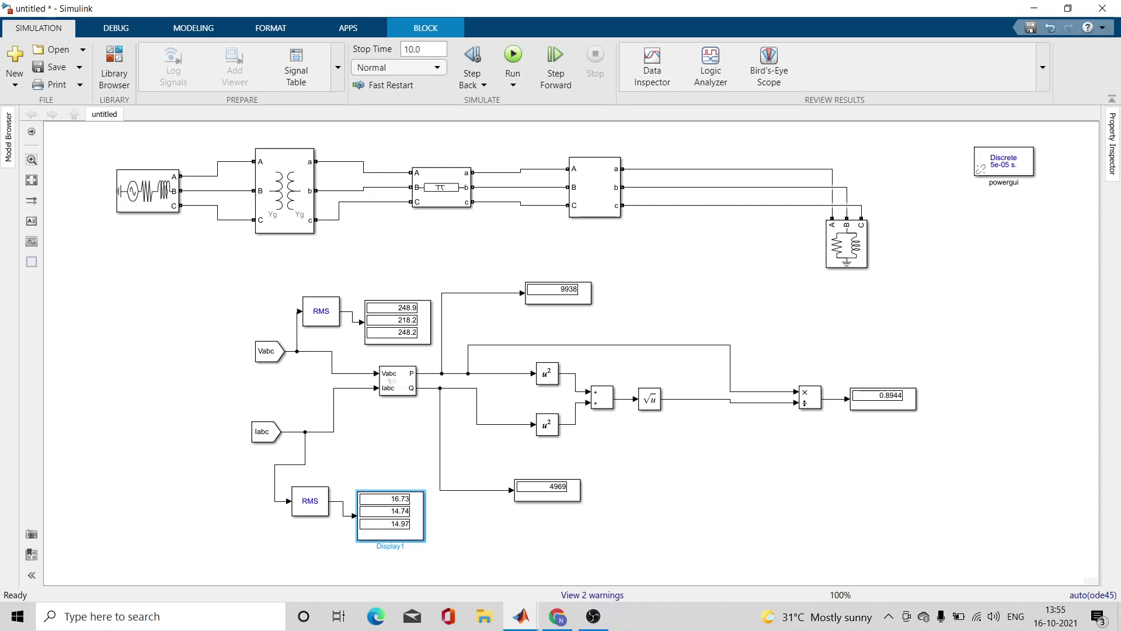
{"action": "left_click", "coordinate": [114, 65]}
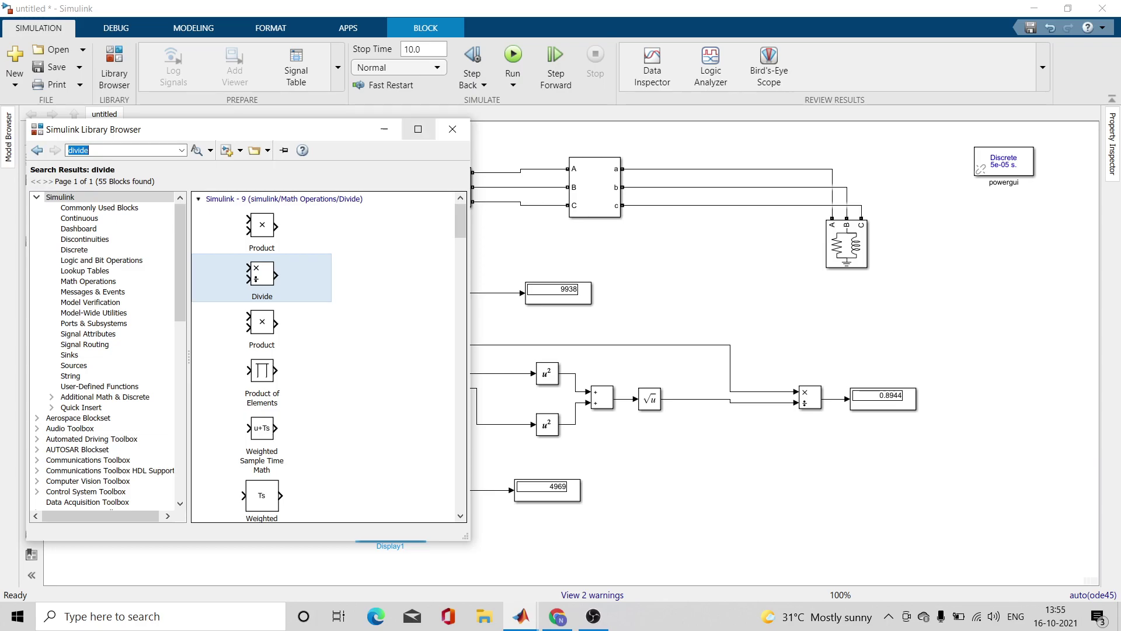
{"action": "left_click", "coordinate": [452, 129]}
{"action": "key", "text": "Escape"}
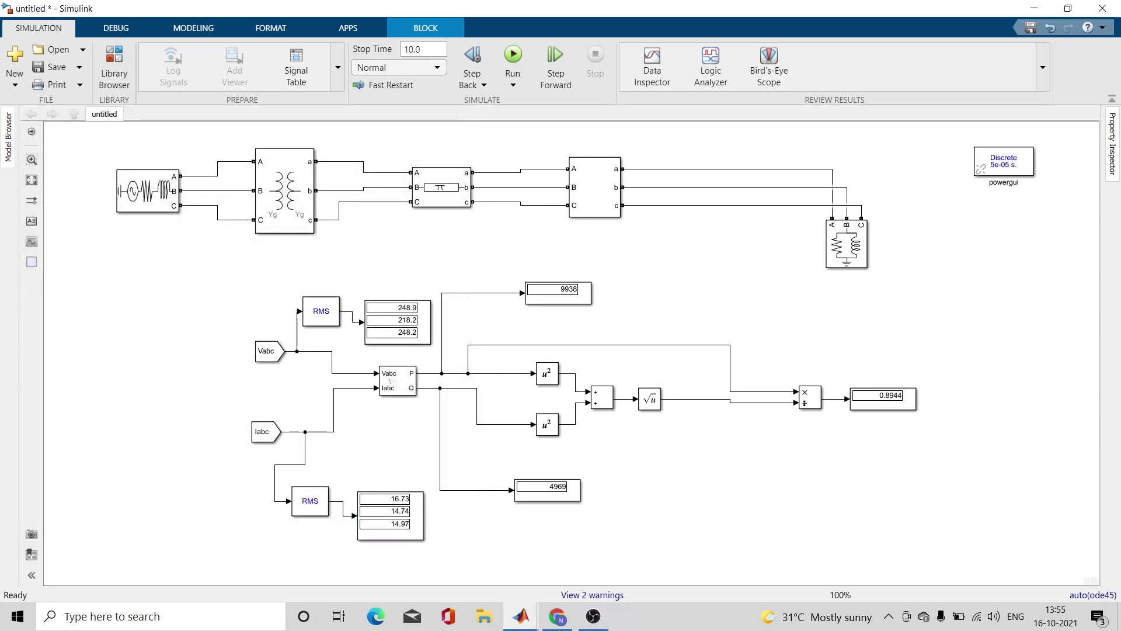
Duplicate the Three-Phase Parallel RLC Load and place the copy beside the original, below the three phase lines
{"action": "left_click", "coordinate": [847, 244]}
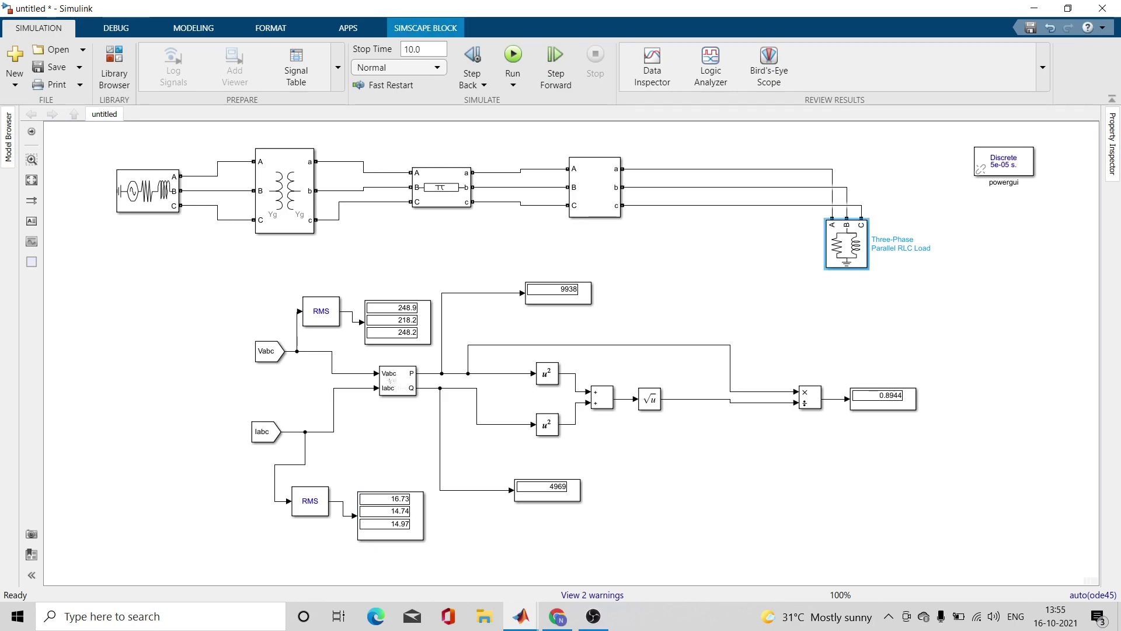
{"action": "key", "text": "ctrl+v"}
{"action": "left_click_drag", "start_coordinate": [858, 255], "coordinate": [755, 250]}
Set the copied load's active power to 0, inductive reactive power to 0 and capacitive reactive power to 1.472e3, checking the handout's capacitor rating
{"action": "double_click", "coordinate": [755, 250]}
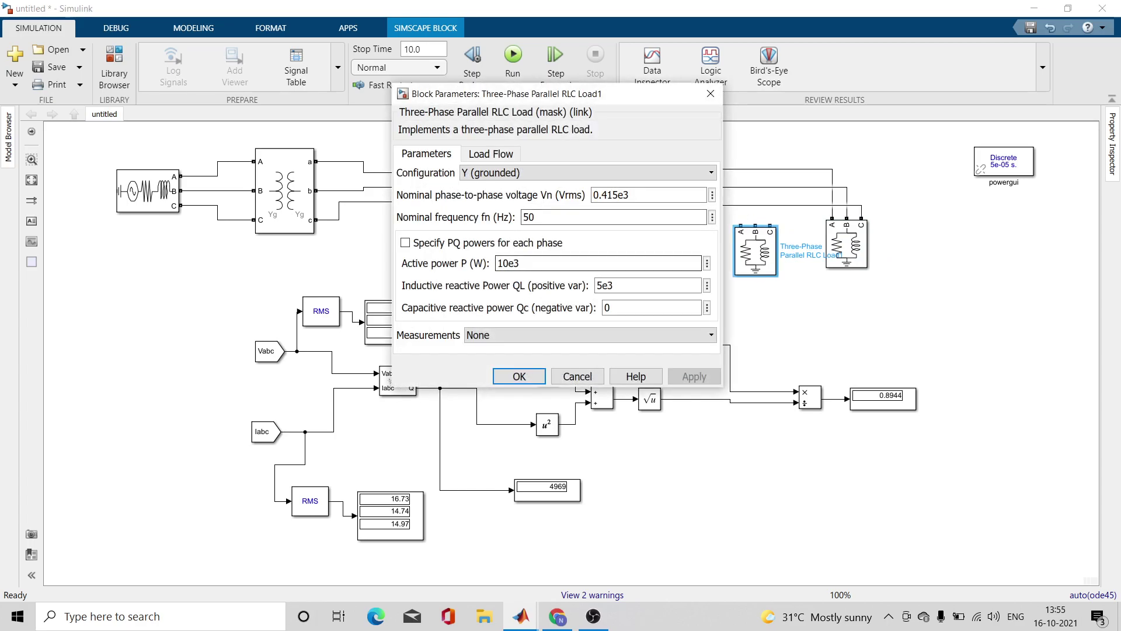
{"action": "key", "text": "Tab"}
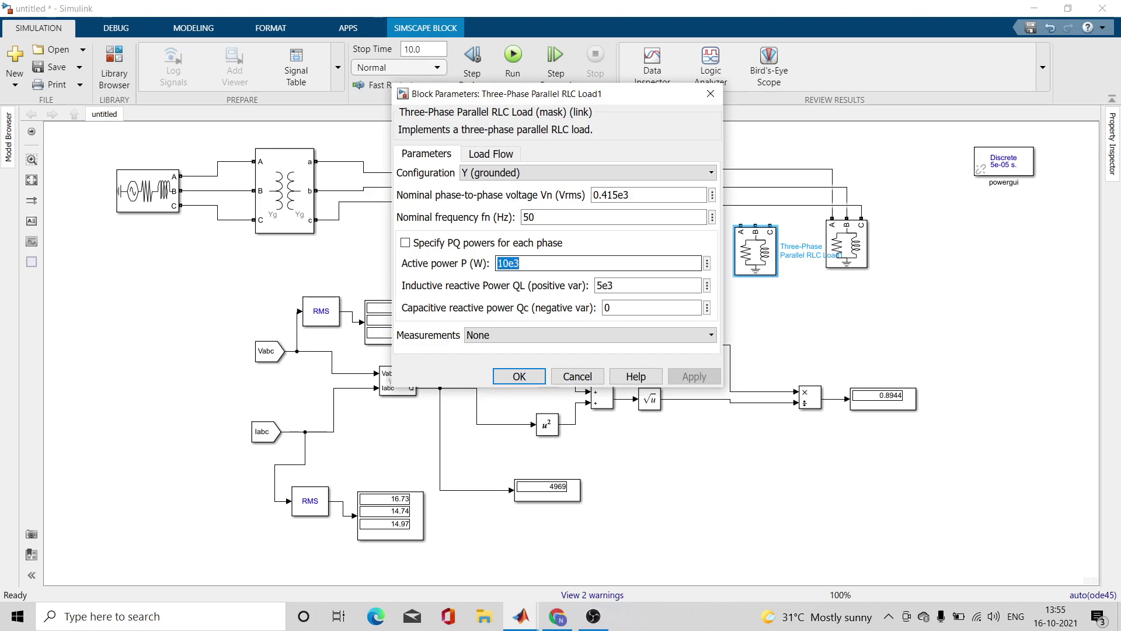
{"action": "type", "text": "0"}
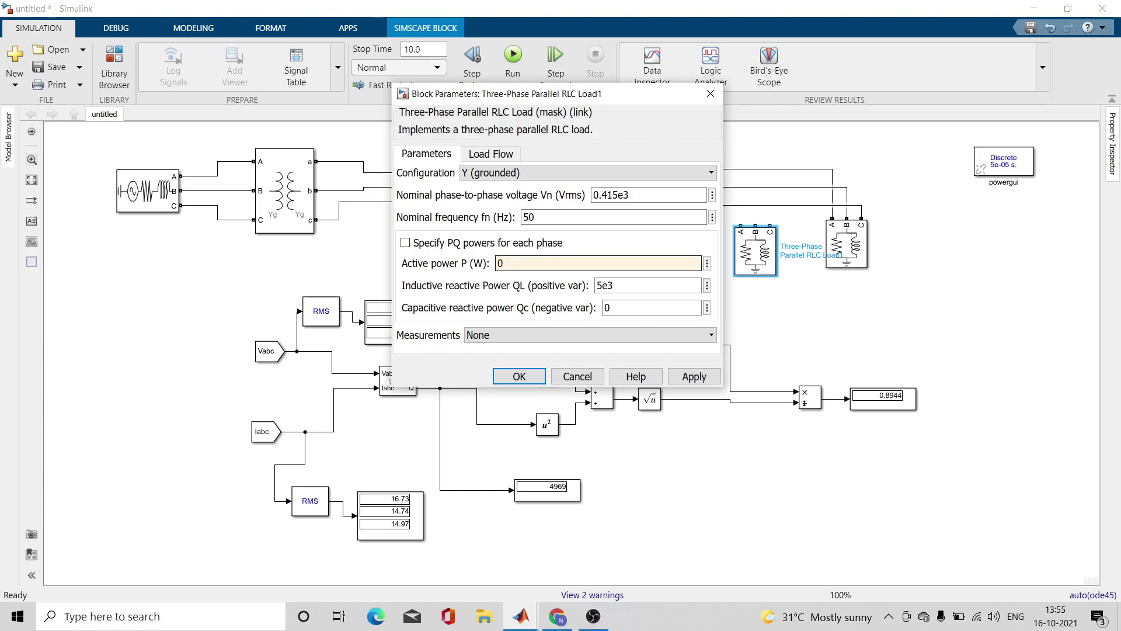
{"action": "key", "text": "Tab"}
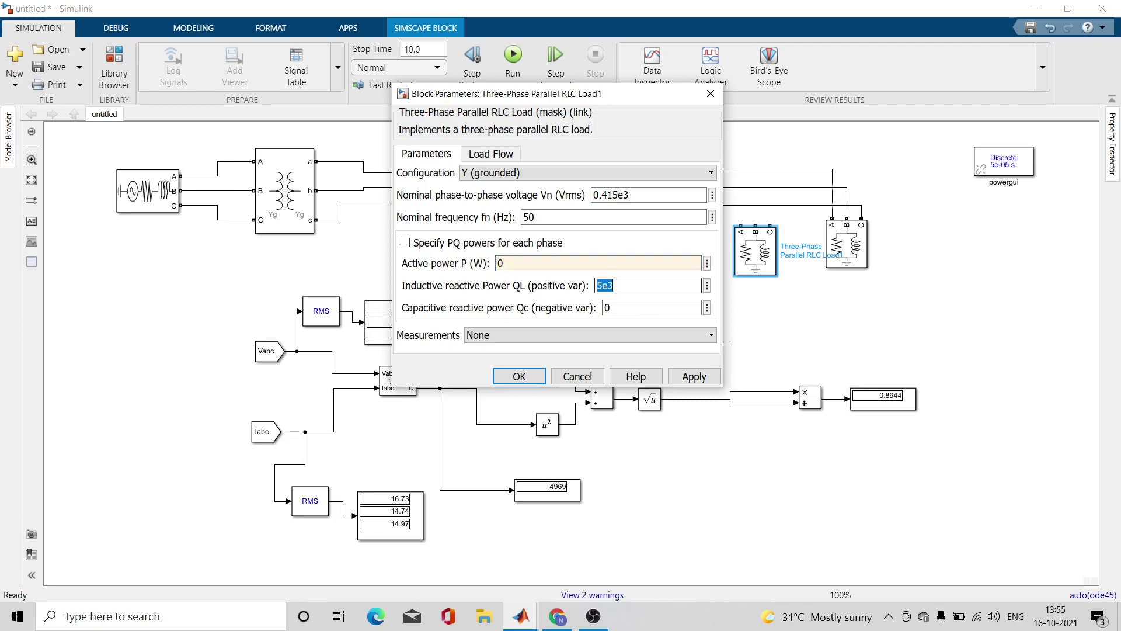
{"action": "type", "text": "0"}
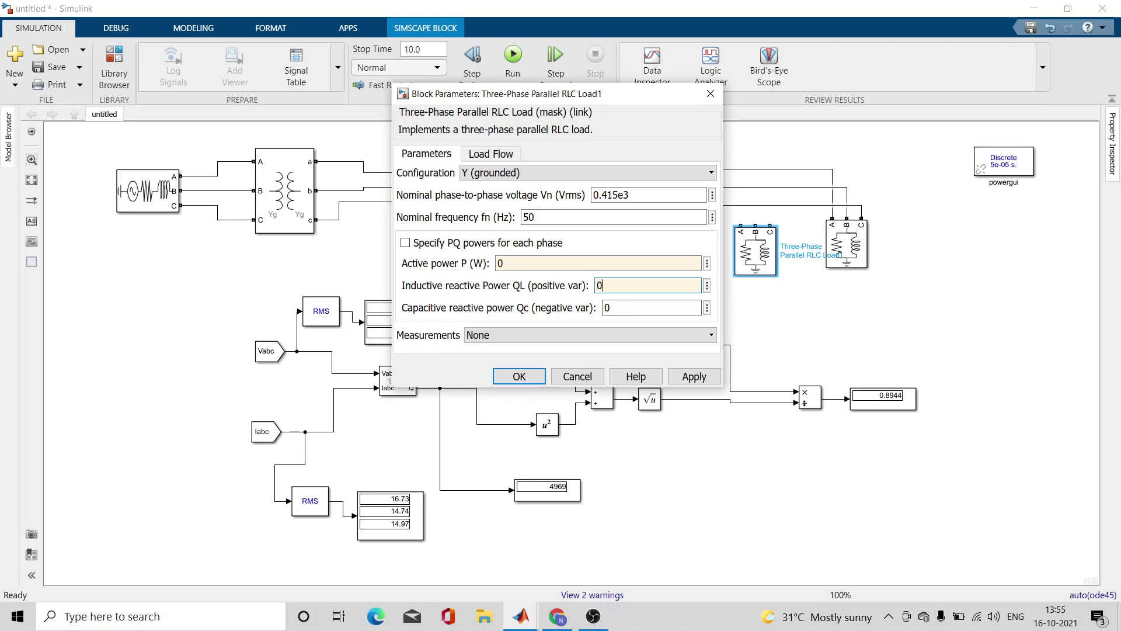
{"action": "key", "text": "Tab"}
{"action": "type", "text": "1"}
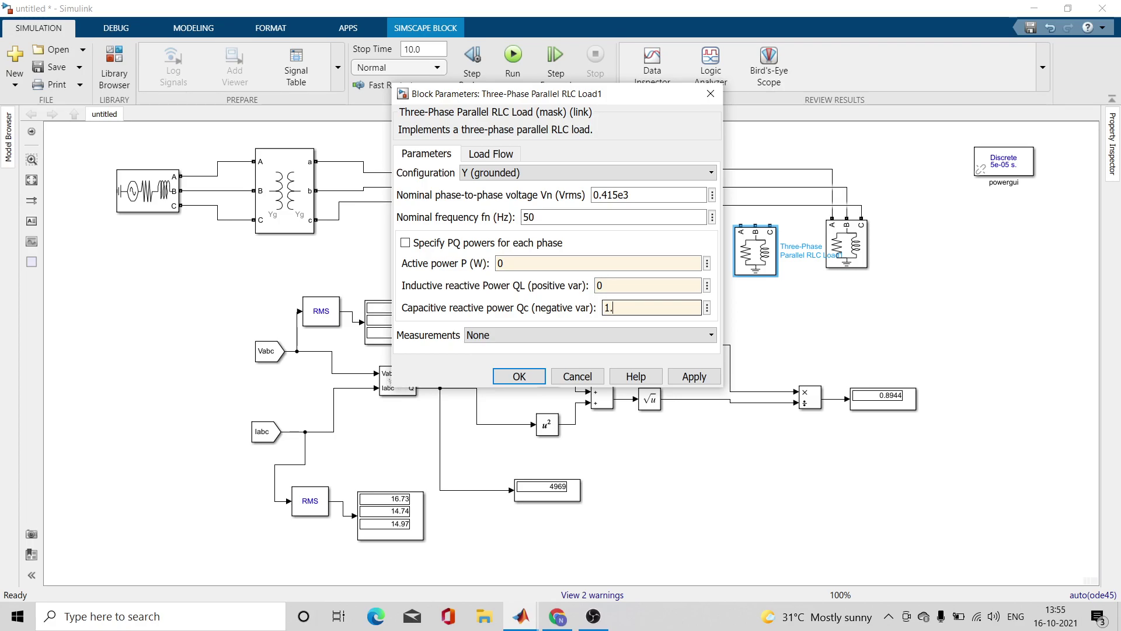
{"action": "type", "text": ".472"}
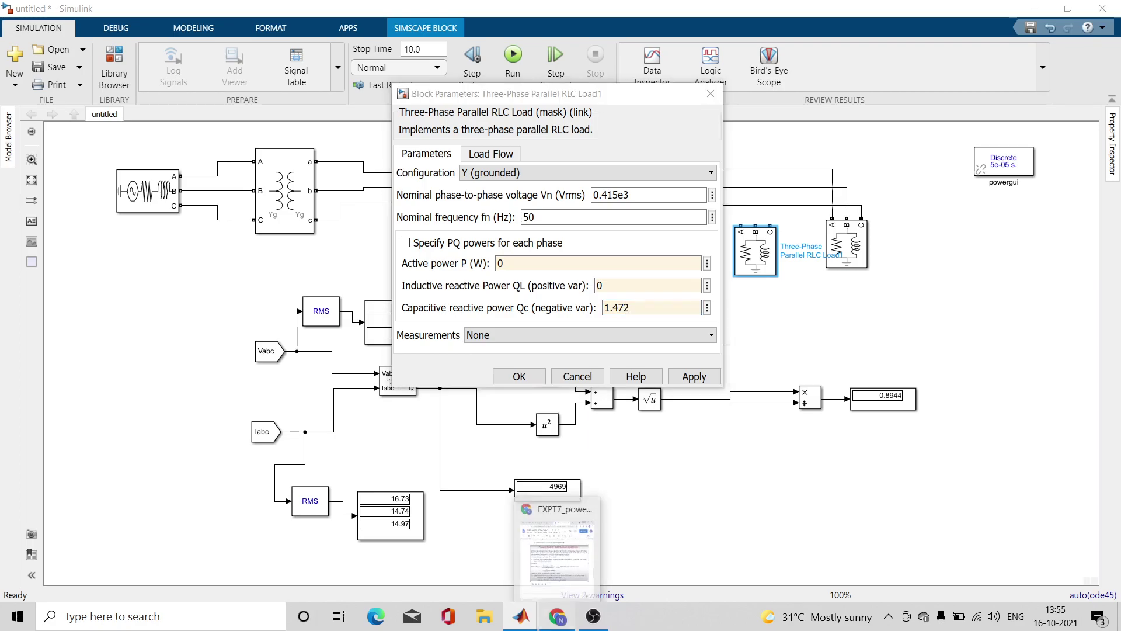
{"action": "left_click", "coordinate": [557, 616]}
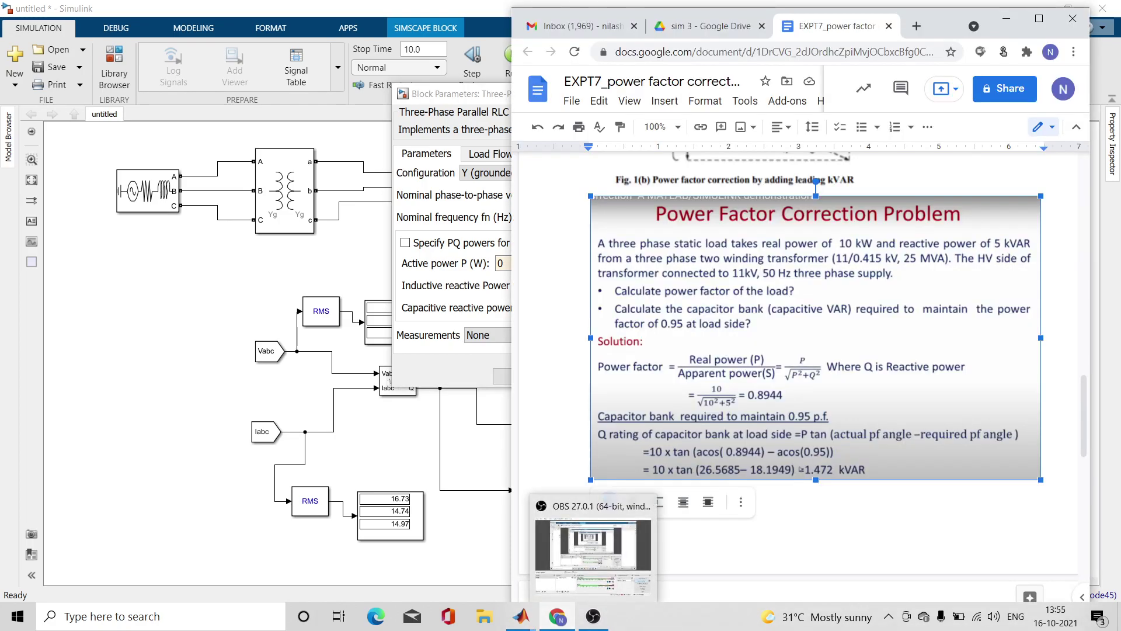
{"action": "left_click", "coordinate": [1006, 18]}
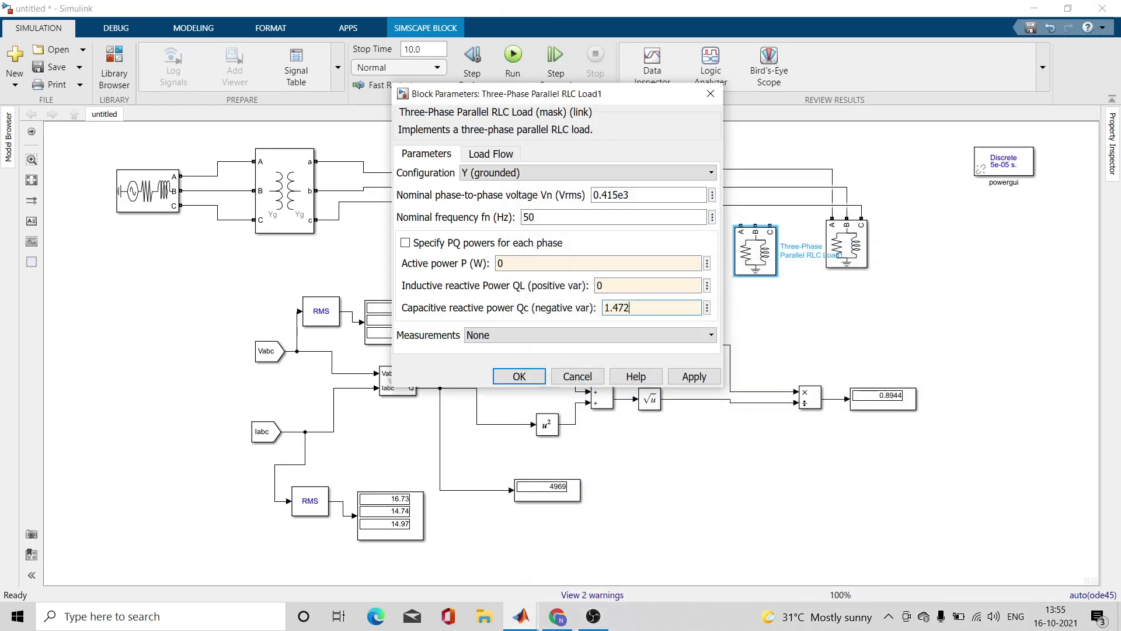
{"action": "type", "text": "e3"}
{"action": "left_click", "coordinate": [694, 377]}
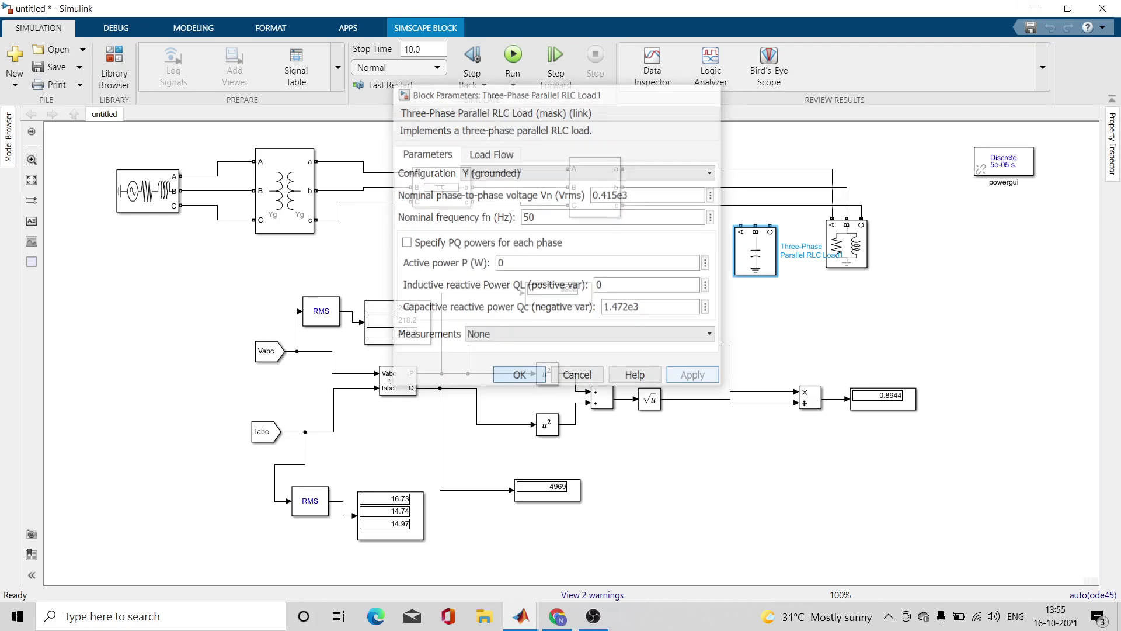
{"action": "key", "text": "Return"}
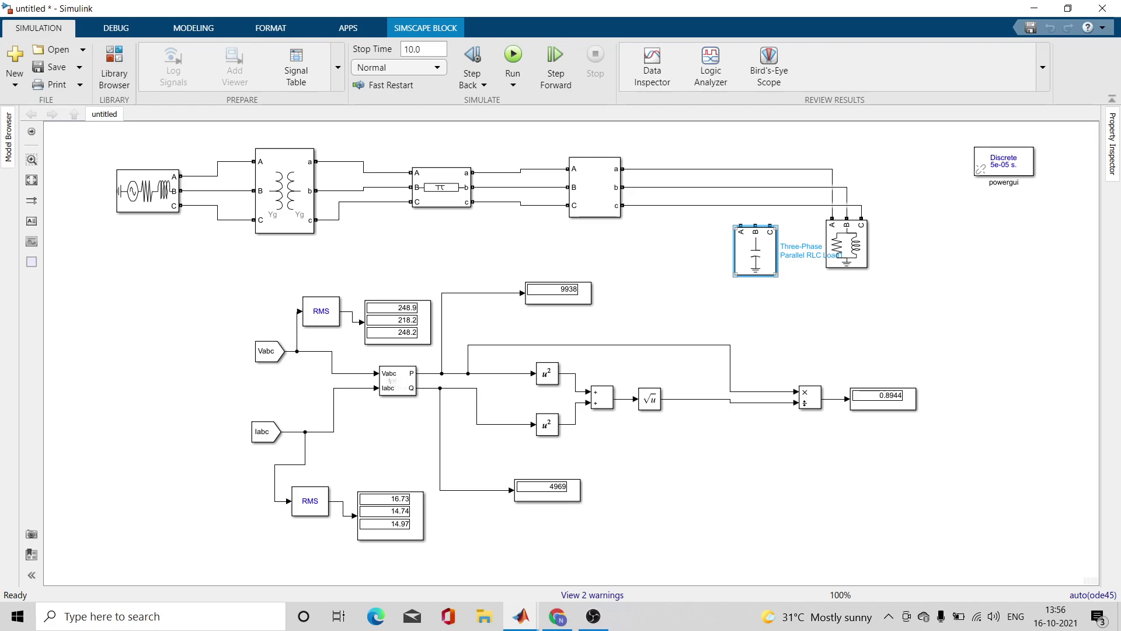
Connect the capacitive load's A, B and C terminals to the matching phase lines and run the simulation again
{"action": "left_click_drag", "start_coordinate": [740, 226], "coordinate": [741, 169]}
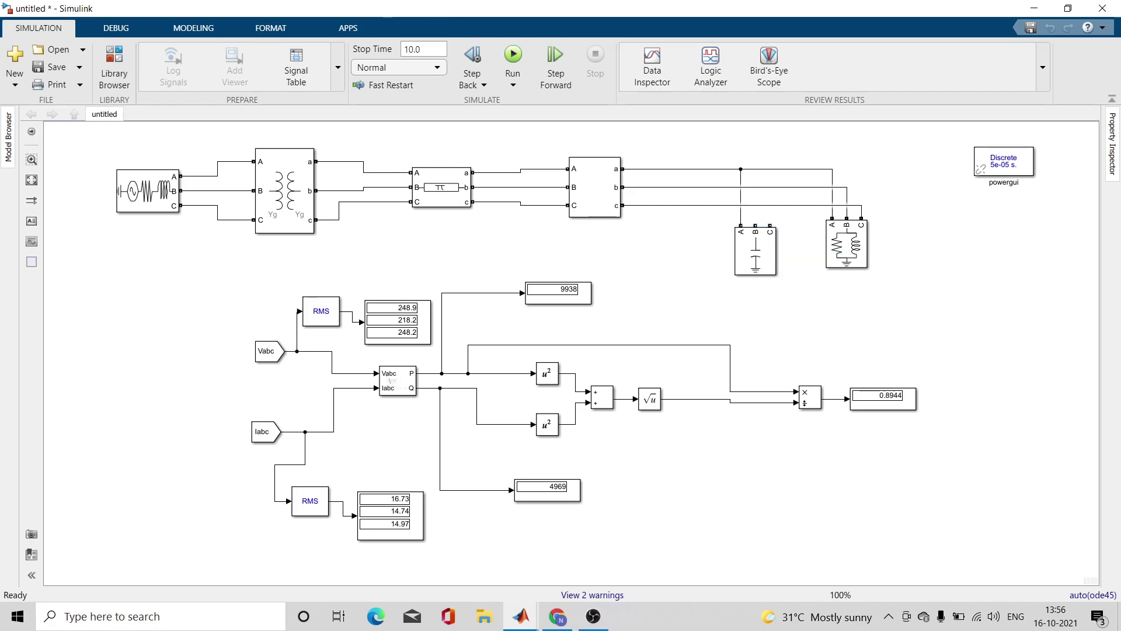
{"action": "left_click_drag", "start_coordinate": [756, 226], "coordinate": [755, 186]}
{"action": "left_click_drag", "start_coordinate": [769, 226], "coordinate": [770, 187]}
{"action": "key", "text": "ctrl+z"}
{"action": "left_click_drag", "start_coordinate": [769, 225], "coordinate": [769, 205]}
{"action": "left_click", "coordinate": [513, 54]}
{"action": "left_click", "coordinate": [755, 251]}
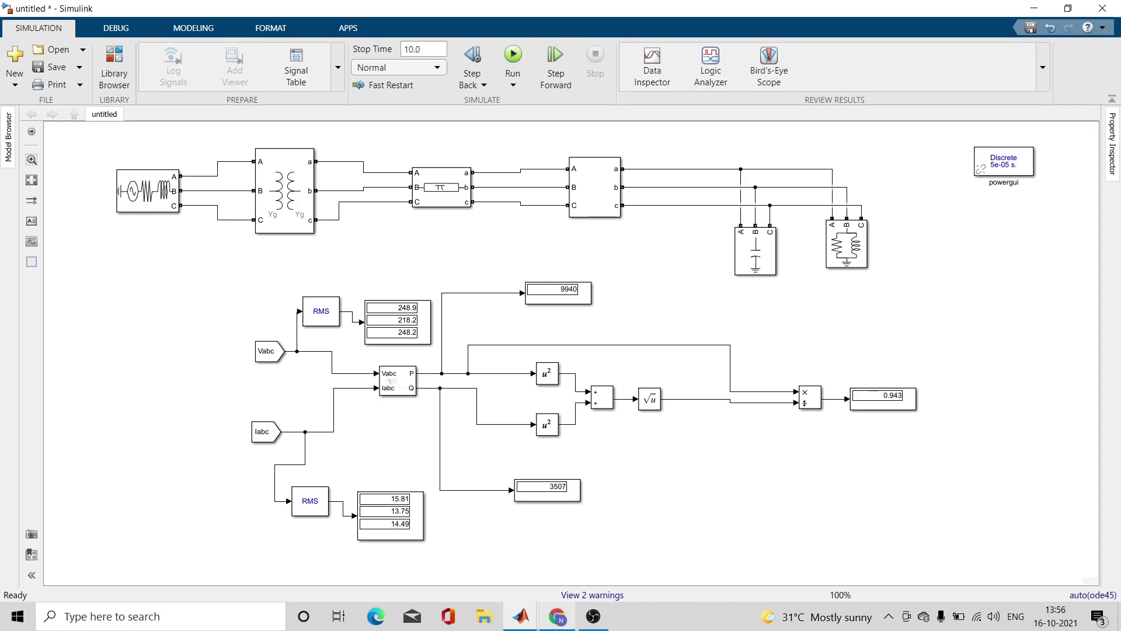
Check the corrected power factor against the 0.95 target in the Google Docs handout and return to the Simulink model
{"action": "mouse_move", "coordinate": [558, 616]}
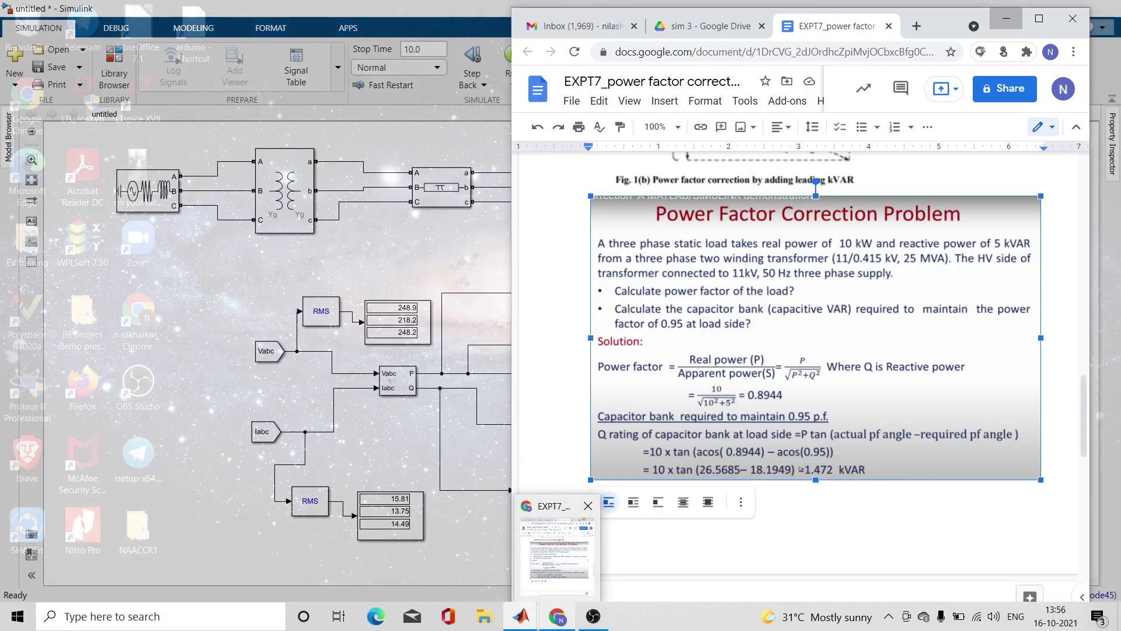
{"action": "left_click", "coordinate": [558, 552]}
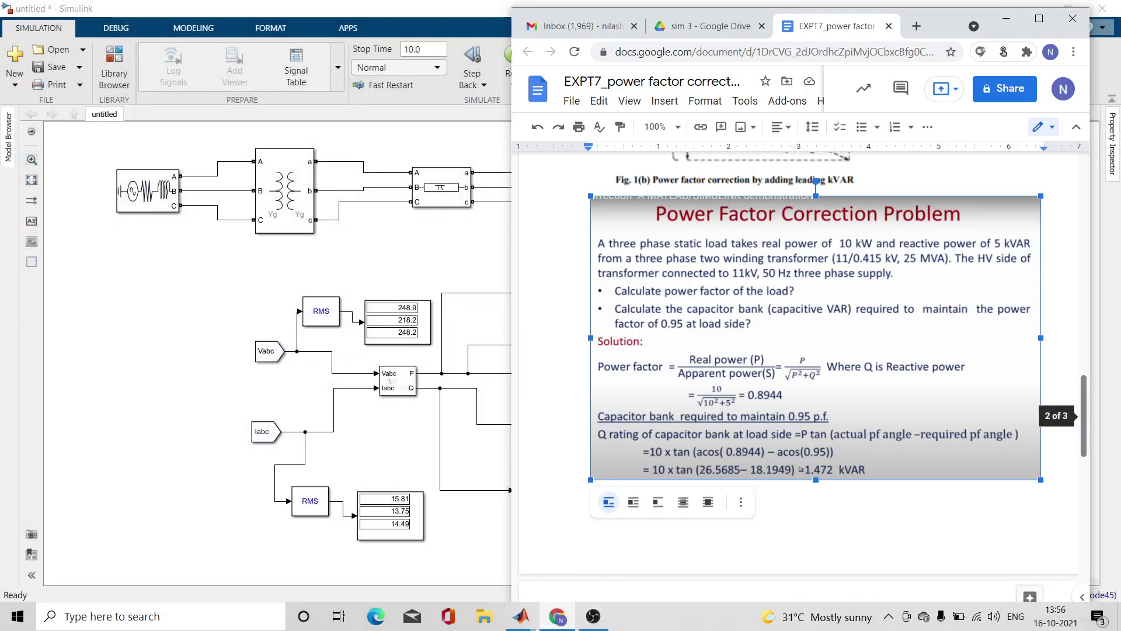
{"action": "right_click", "coordinate": [1084, 334]}
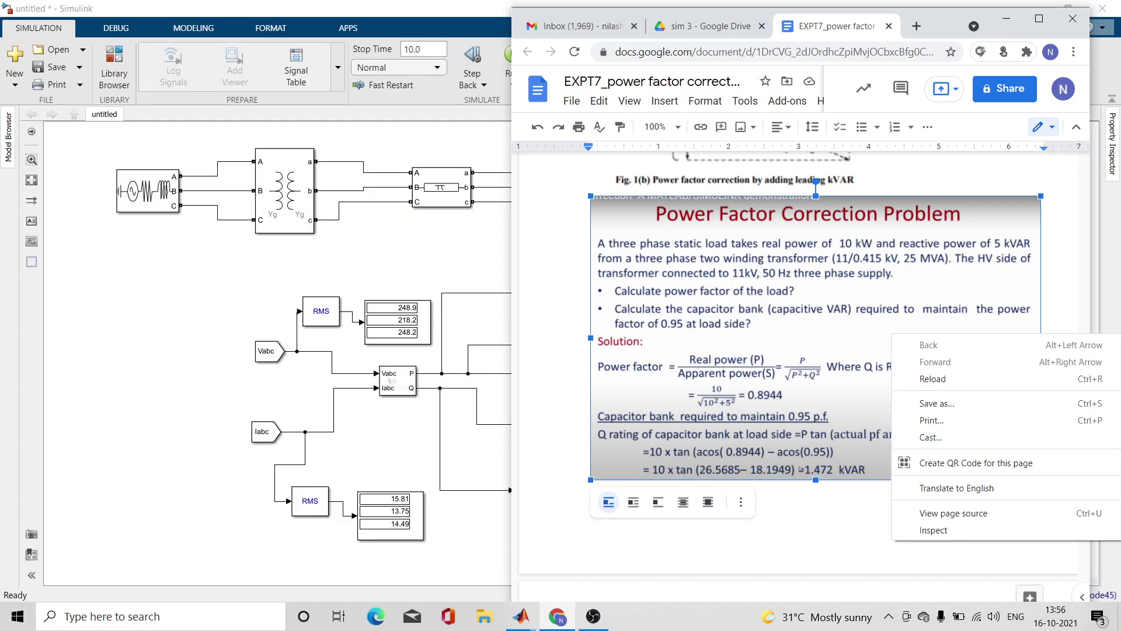
{"action": "left_click", "coordinate": [1057, 380]}
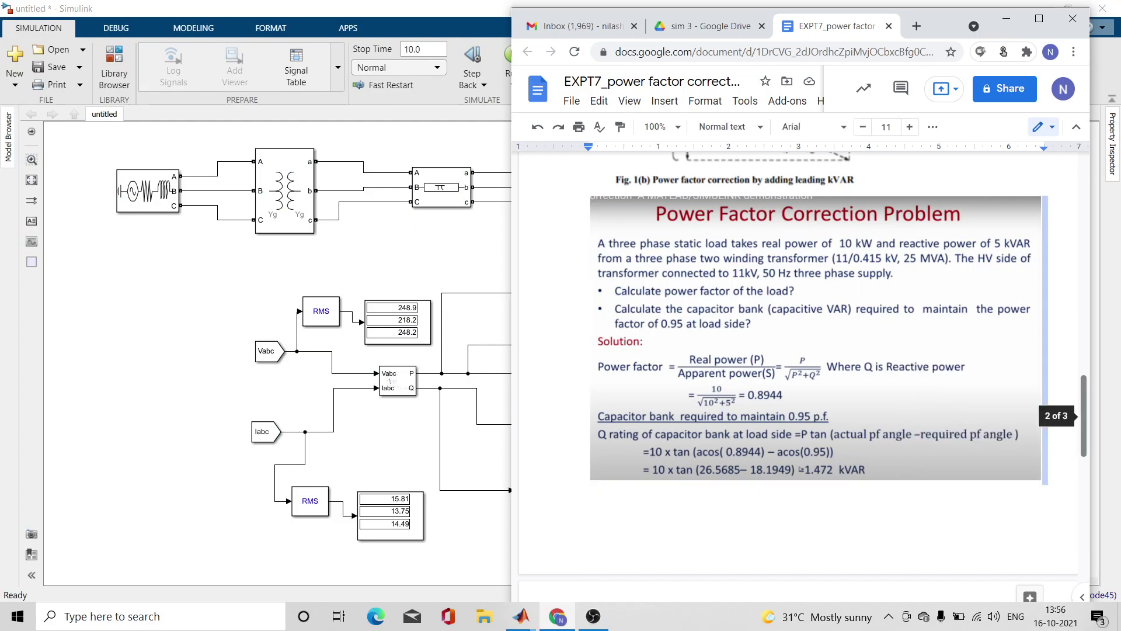
{"action": "right_click", "coordinate": [1083, 294]}
{"action": "key", "text": "Escape"}
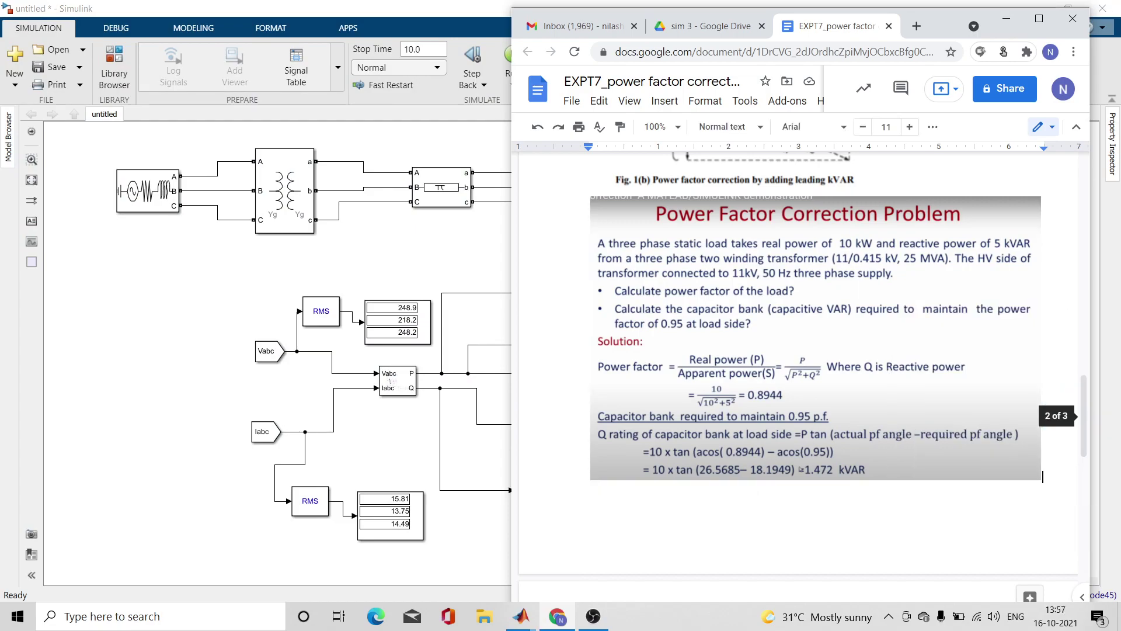
{"action": "right_click", "coordinate": [1043, 476]}
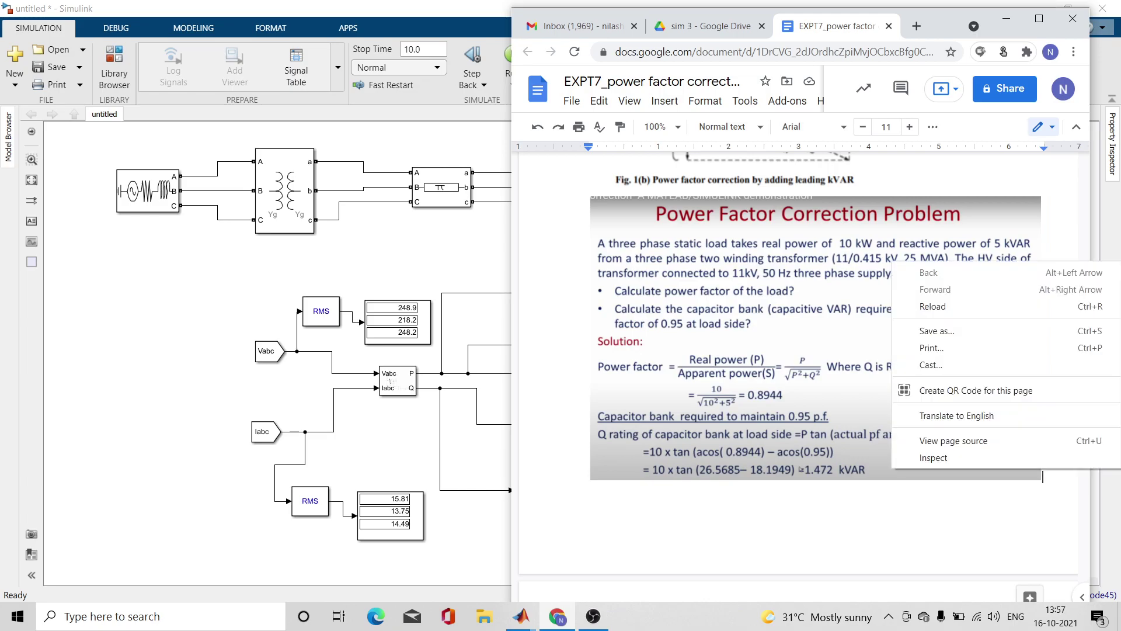
{"action": "left_click", "coordinate": [1006, 19]}
{"action": "left_click", "coordinate": [1006, 18]}
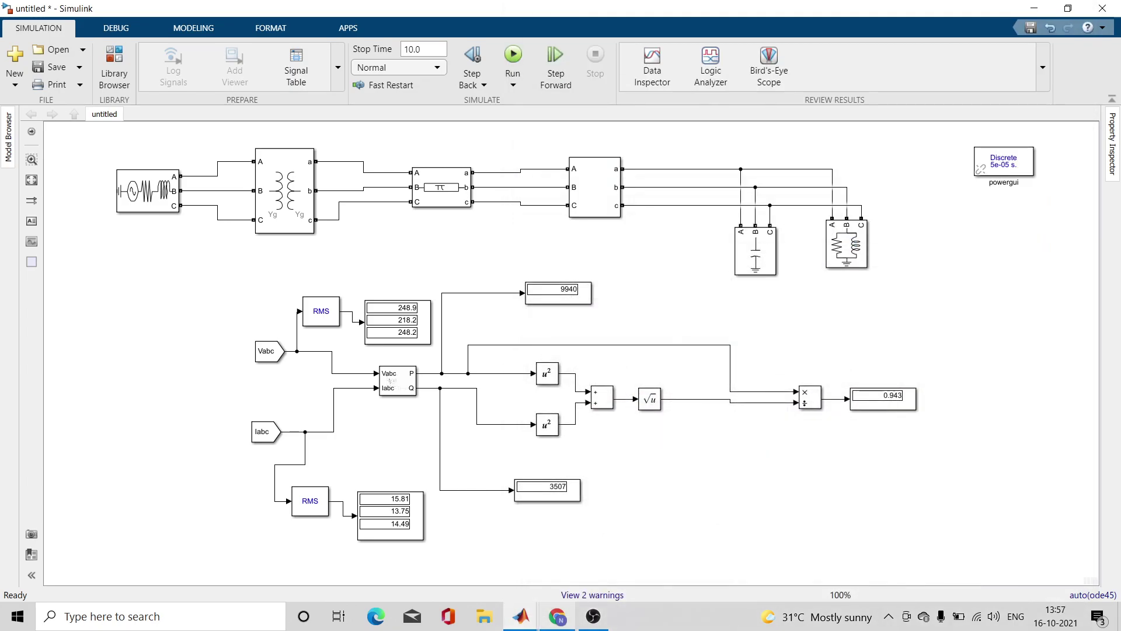
{"action": "left_click", "coordinate": [594, 616]}
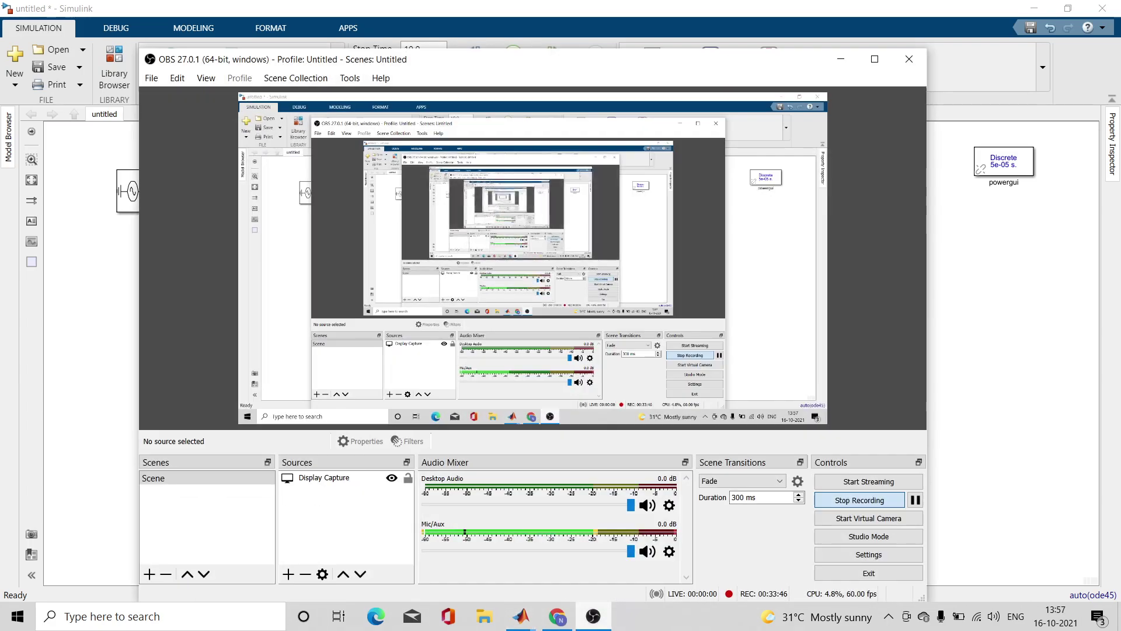